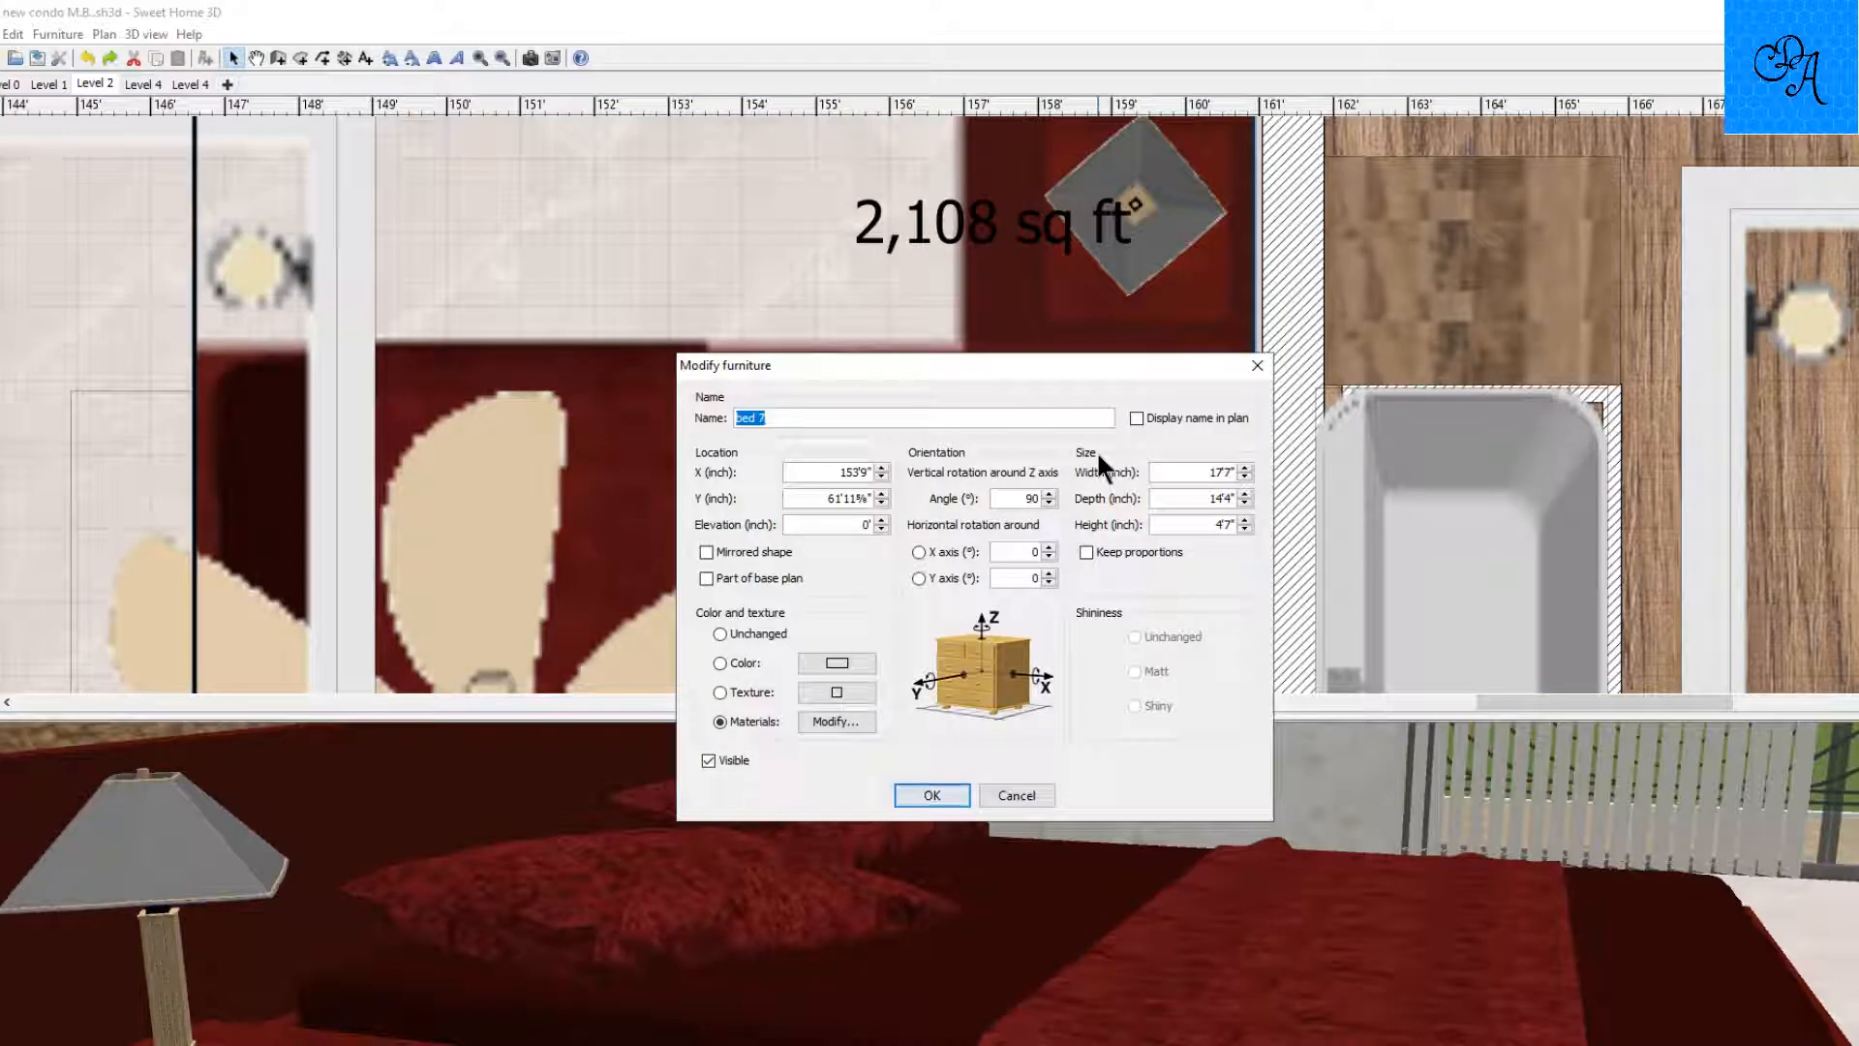
Open the material settings of the bedroom's bed and inspect which parts the w and ser gl materials cover.
click(834, 718)
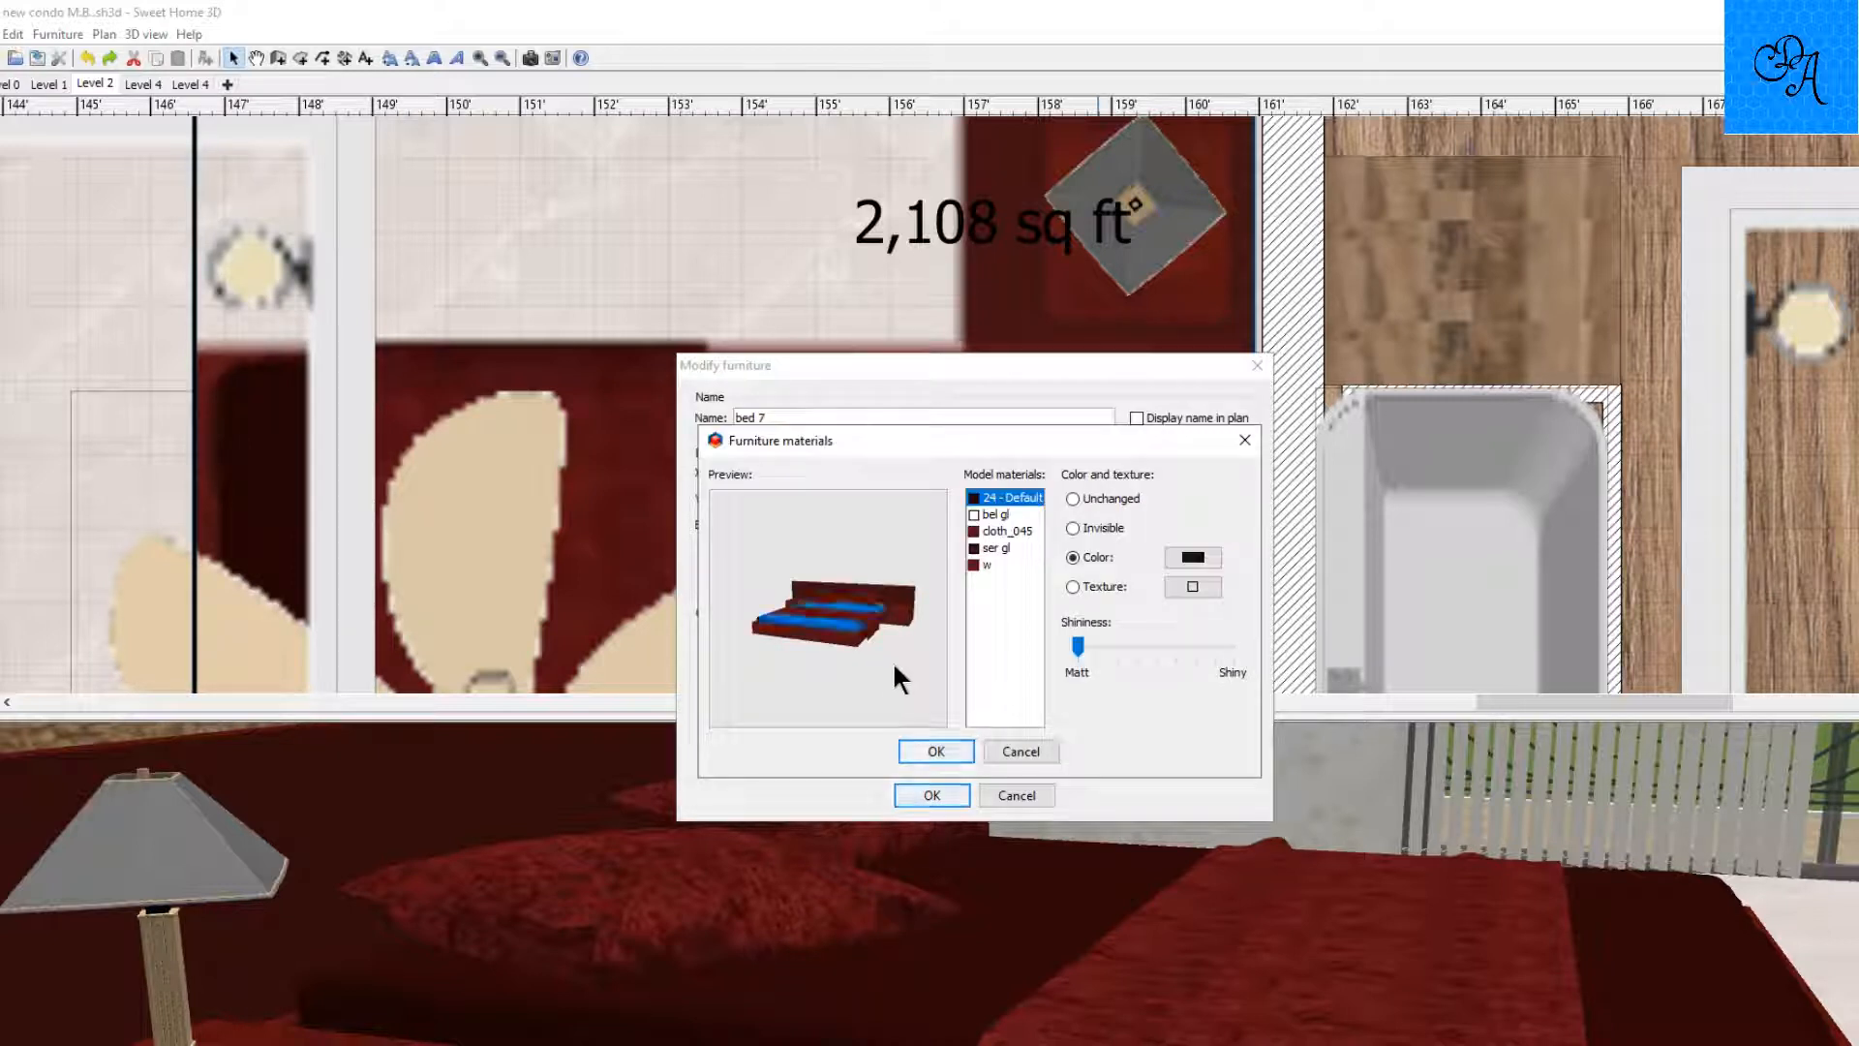
click(976, 565)
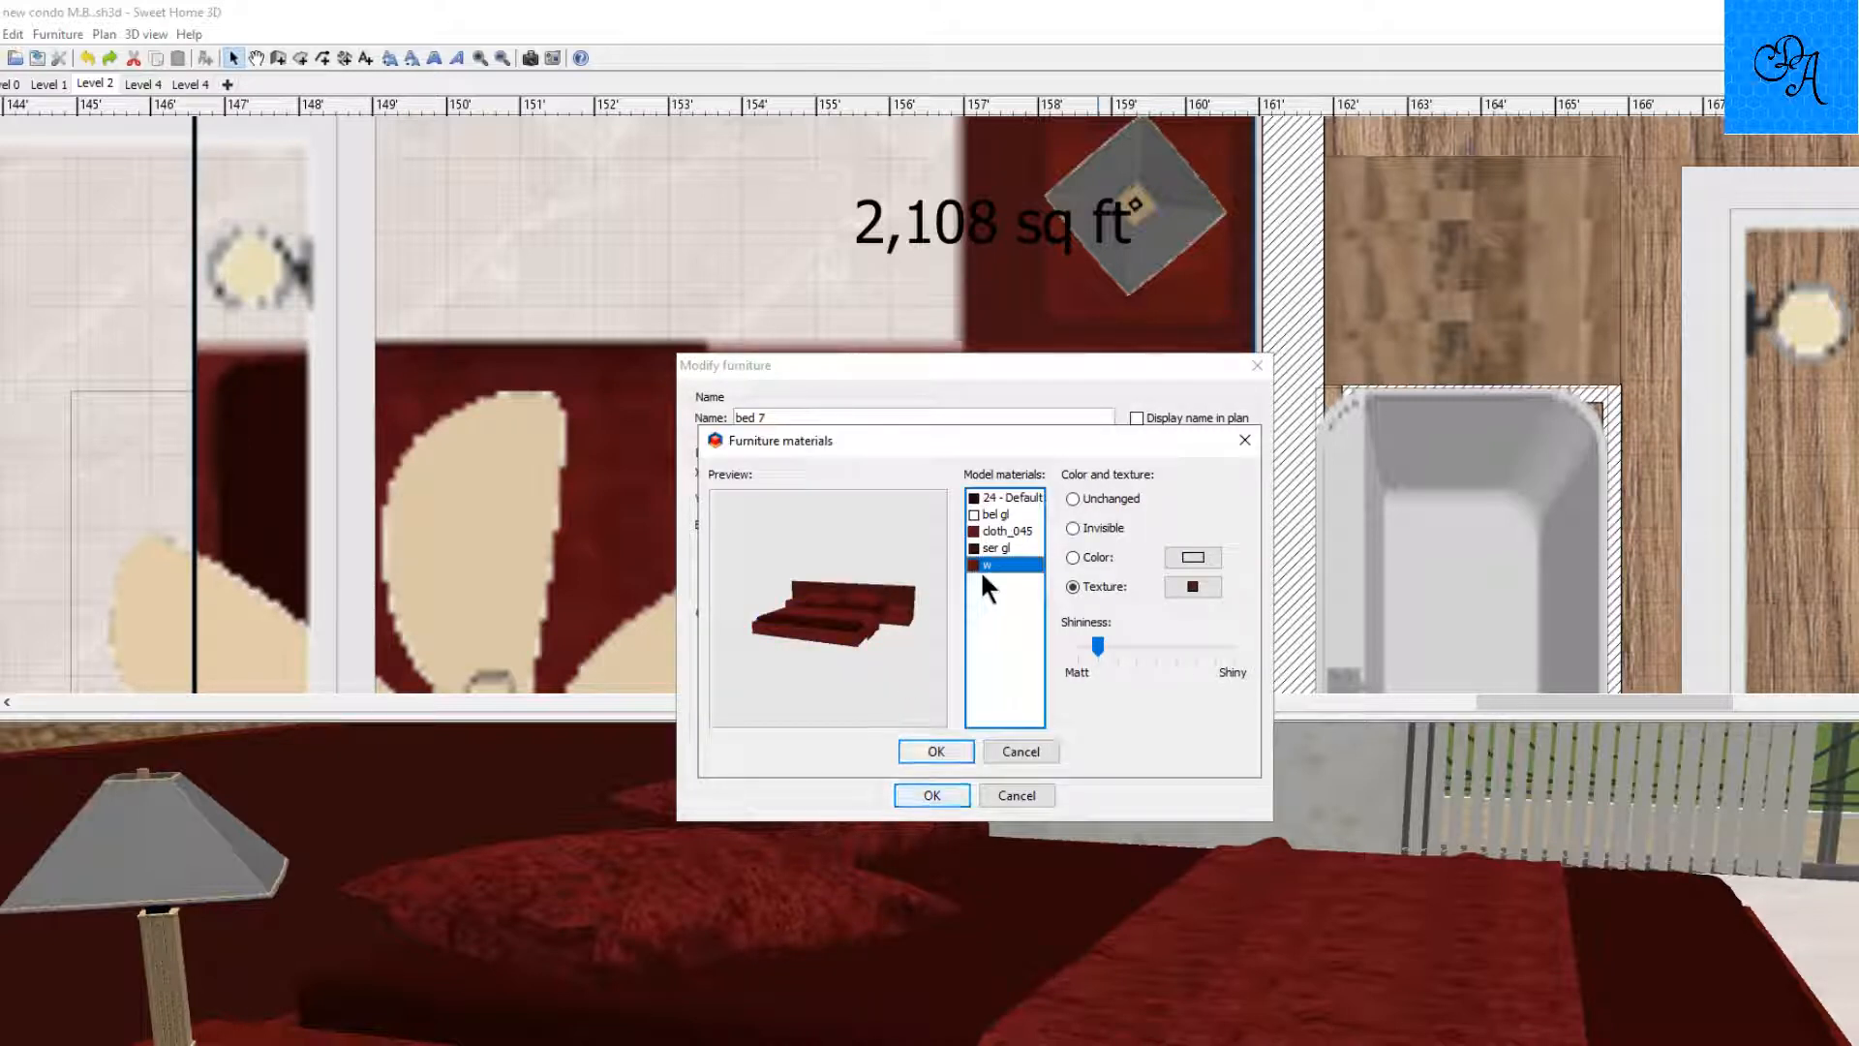
click(985, 547)
scroll(862, 624, up, 5)
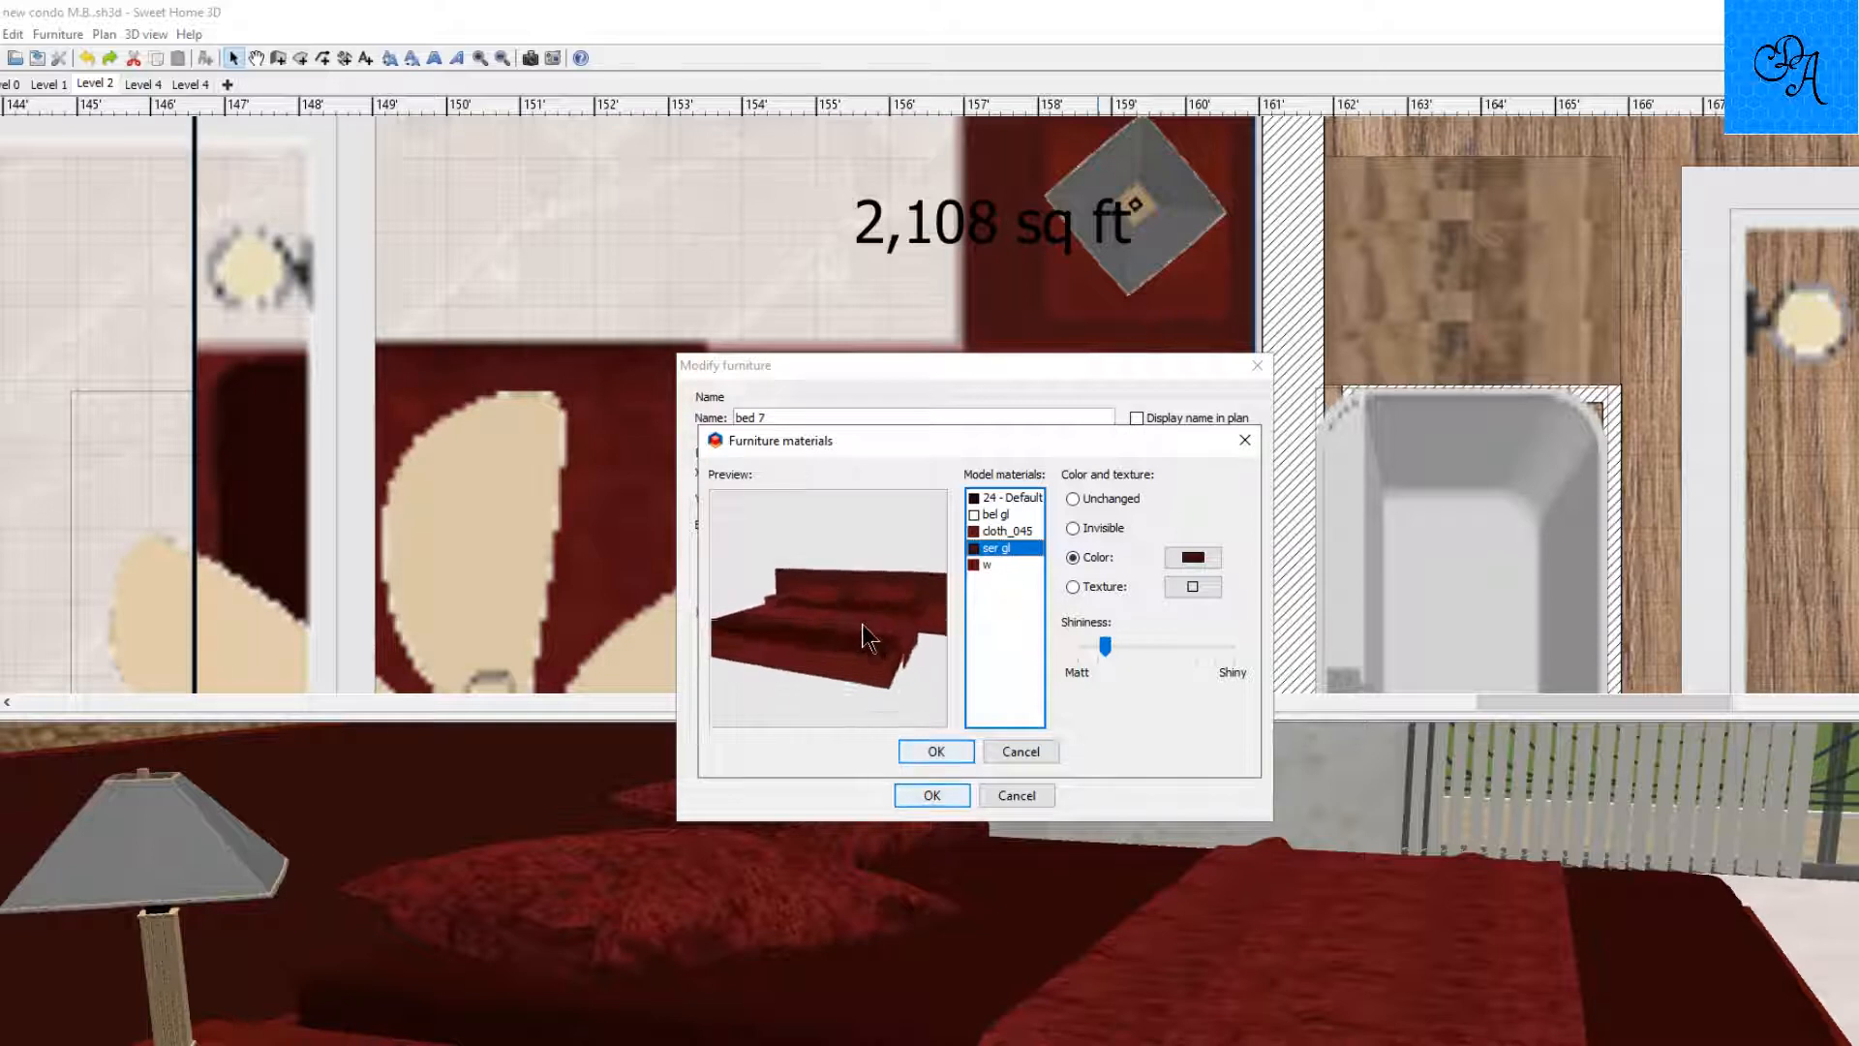
mouse_move(862, 625)
mouse_down()
mouse_move(839, 630)
mouse_move(856, 629)
mouse_up()
scroll(856, 629, down, 5)
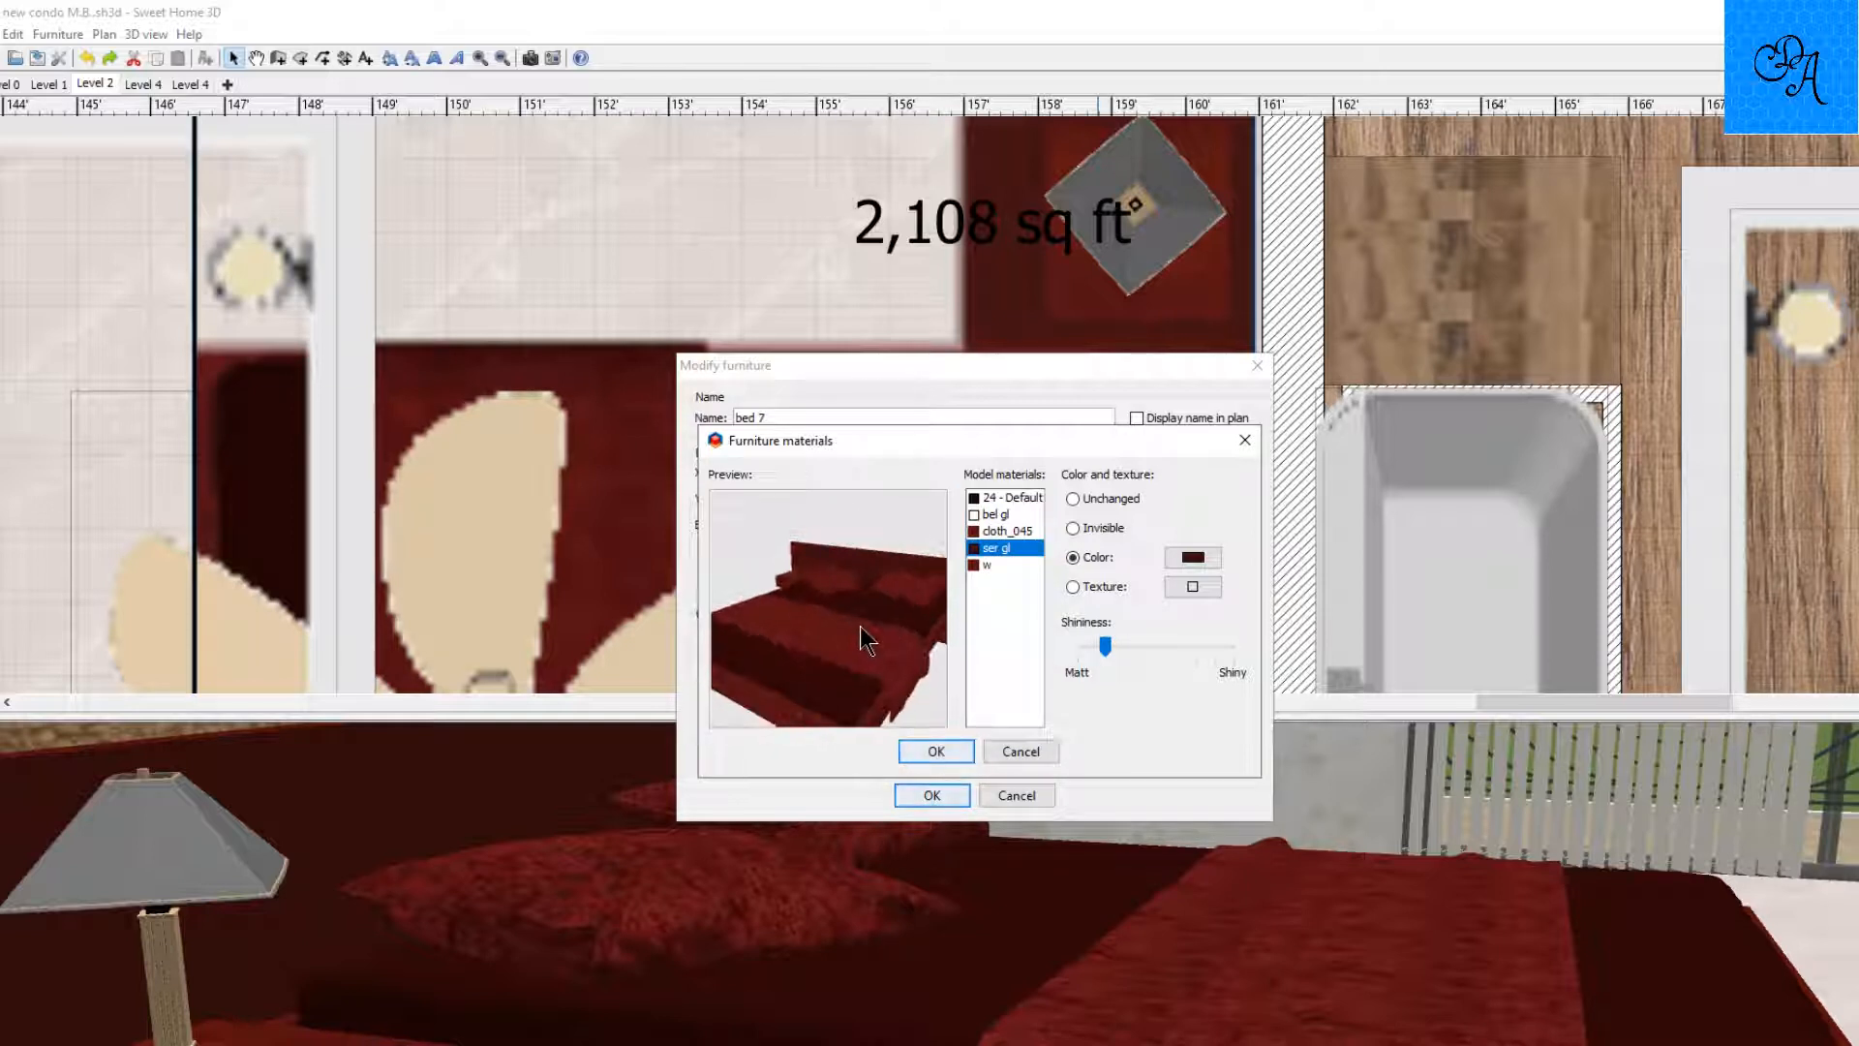
Try the recent black texture with gold leaves, scaled to 70%, on the bed's ser gl material.
click(1191, 585)
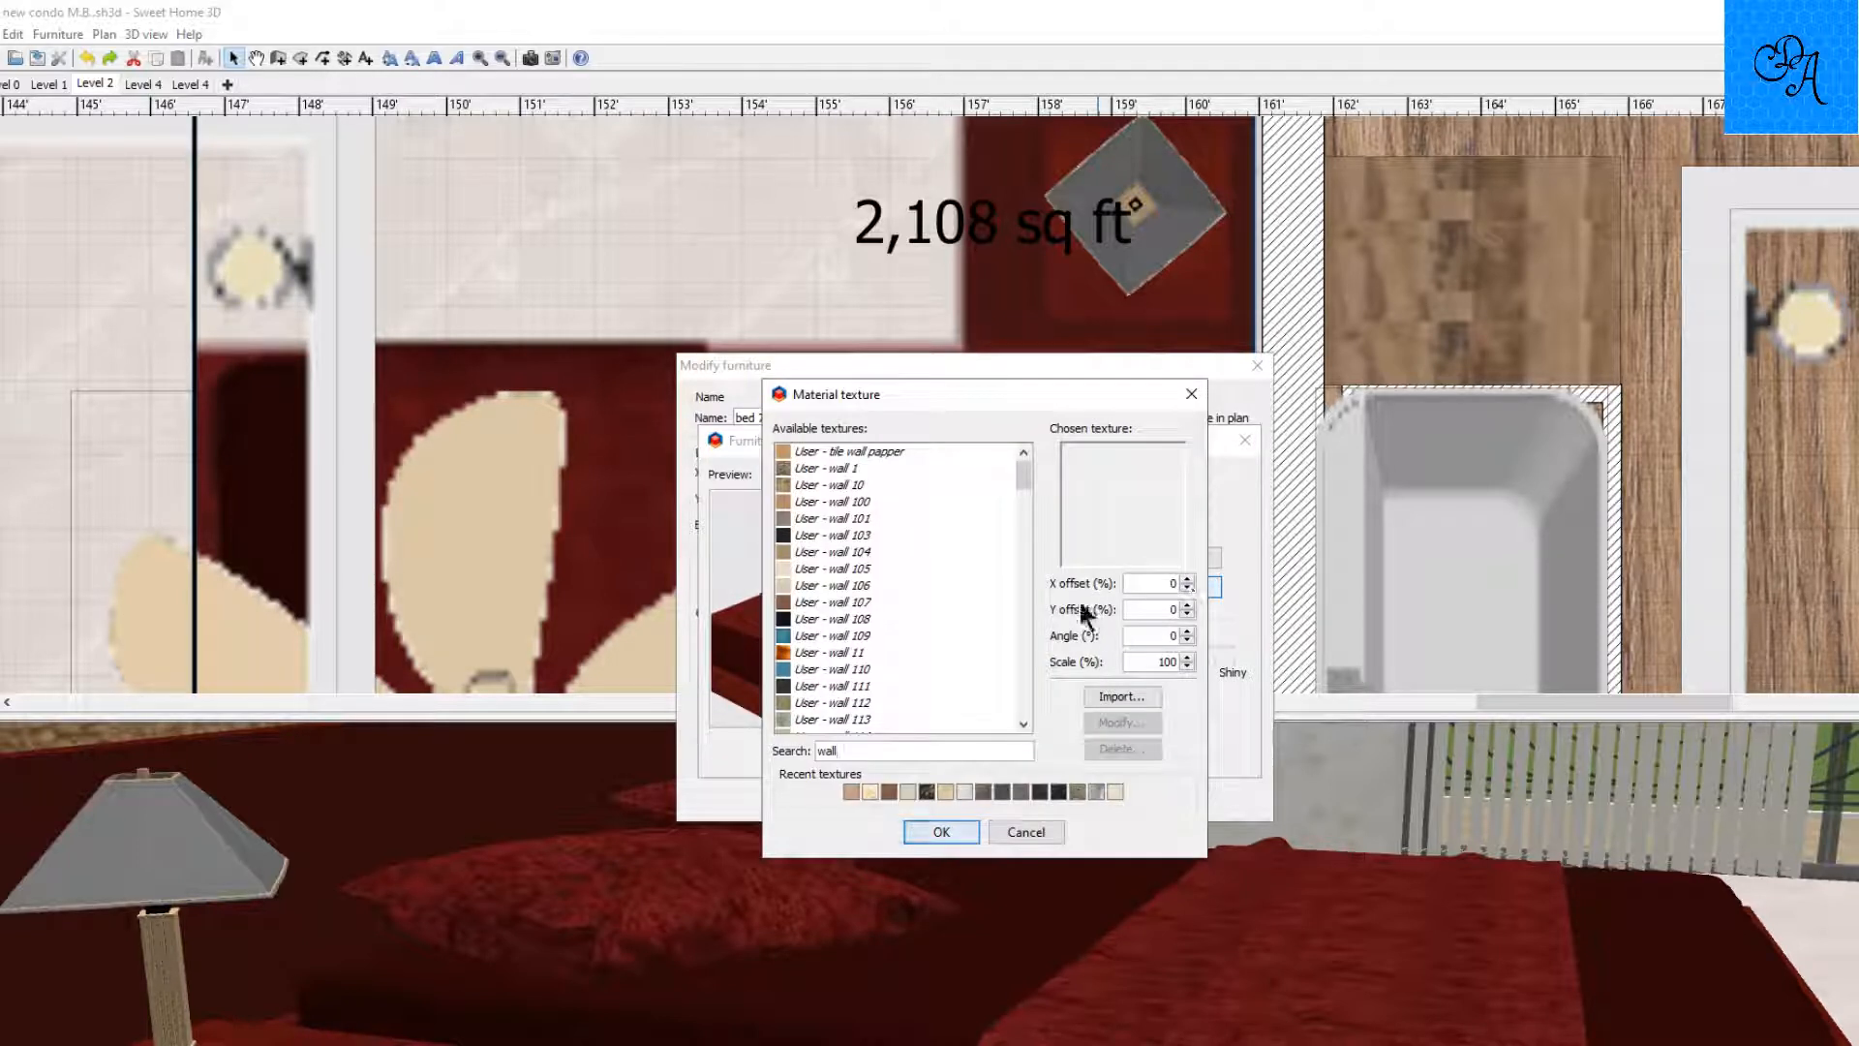
click(926, 791)
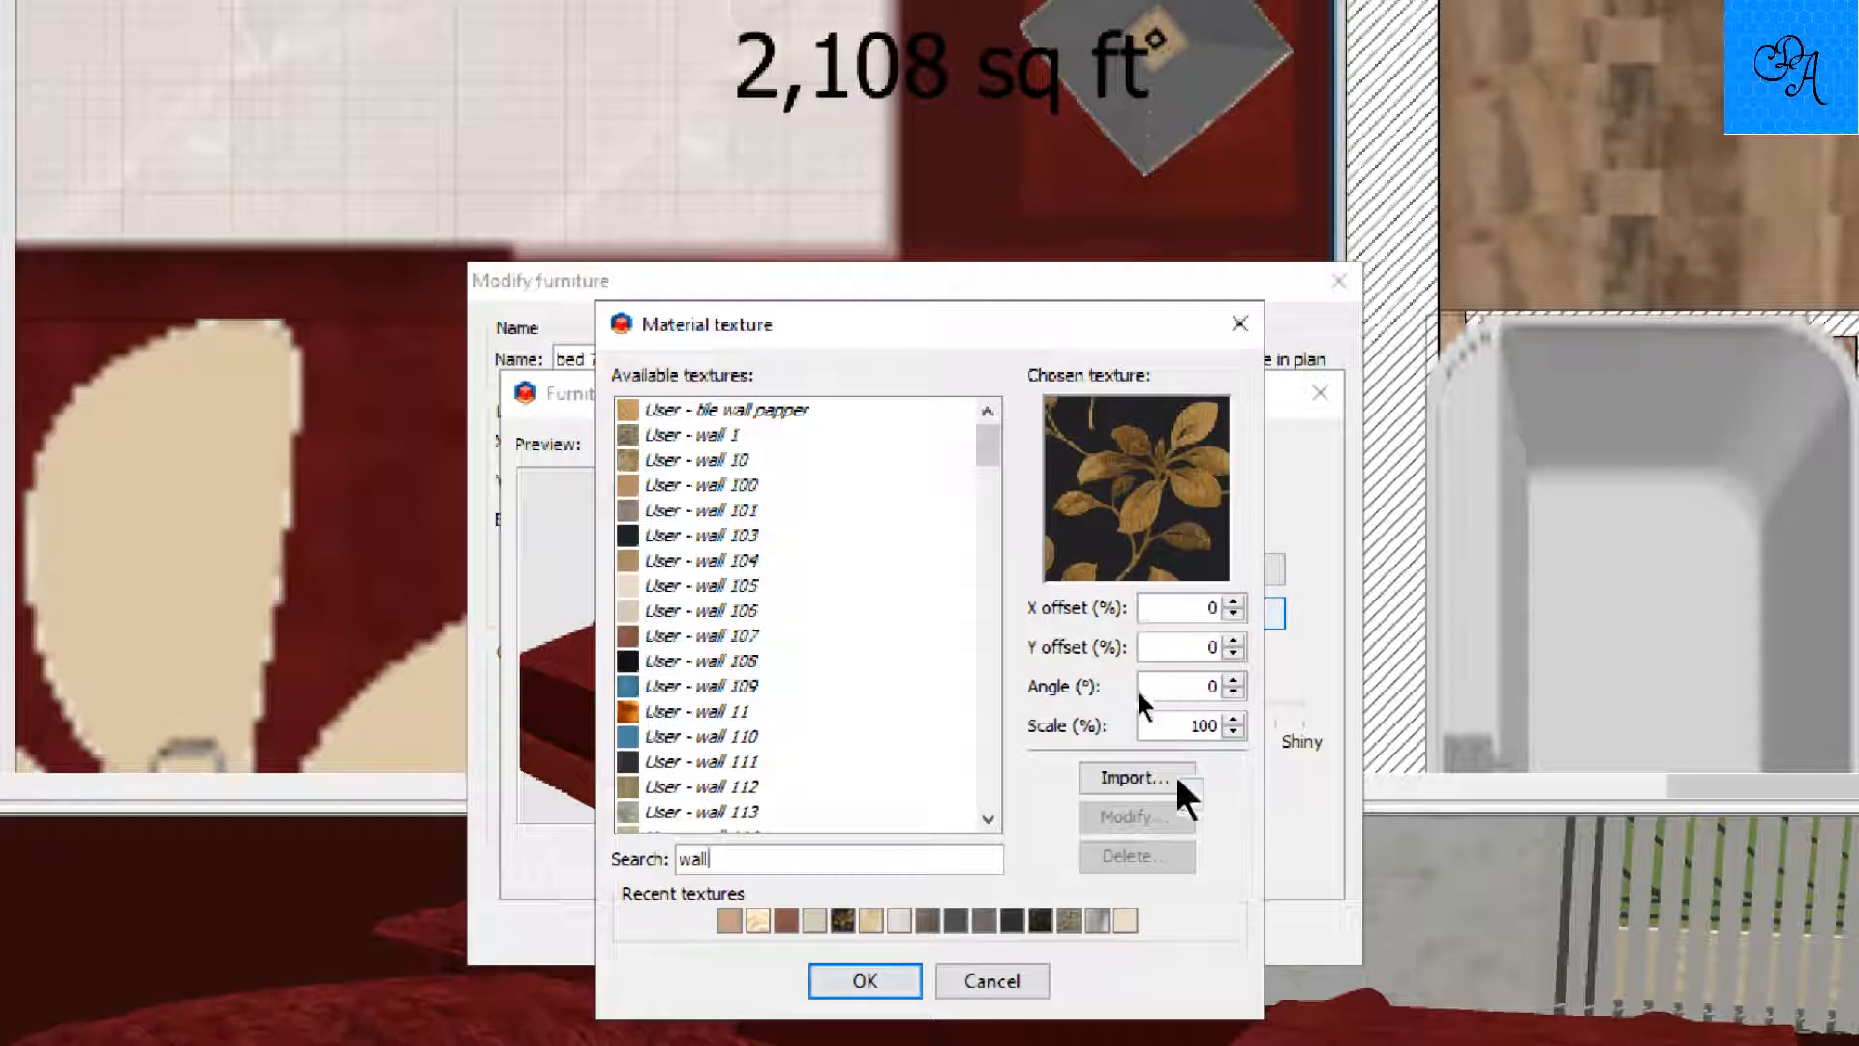
double_click(1161, 725)
text(70)
key(Return)
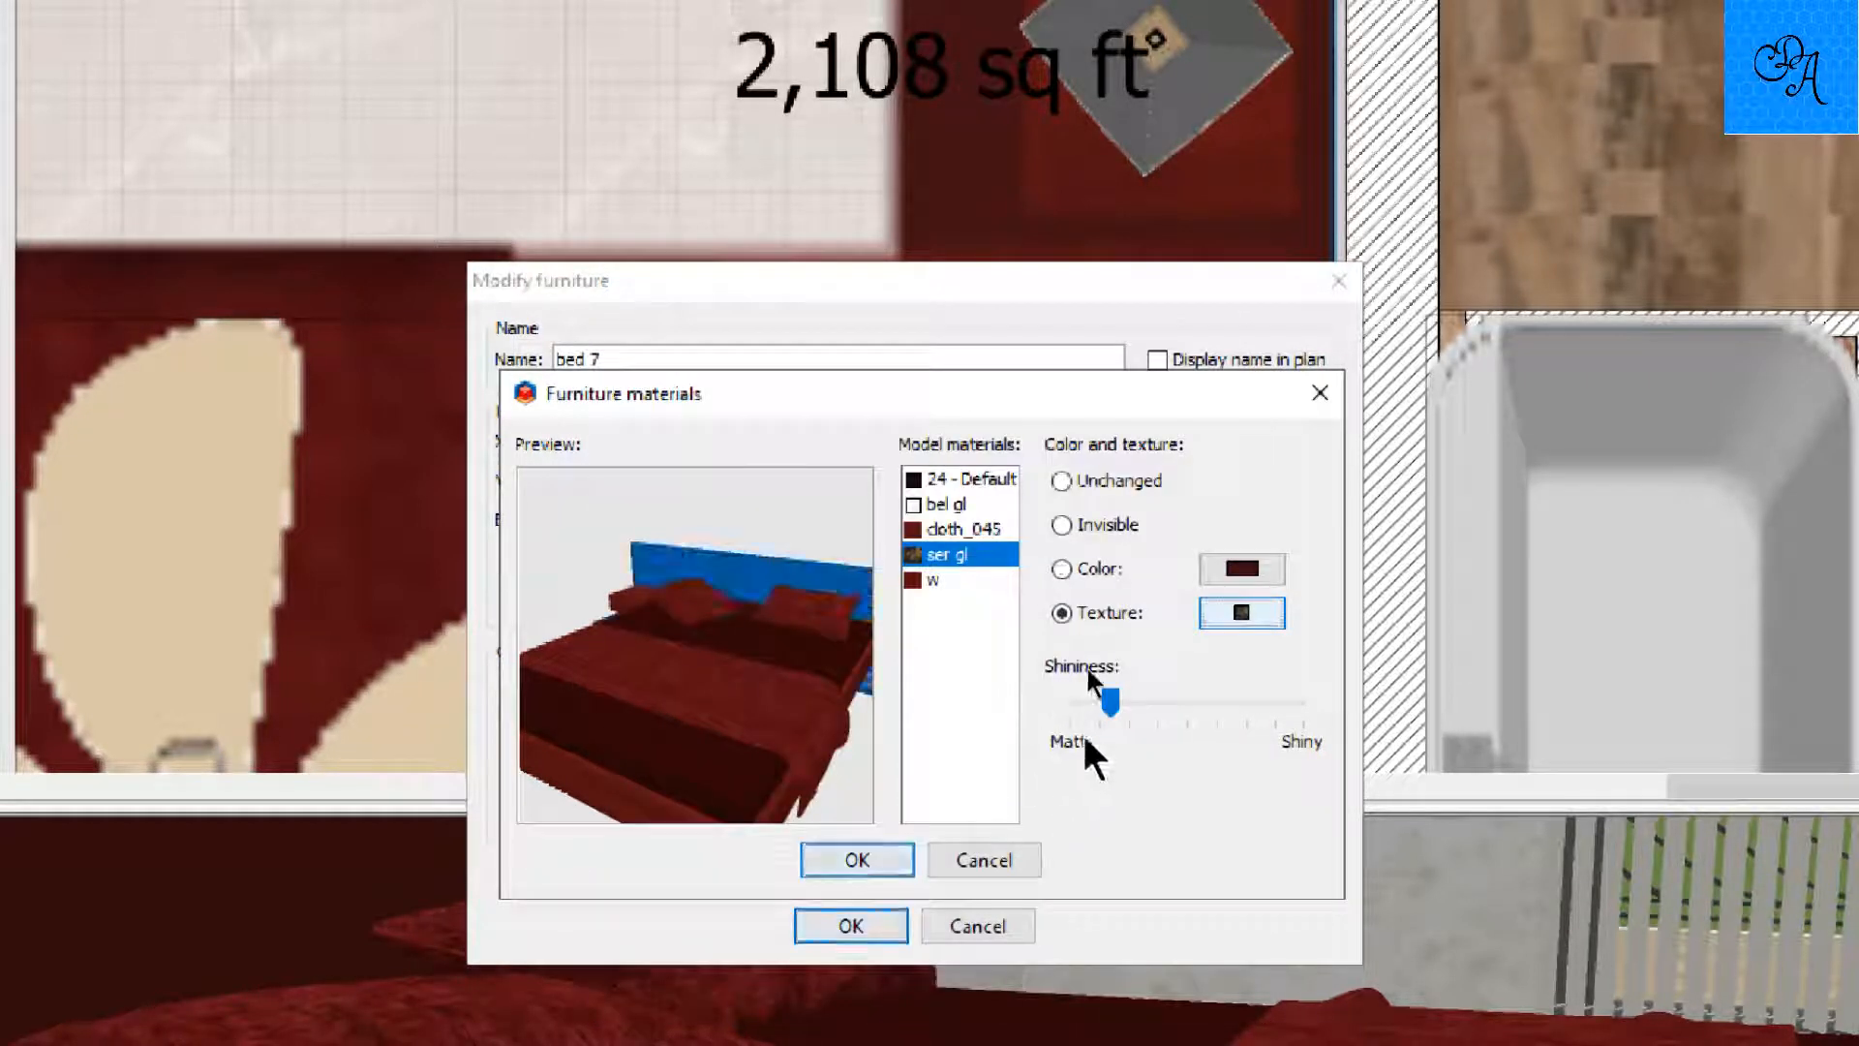
drag(804, 631, 755, 625)
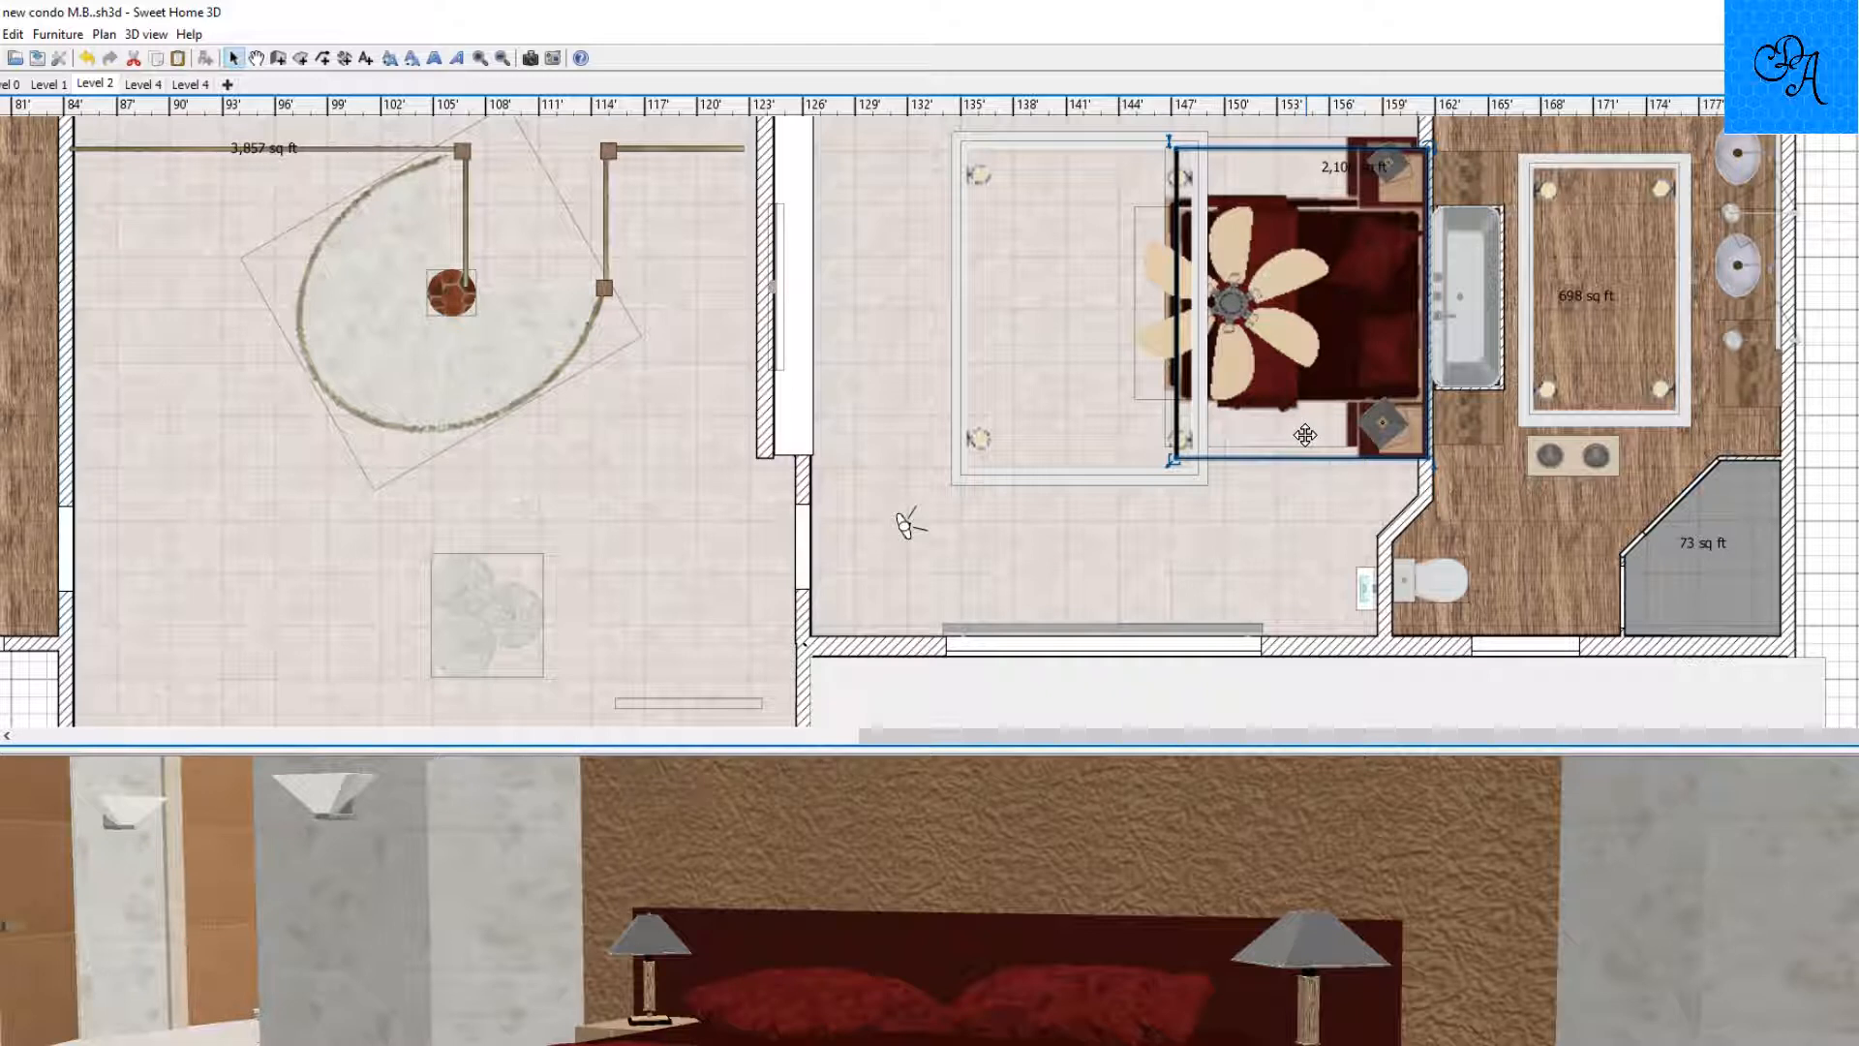
Move the bed copy off the original bed and into the open floor area of the adjoining 3,857 sq ft room.
key(Down)
key(Down)
key(Down)
key(Down)
key(Down)
key(Down)
key(Down)
key(Down)
key(Down)
key(Down)
key(Down)
key(Down)
key(Down)
key(Down)
key(Down)
key(Down)
key(Down)
key(Down)
key(Down)
key(Down)
key(Down)
key(Down)
key(Down)
key(Down)
key(Down)
key(Down)
key(Down)
key(Down)
key(Down)
key(Down)
key(Down)
key(Down)
key(Down)
key(Down)
key(Down)
key(Down)
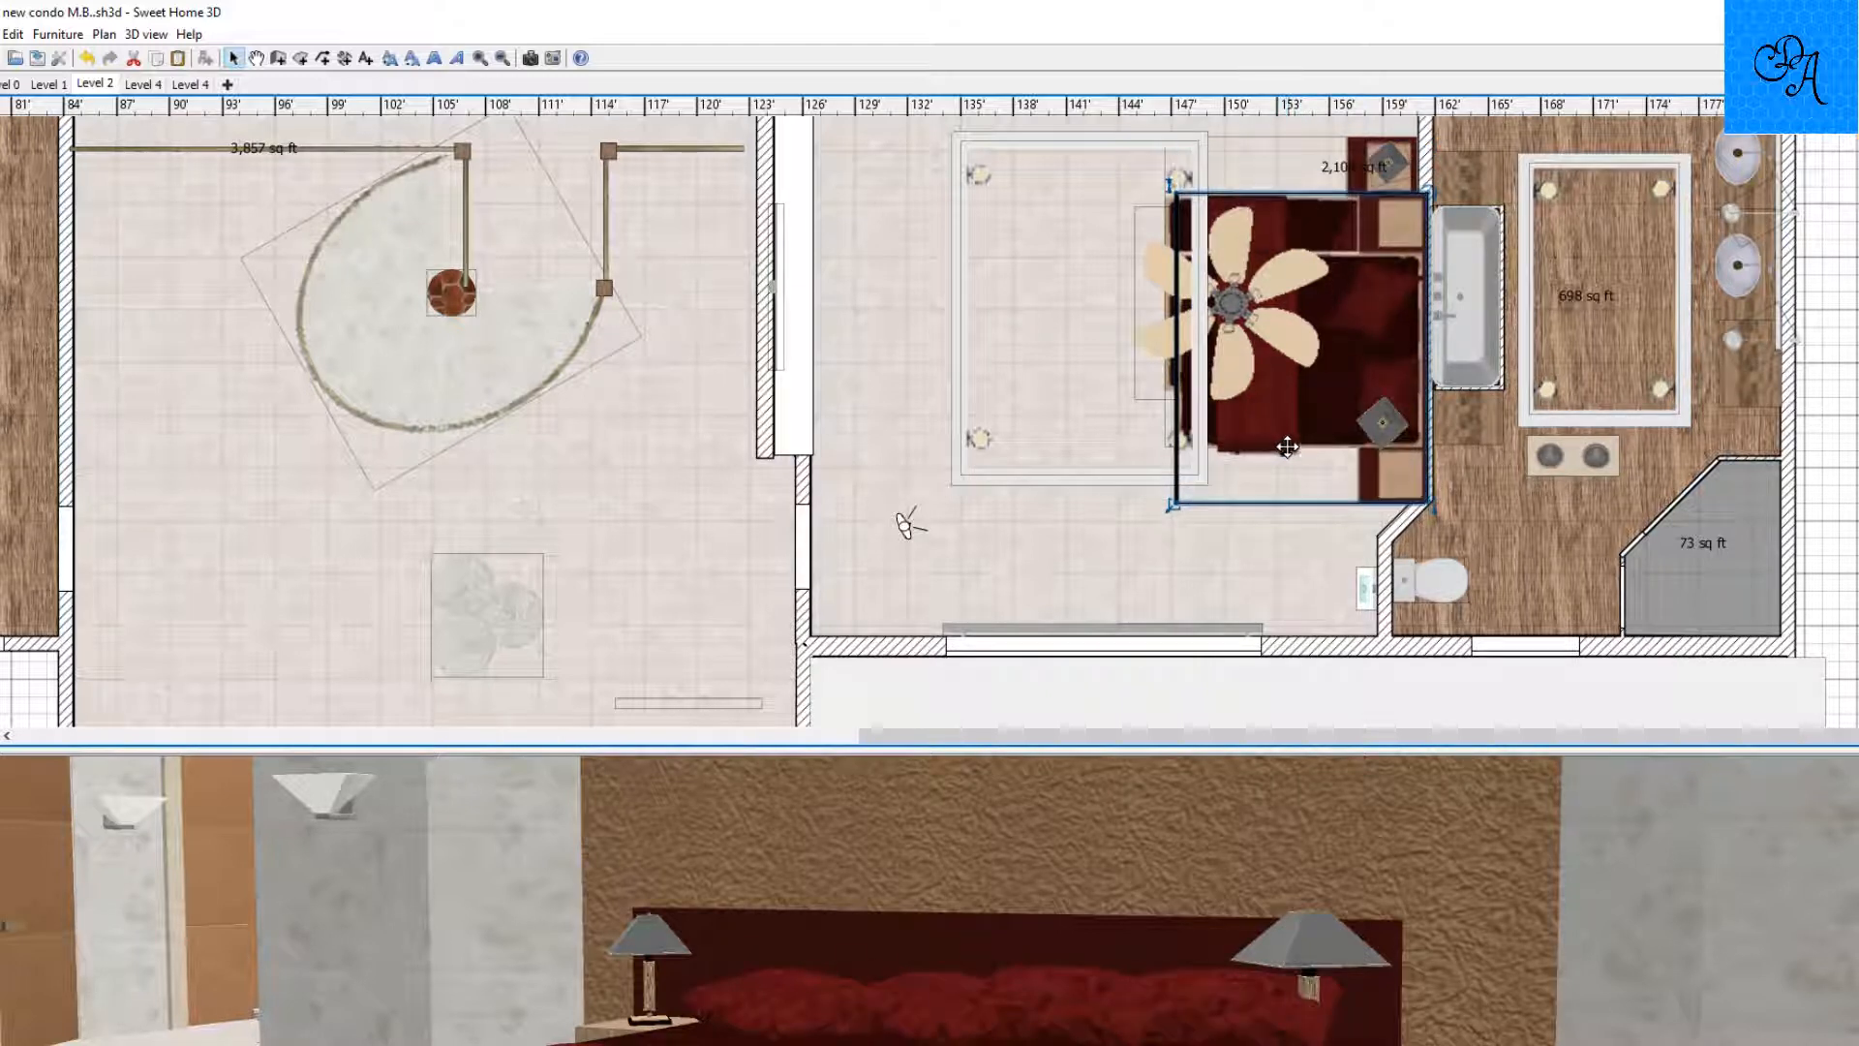
key(Down)
key(Down)
key(Down)
key(Down)
key(Down)
key(Down)
key(Down)
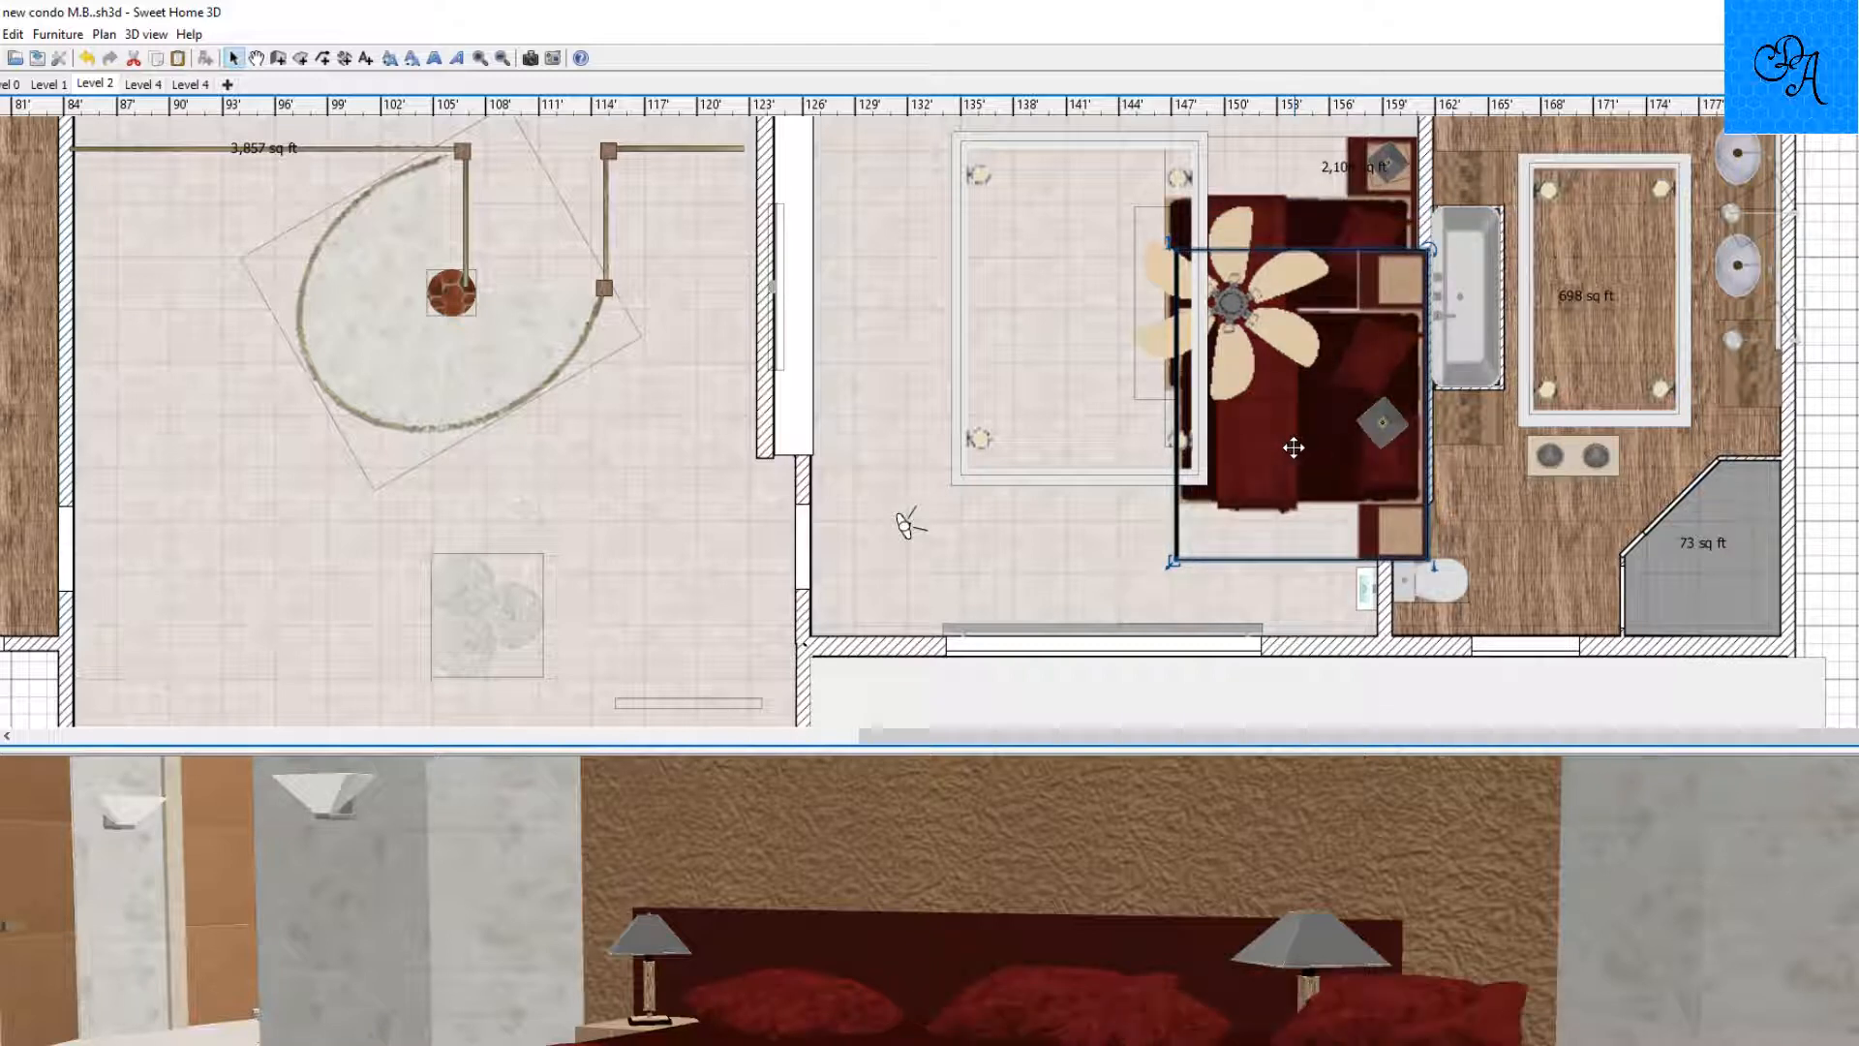
drag(1192, 543, 526, 550)
right_click(578, 866)
click(571, 944)
drag(571, 944, 562, 1041)
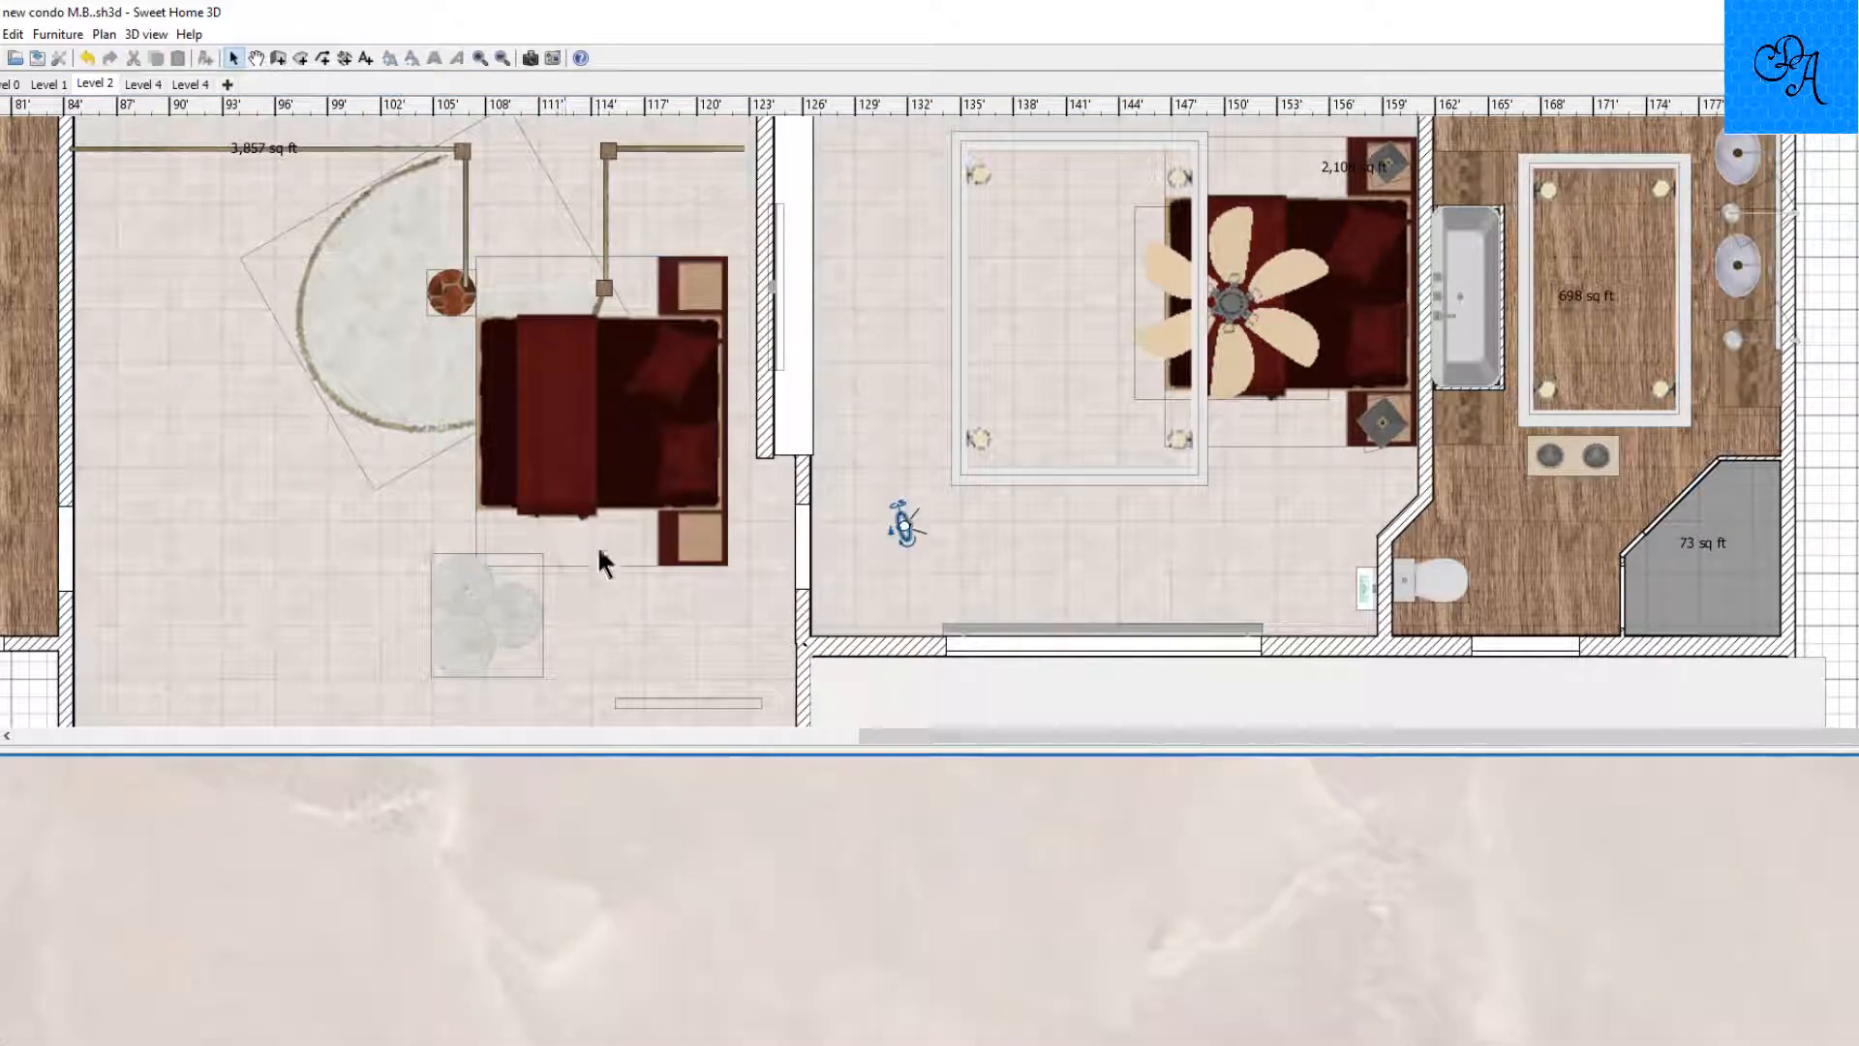
right_click(672, 695)
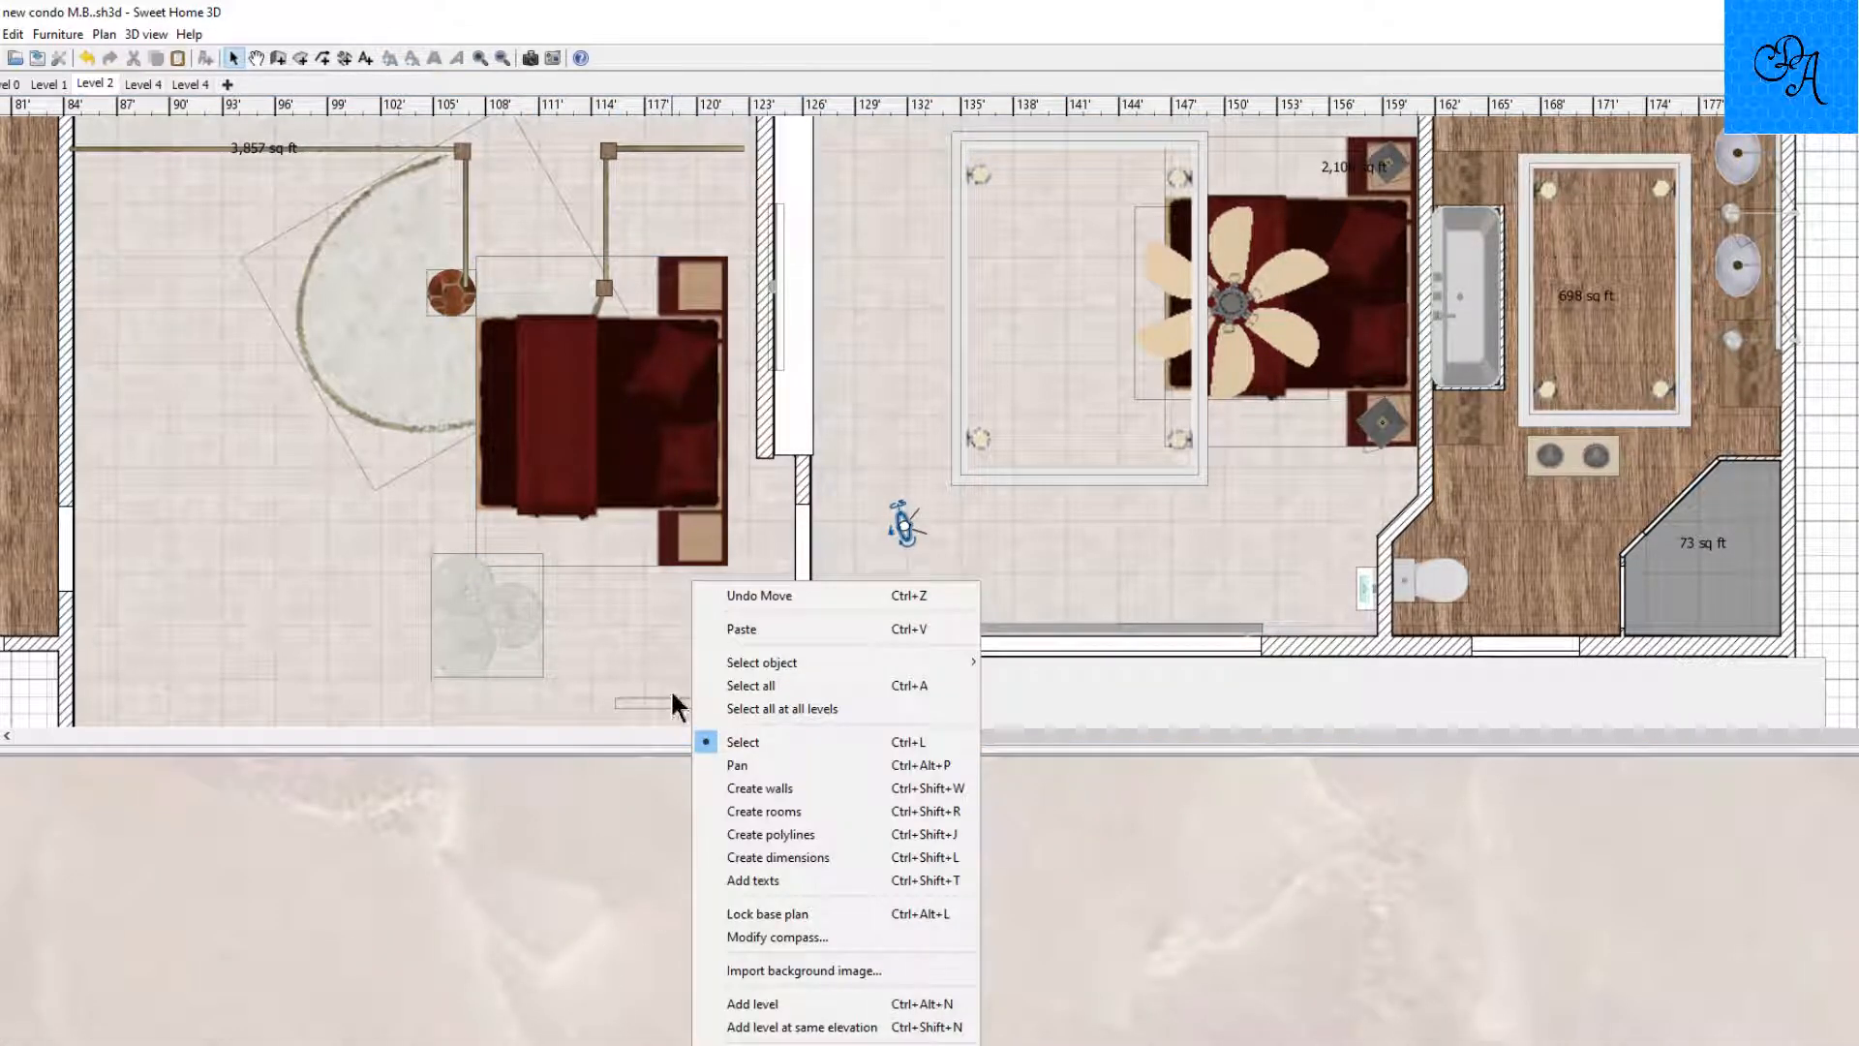
click(745, 594)
right_click(625, 591)
Open the bed copy's material settings and make its w material invisible.
click(705, 560)
double_click(705, 566)
click(829, 721)
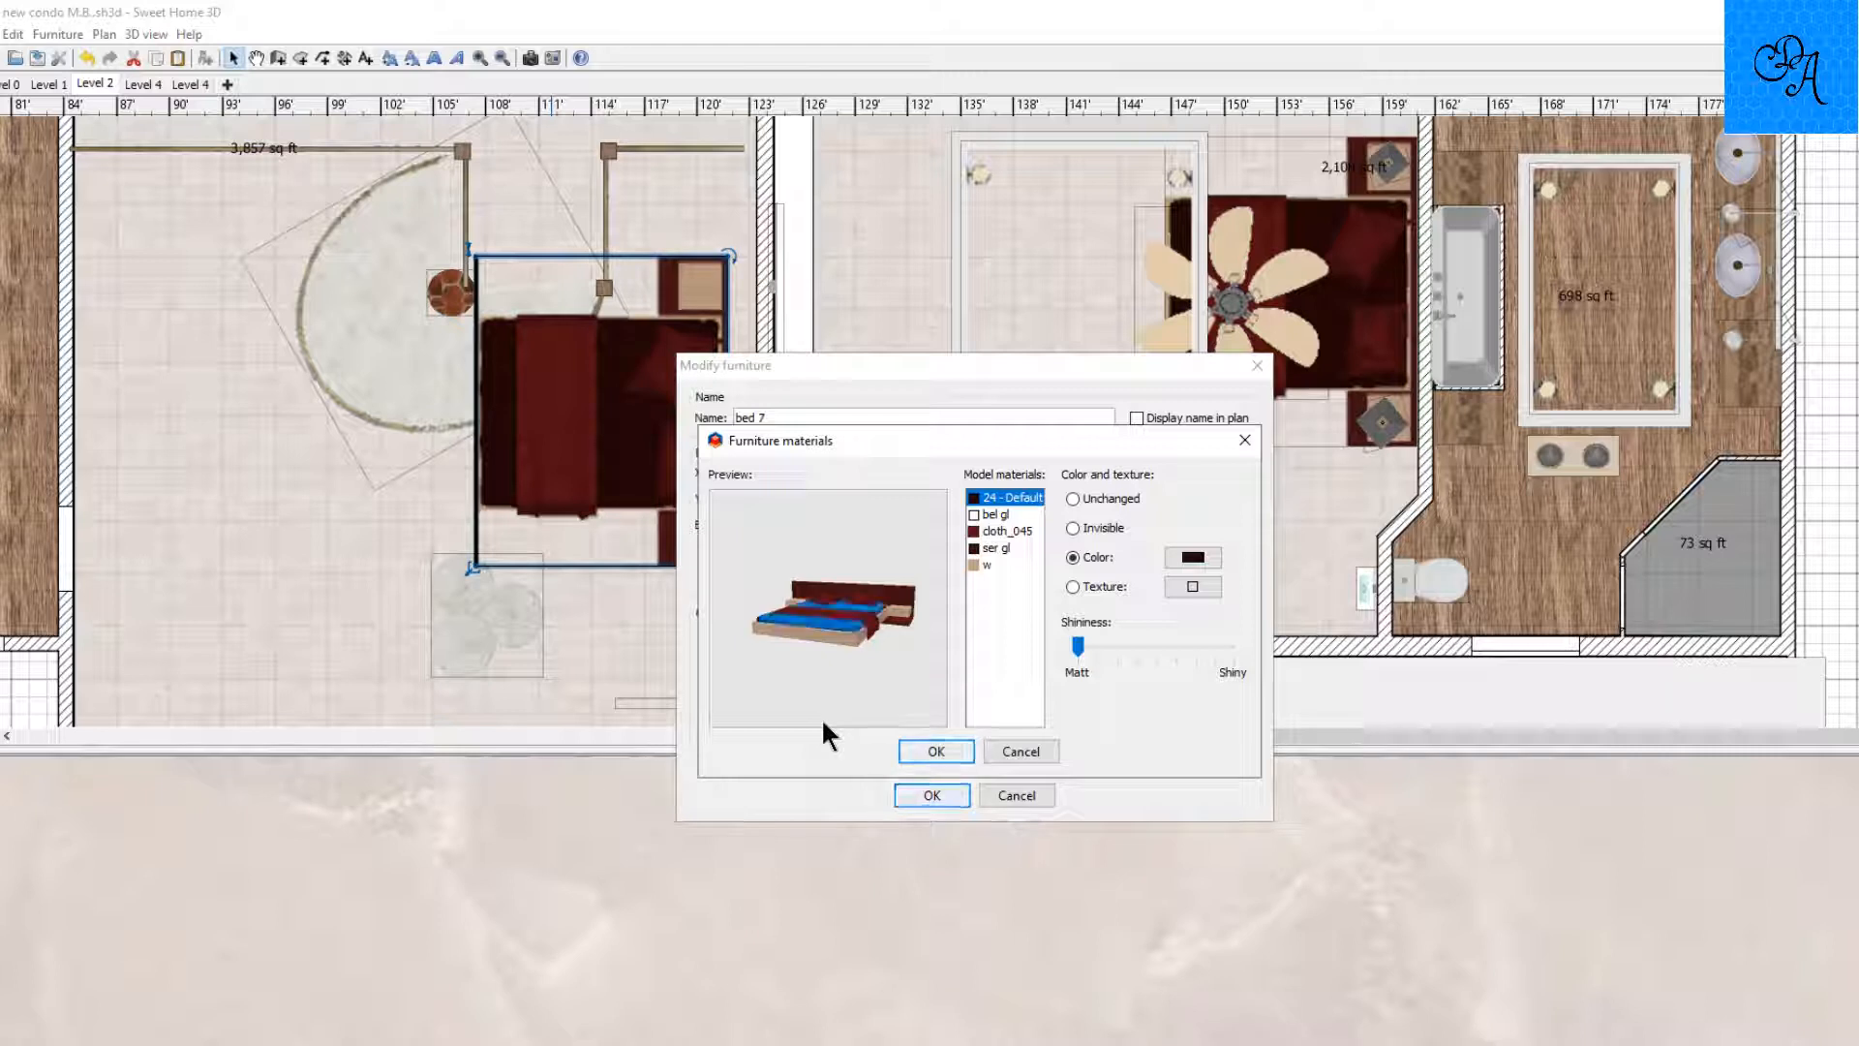
click(980, 563)
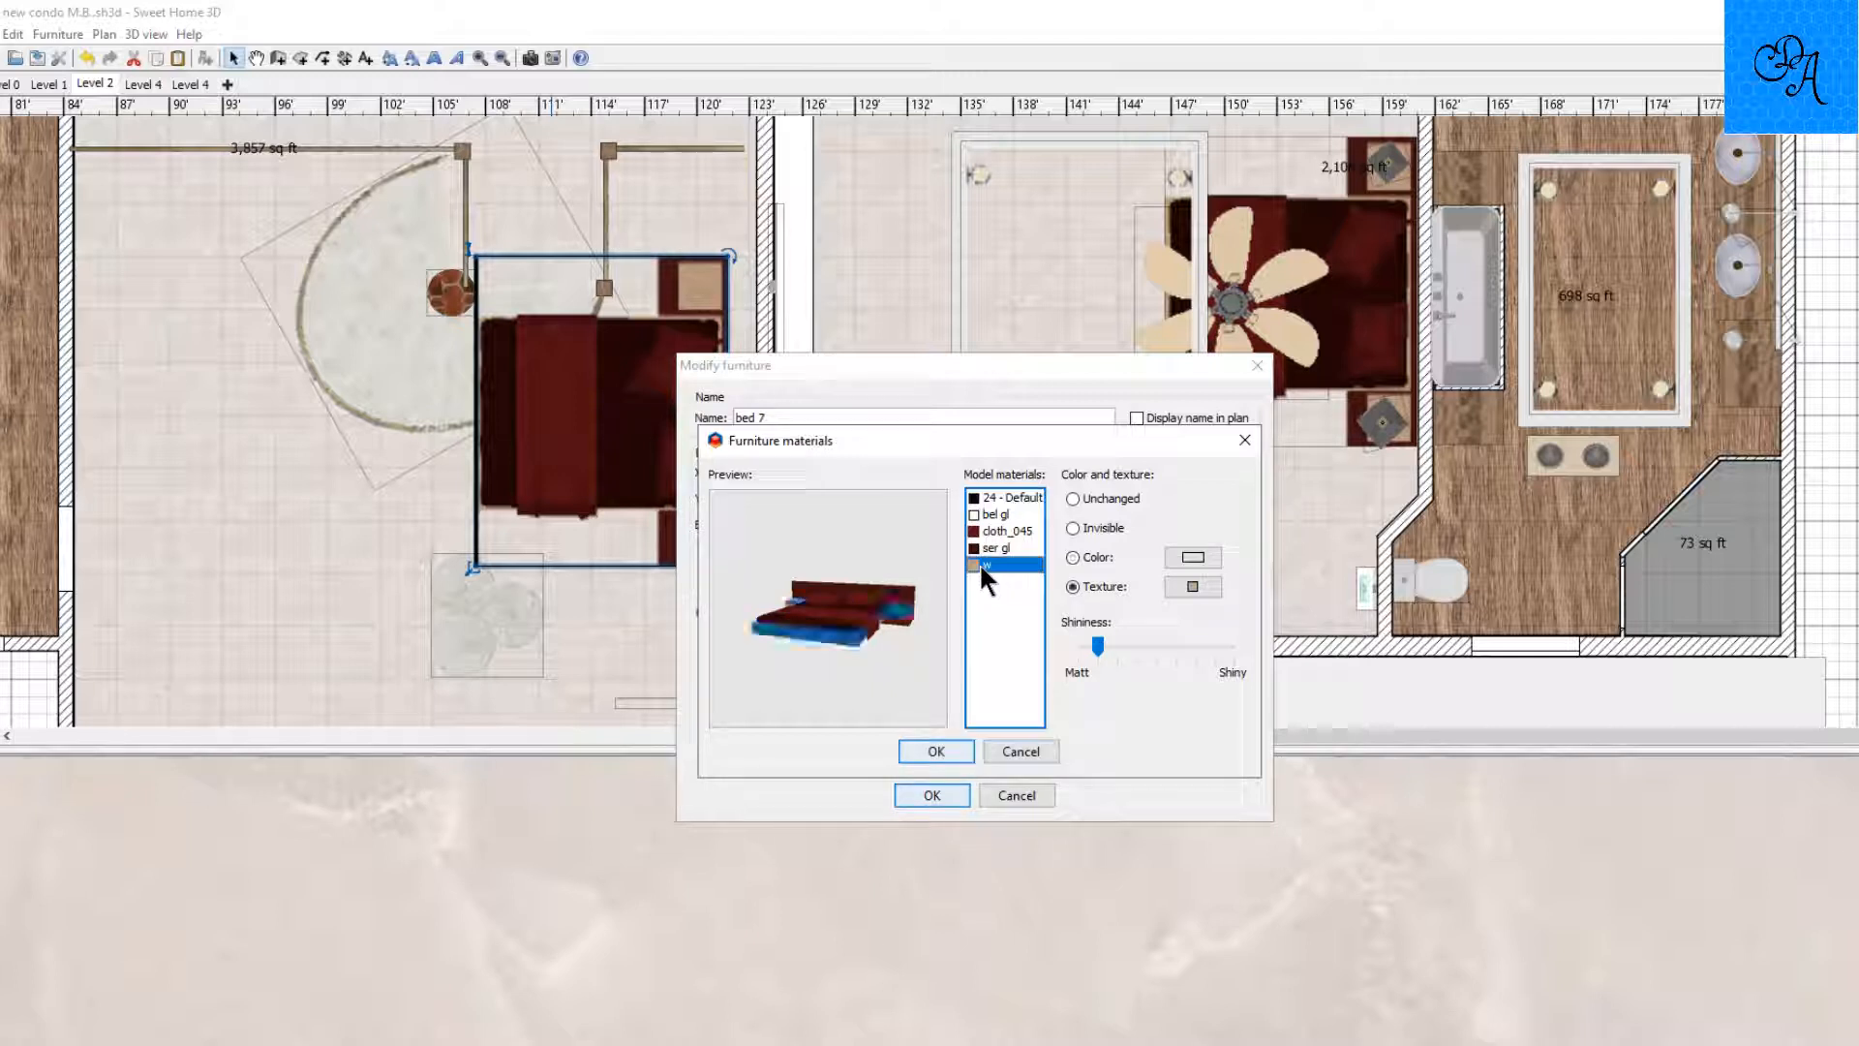
click(1075, 527)
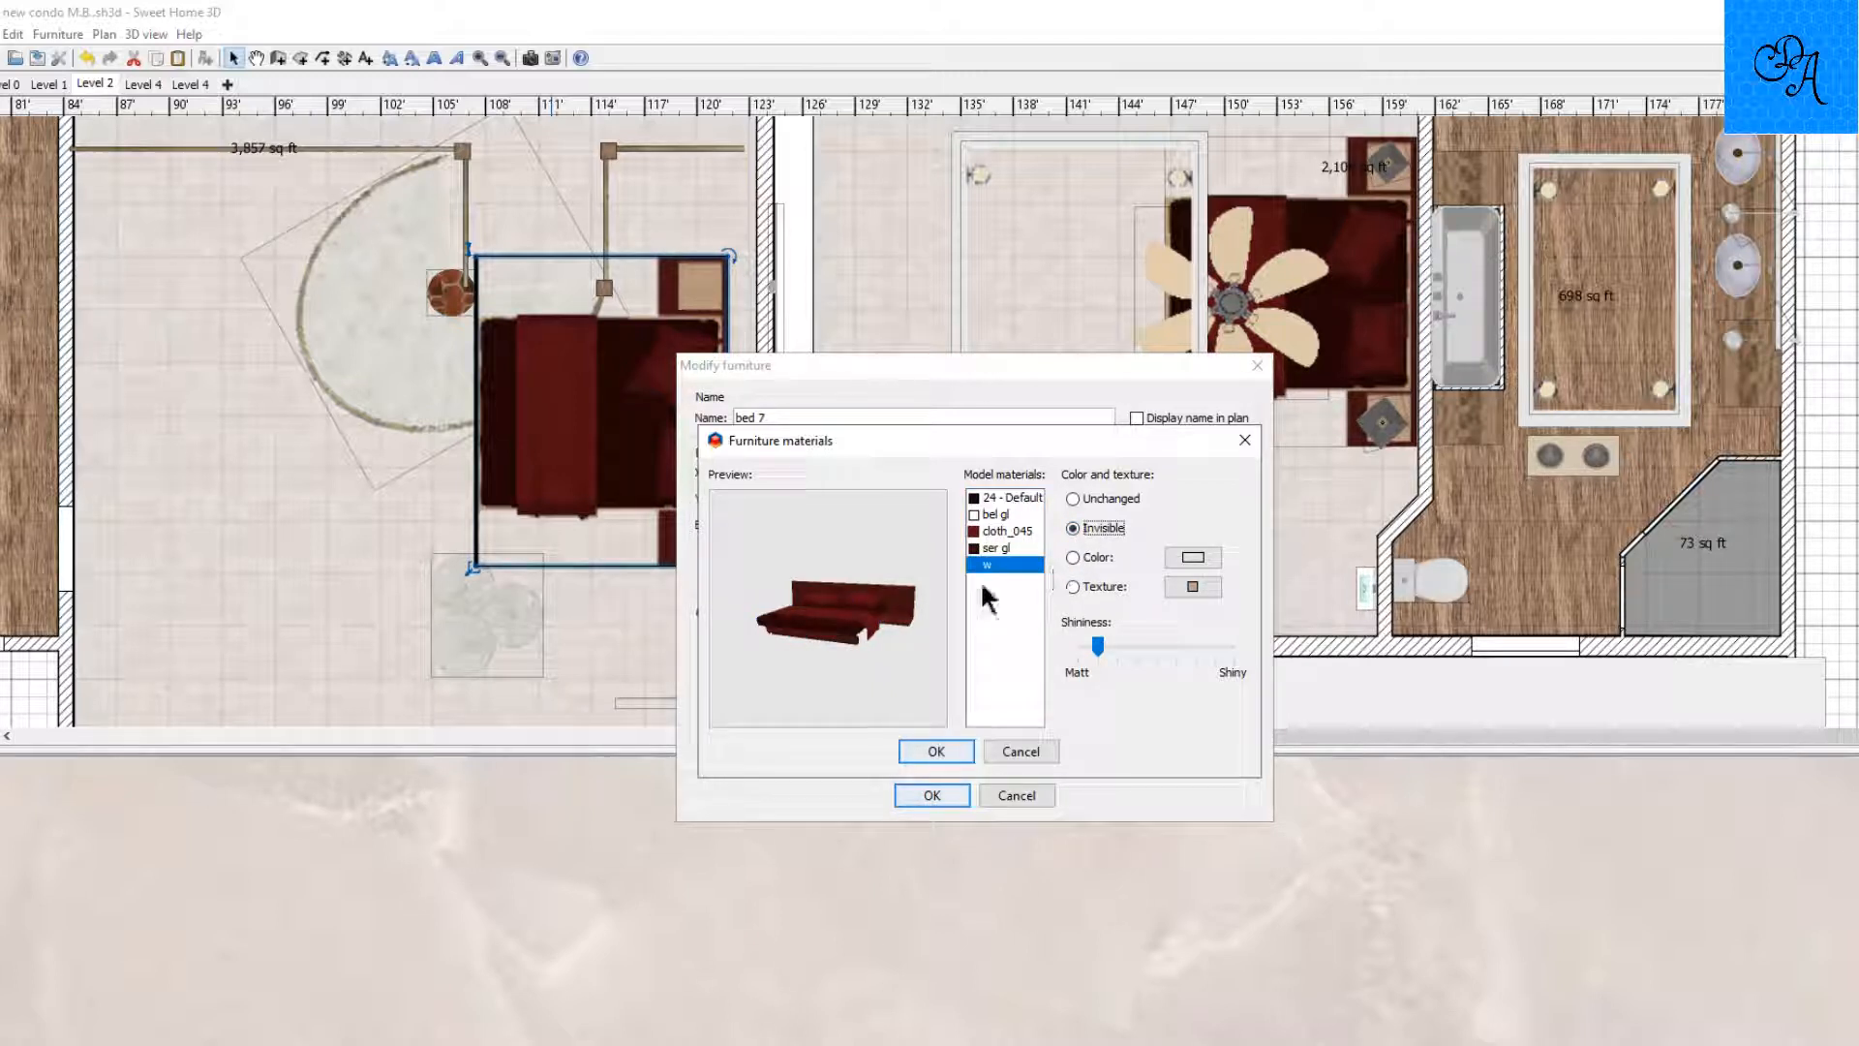
Test hiding the ser gl headboard material, check it against cloth_045, and set ser gl to Unchanged.
click(995, 548)
click(1075, 528)
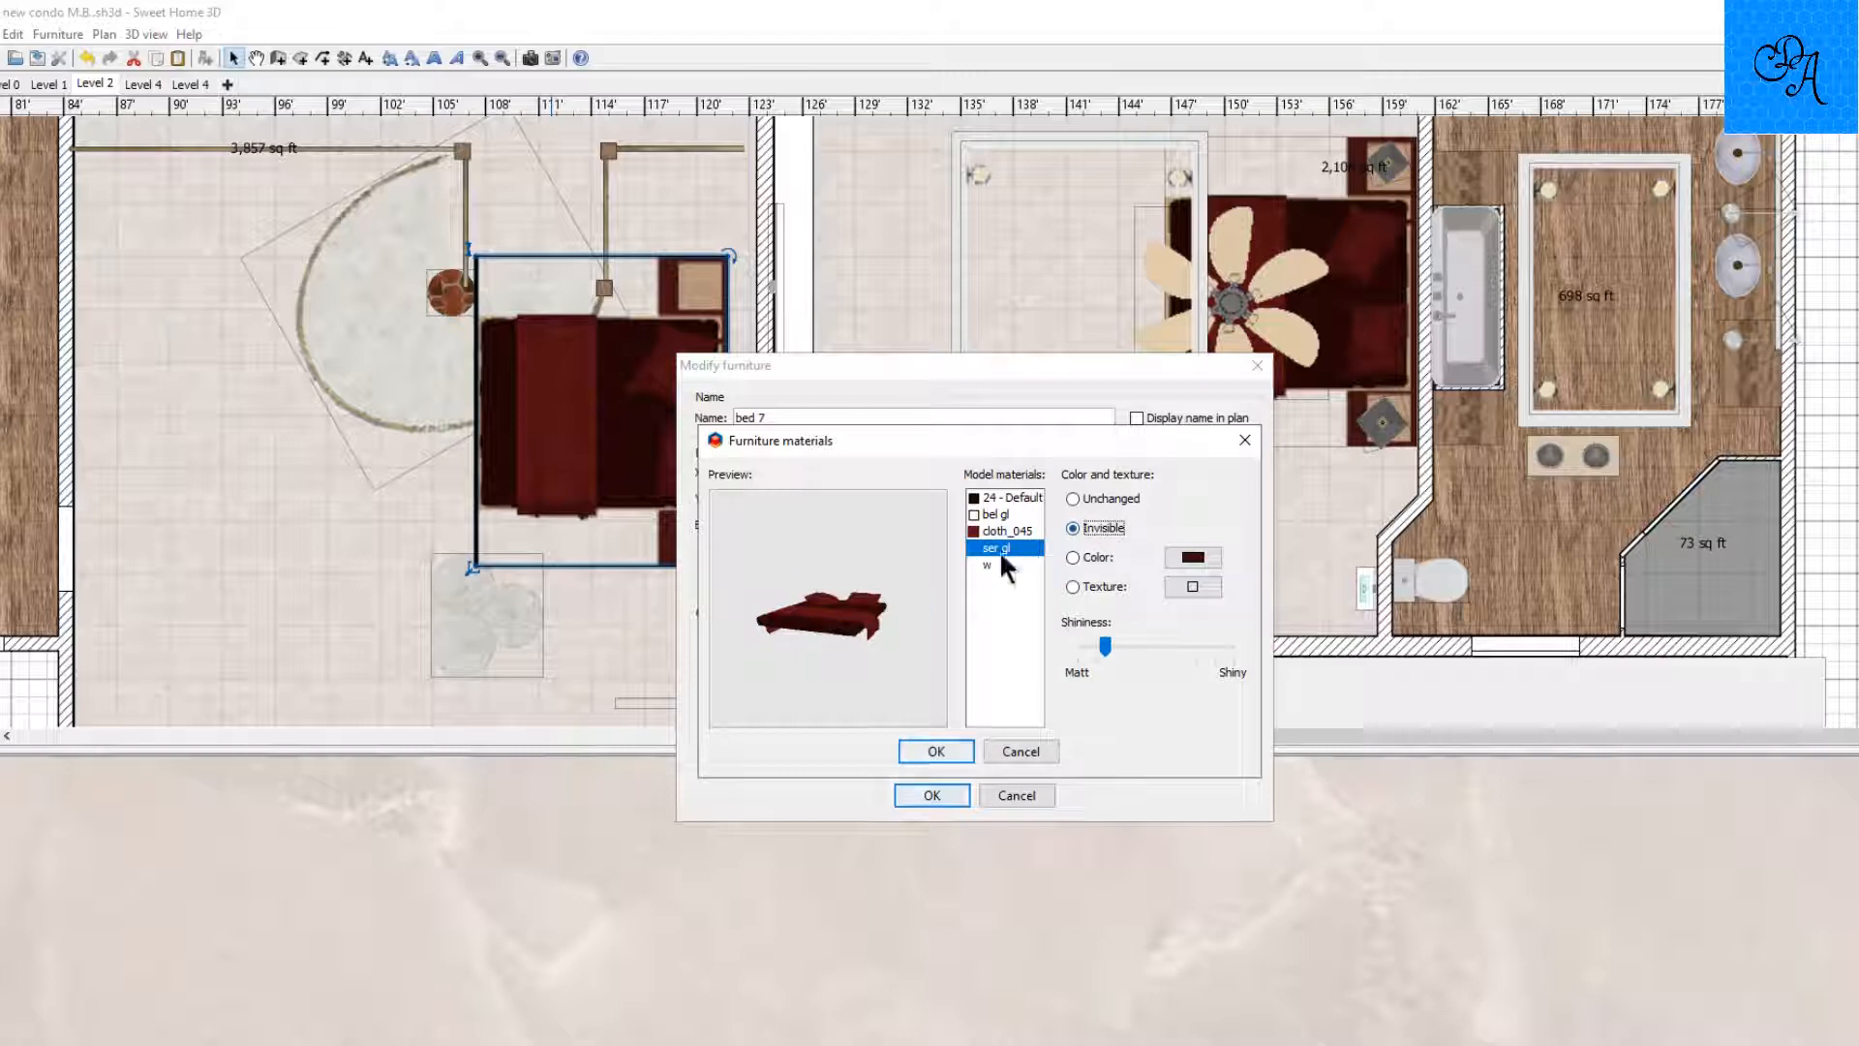
click(998, 532)
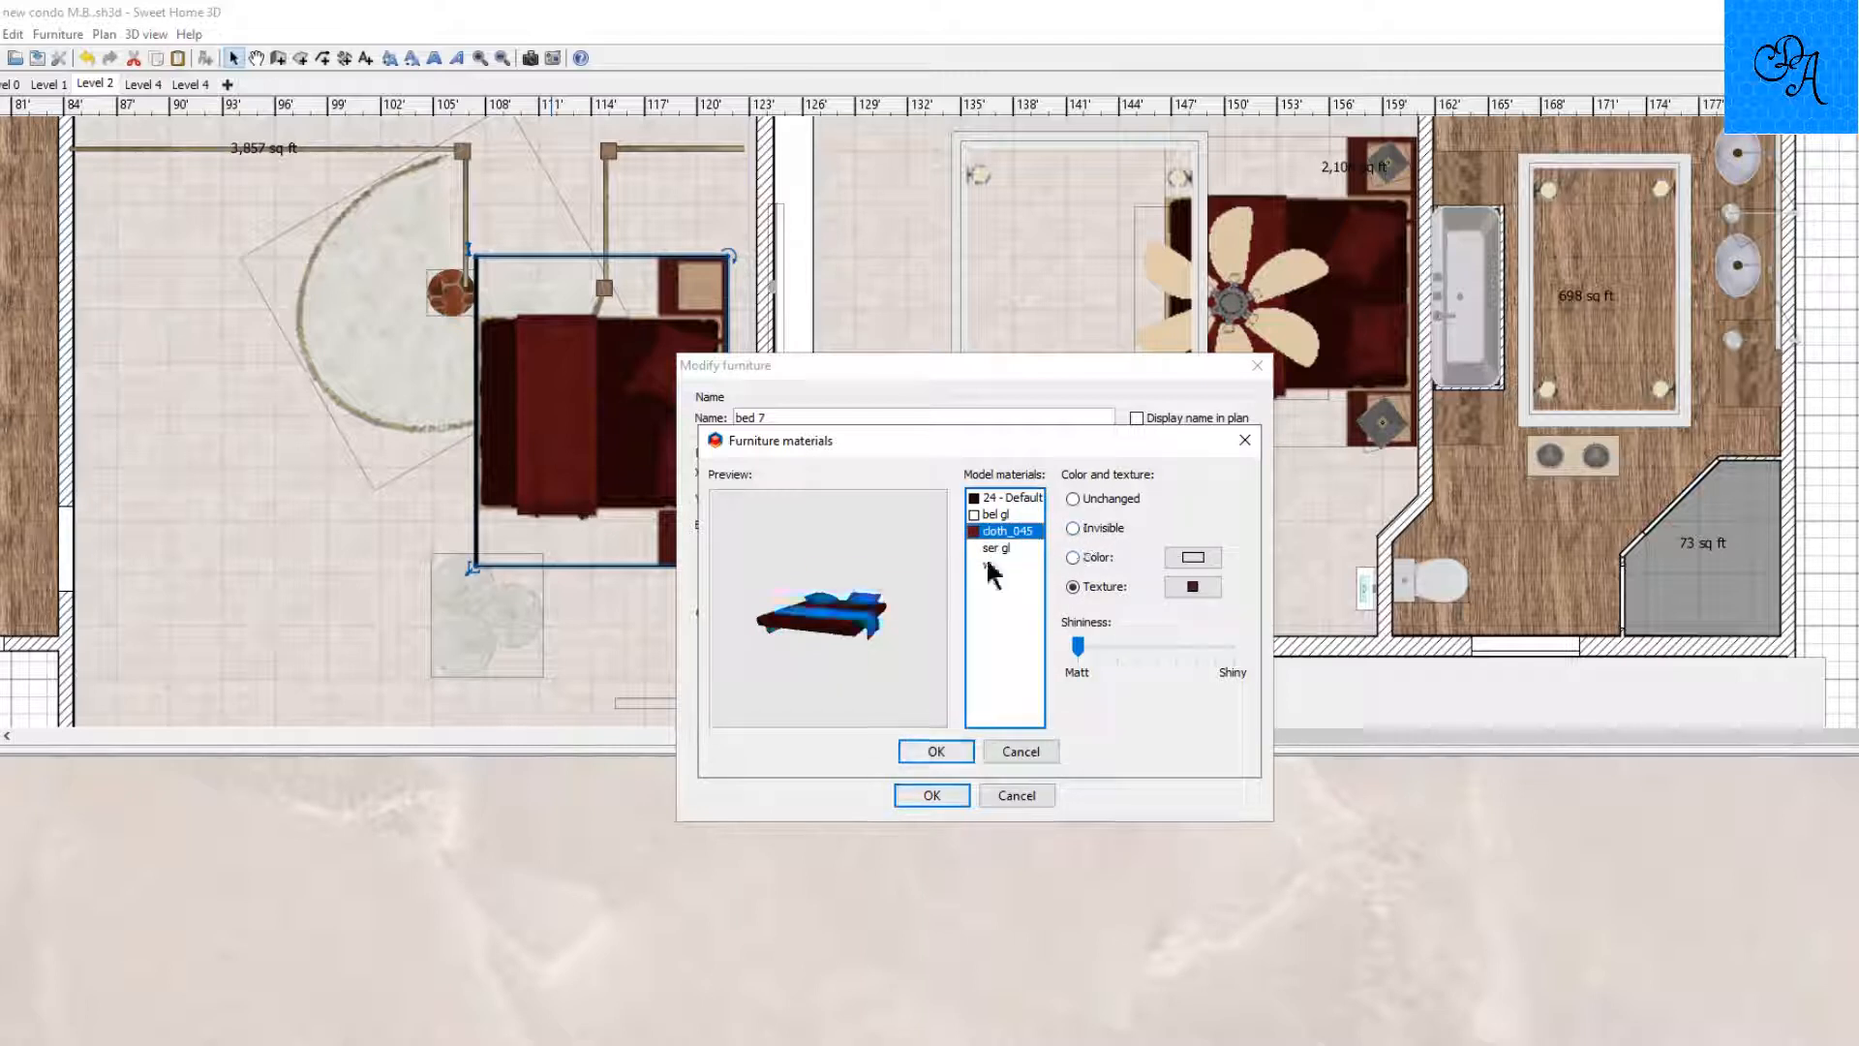
click(992, 547)
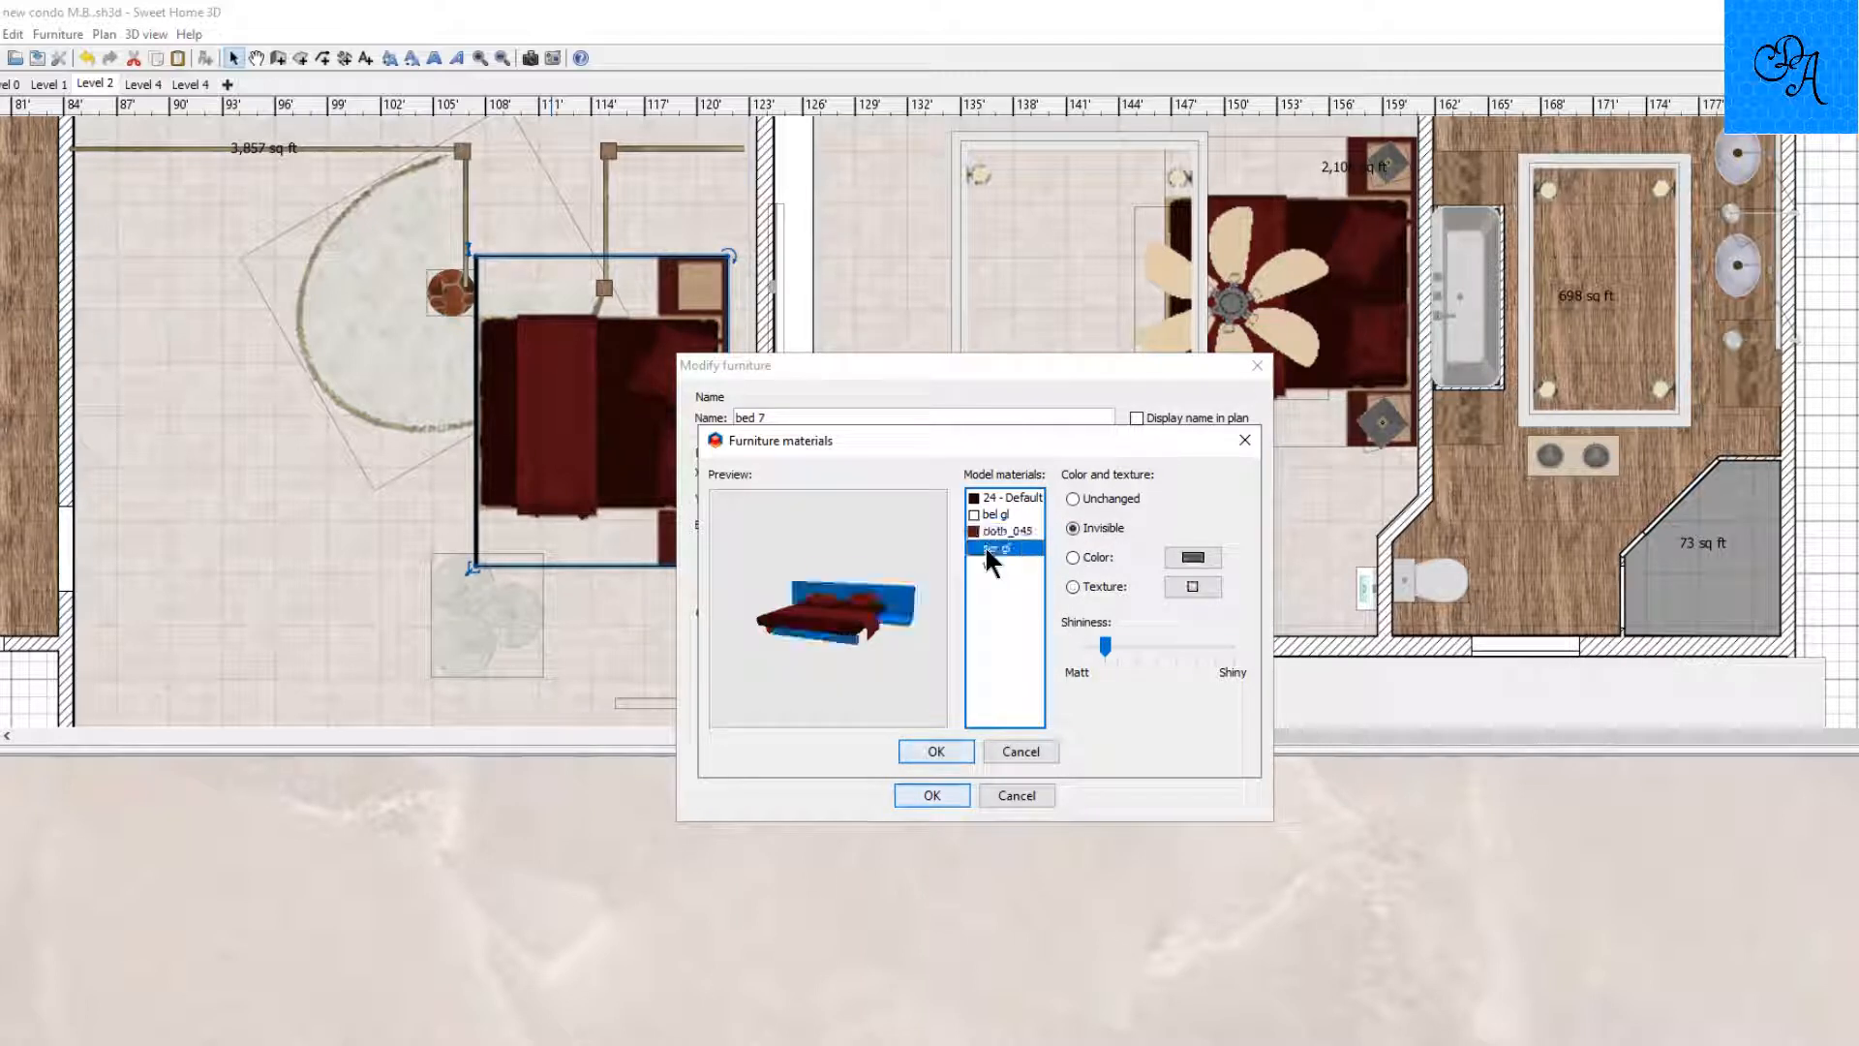
click(1073, 498)
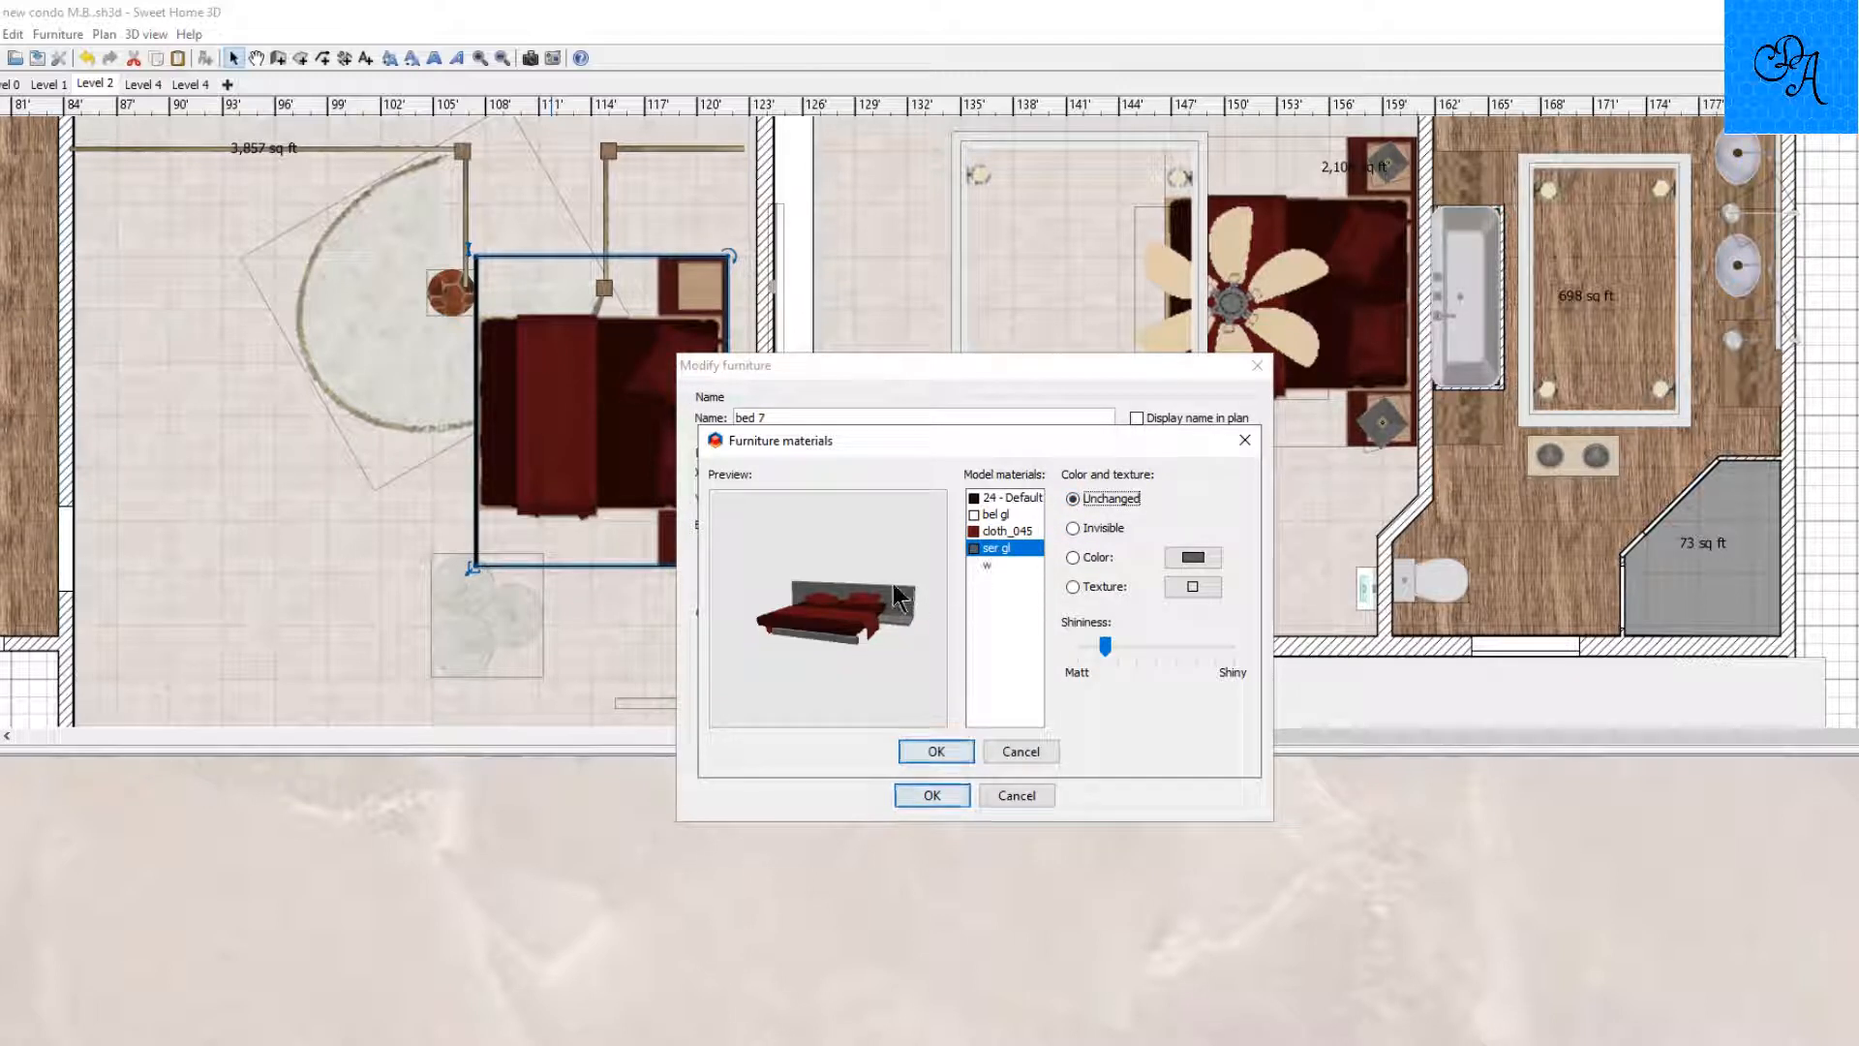
Make the bed copy's cloth_045 and 24 - Default materials invisible and apply the material changes.
click(986, 533)
click(1072, 529)
click(973, 549)
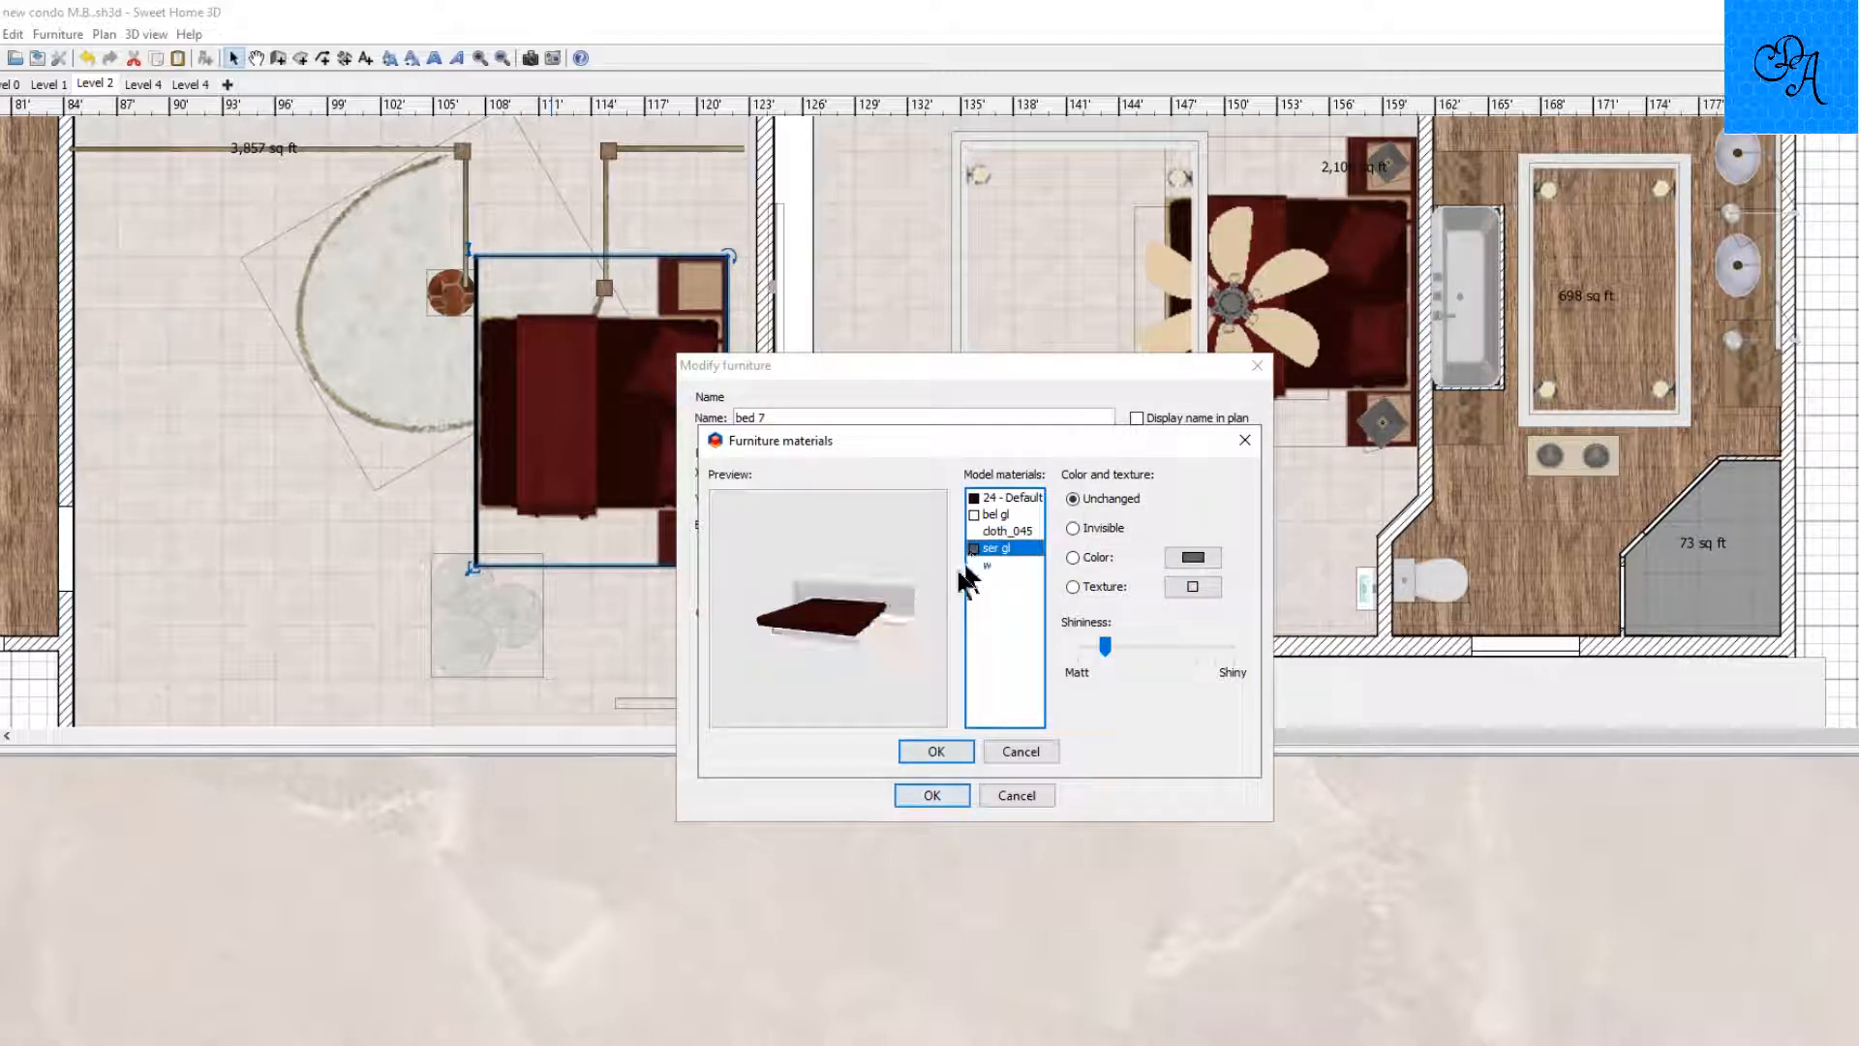
click(993, 498)
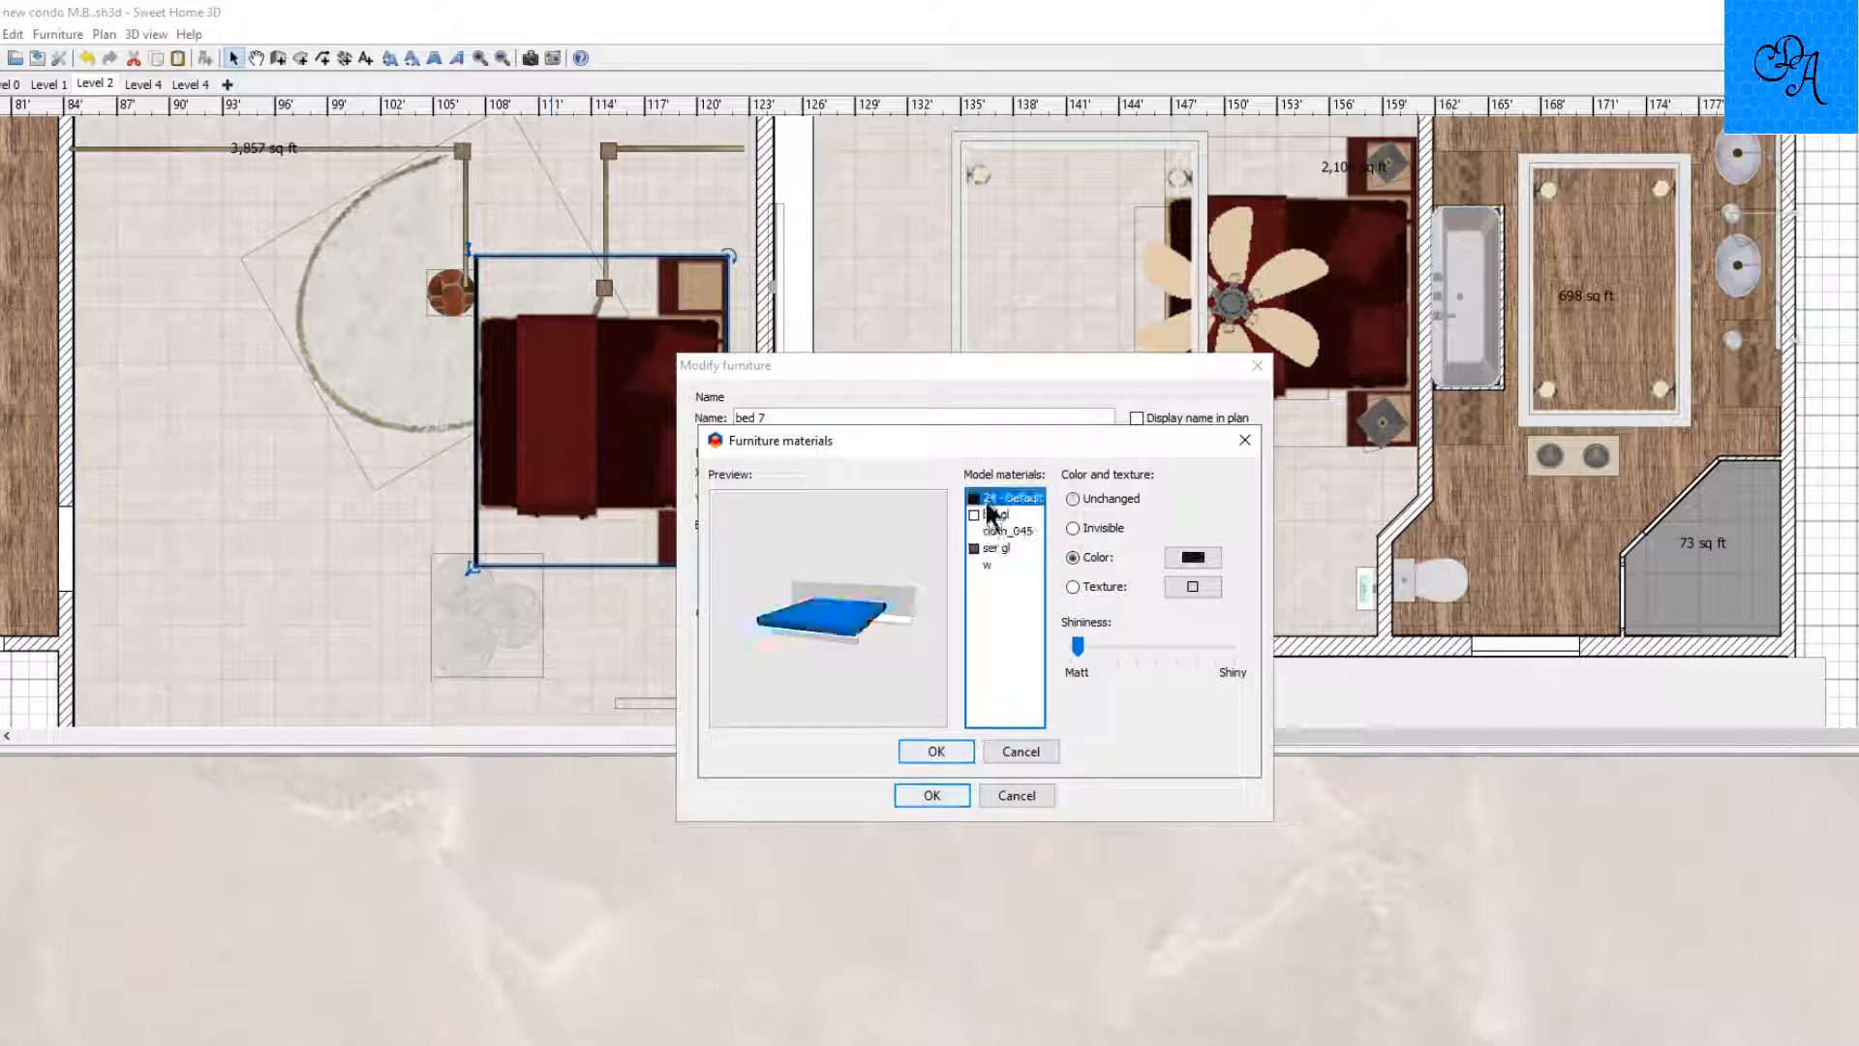
click(1072, 529)
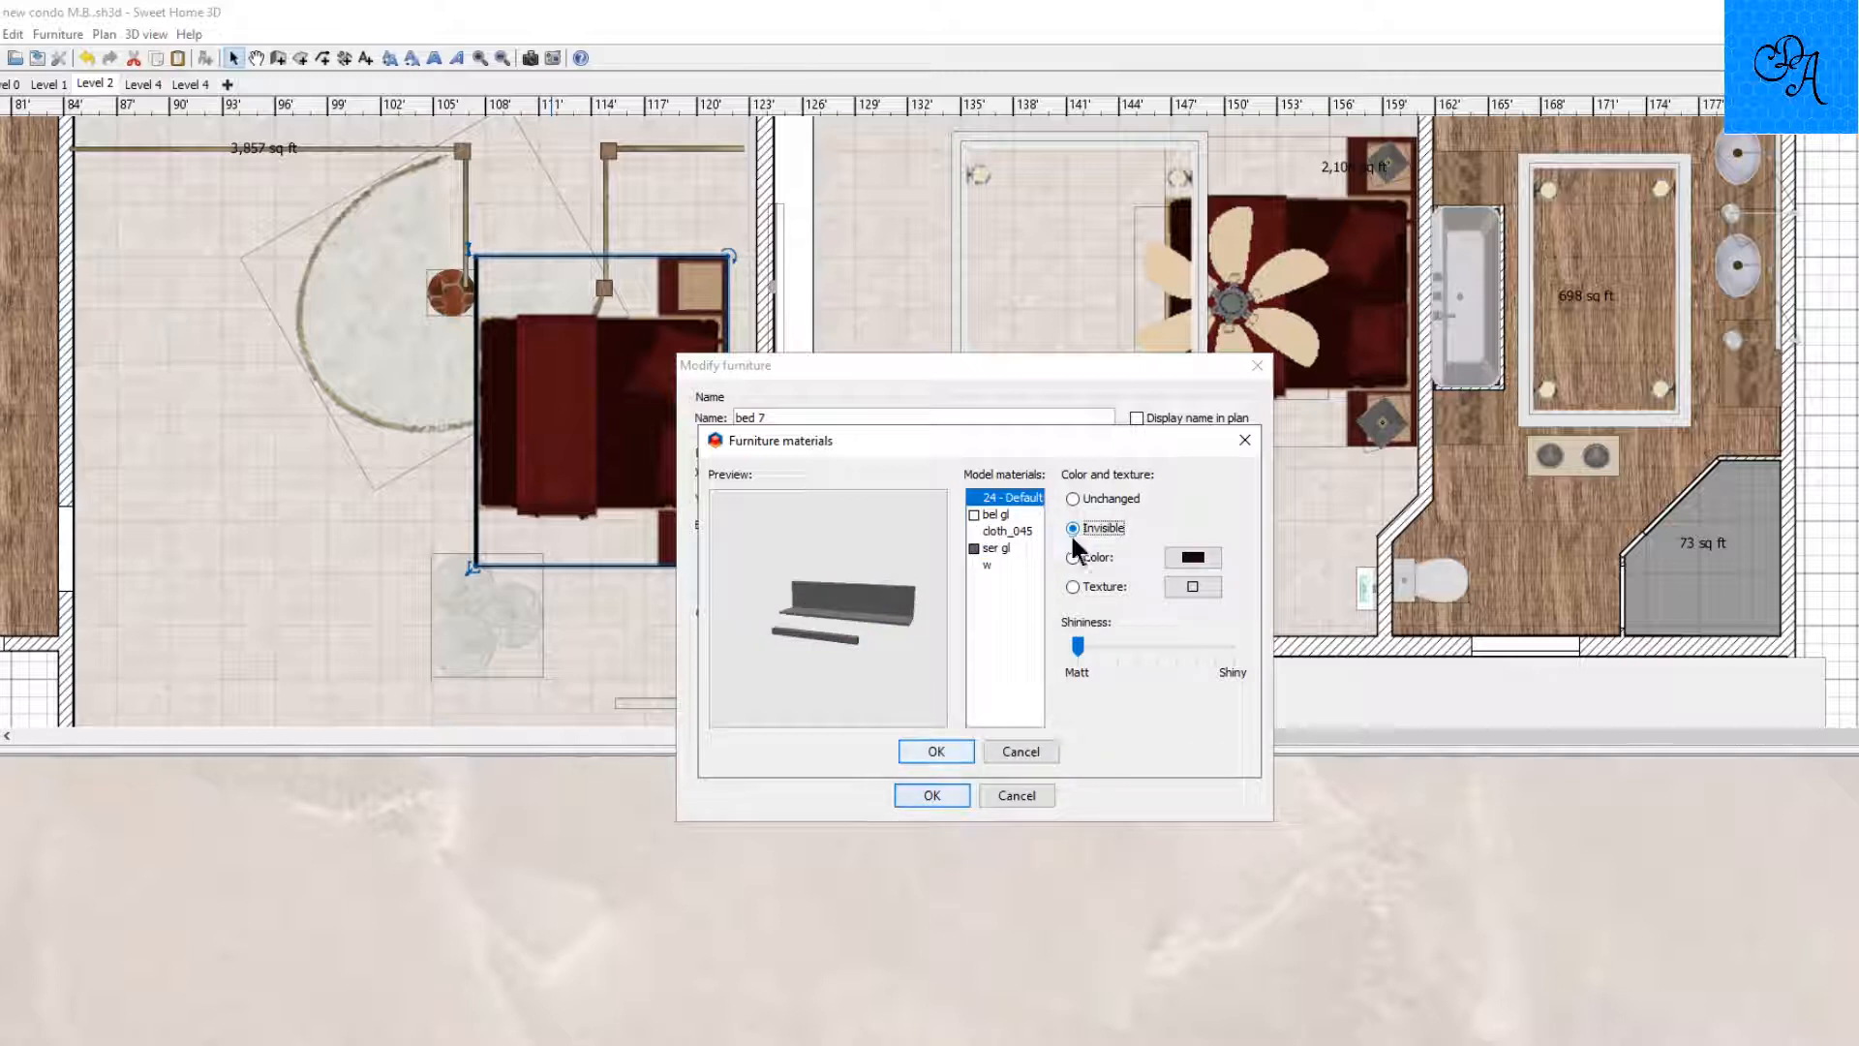
click(934, 753)
click(931, 795)
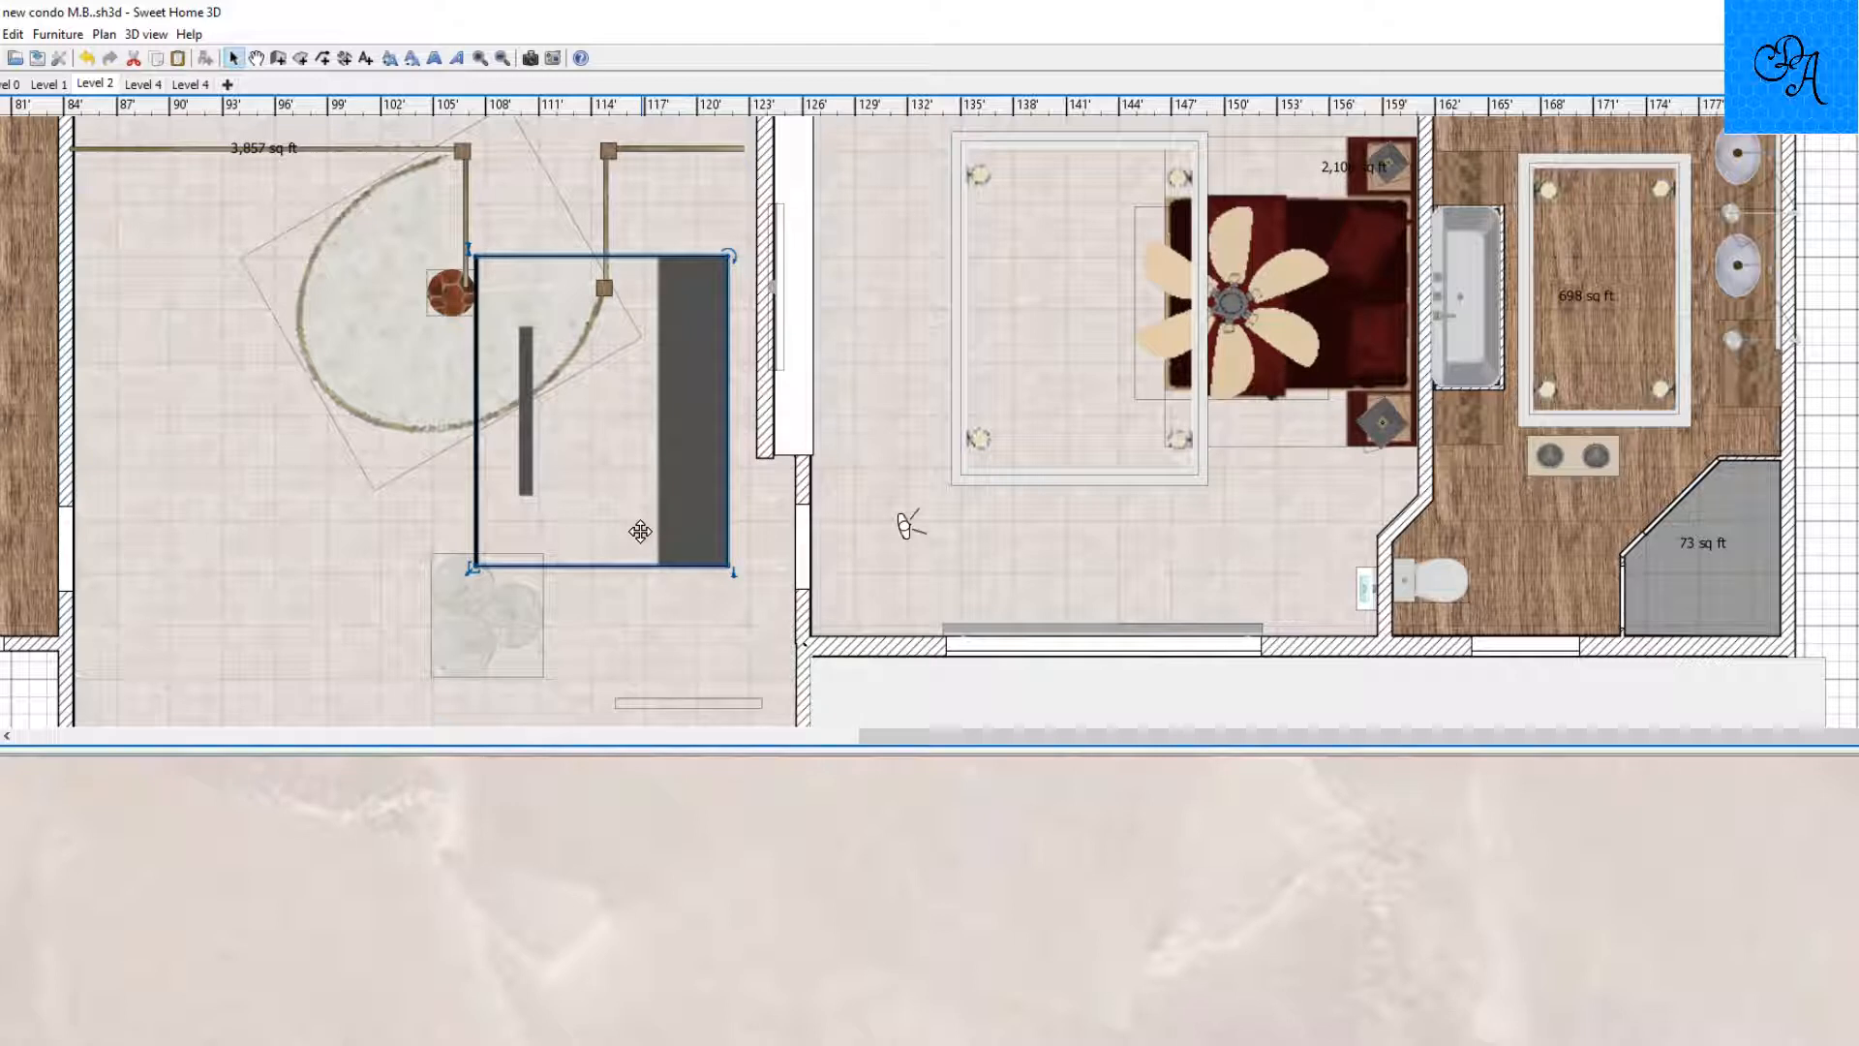
right_click(614, 841)
click(677, 1044)
key(Return)
click(622, 547)
right_click(668, 920)
click(678, 1041)
key(Return)
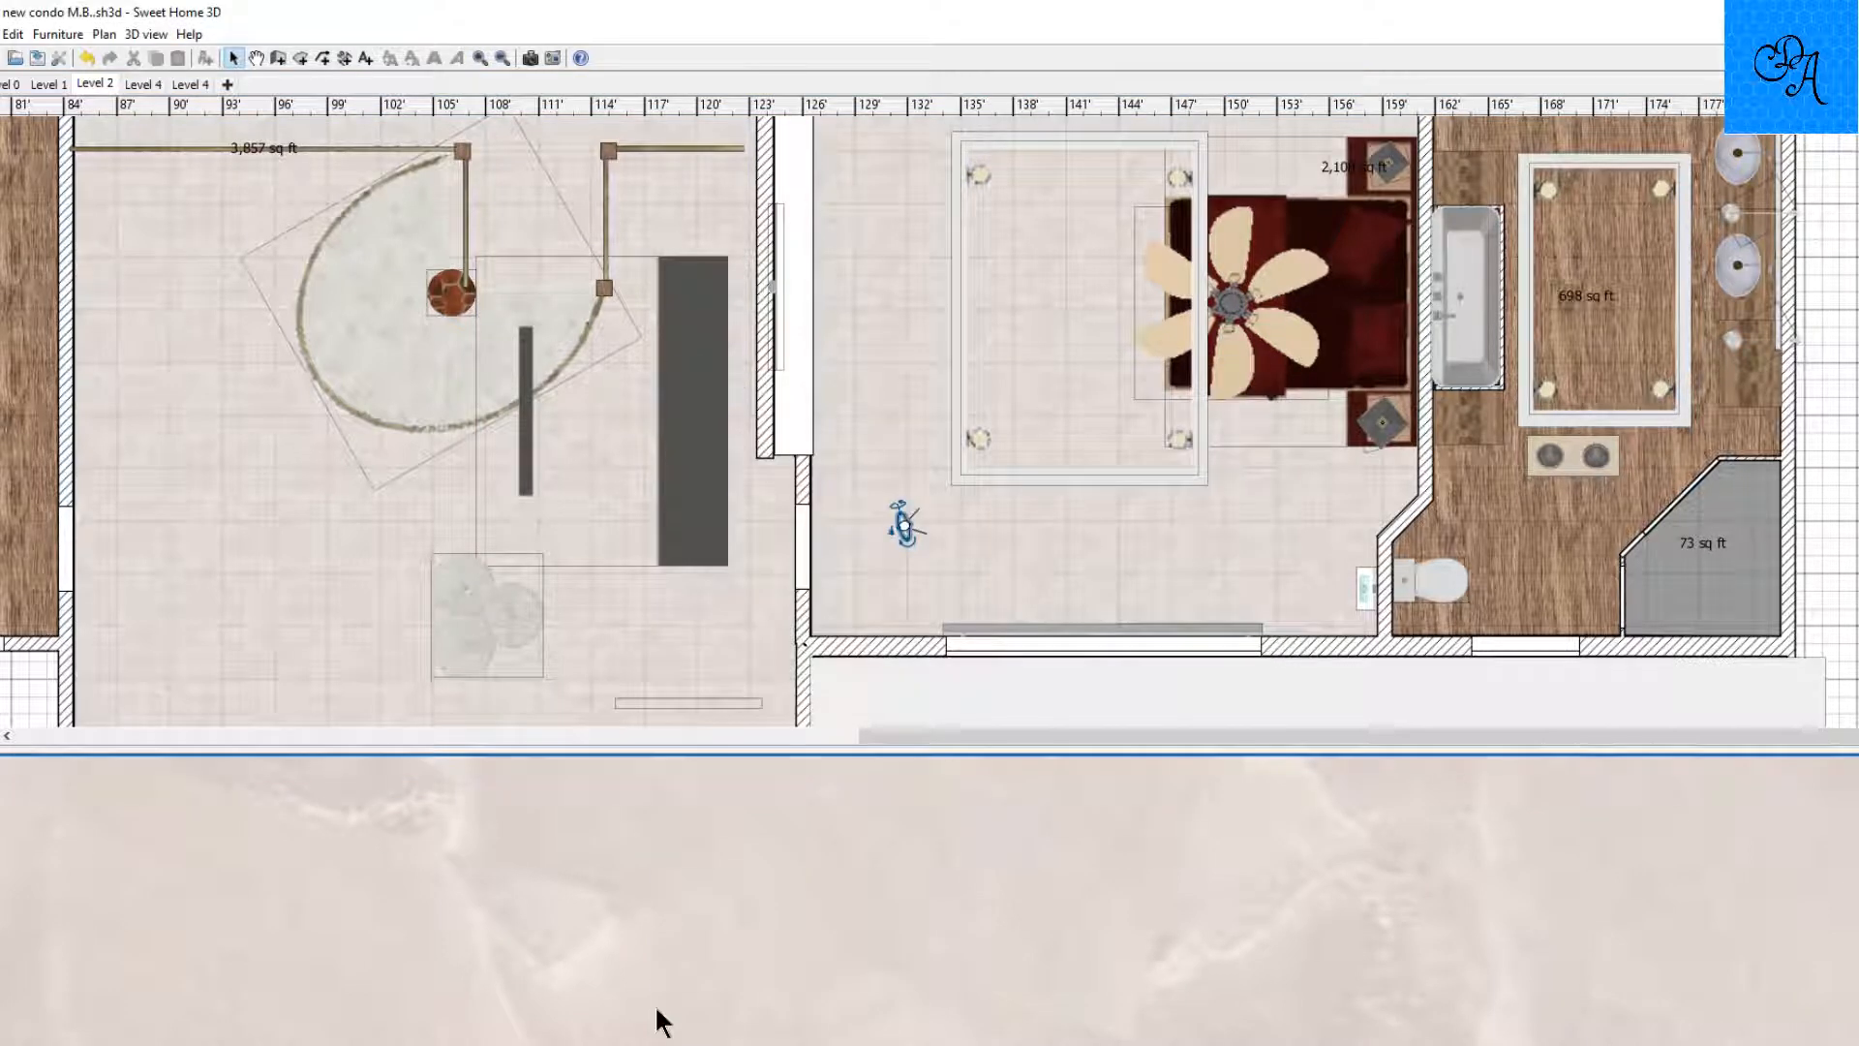
Select the stripped-down bed copy and export only that selection to OBJ format as MB Bed.
click(697, 456)
drag(744, 471, 461, 533)
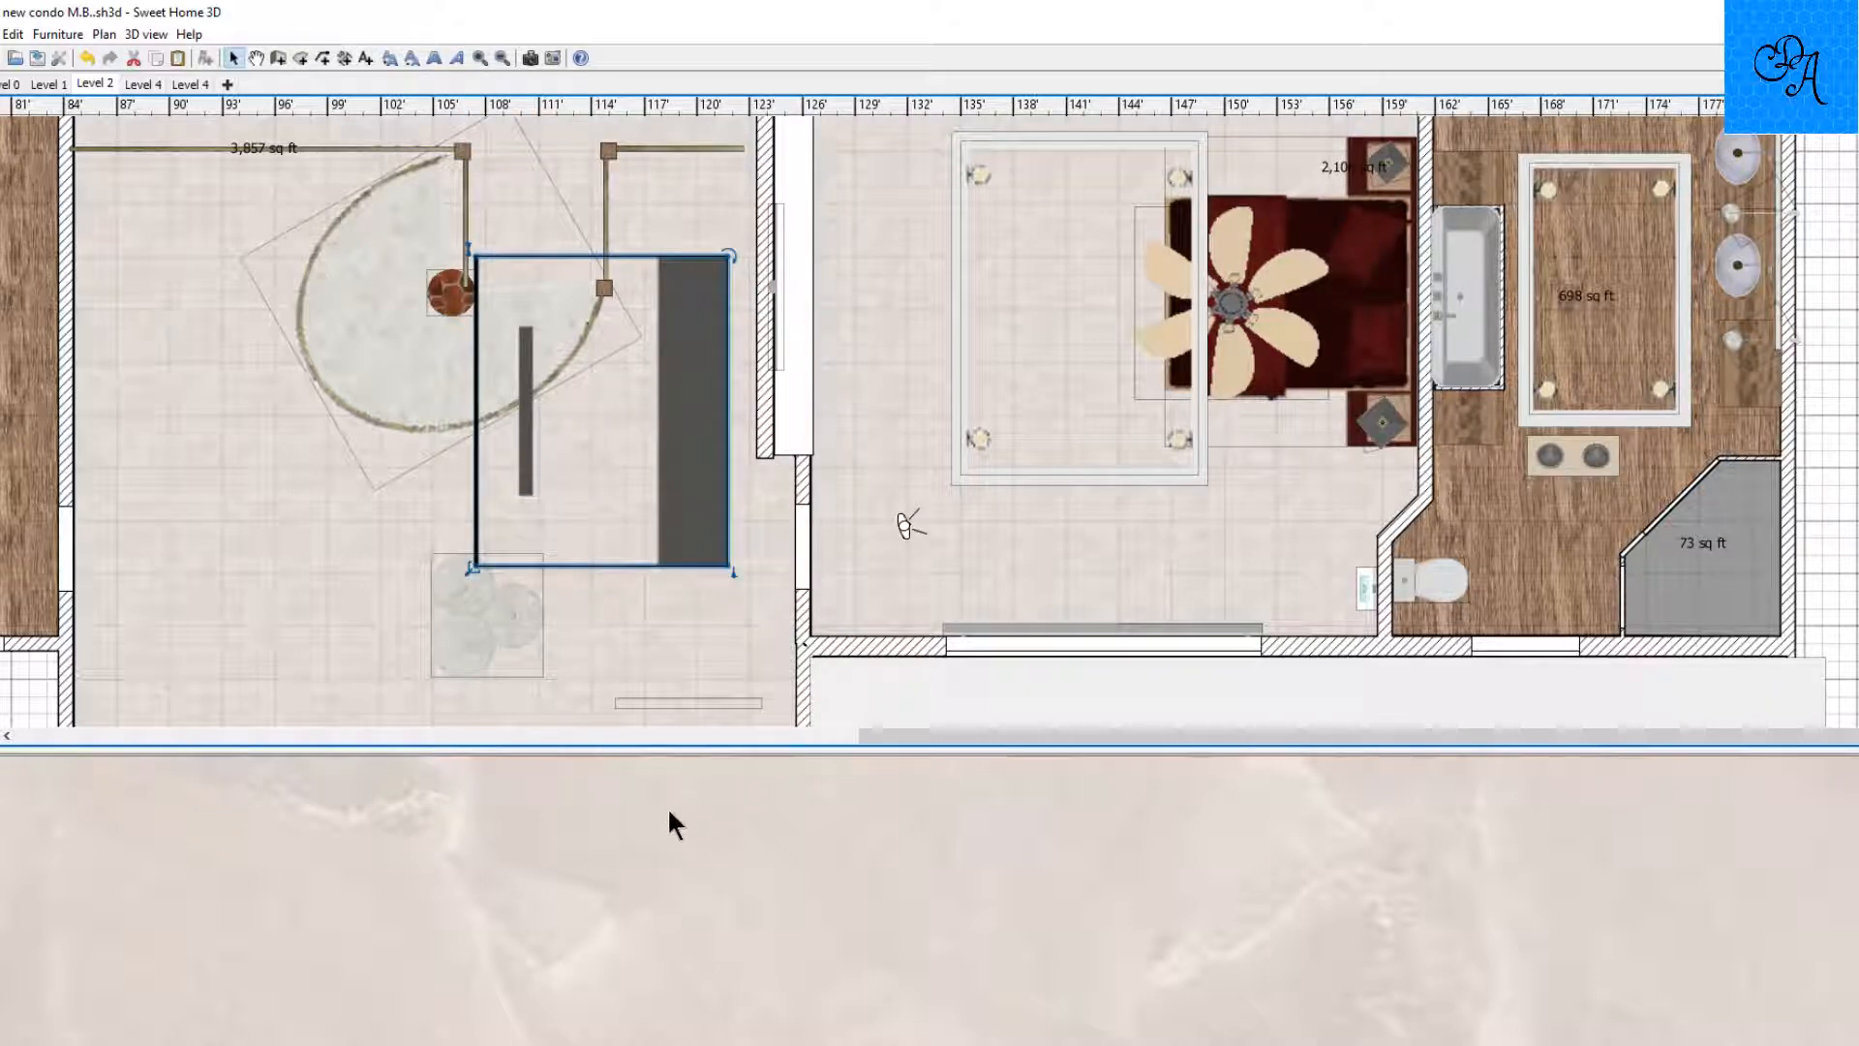
right_click(666, 807)
click(722, 1045)
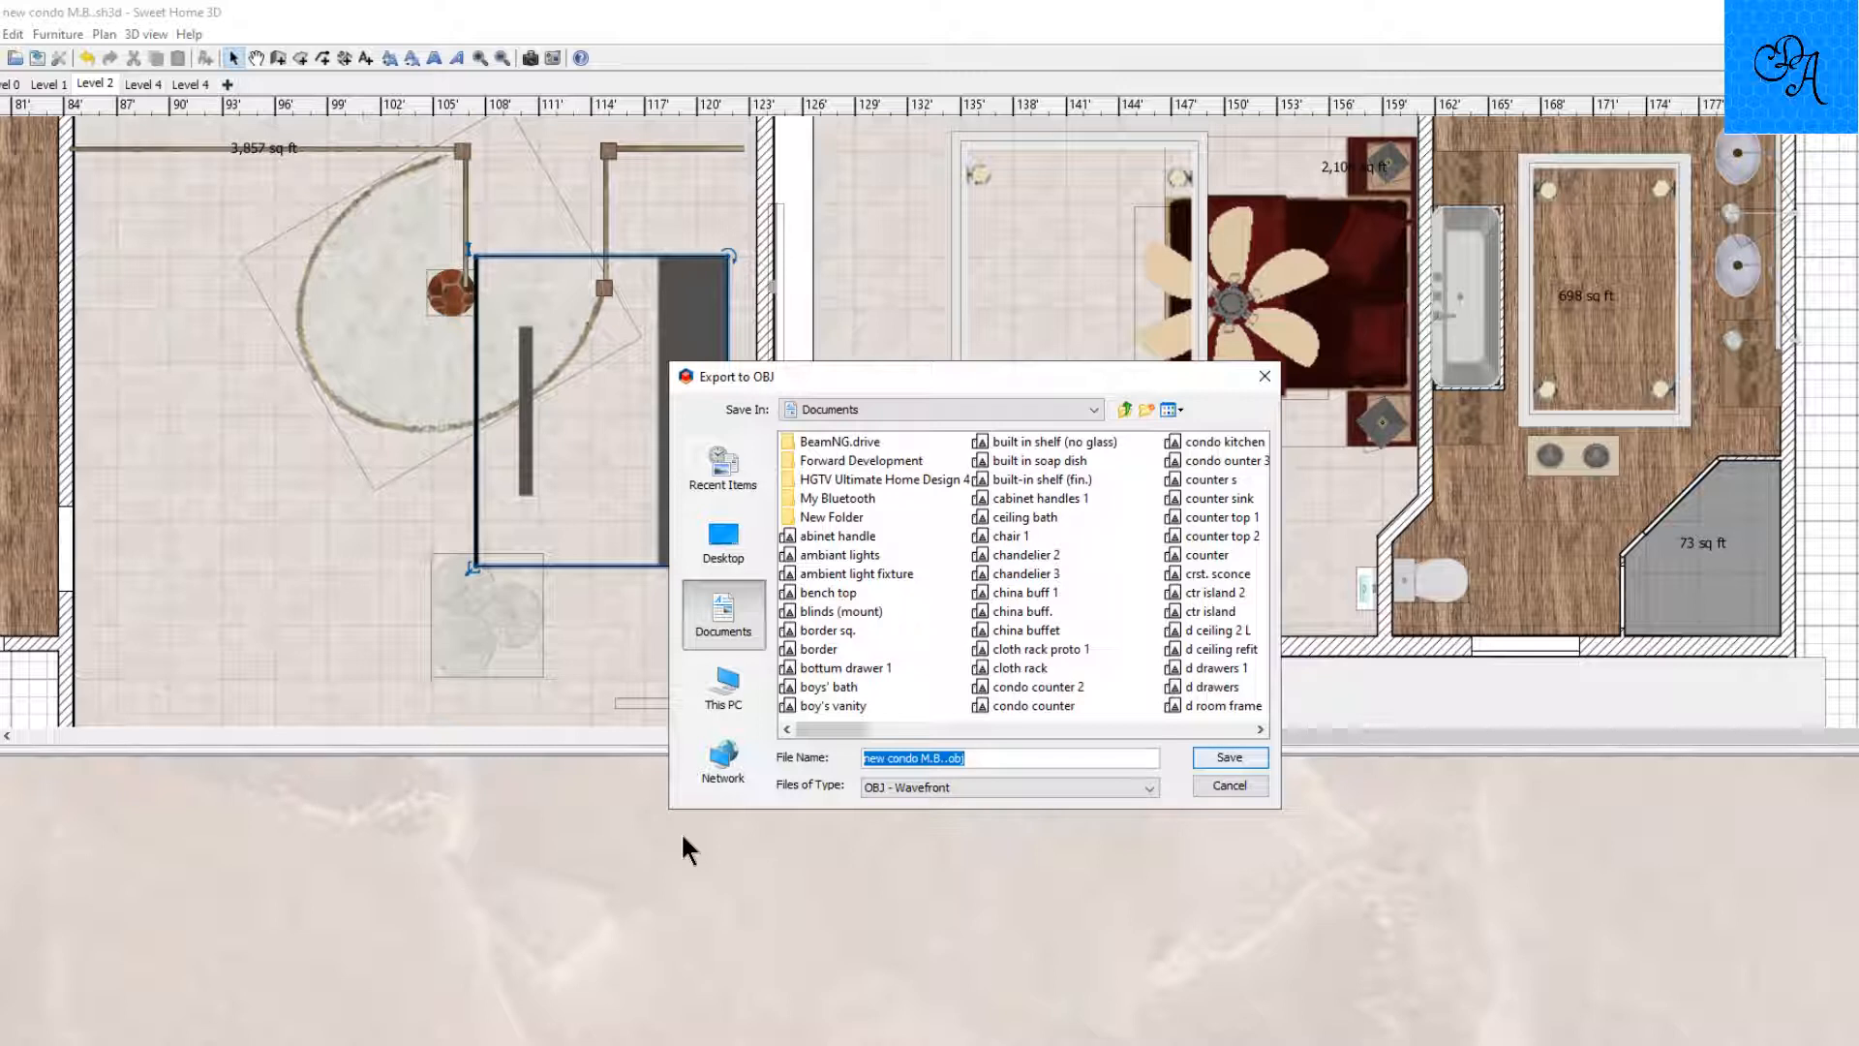
text(MB )
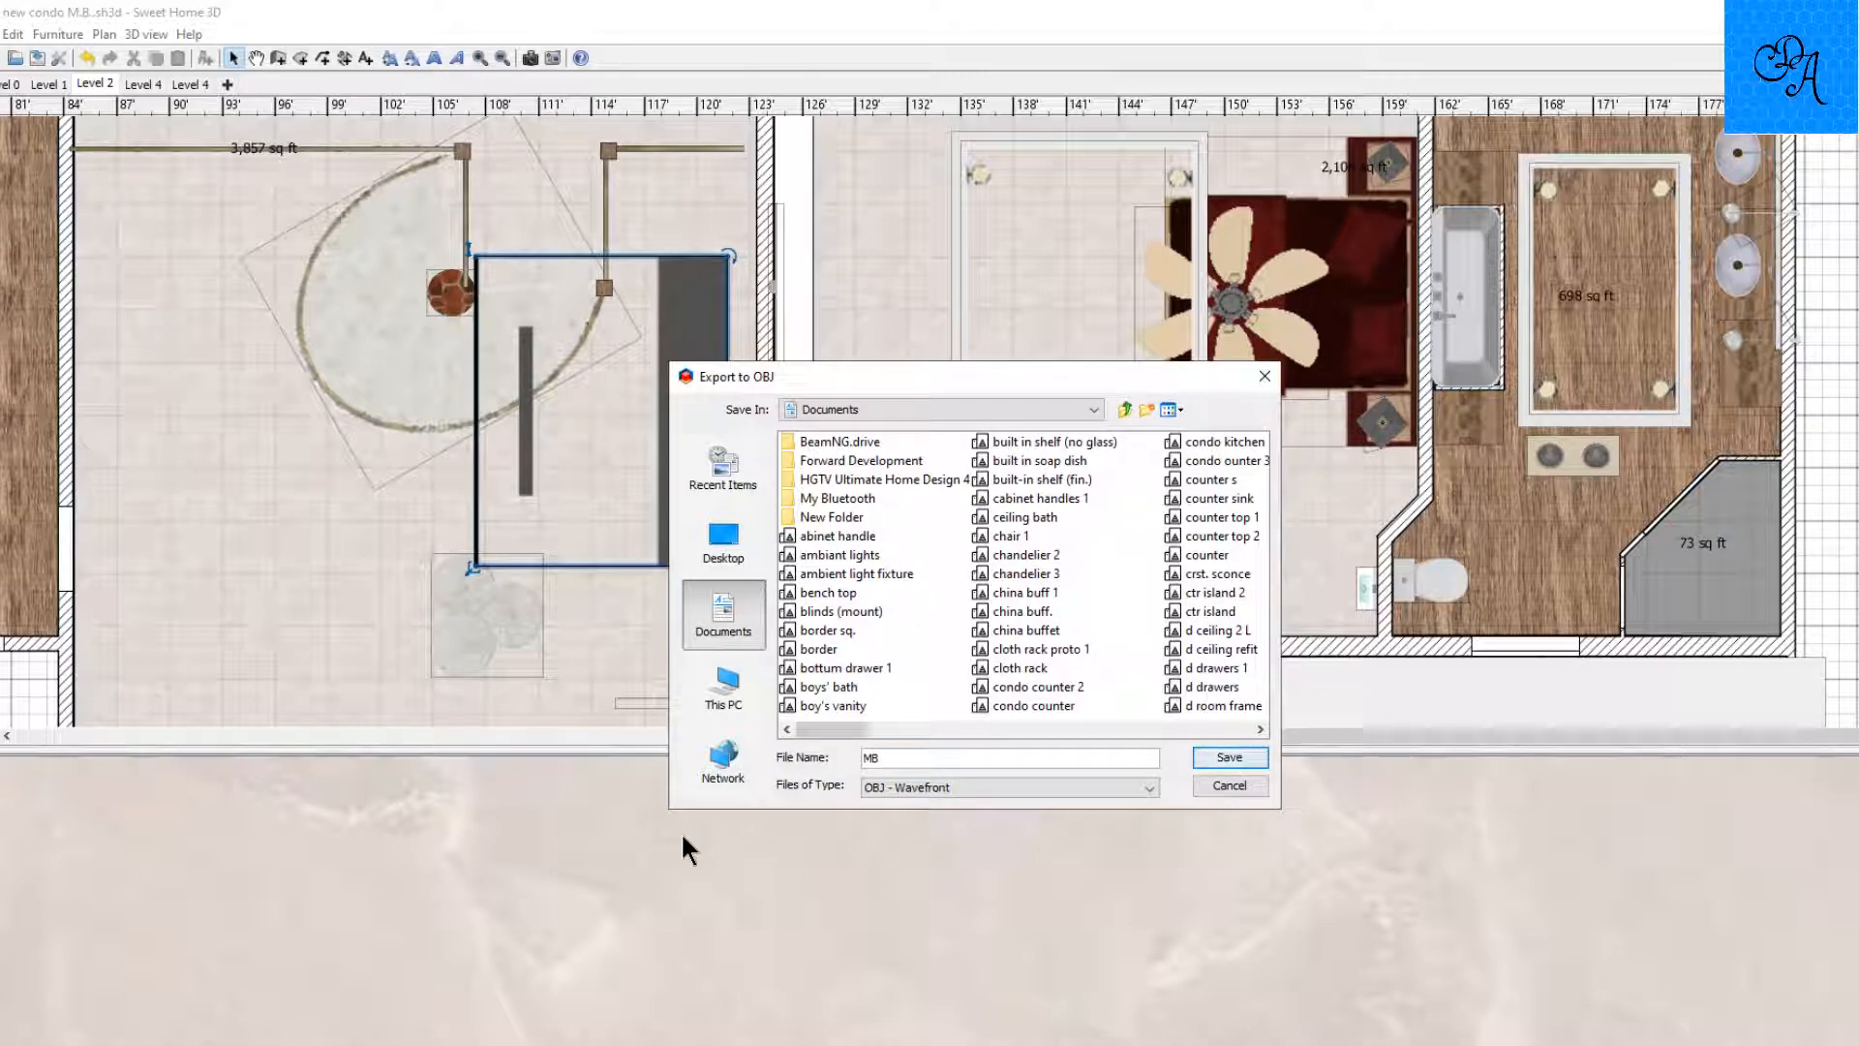
text(Bed)
key(Return)
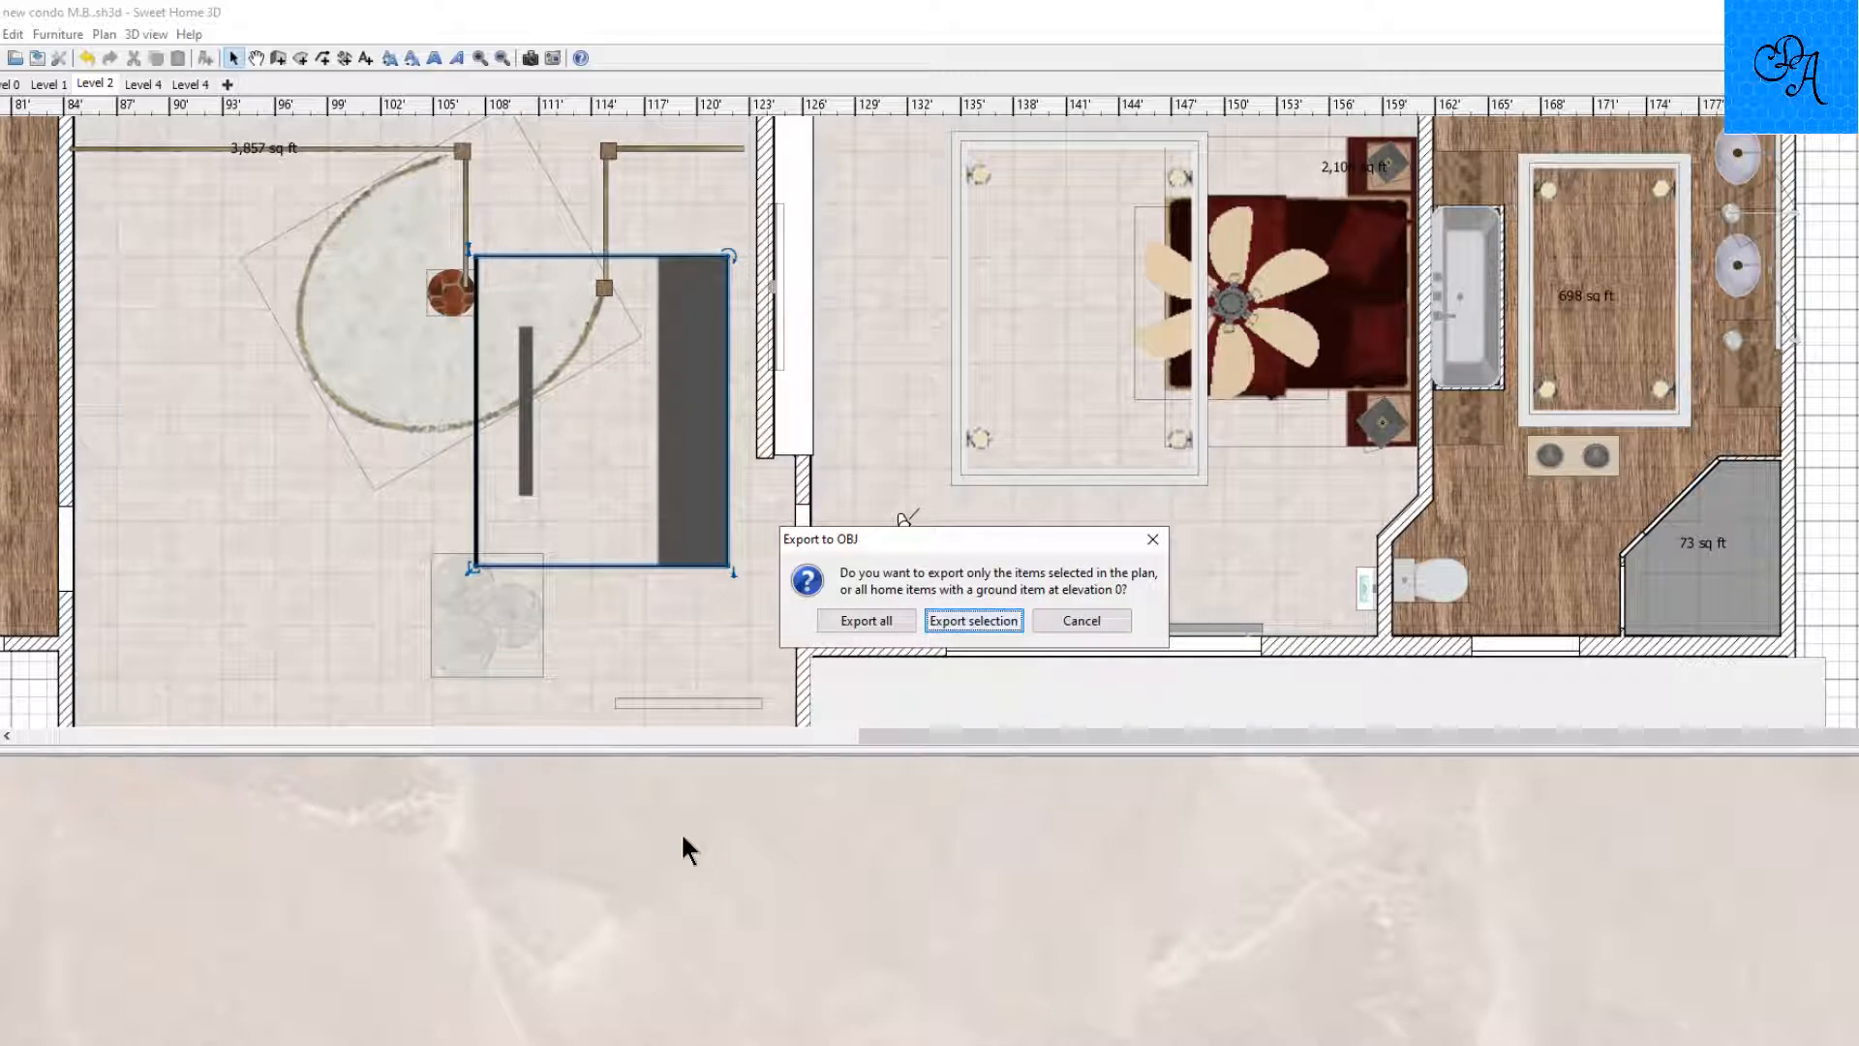
key(Return)
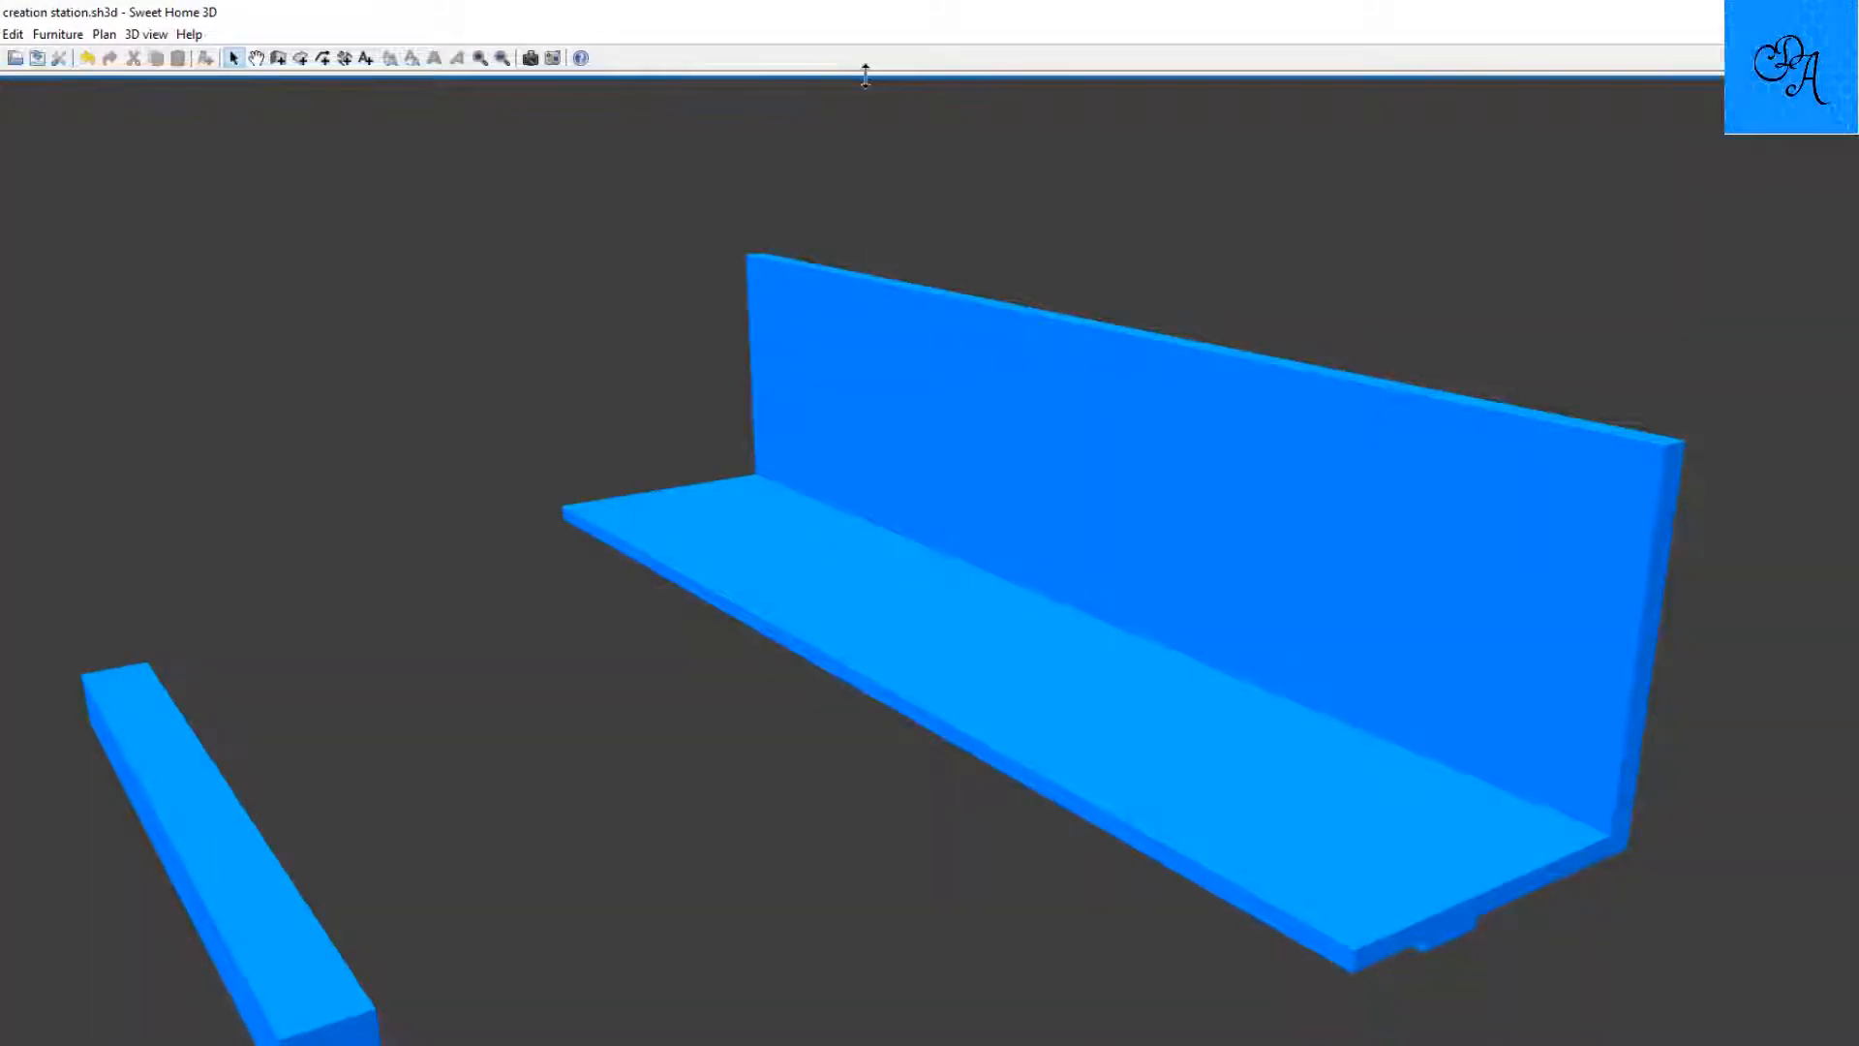
In creation station.sh3d, enlarge the plan view and apply preferences with new walls 0'1½" thick and 4'7" high.
drag(865, 74, 780, 794)
scroll(69, 421, up, 5)
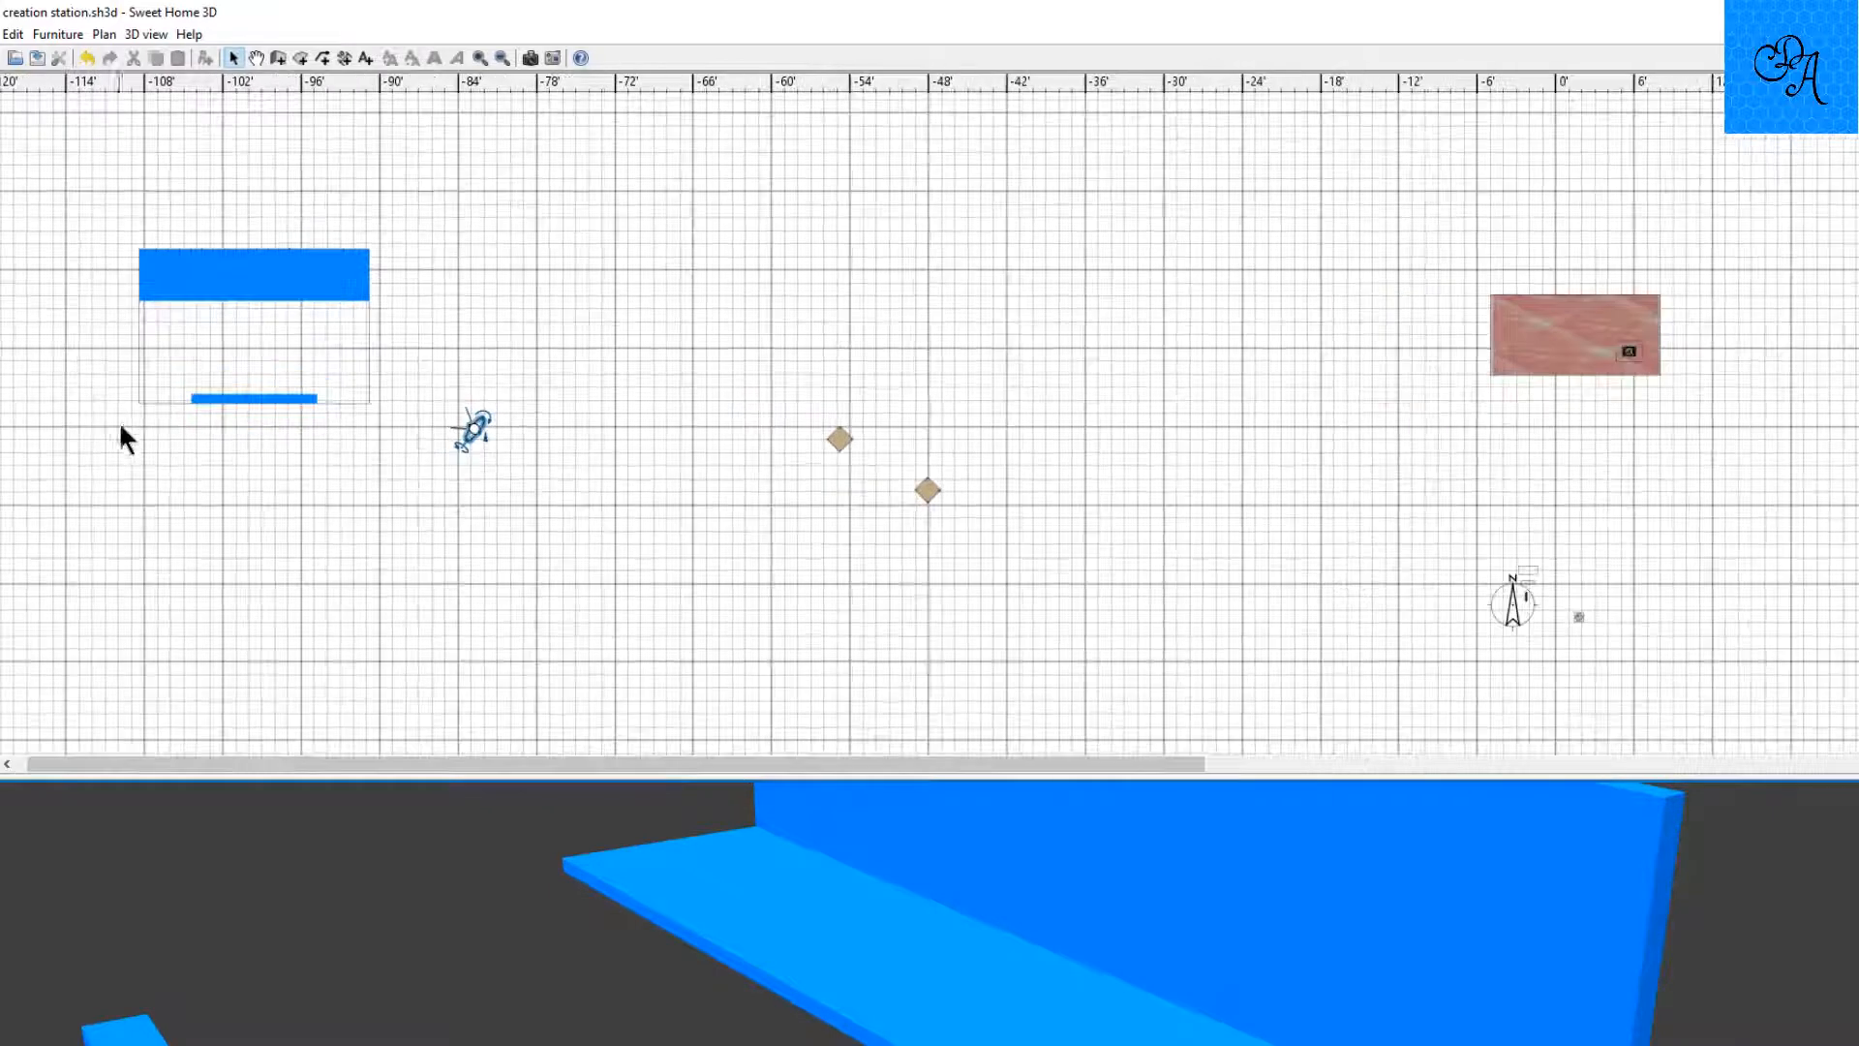
scroll(74, 434, up, 4)
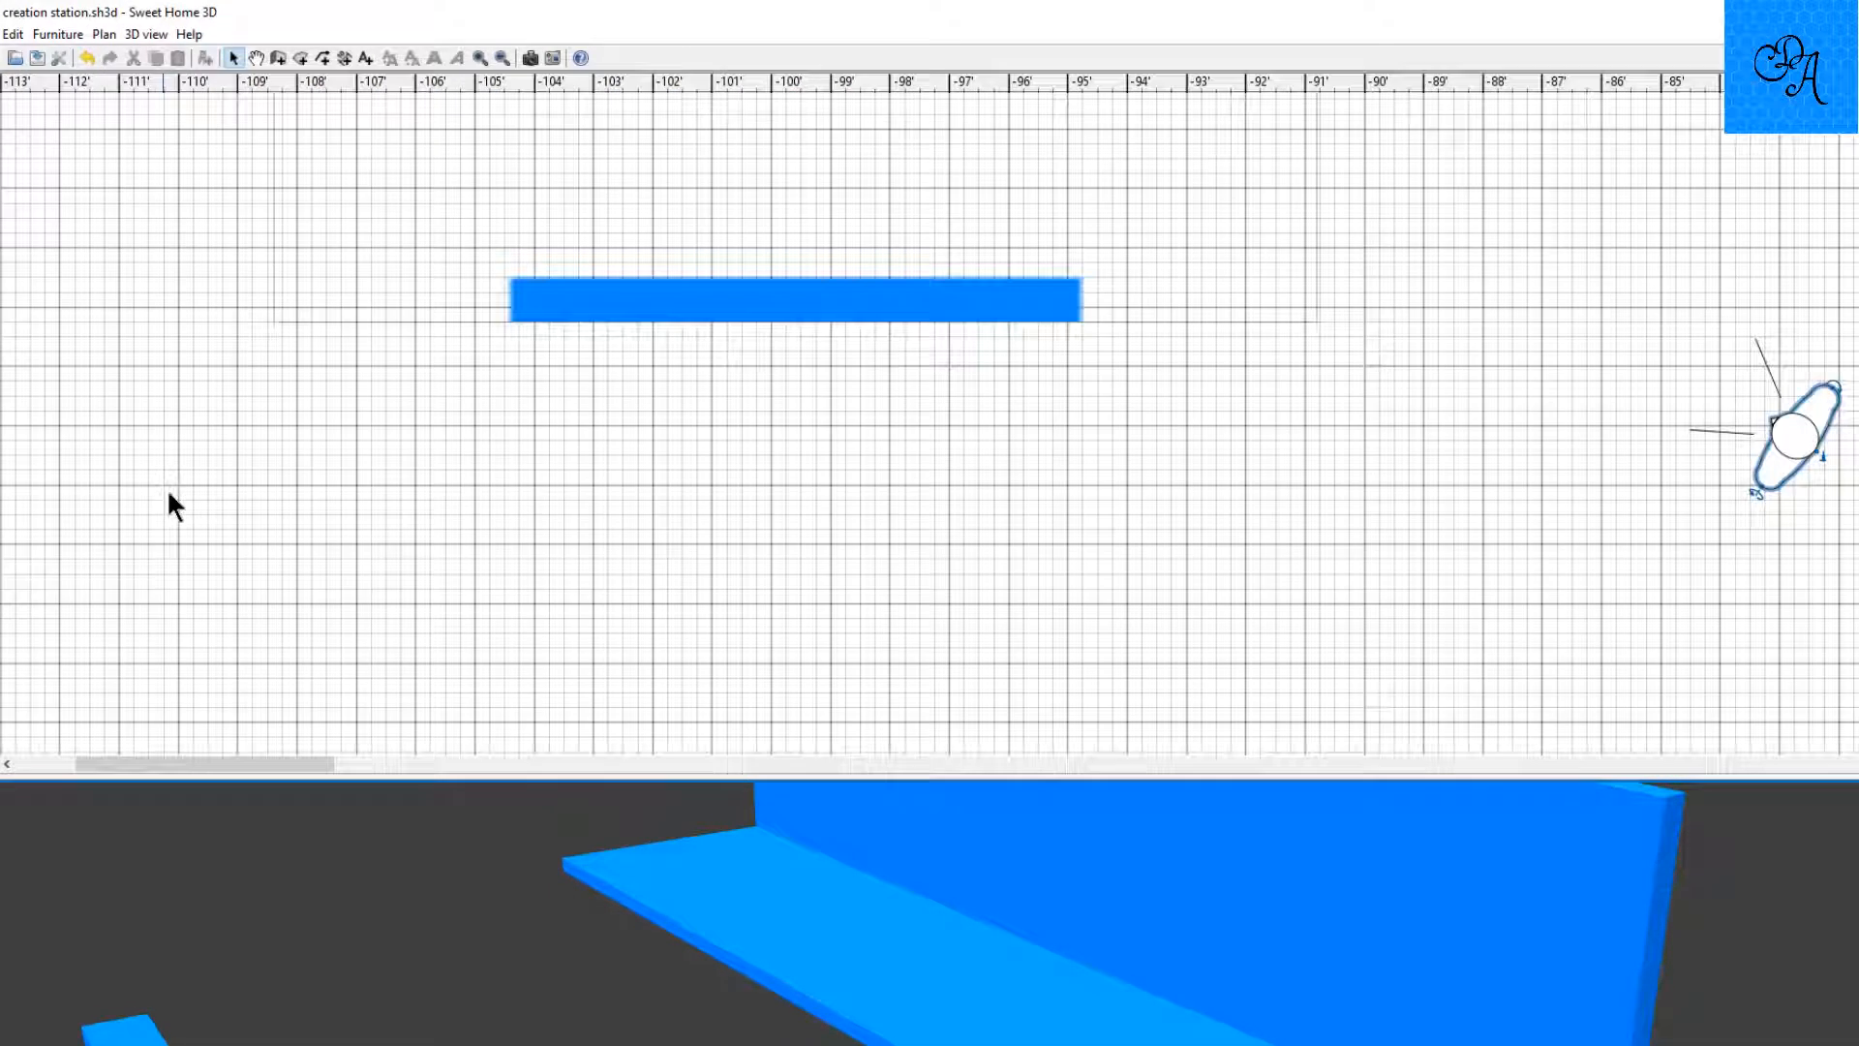
scroll(804, 455, up, 3)
double_click(804, 472)
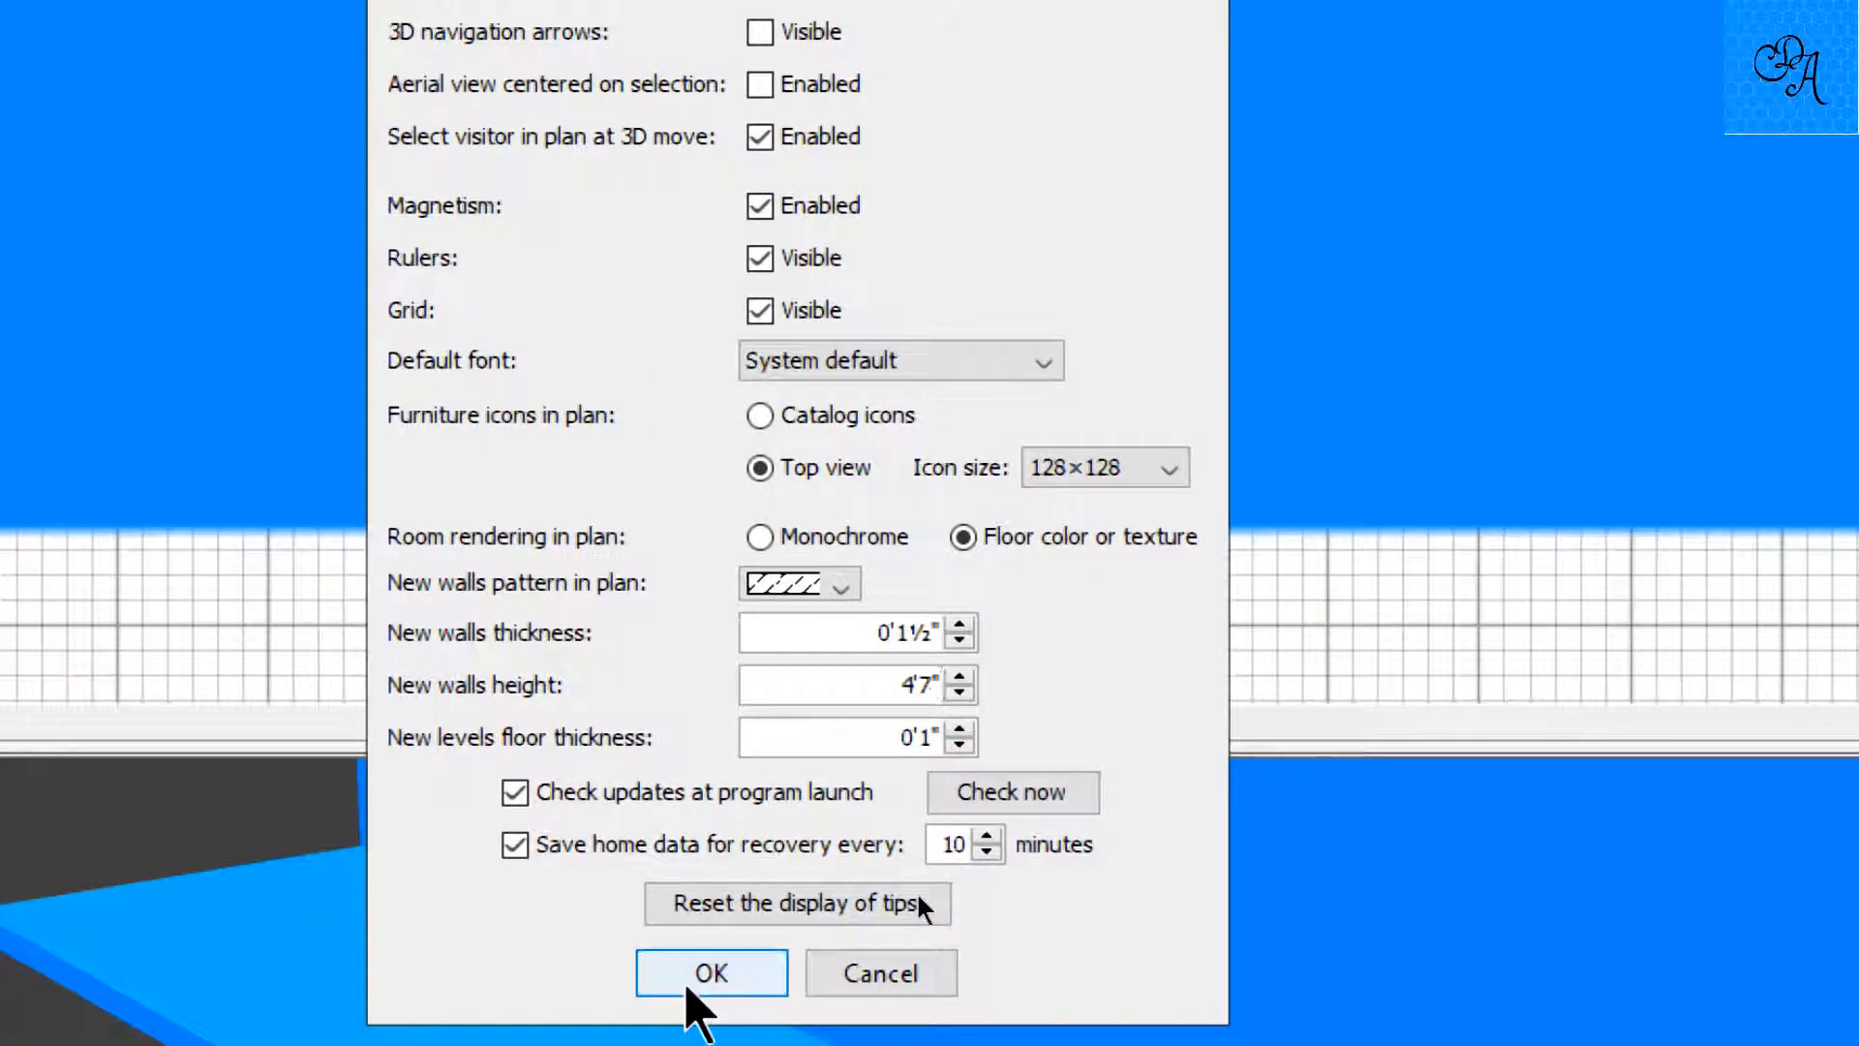
click(699, 973)
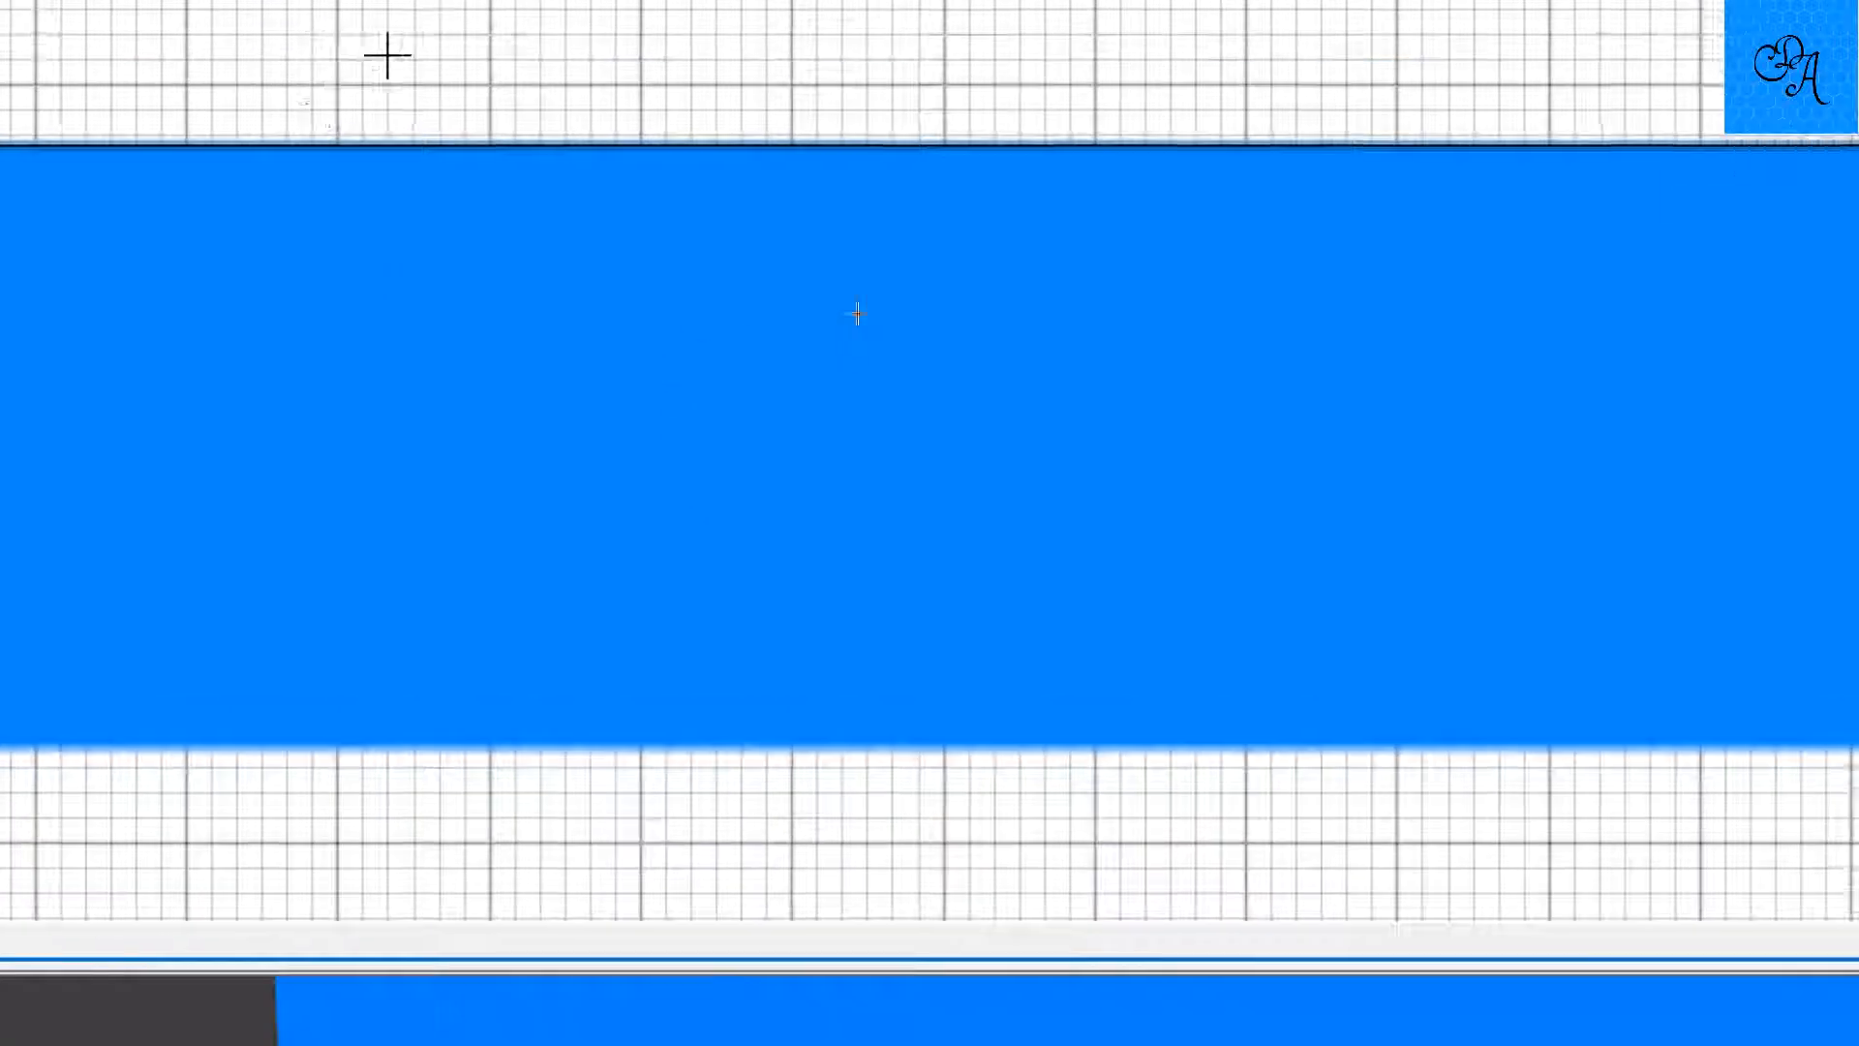
Draw thin walls across the full width of the blue bed frame along its headboard edge.
ctrl+scroll(427, 79, down, 10)
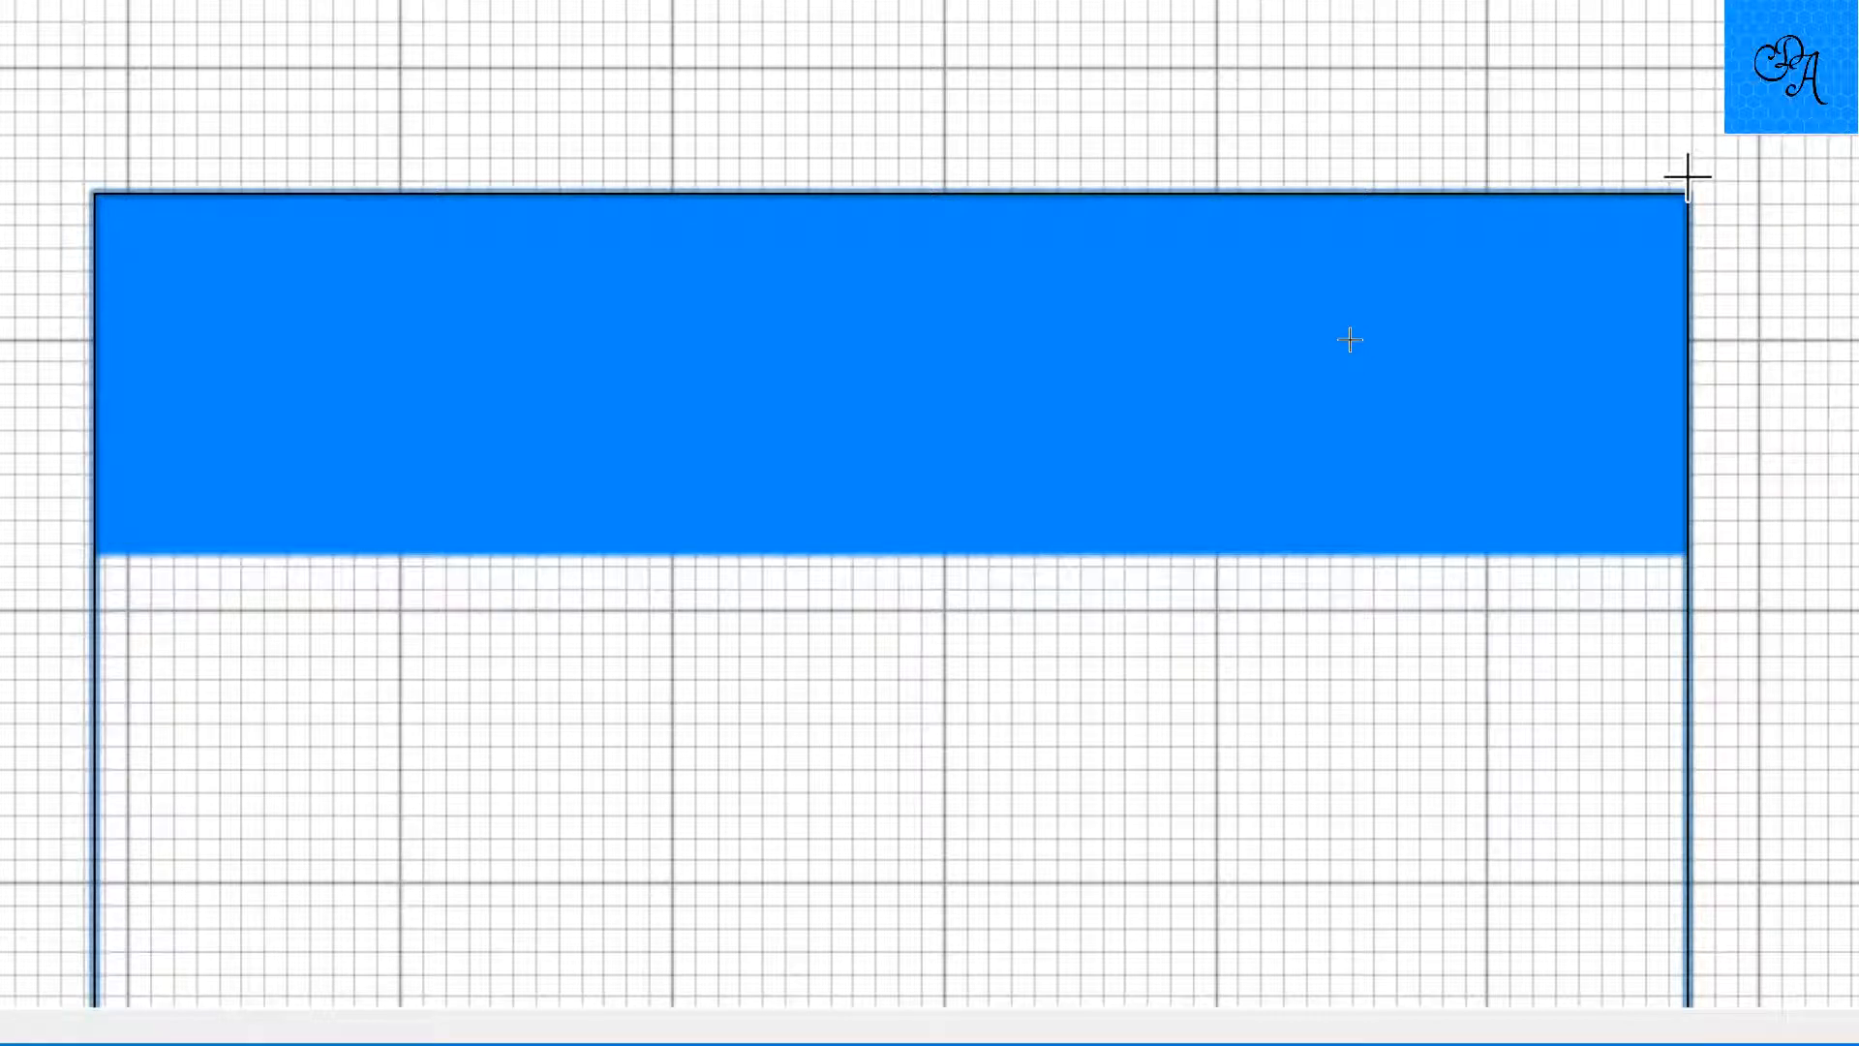
mouse_move(1688, 177)
mouse_down()
mouse_move(220, 129)
mouse_move(78, 169)
mouse_move(110, 171)
mouse_move(85, 171)
mouse_move(97, 145)
mouse_move(1065, 167)
mouse_move(1581, 155)
mouse_move(1686, 163)
mouse_move(1686, 179)
mouse_up()
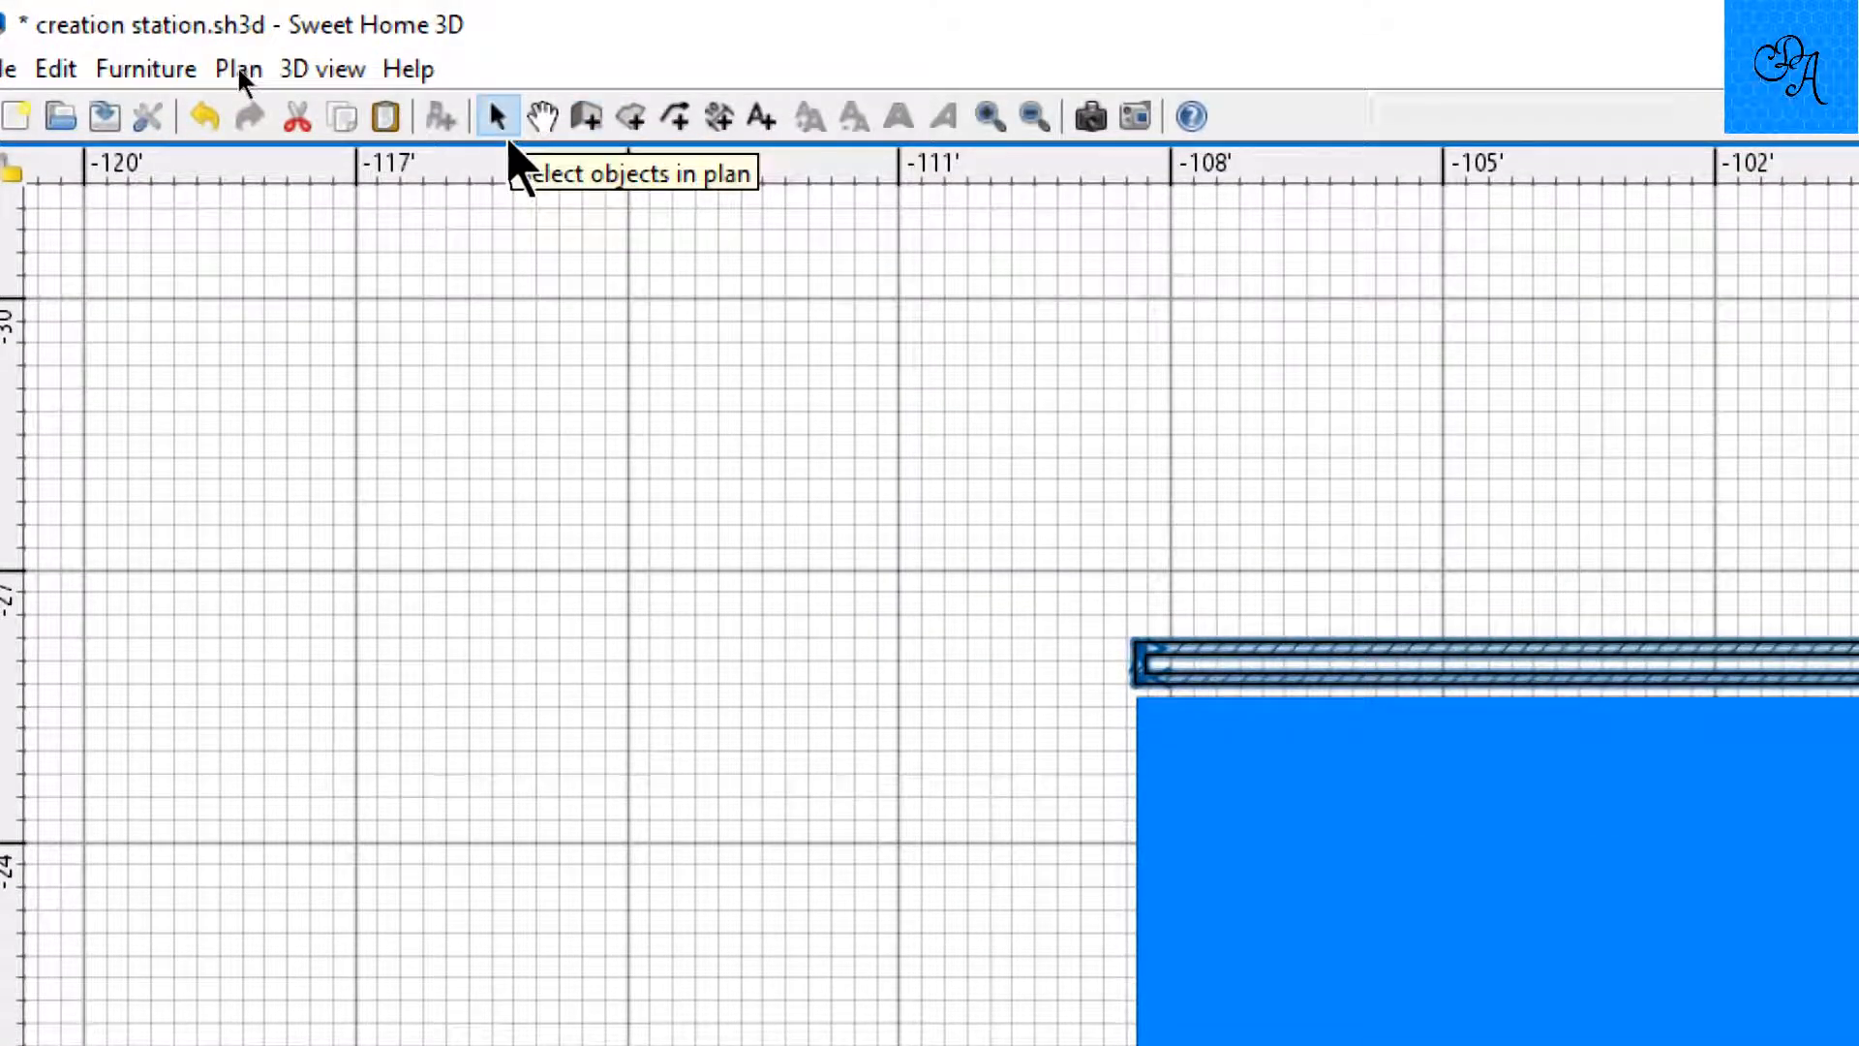
Stop drawing, deselect the thin walls and examine their hollow top and end beside the blue headboard in 3D.
click(500, 120)
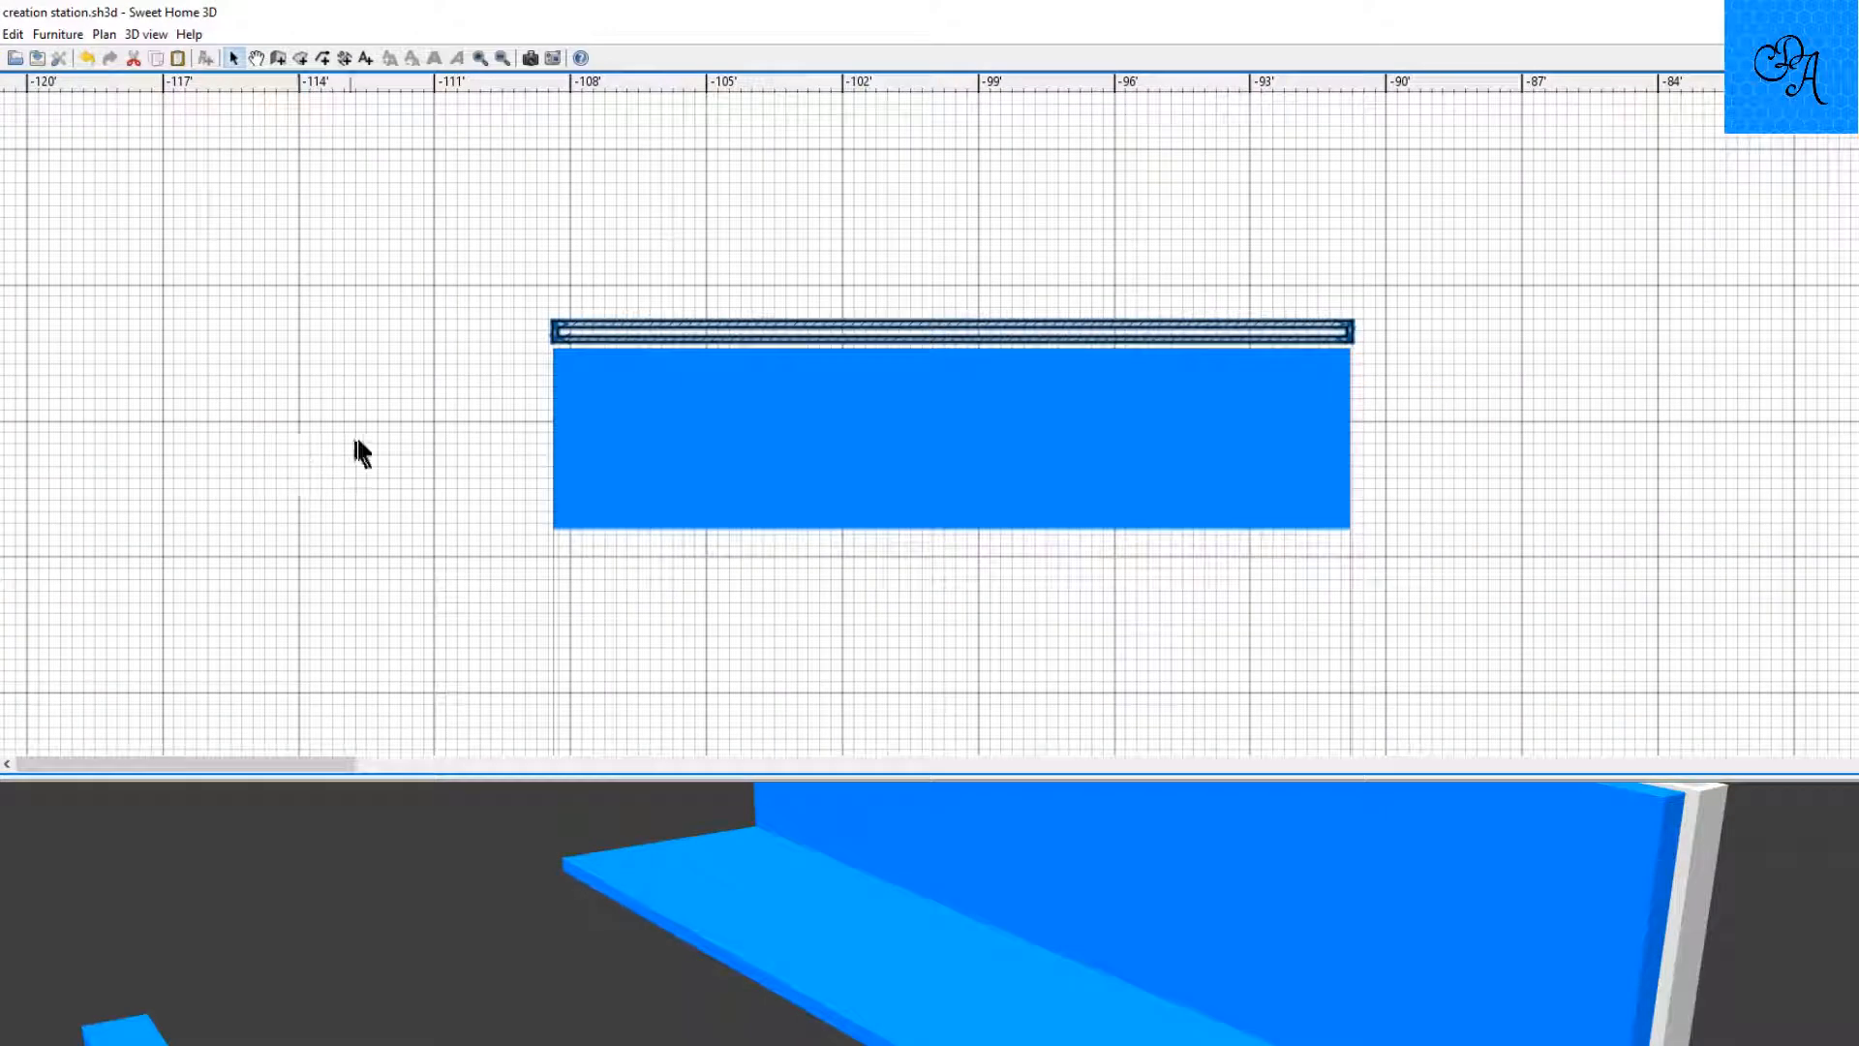
click(375, 392)
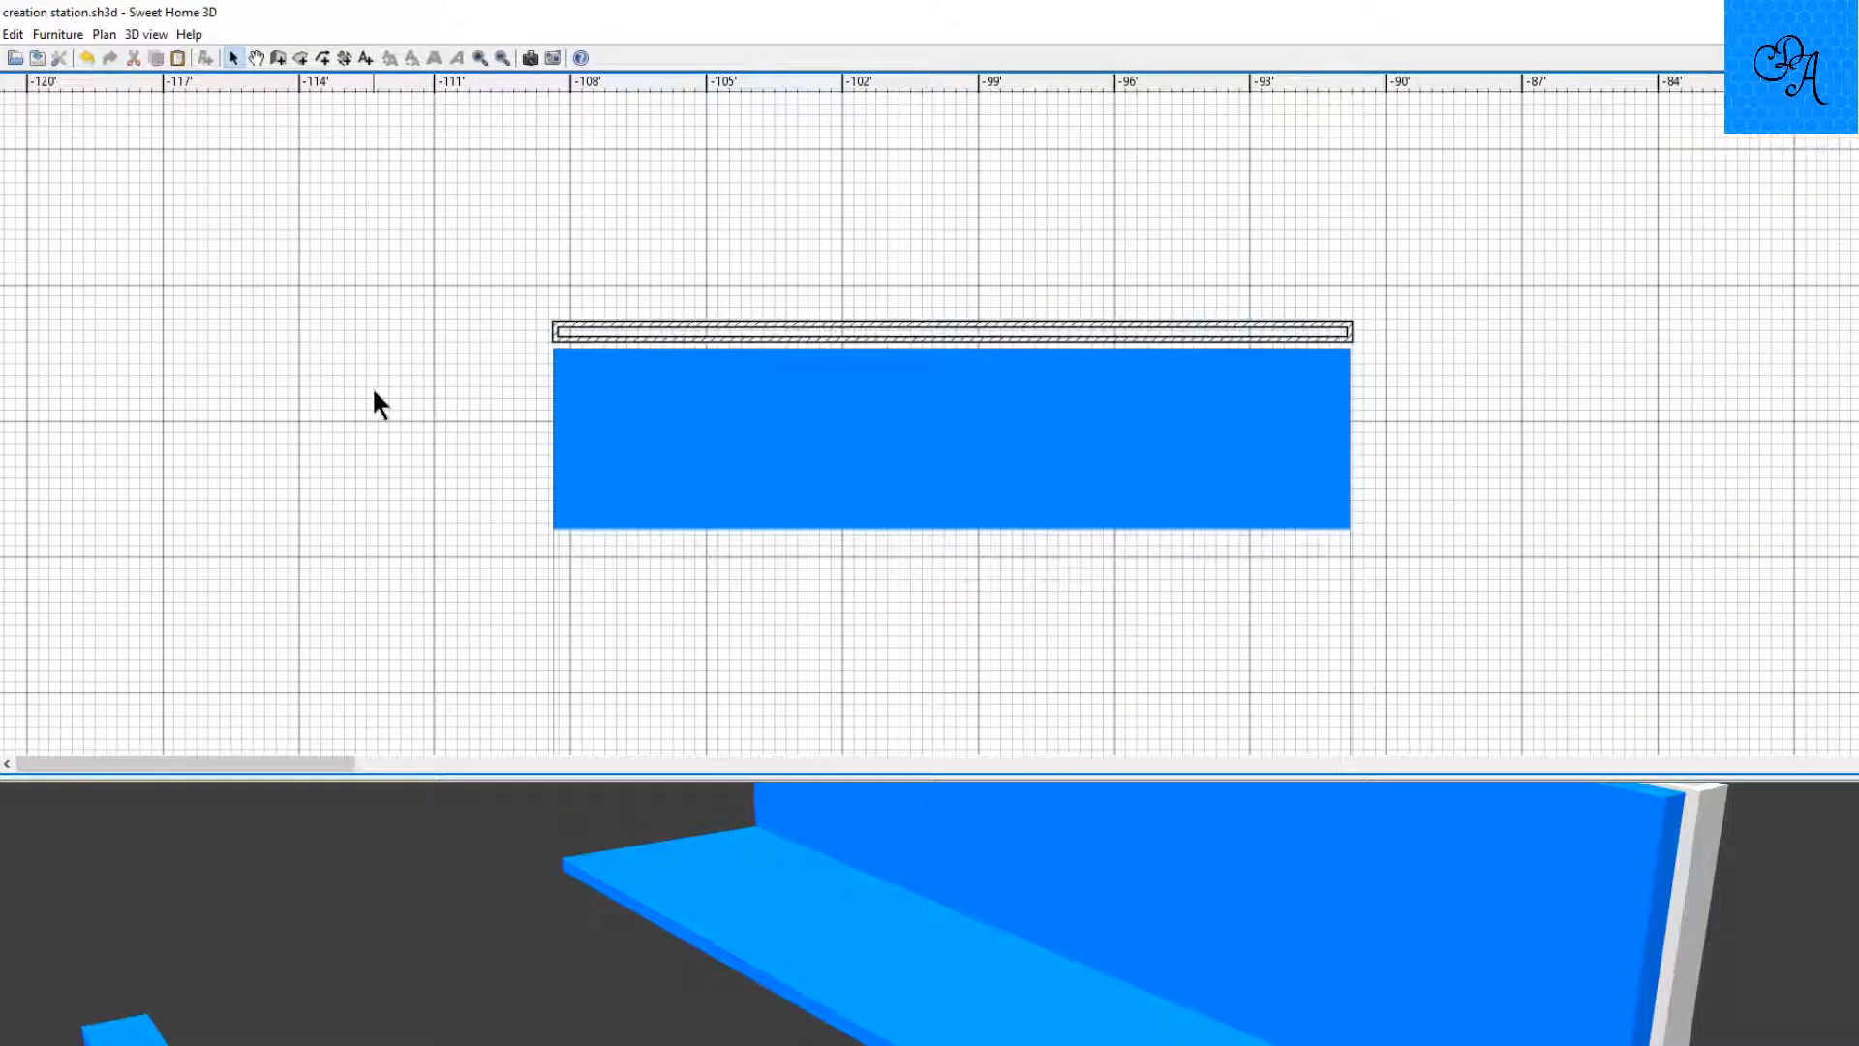
scroll(678, 336, up, 3)
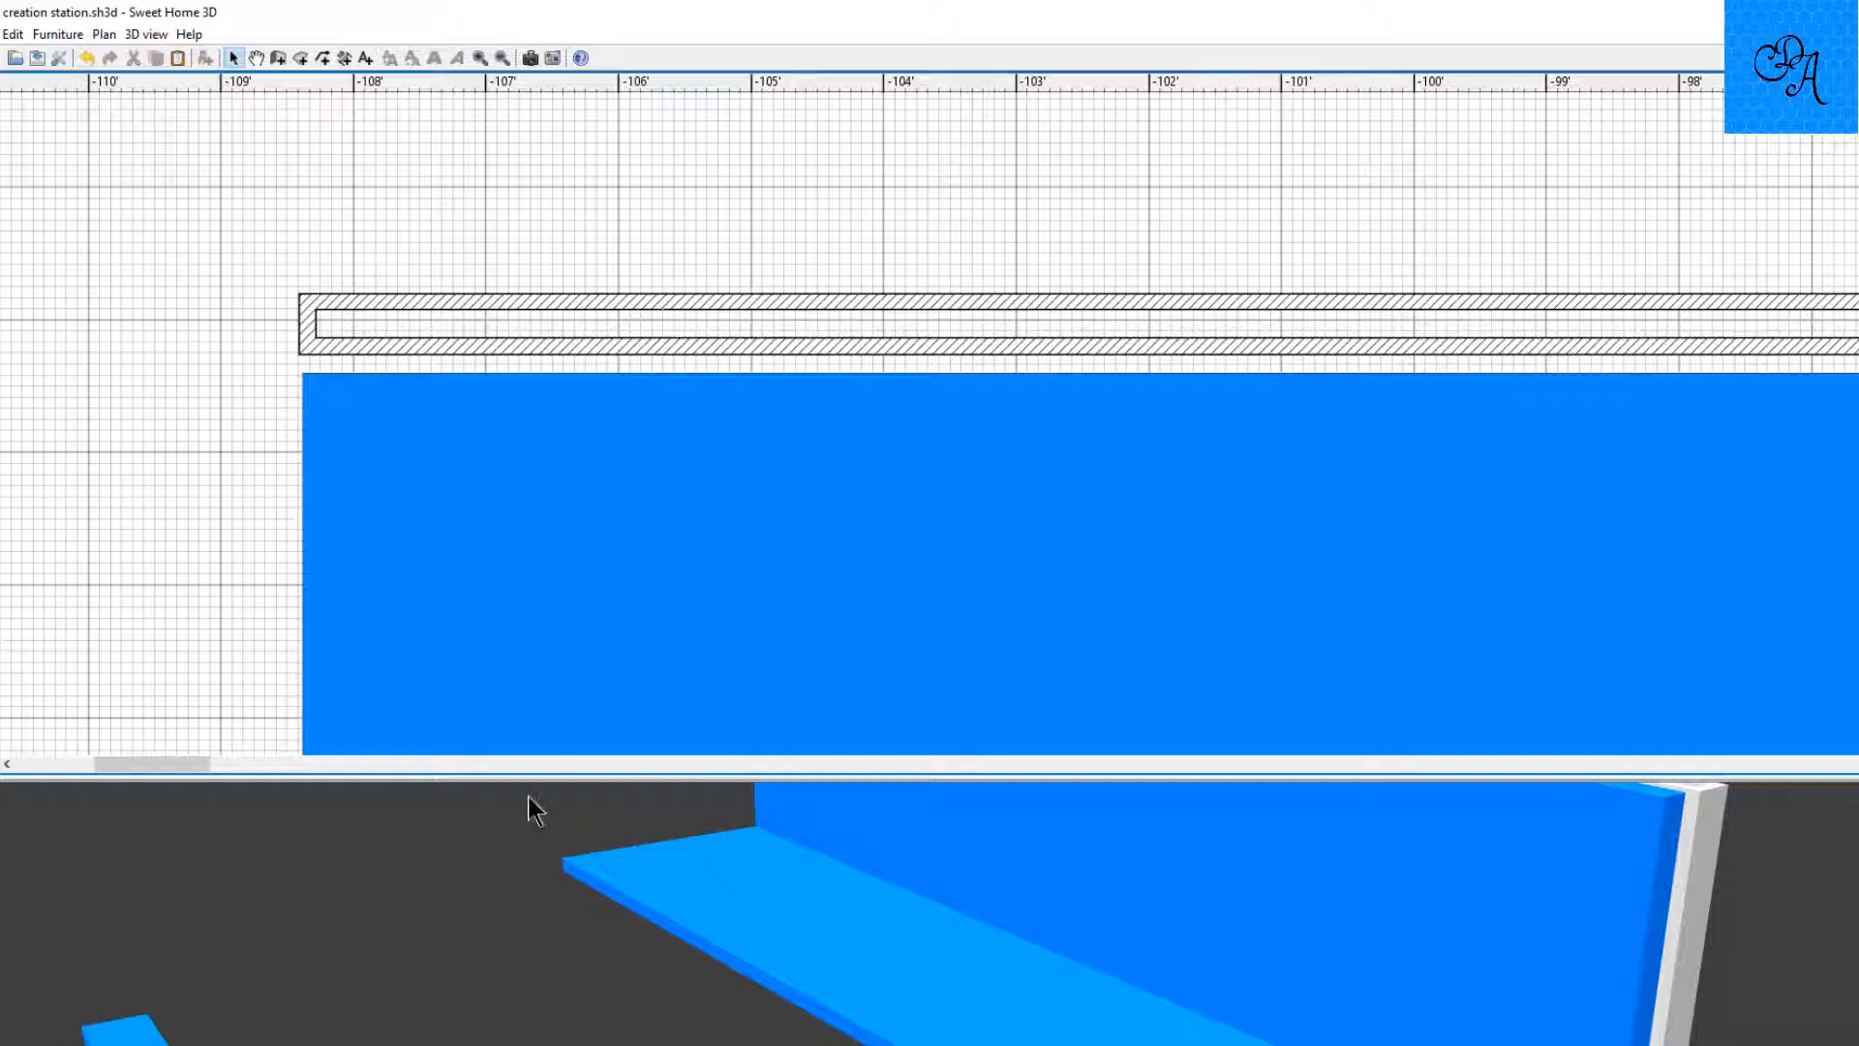
drag(532, 771, 664, 15)
drag(929, 606, 276, 772)
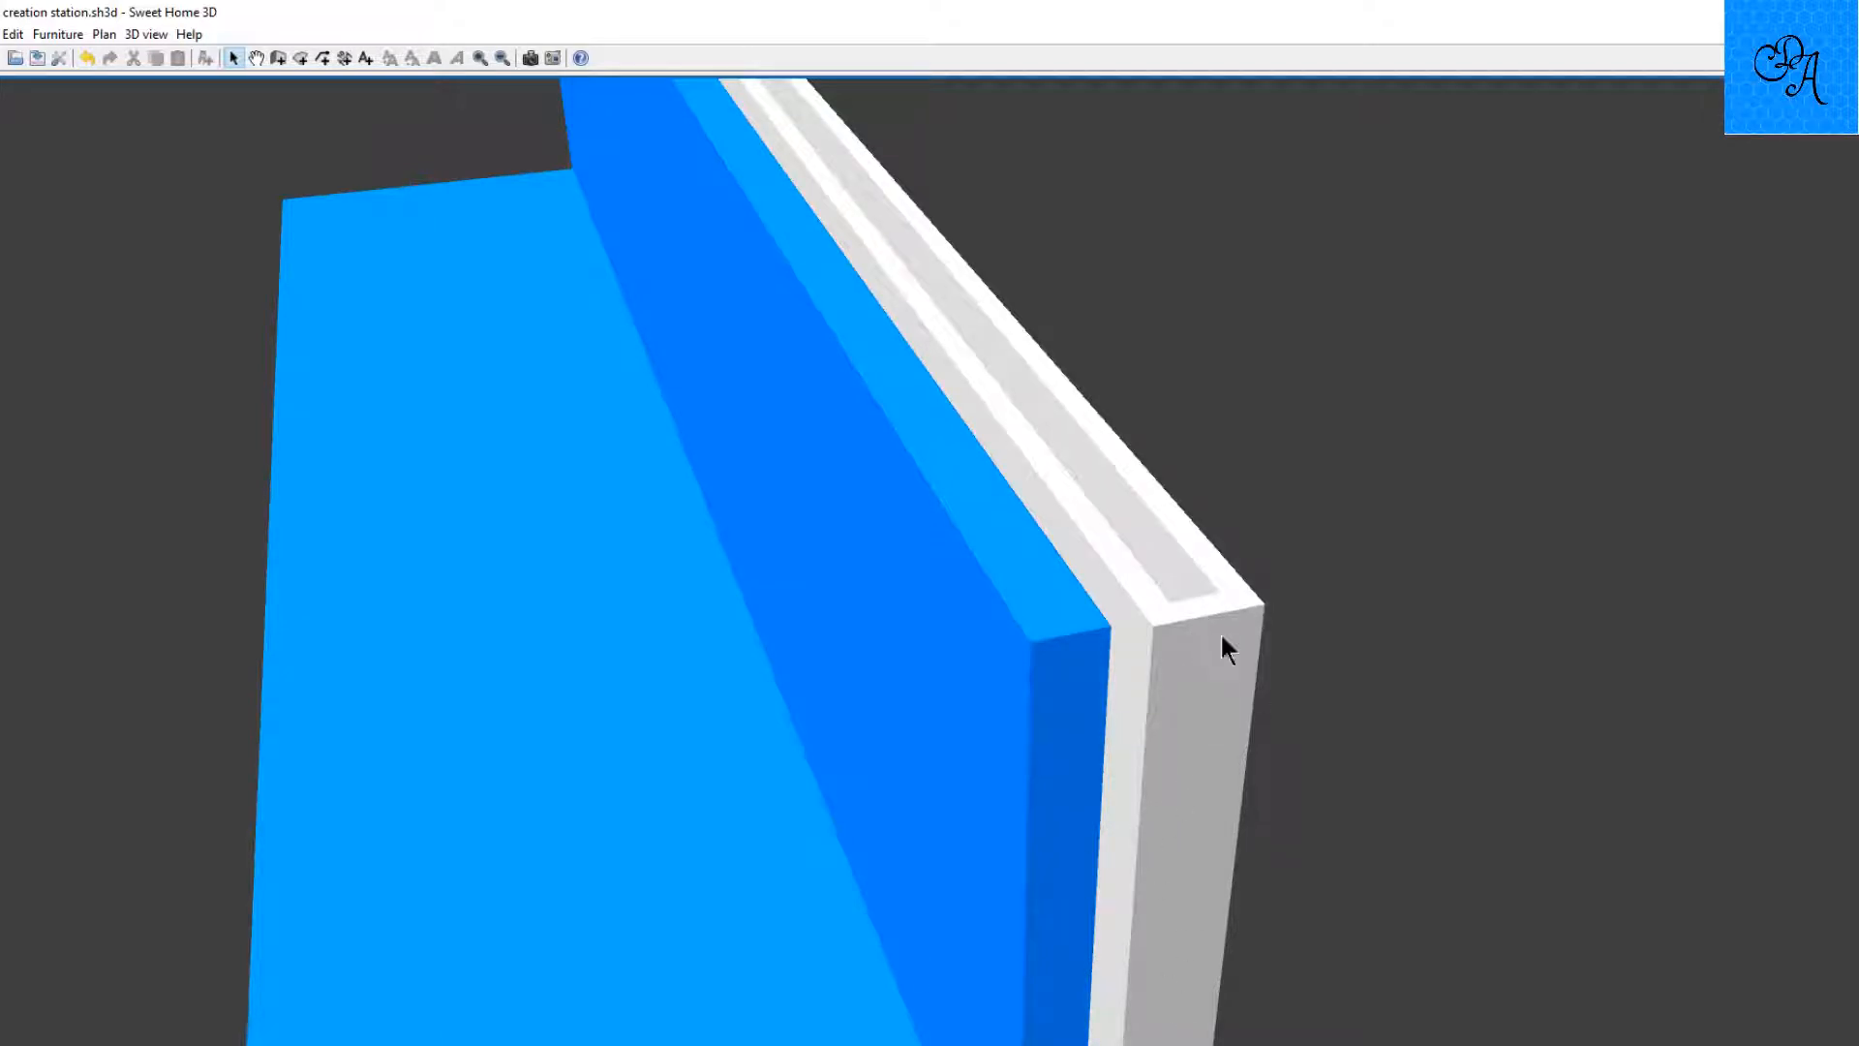
scroll(1171, 643, down, 10)
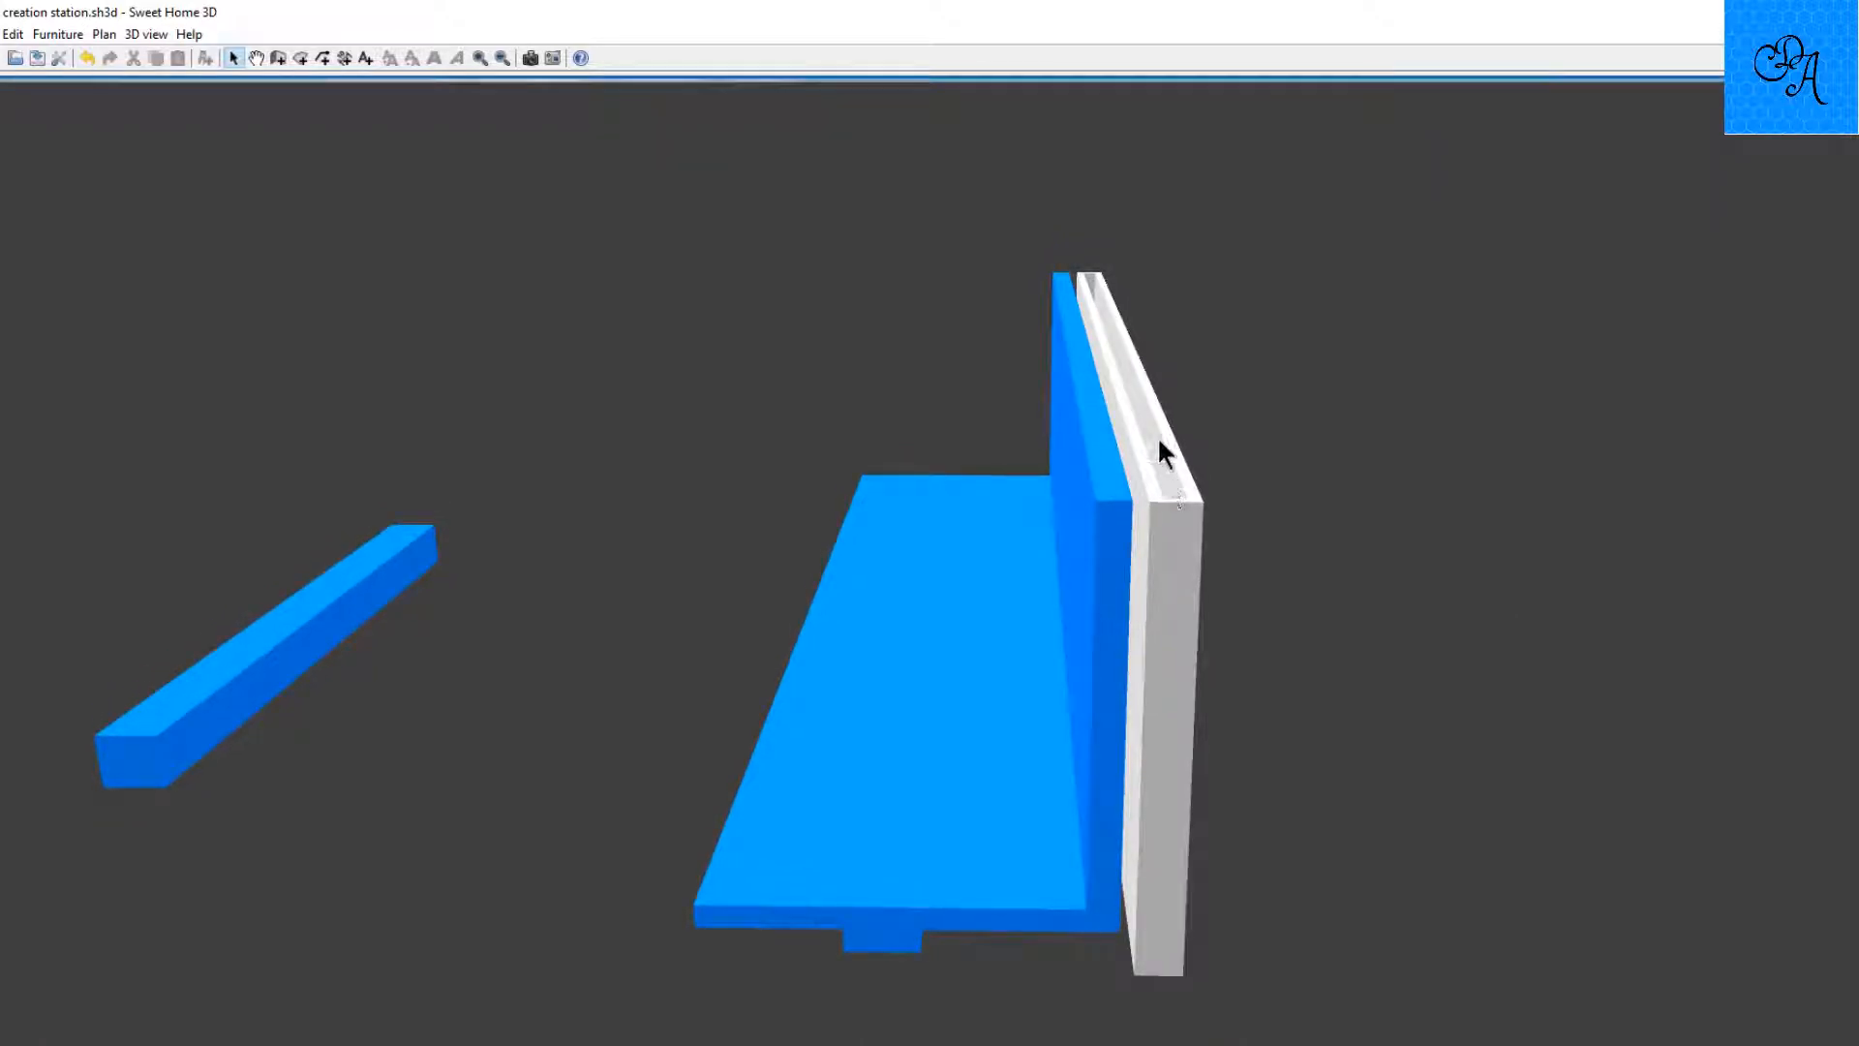
drag(967, 78, 971, 548)
Nudge the outer long wall toward the blue headboard until it closes the gap to the inner wall, and deselect it.
drag(329, 538, 253, 535)
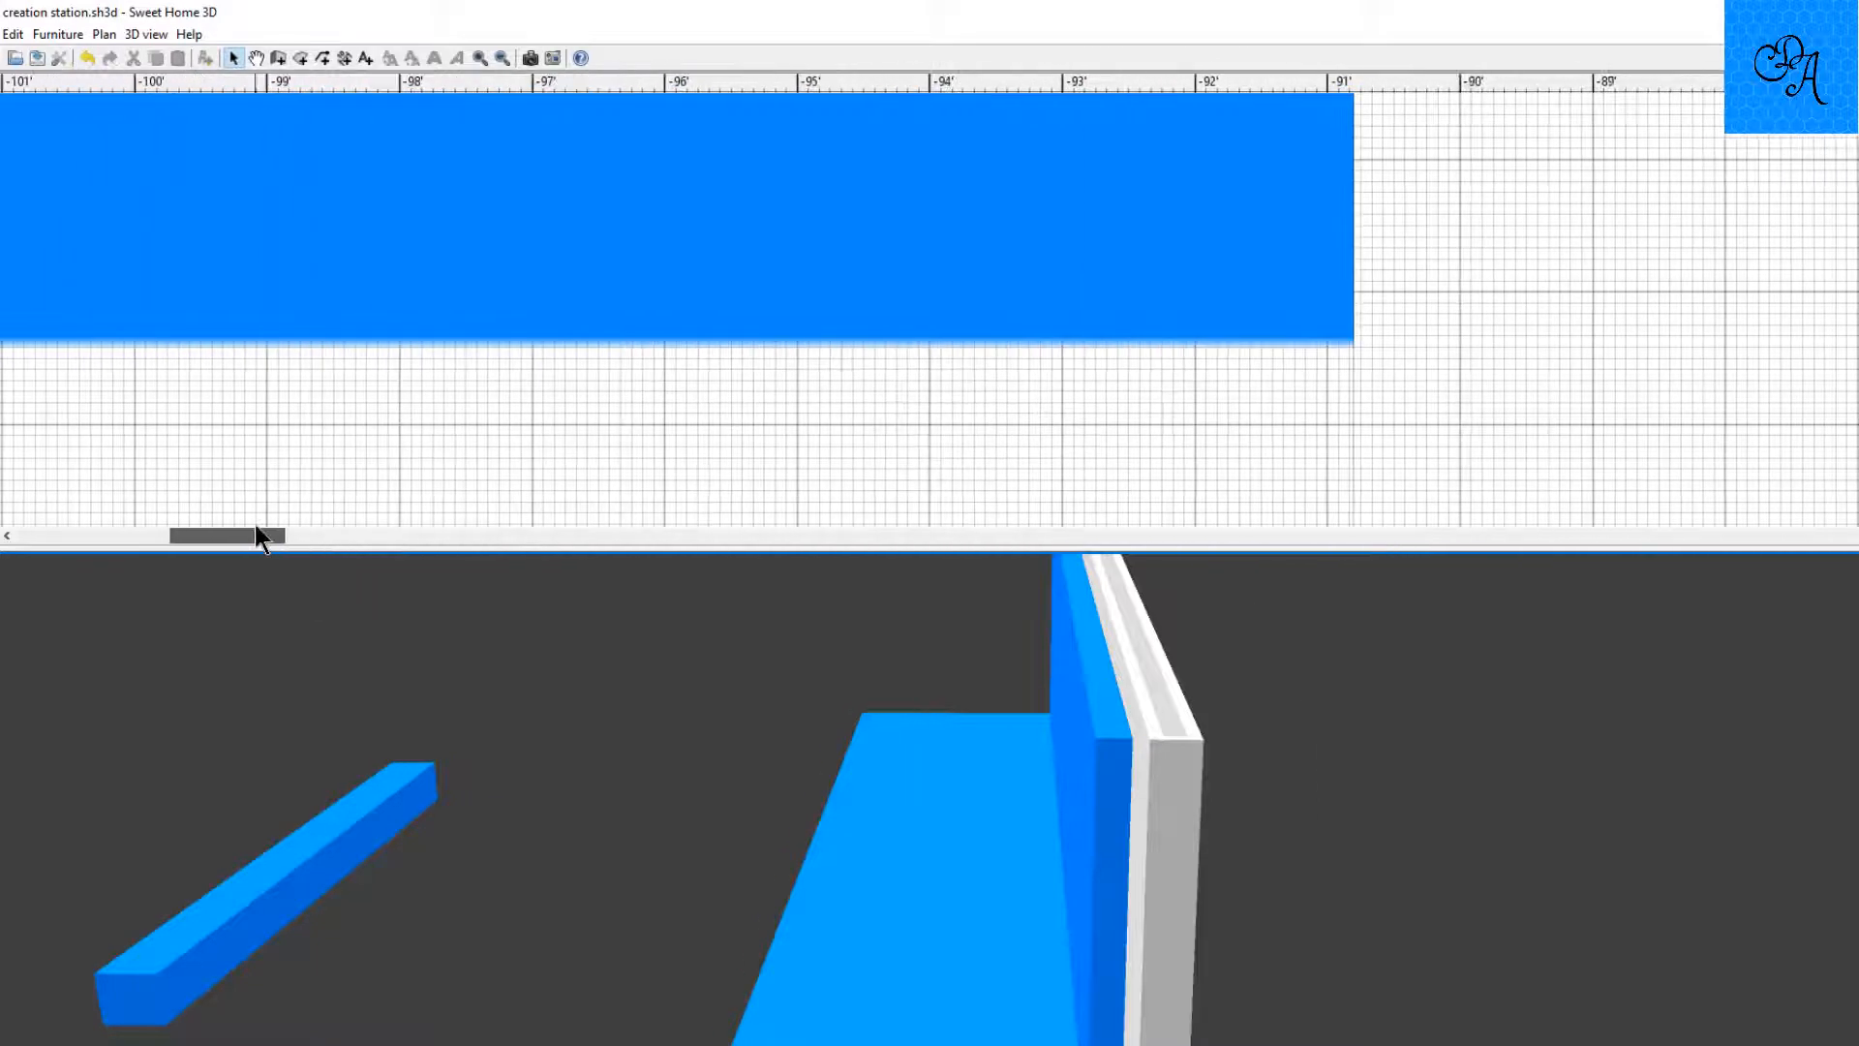
scroll(299, 446, up, 3)
drag(592, 168, 588, 180)
key(Down)
key(Down)
key(Down)
key(Down)
key(Down)
key(Down)
key(Down)
key(Down)
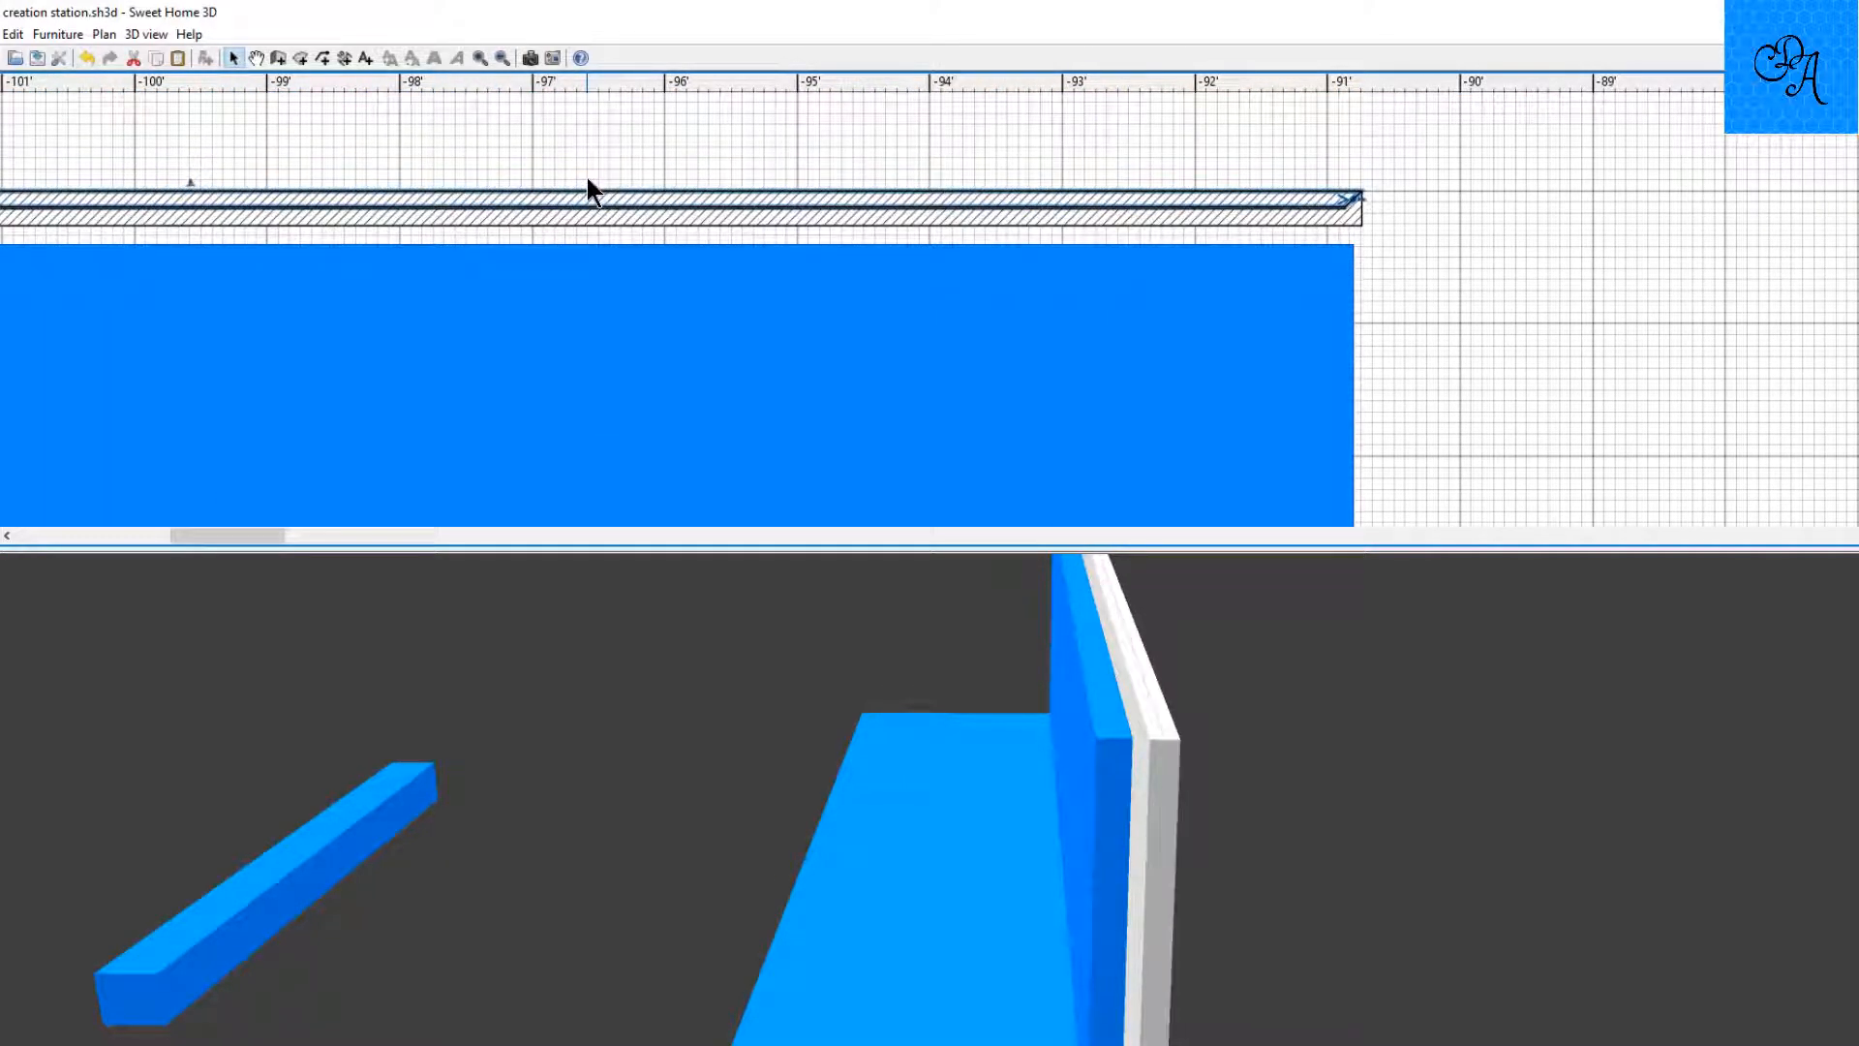
key(Up)
key(Down)
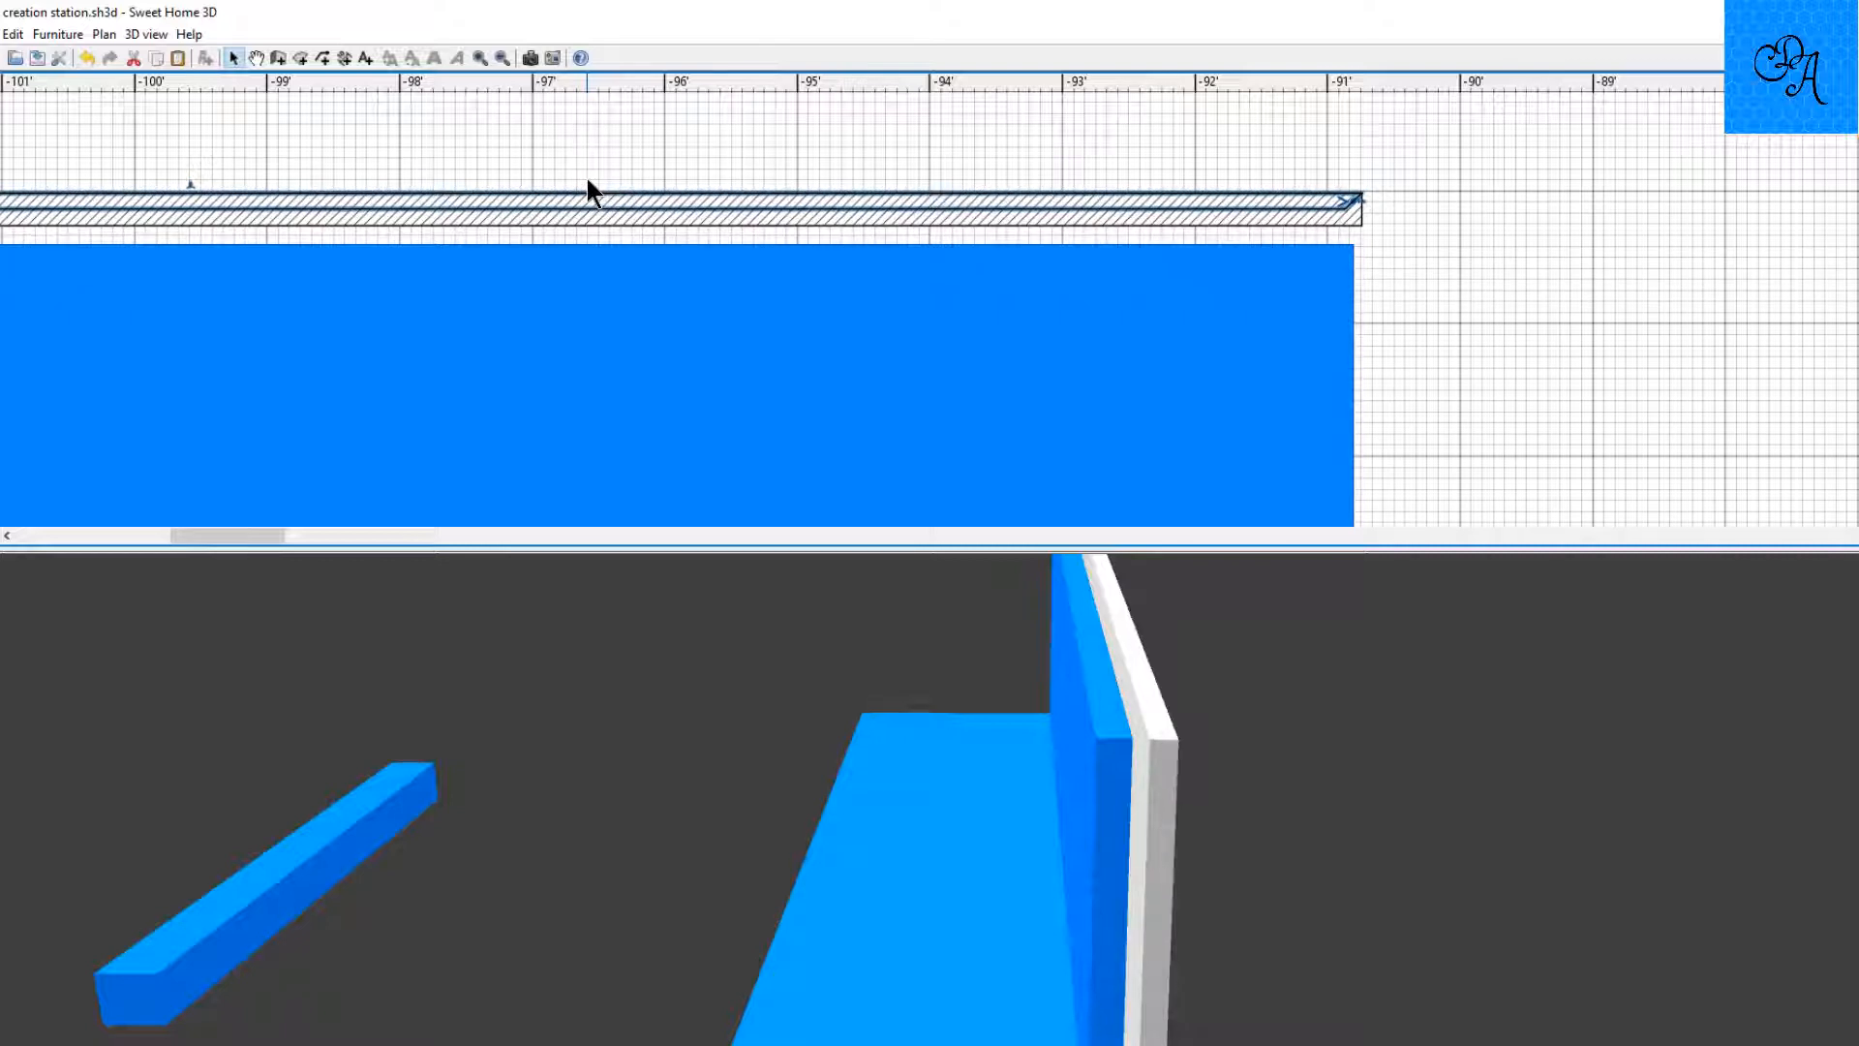
click(544, 137)
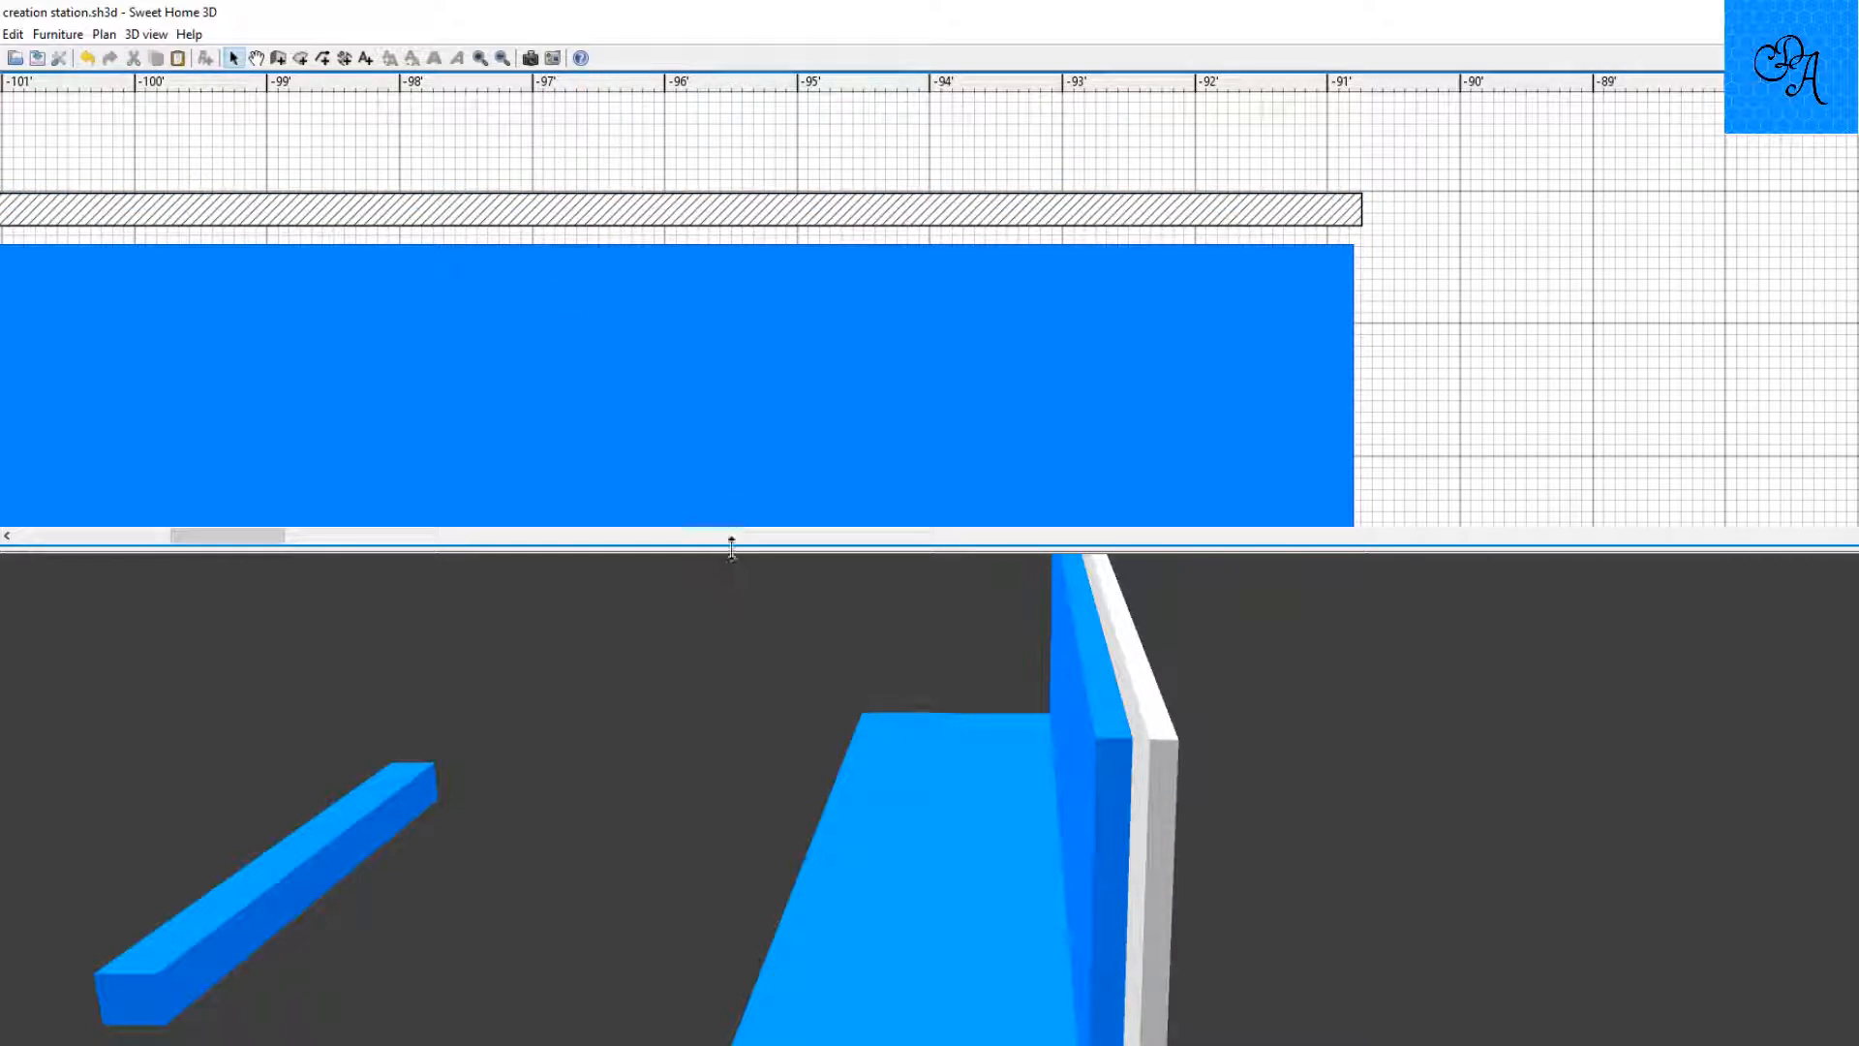
click(645, 353)
ctrl+scroll(639, 346, down, 17)
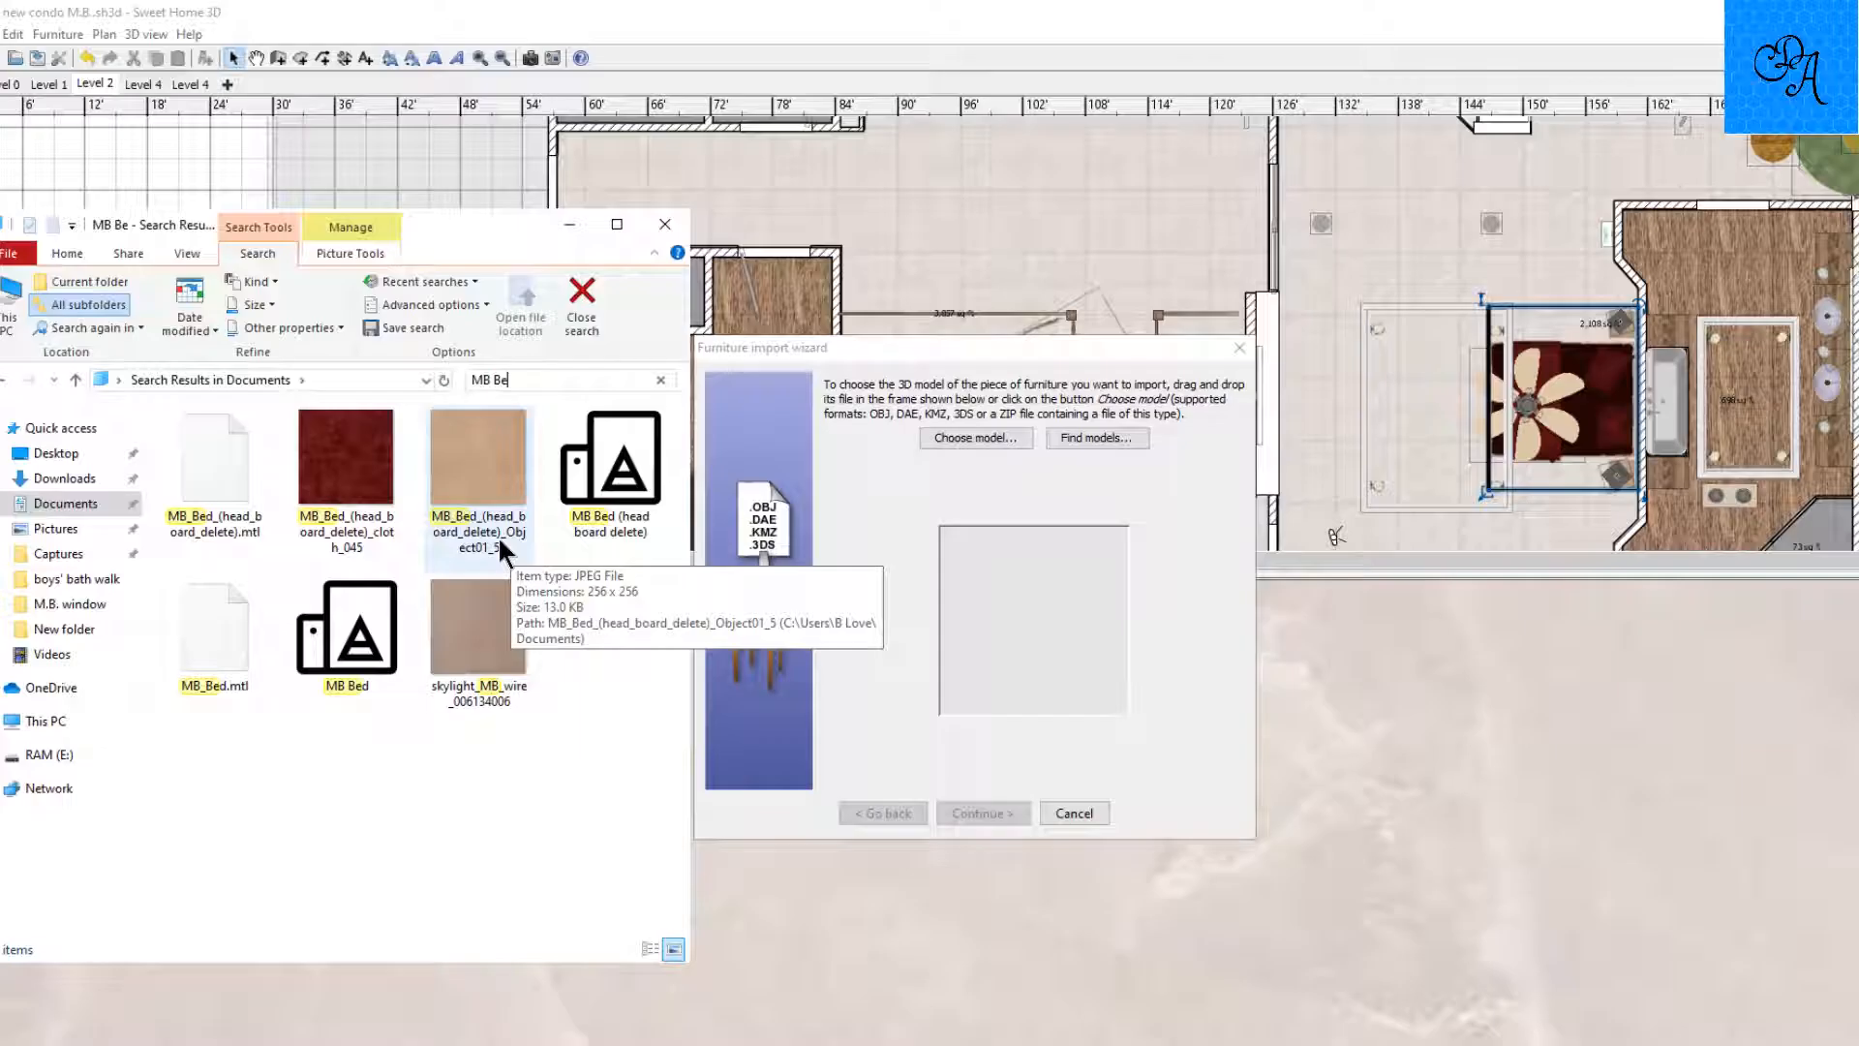
Load the MB Bed (head board delete) model for furniture import, turn it in -90° steps to face forward, and accept its orientation.
drag(605, 499, 1017, 660)
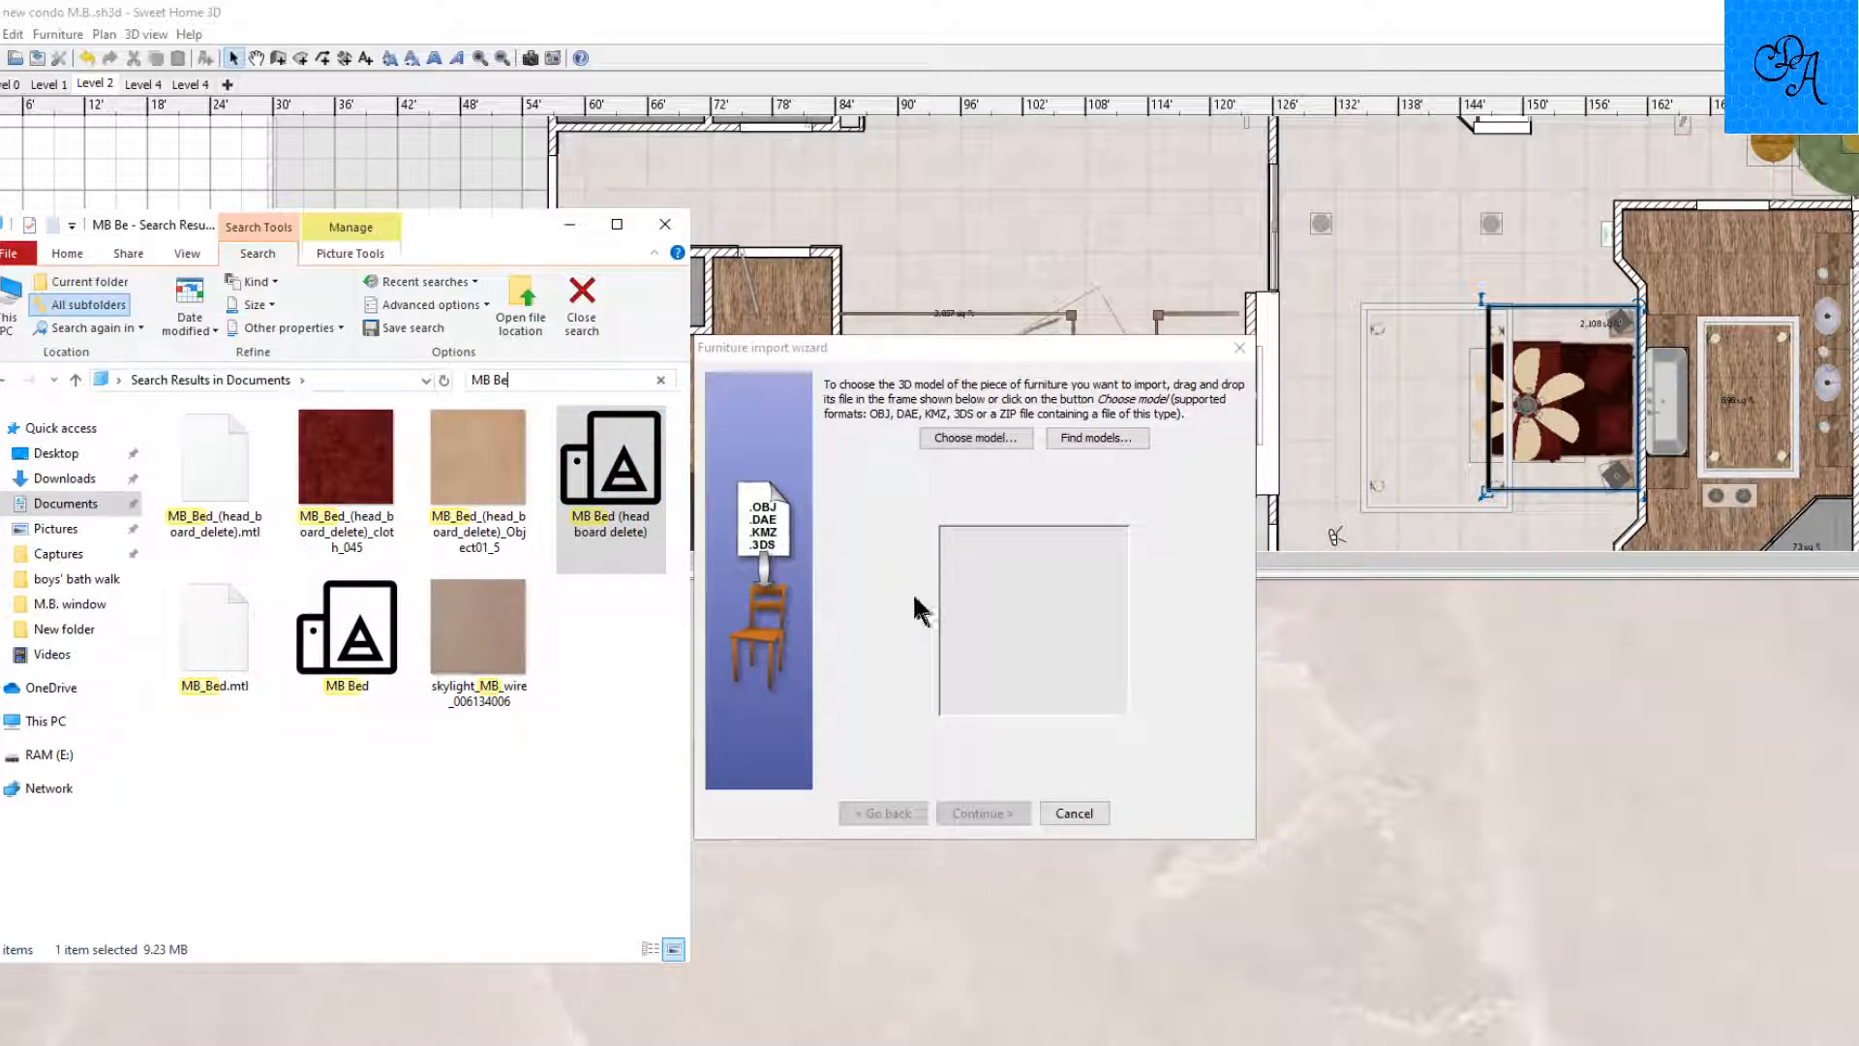
click(665, 224)
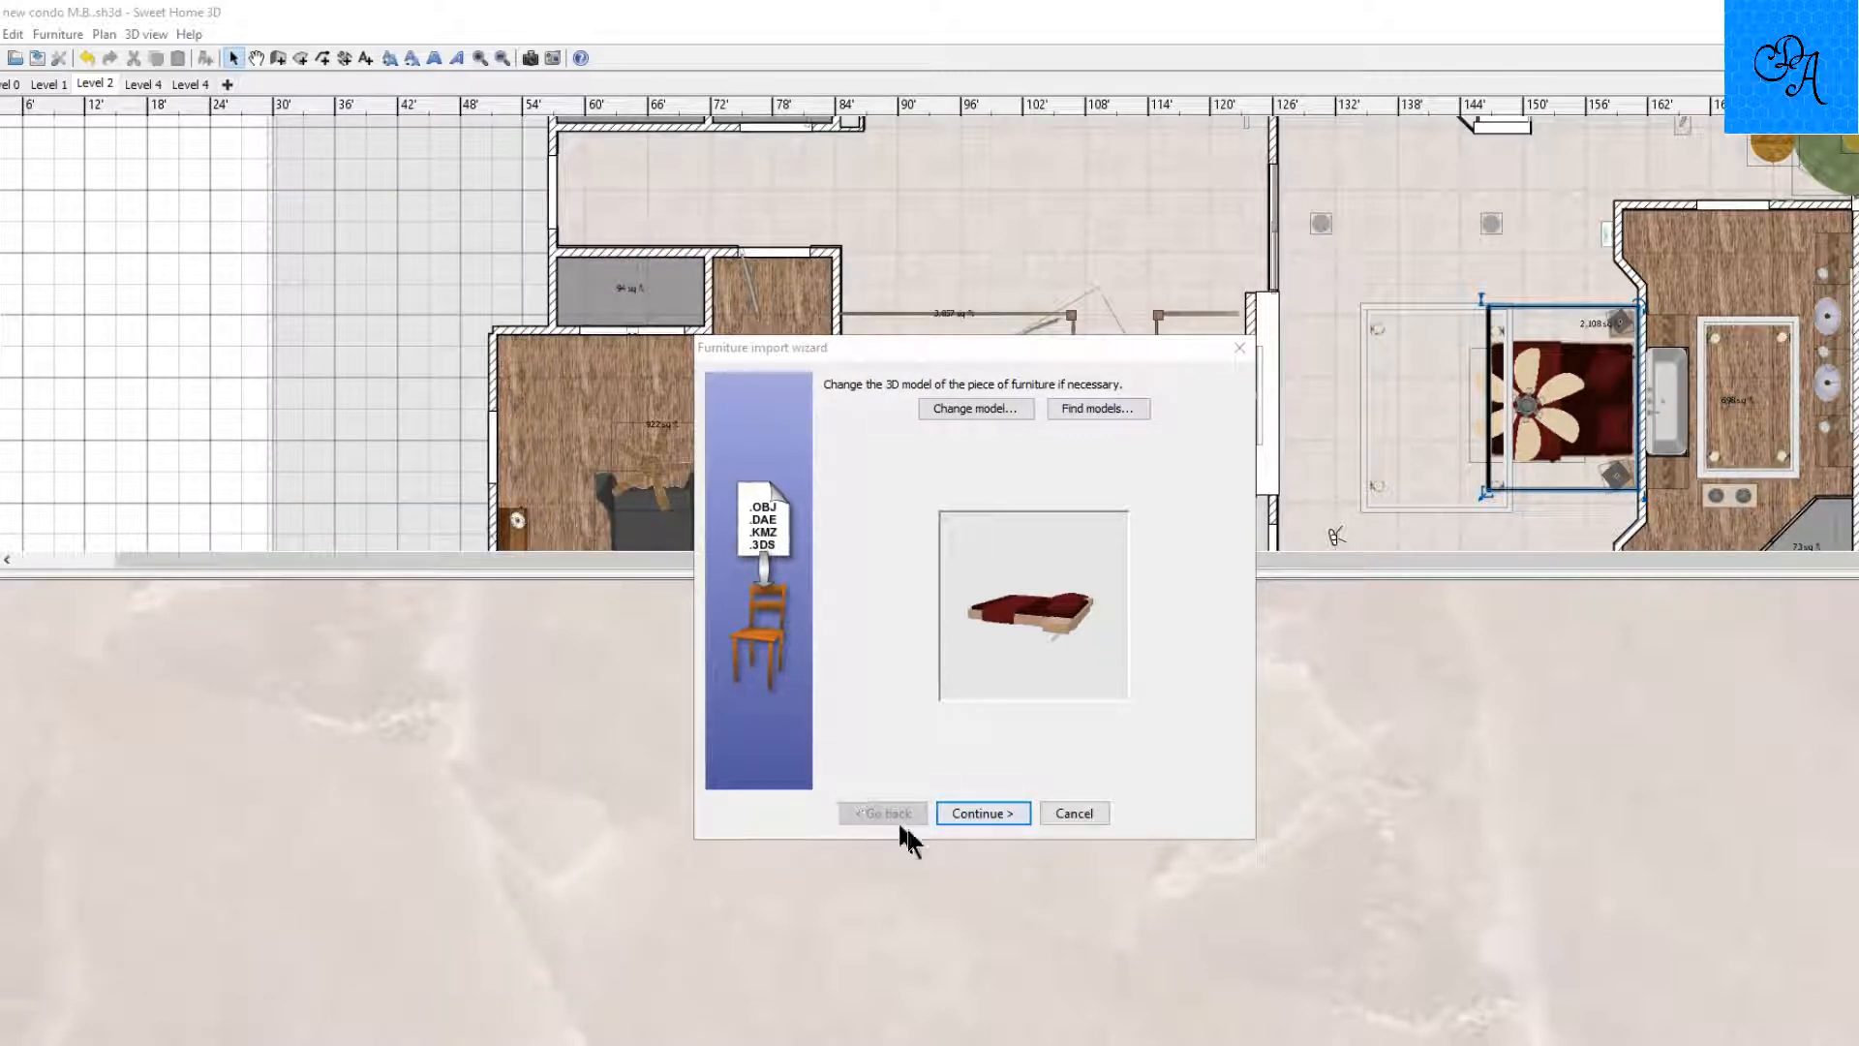
click(958, 818)
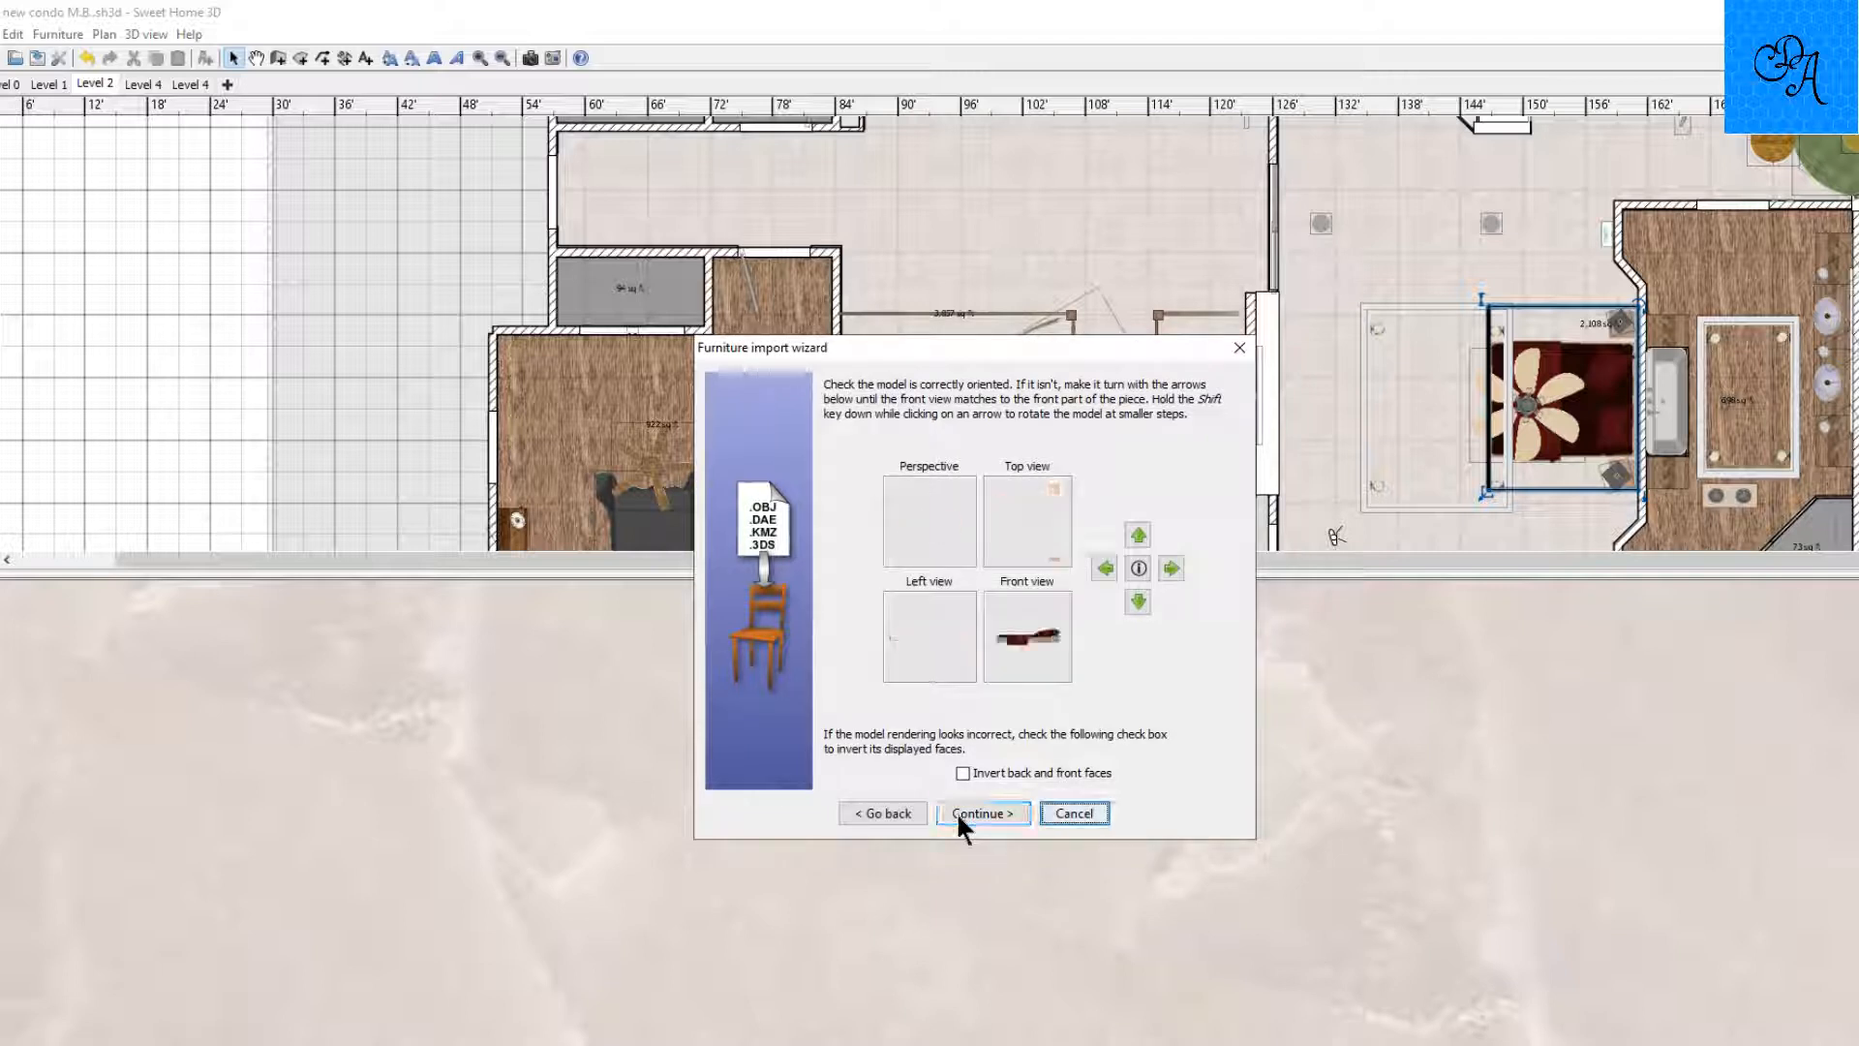
click(1104, 567)
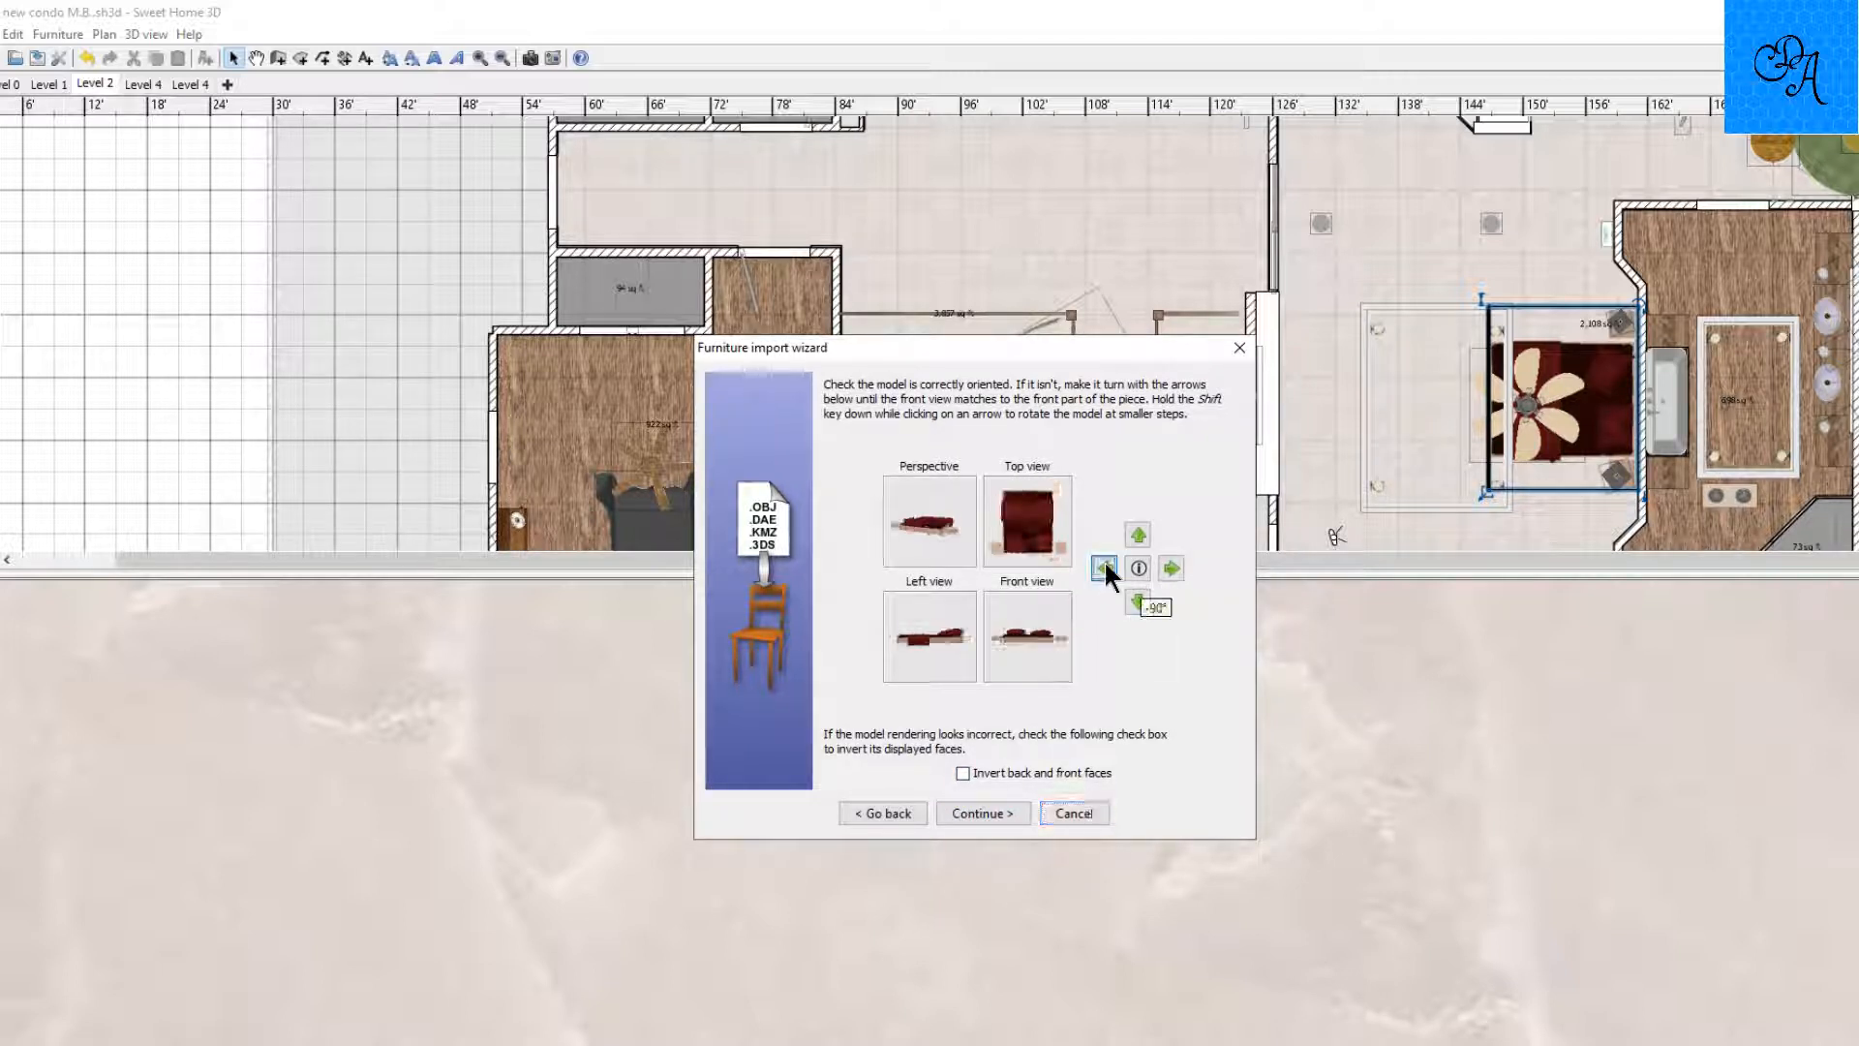
click(1104, 568)
click(1104, 567)
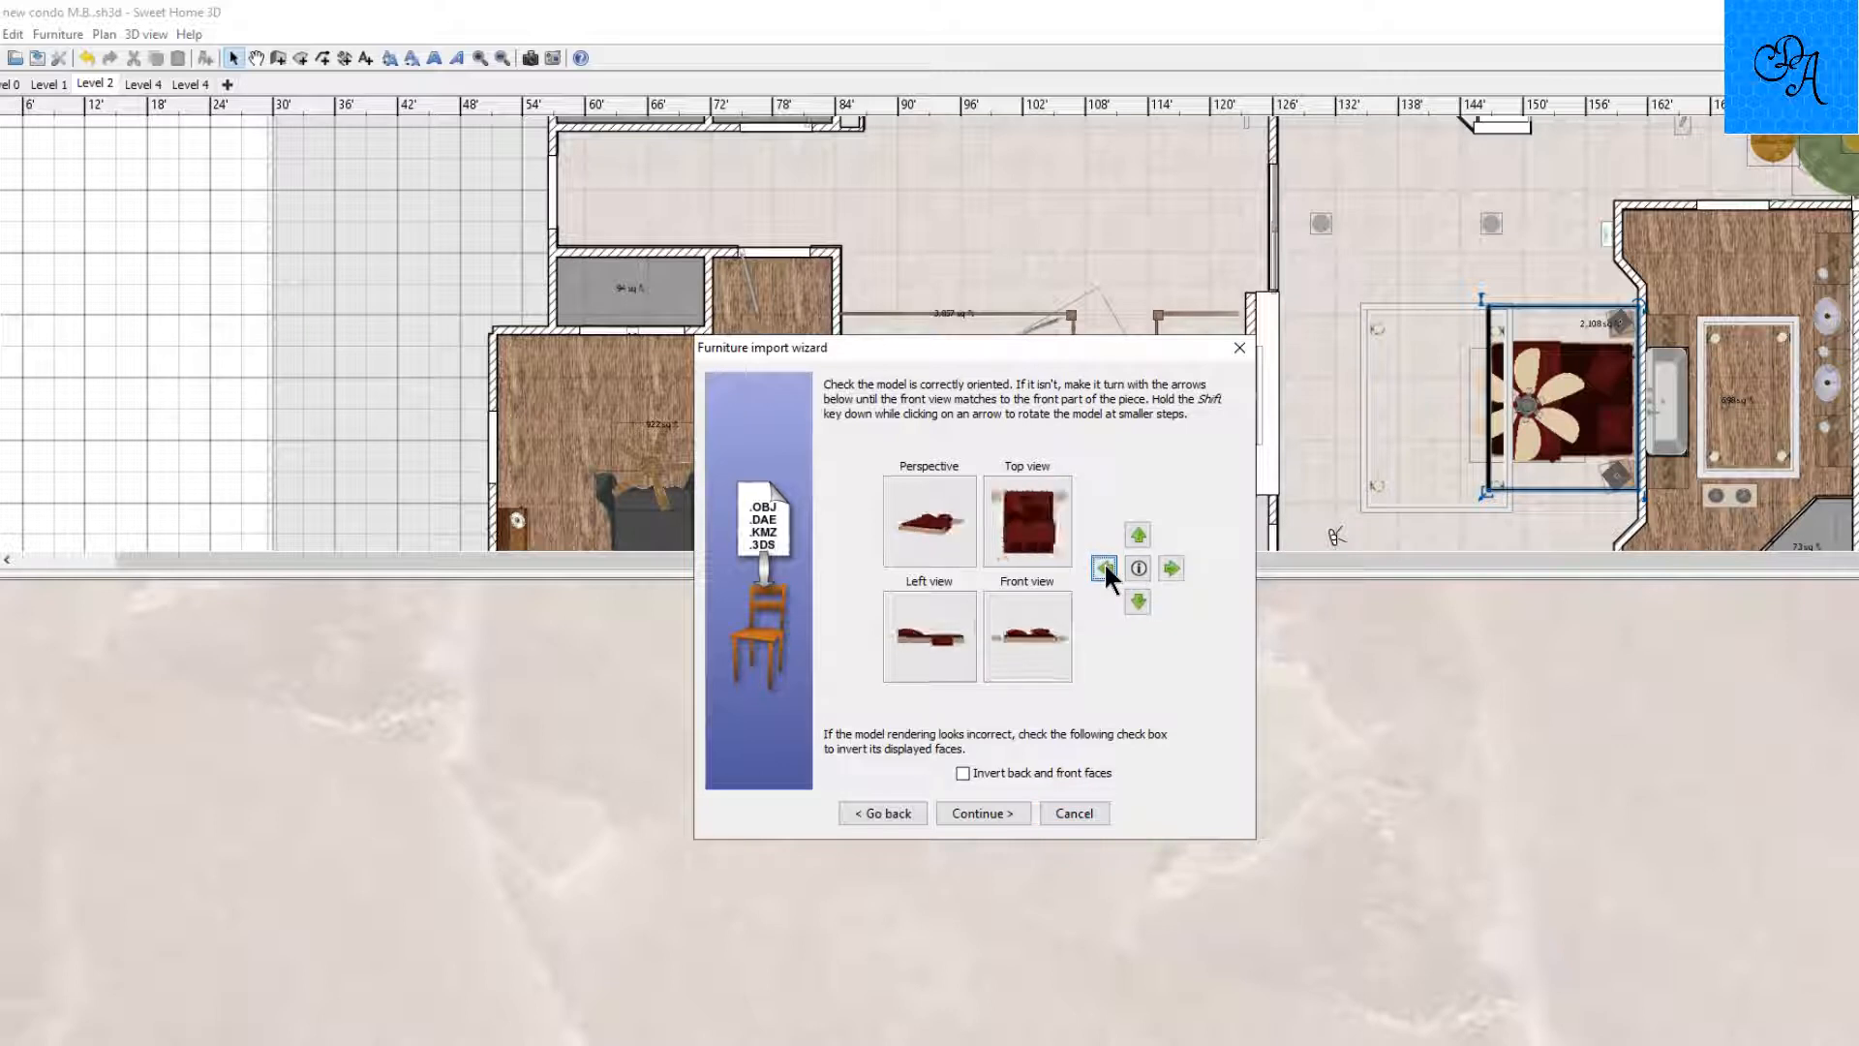
click(971, 815)
Load the flat brown headboard panel for import and accept its orientation unchanged.
click(971, 815)
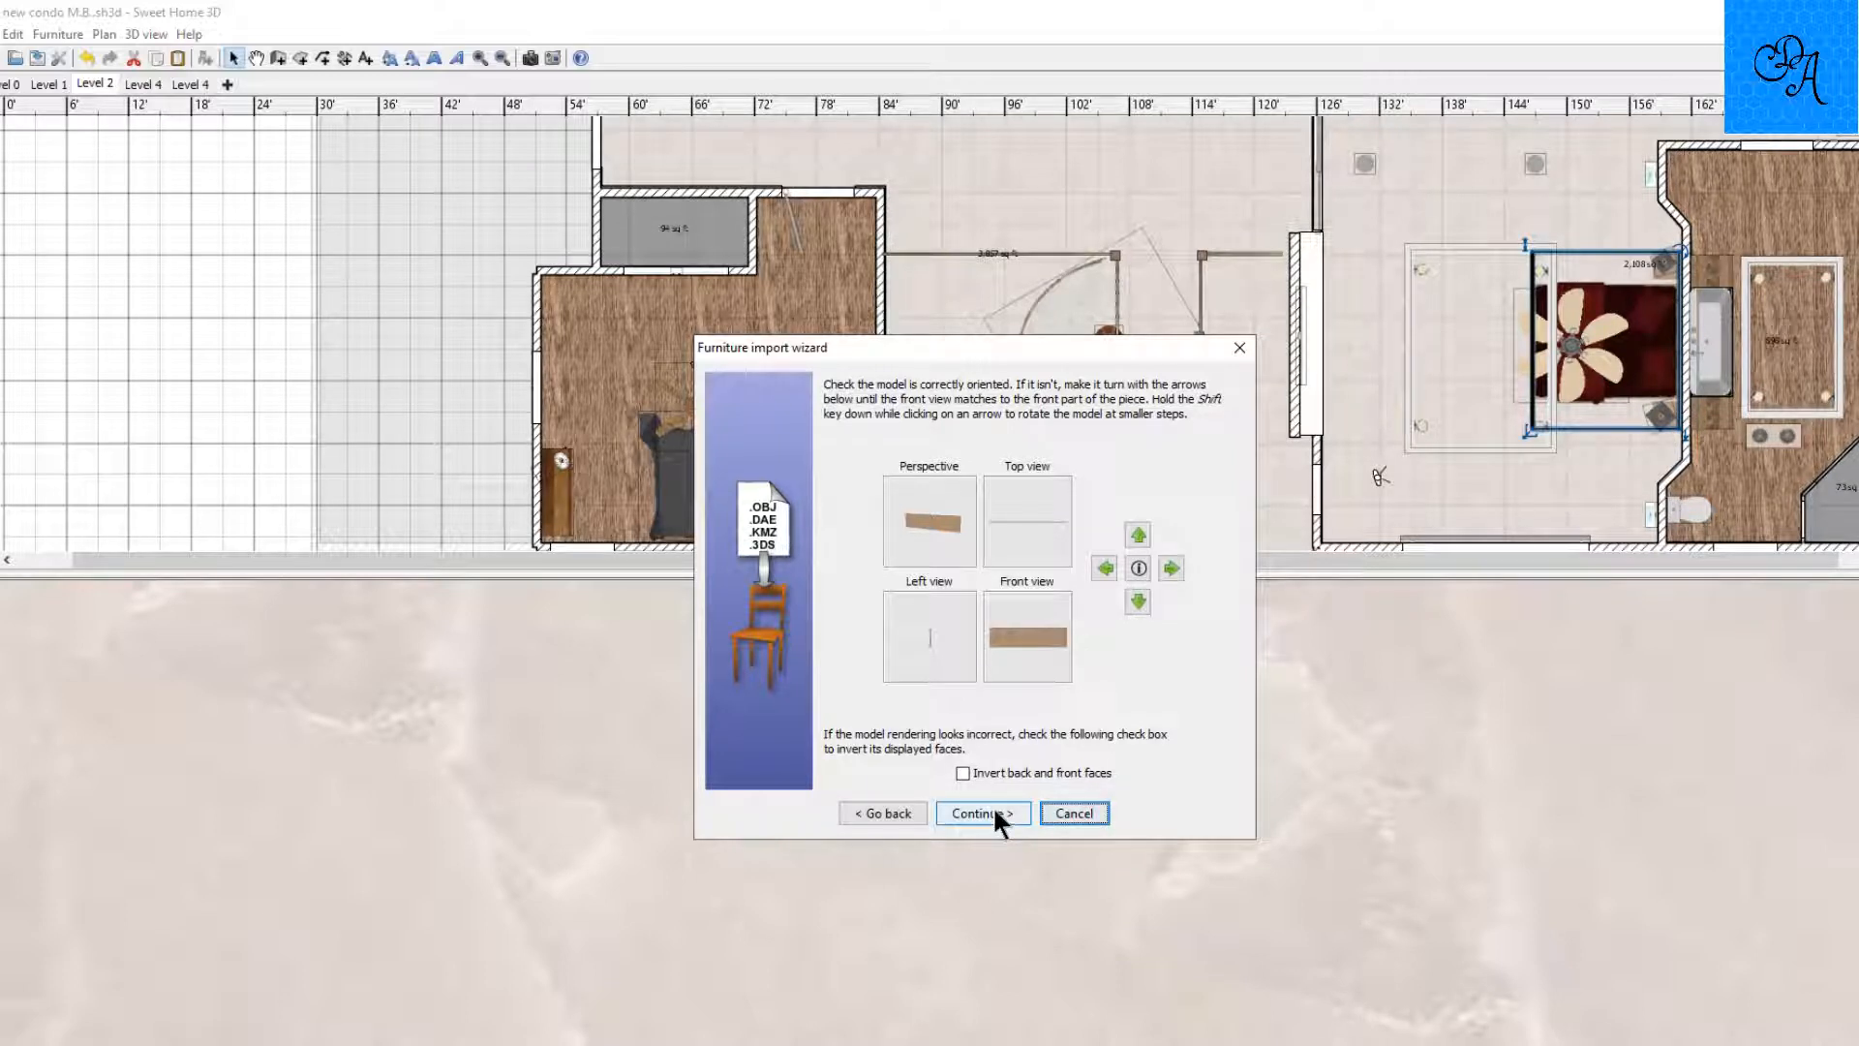
click(984, 814)
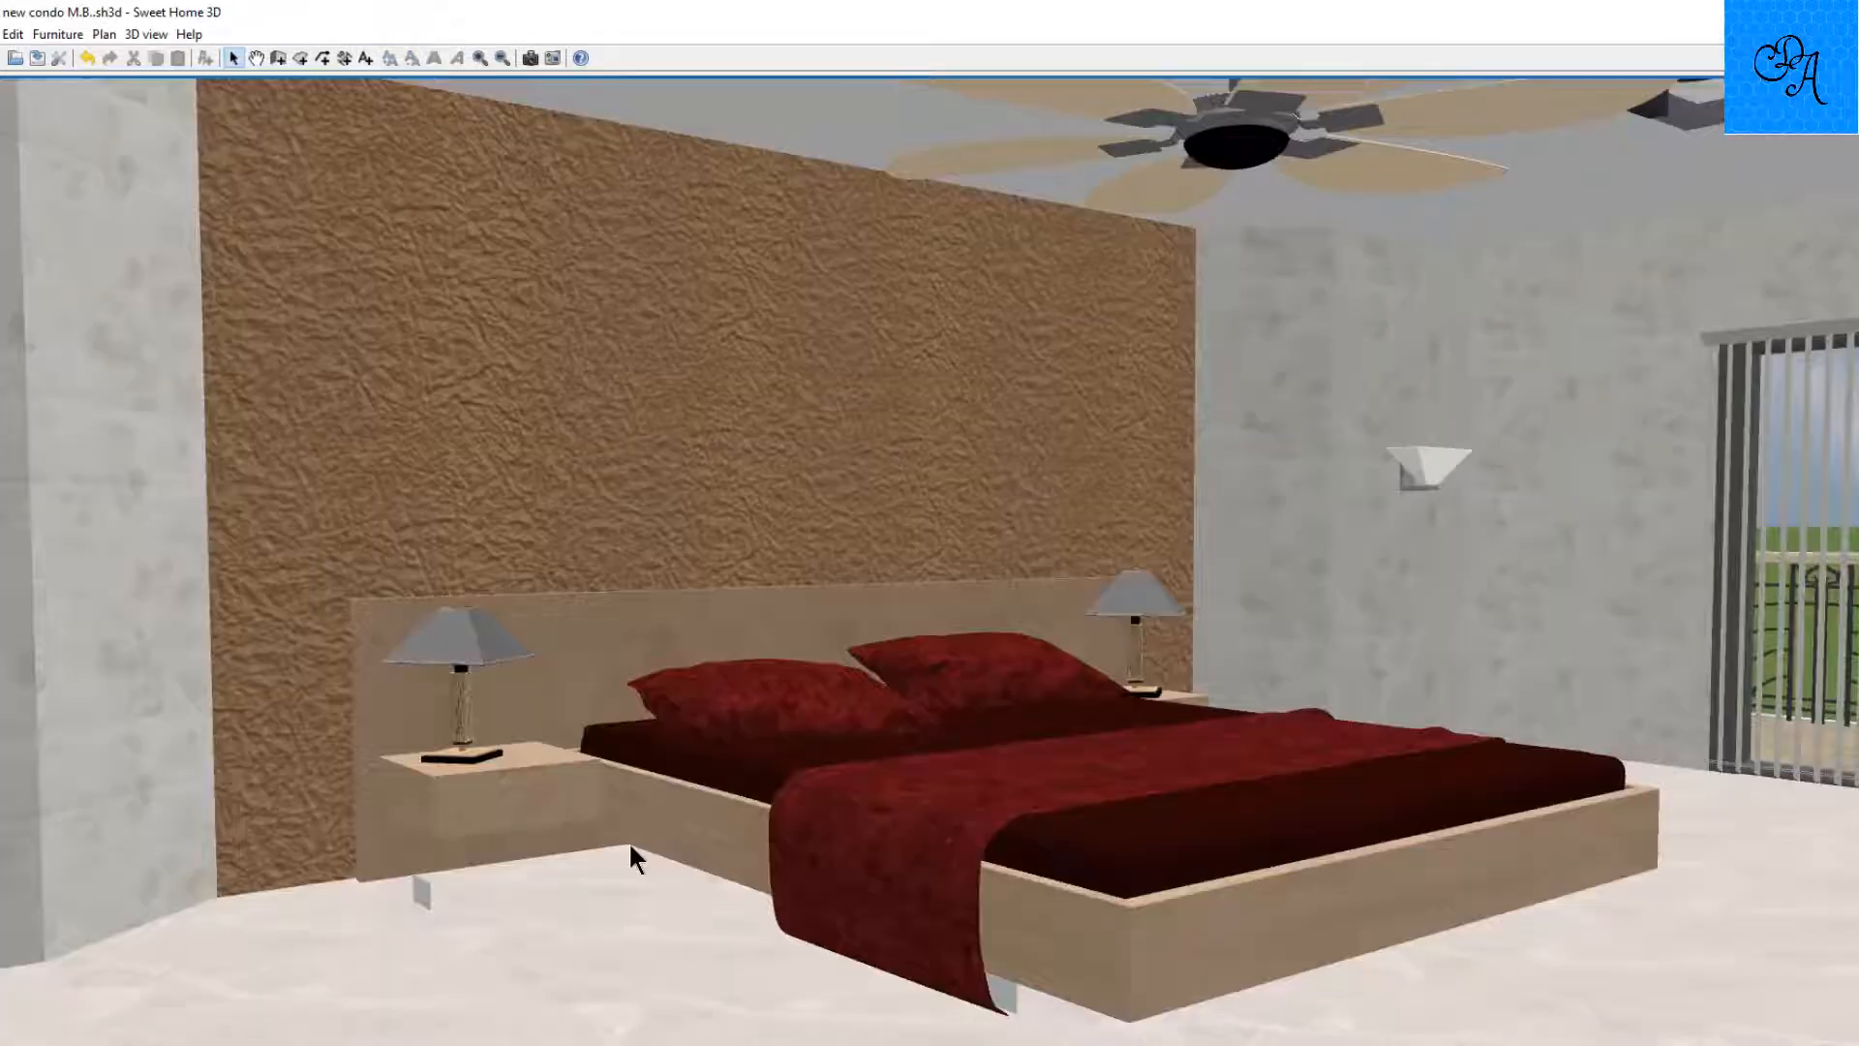
Examine the assembled bed, its headboard corner and nightstand, and the dark headboard frame across the bedroom in 3D.
scroll(618, 844, up, 5)
scroll(612, 849, up, 2)
drag(612, 849, 631, 883)
scroll(833, 872, down, 2)
scroll(631, 883, up, 6)
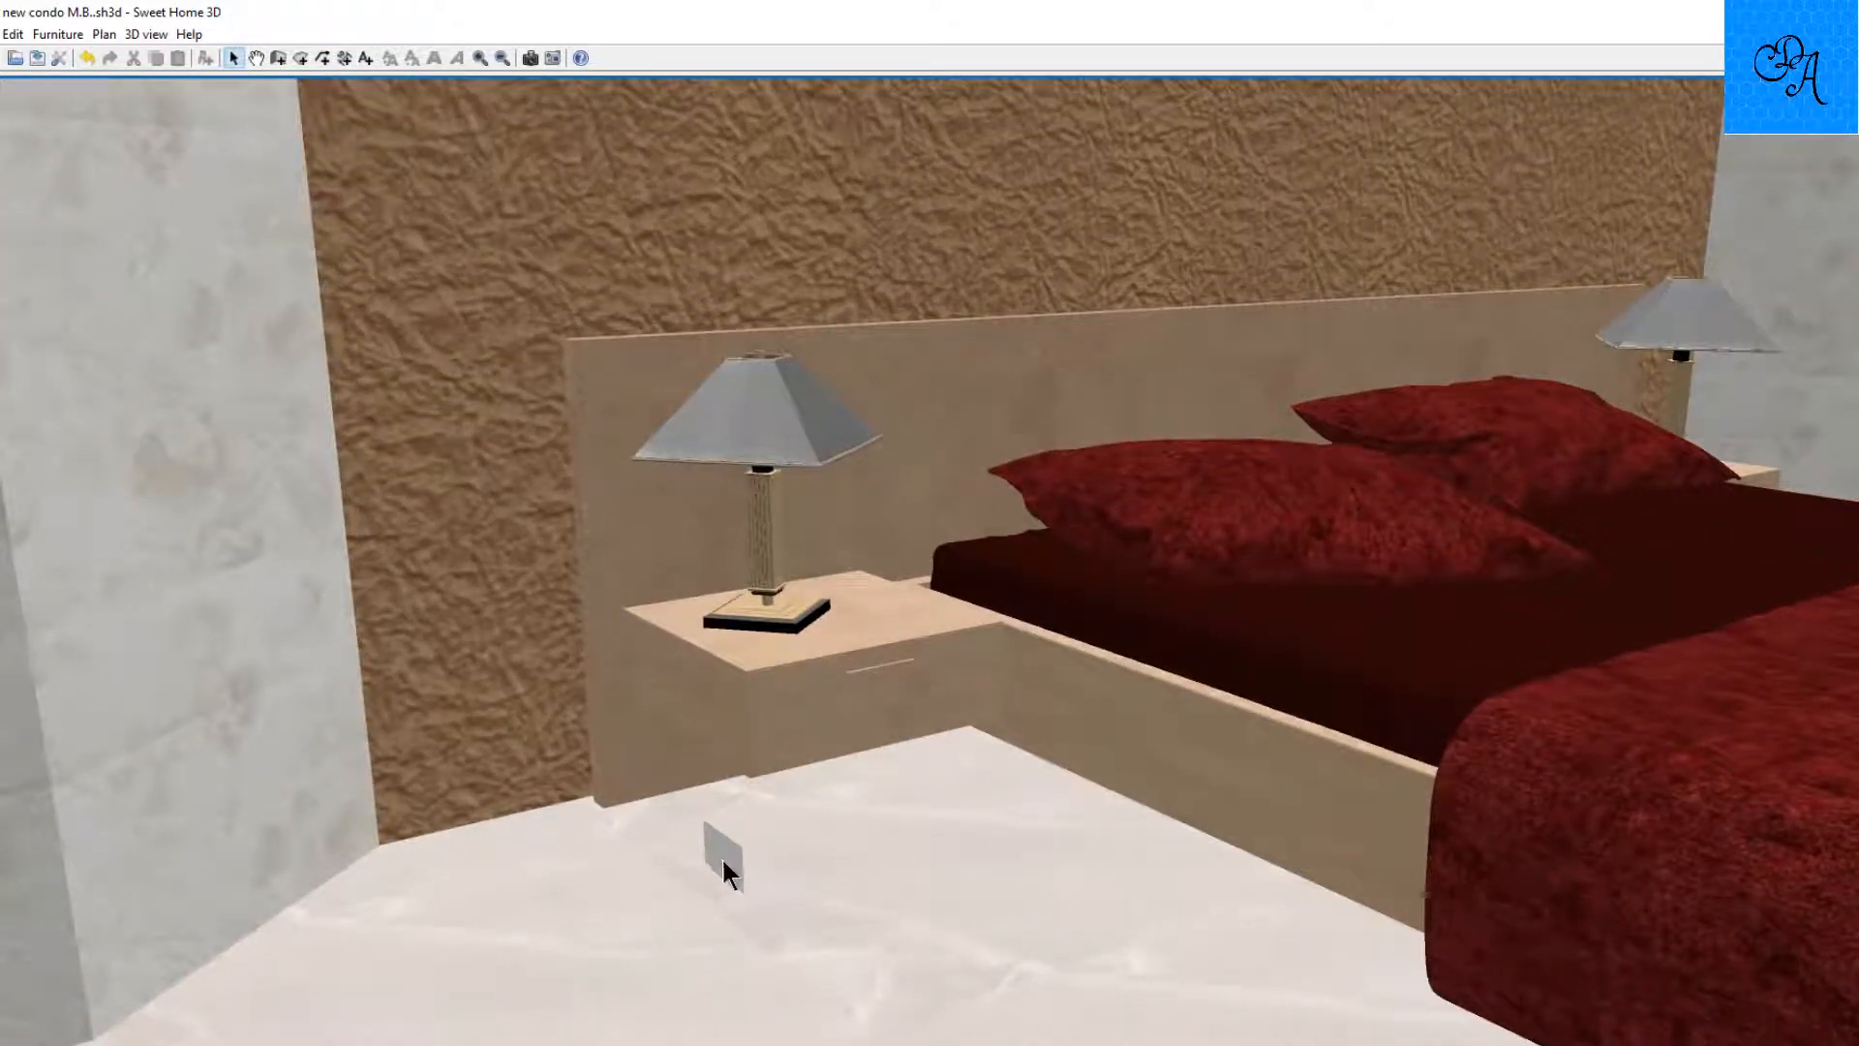
mouse_move(724, 891)
mouse_down()
mouse_move(794, 910)
mouse_move(968, 849)
mouse_move(838, 849)
mouse_move(1027, 872)
mouse_move(1032, 855)
mouse_move(694, 875)
mouse_move(601, 851)
mouse_move(689, 881)
mouse_up()
scroll(1027, 868, up, 3)
scroll(1030, 855, up, 2)
scroll(607, 850, up, 2)
scroll(608, 852, up, 6)
scroll(585, 877, up, 3)
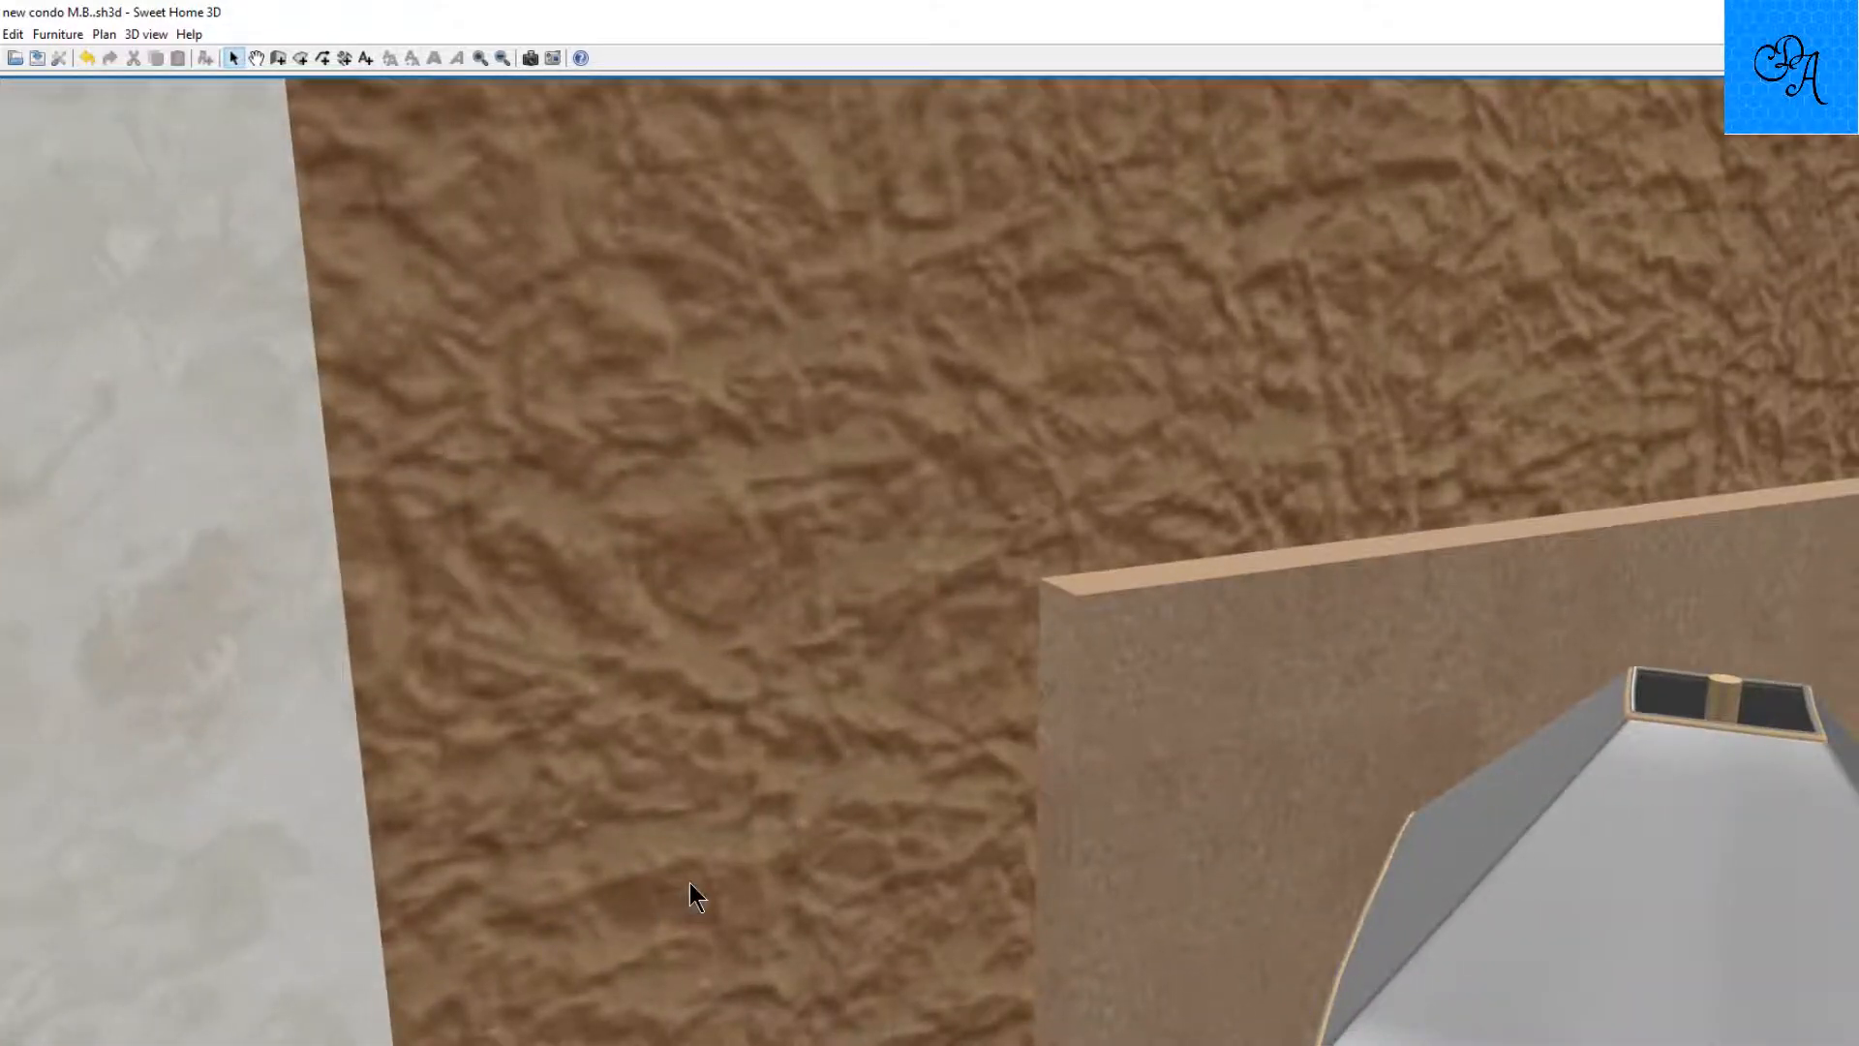
drag(693, 877, 924, 766)
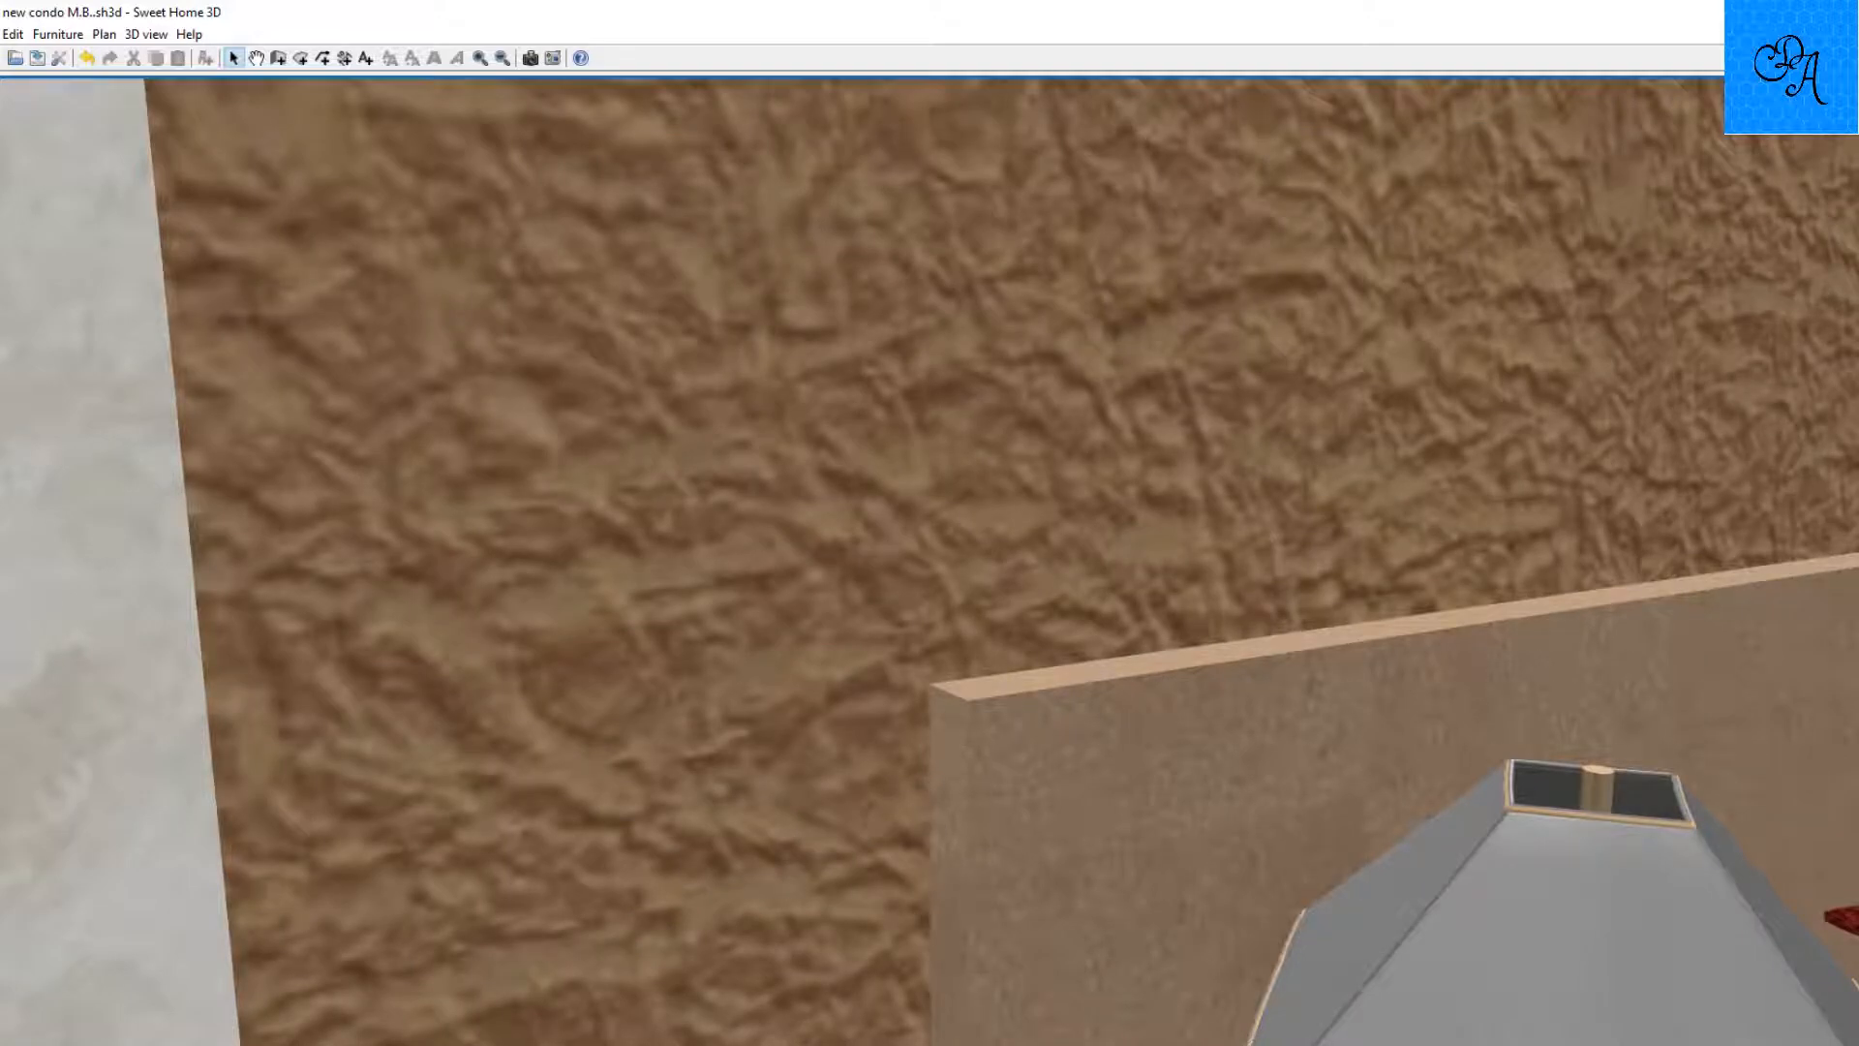
scroll(960, 843, down, 6)
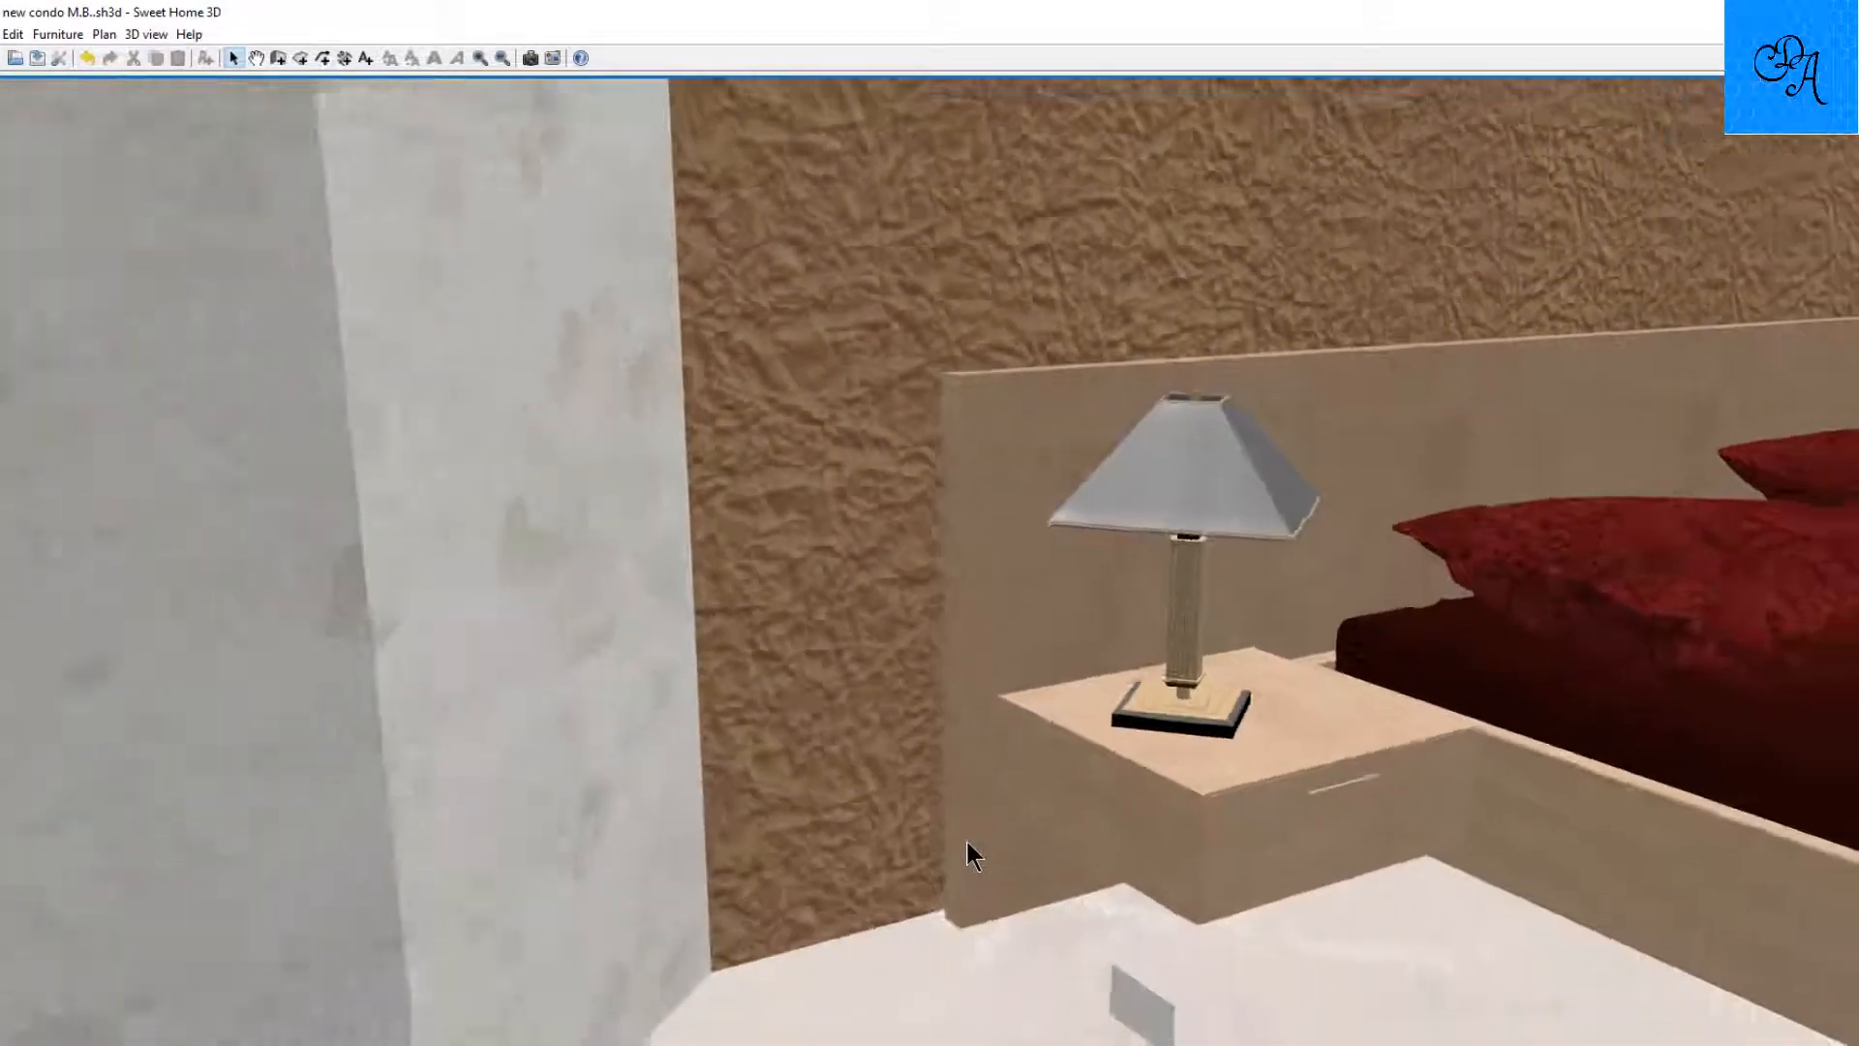
drag(966, 840, 1267, 761)
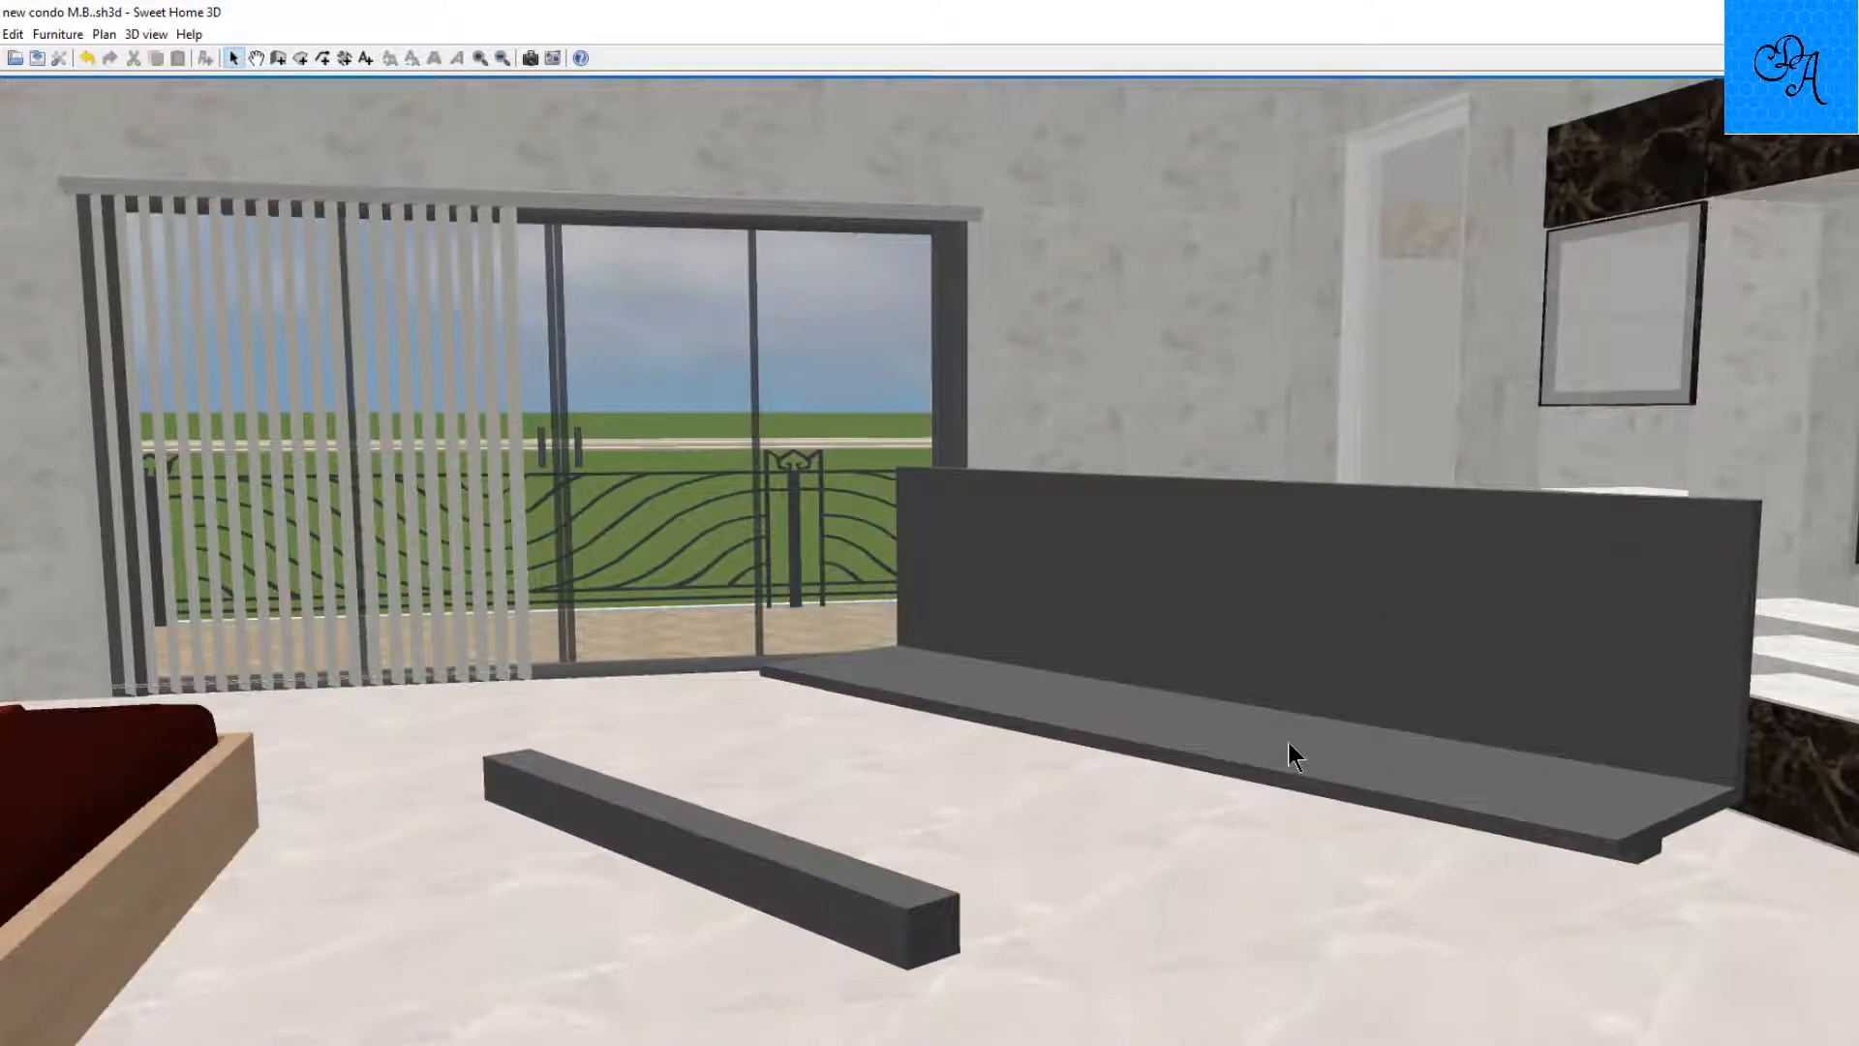
drag(1512, 867, 1530, 871)
key(ctrl)
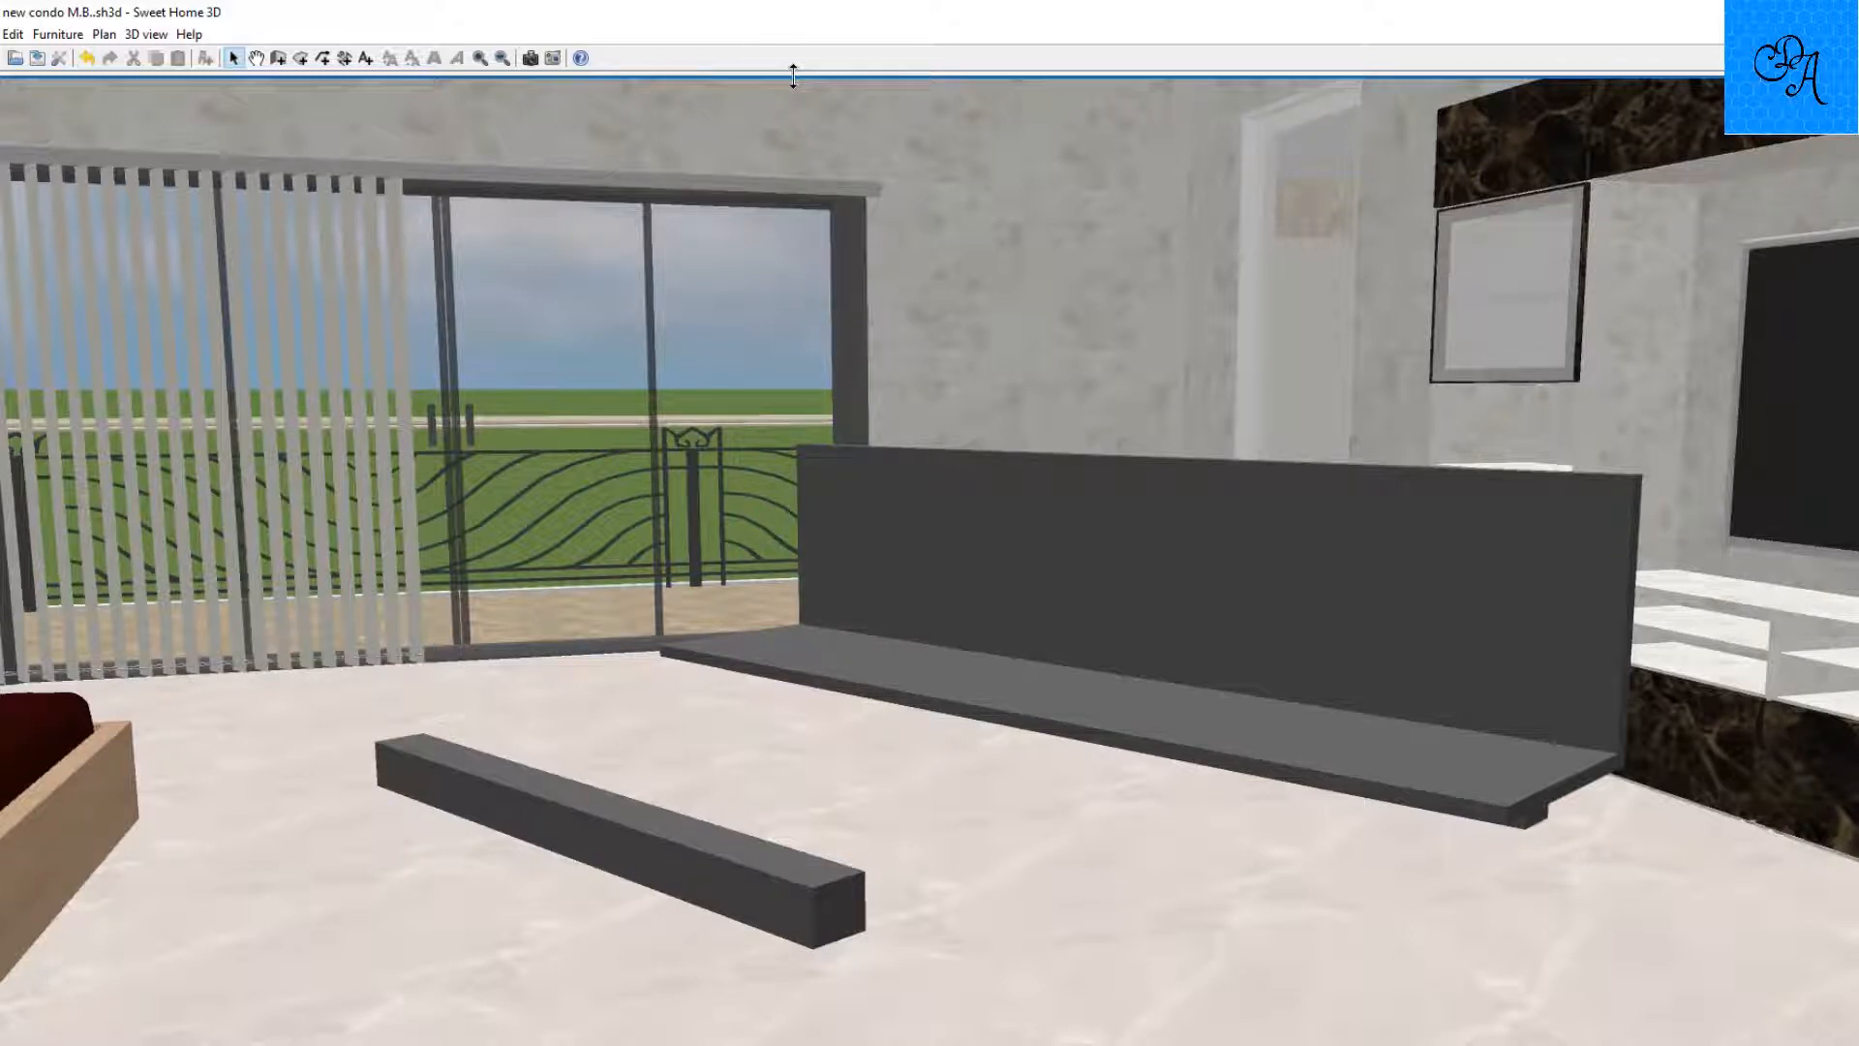
Add a Box from the Miscellaneous category to the bedroom plan, aligned with the narrow dark bar of the frame.
drag(793, 77, 809, 604)
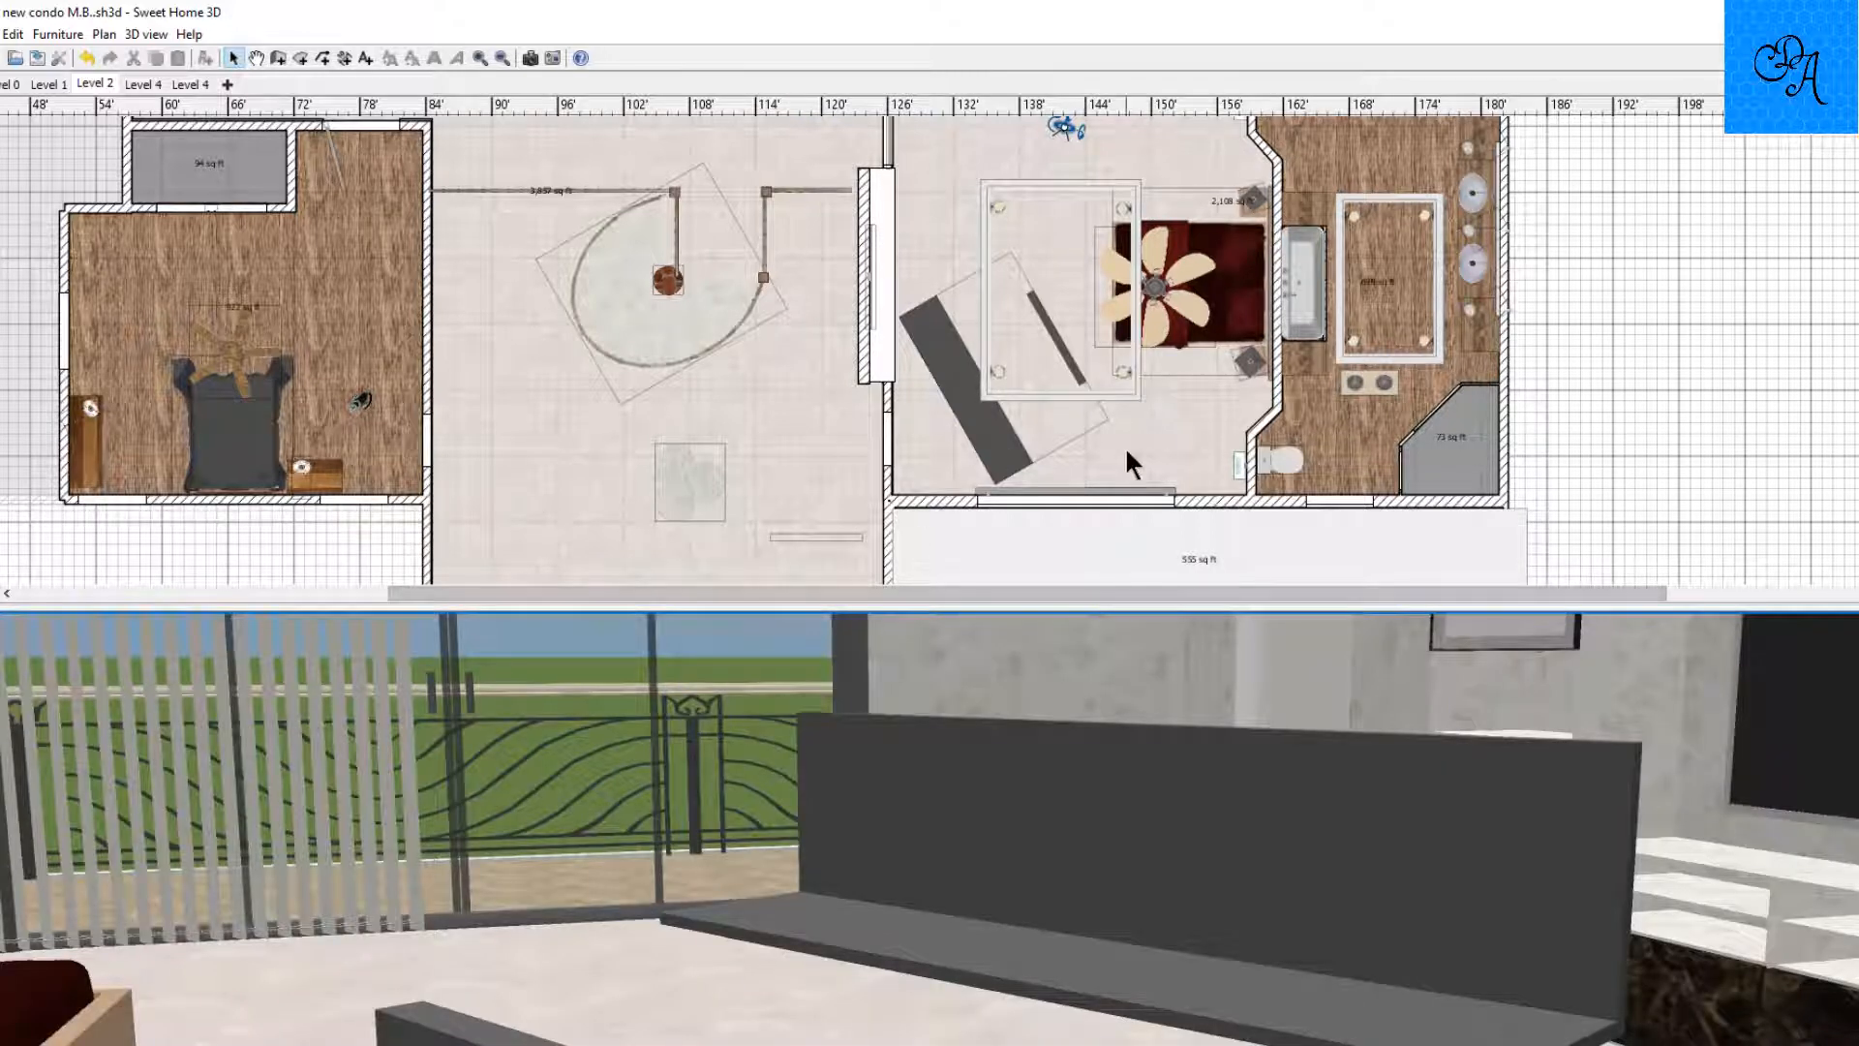
scroll(1124, 445, up, 1)
scroll(1125, 445, up, 1)
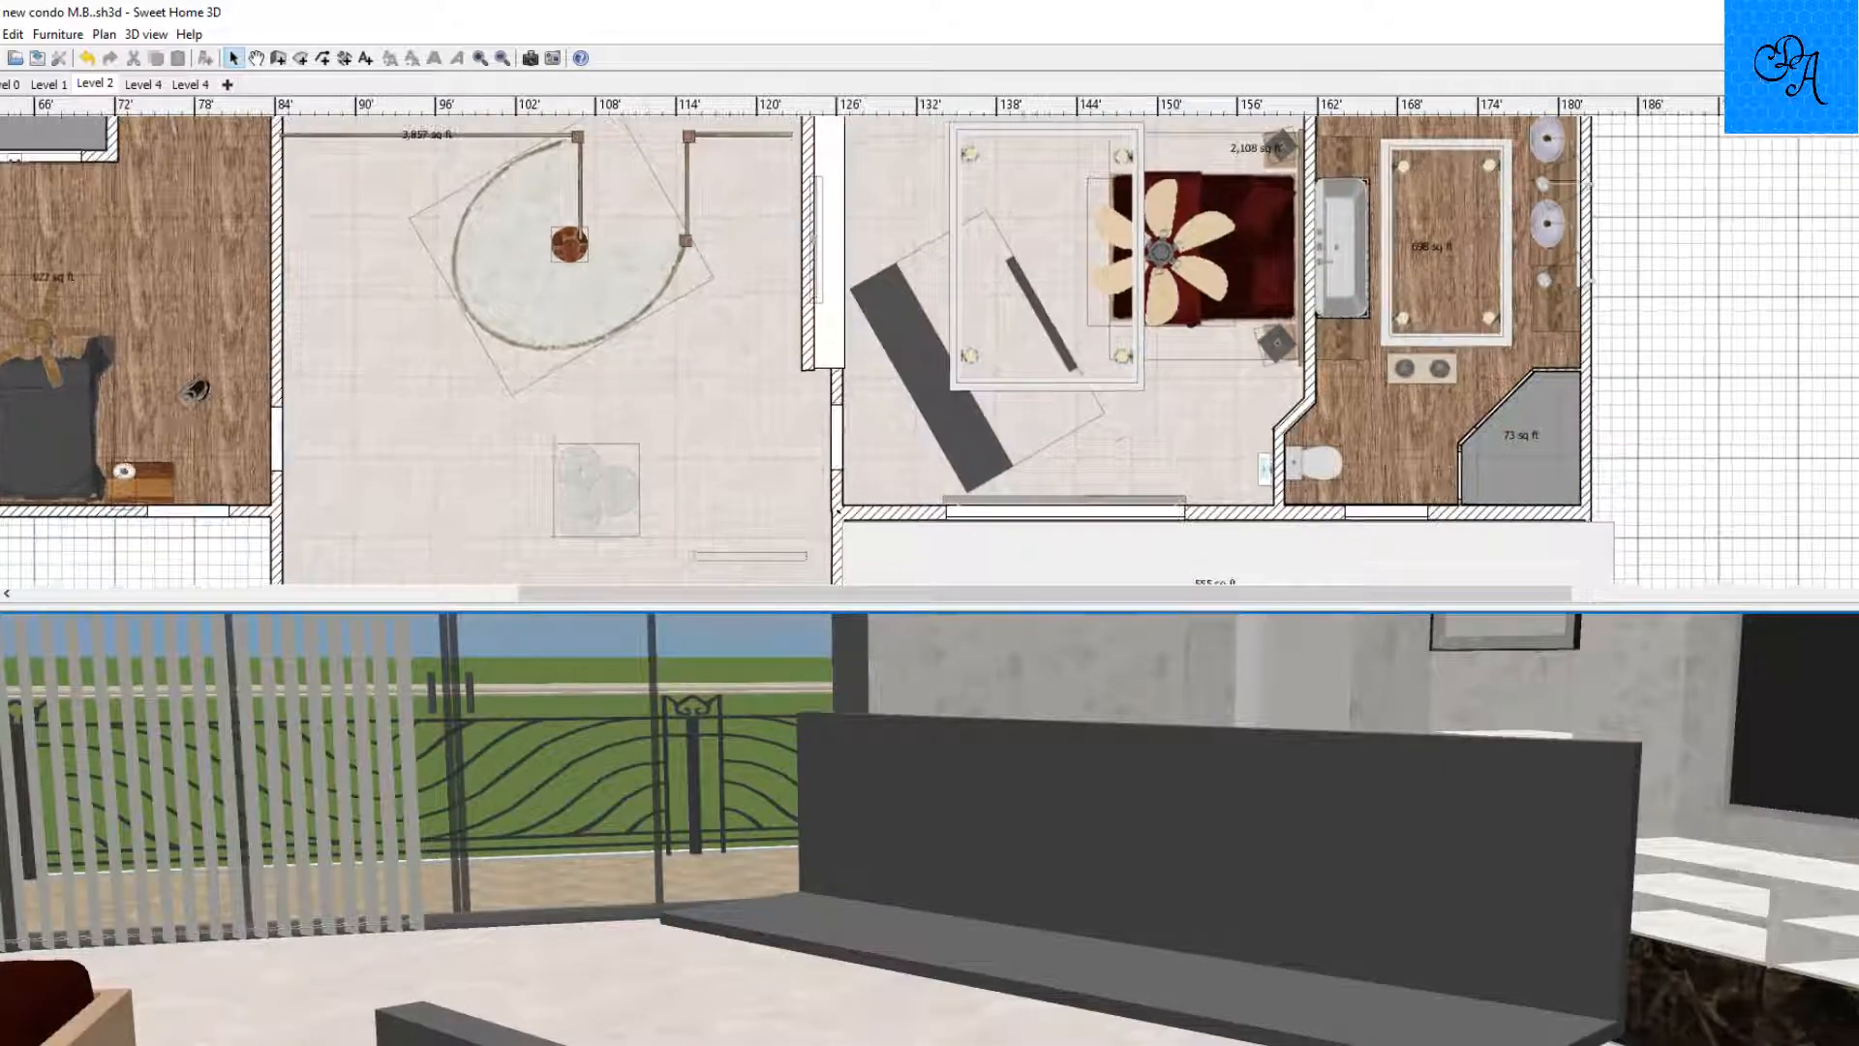
drag(0, 818, 708, 818)
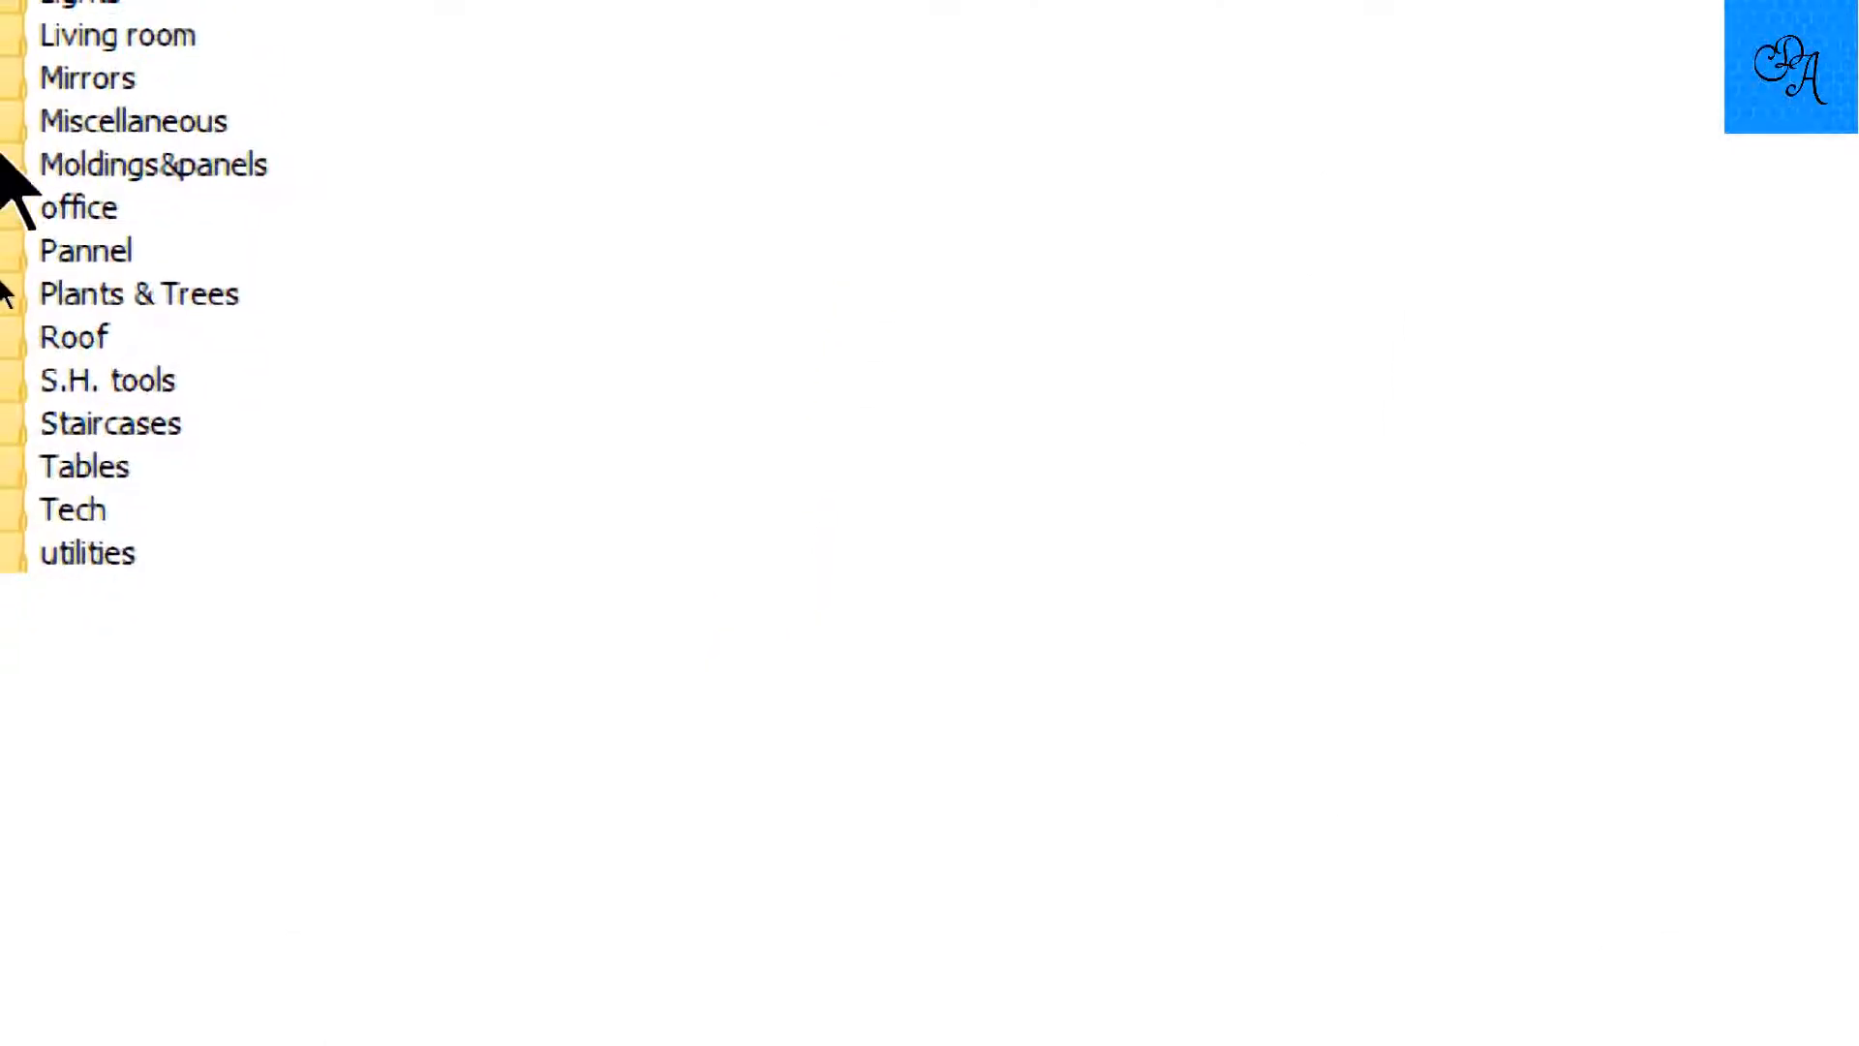
double_click(92, 121)
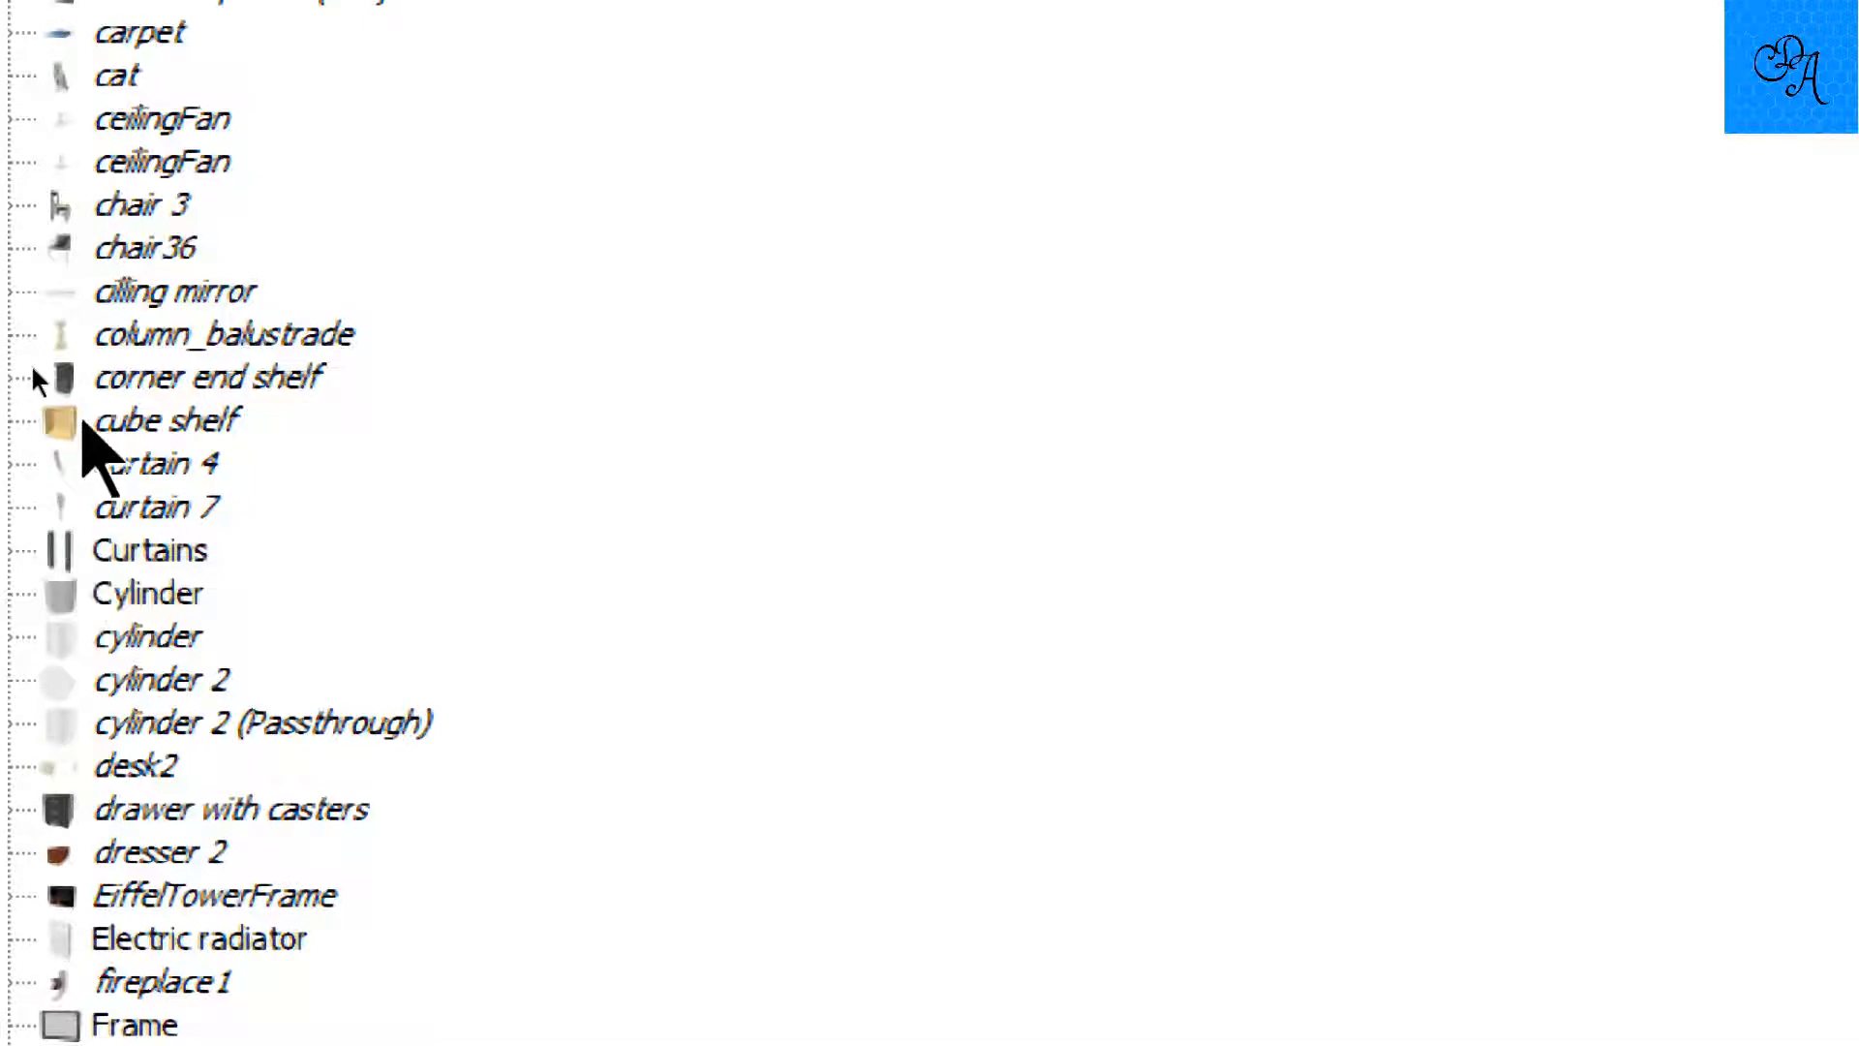
mouse_move(136, 295)
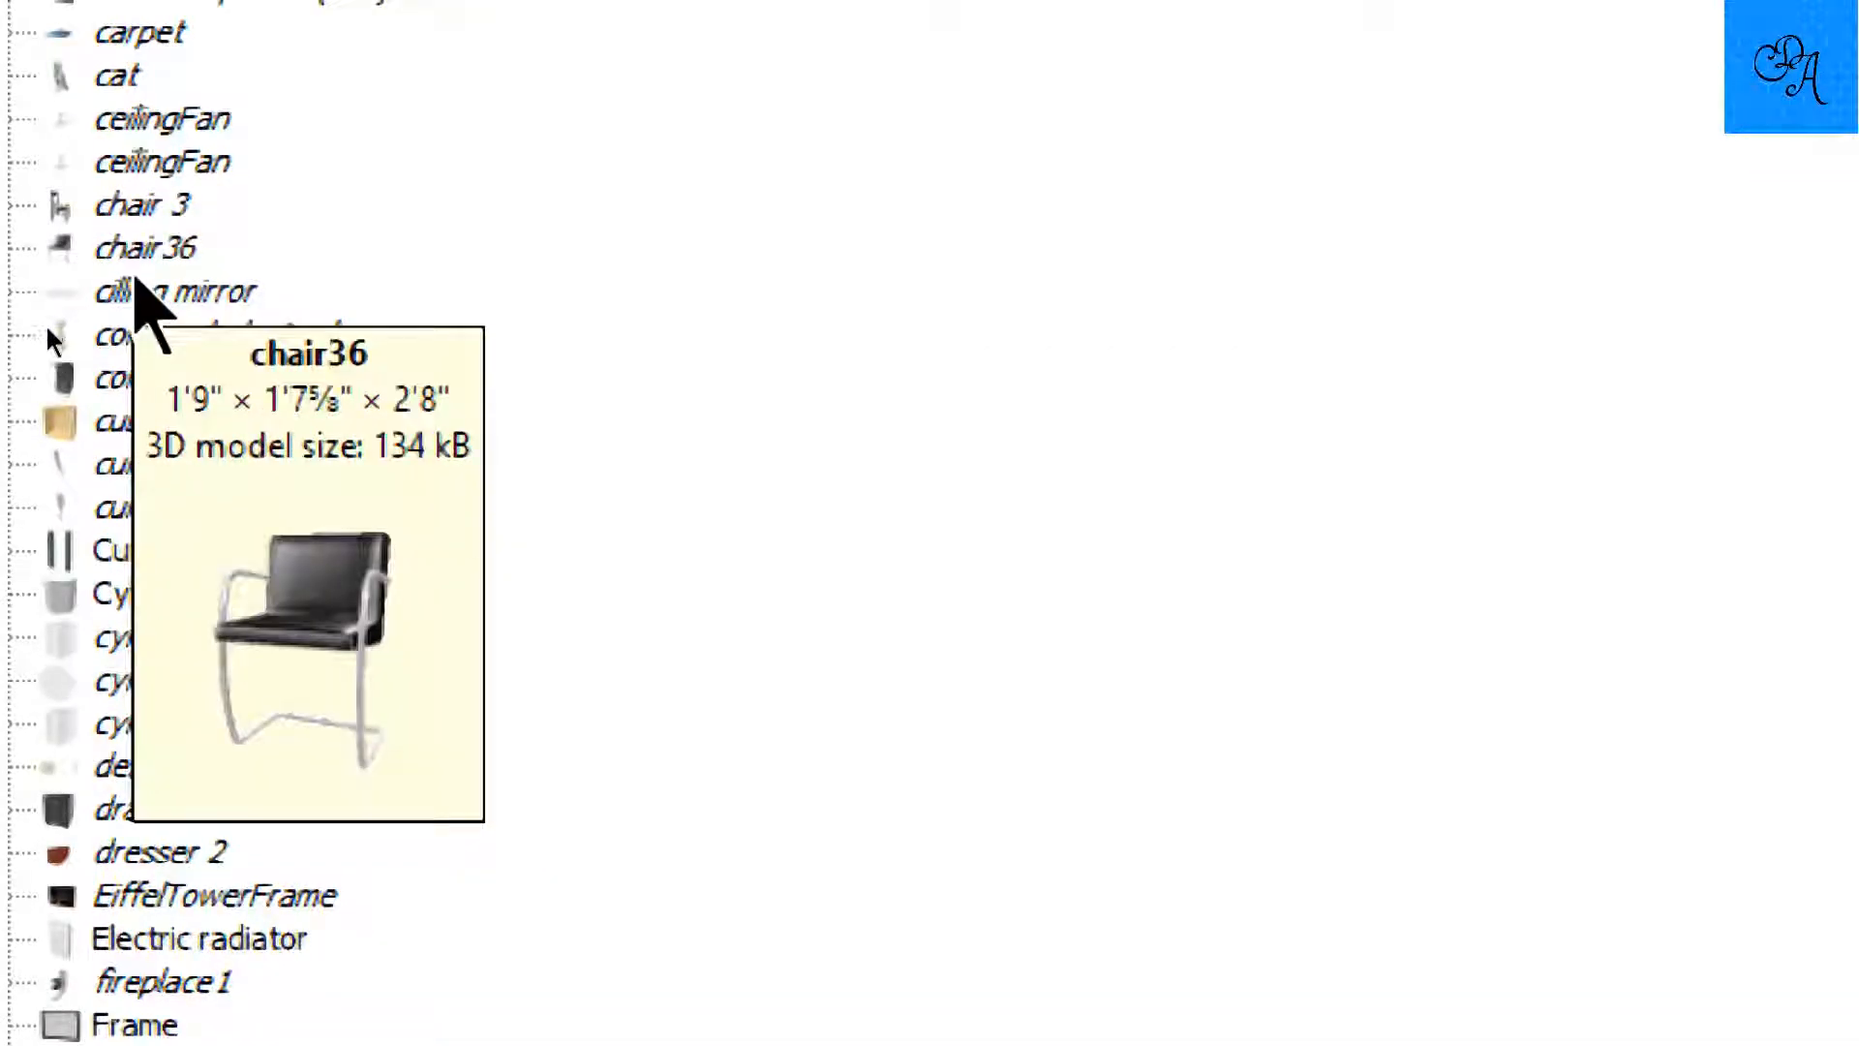
mouse_move(97, 129)
scroll(97, 136, up, 4)
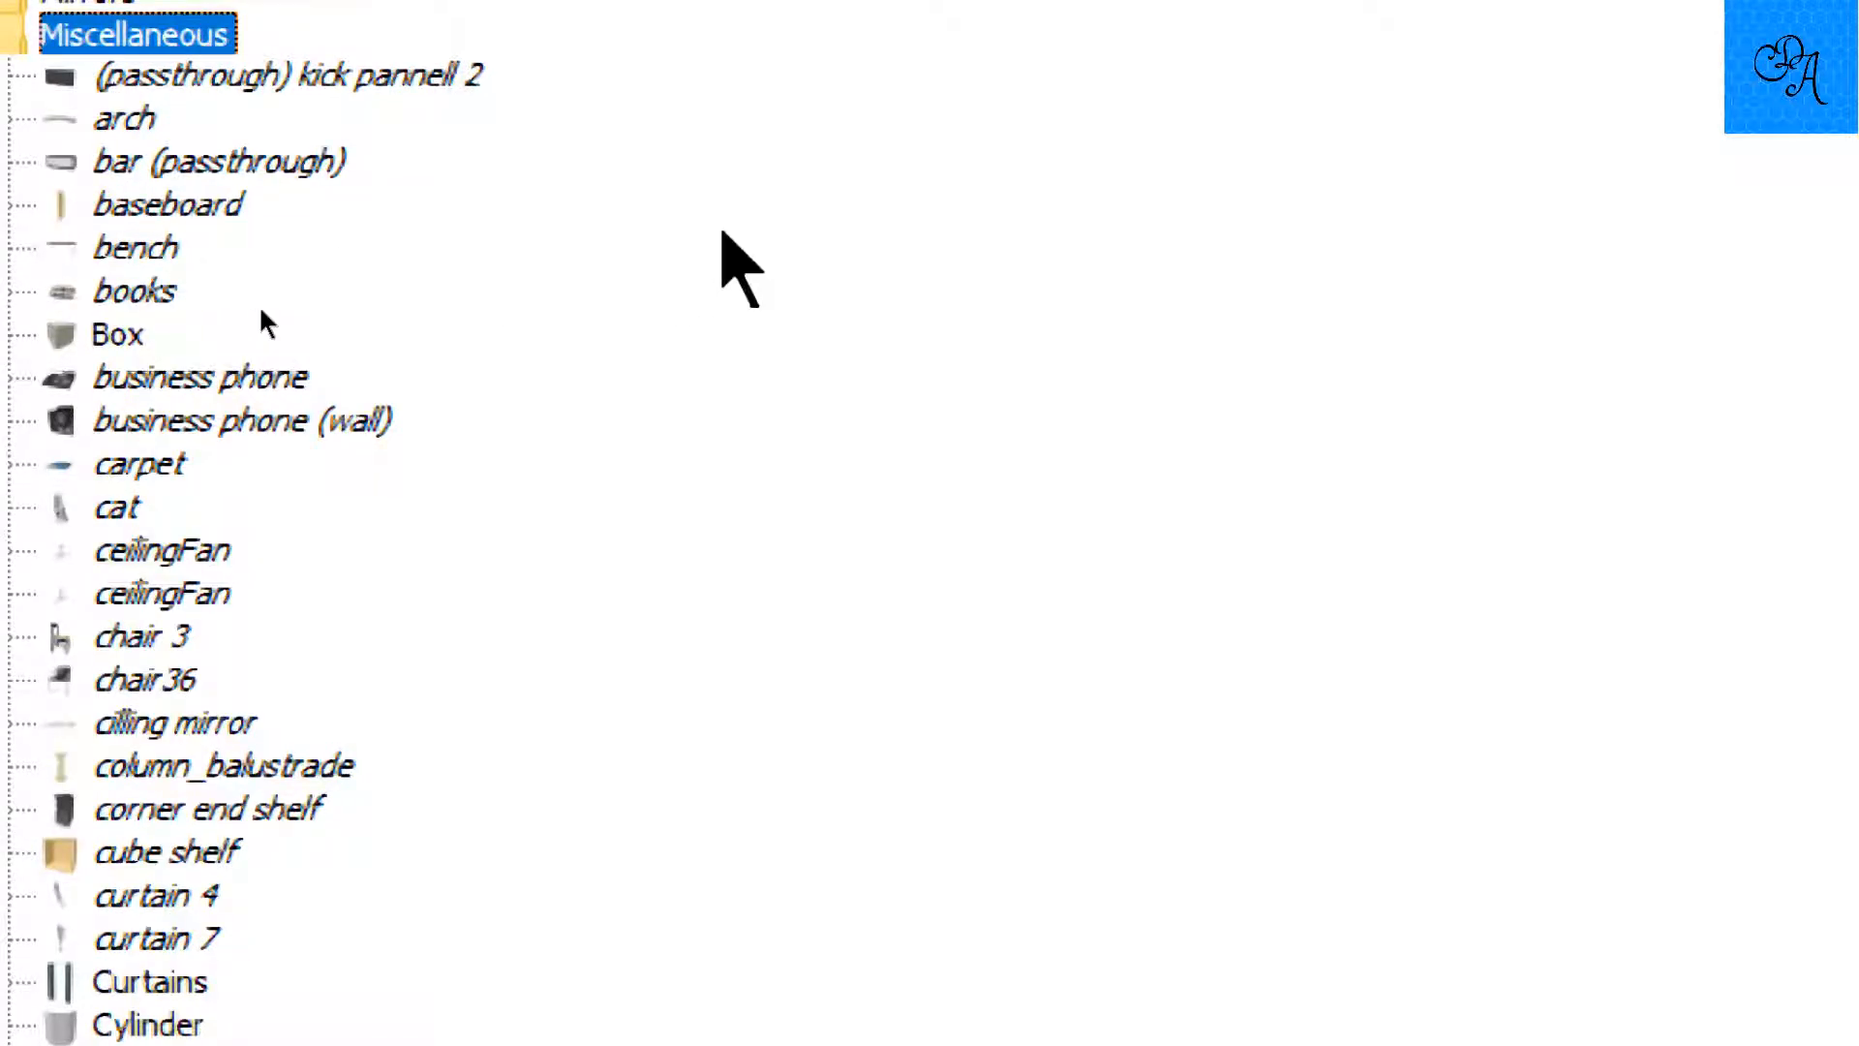
click(119, 336)
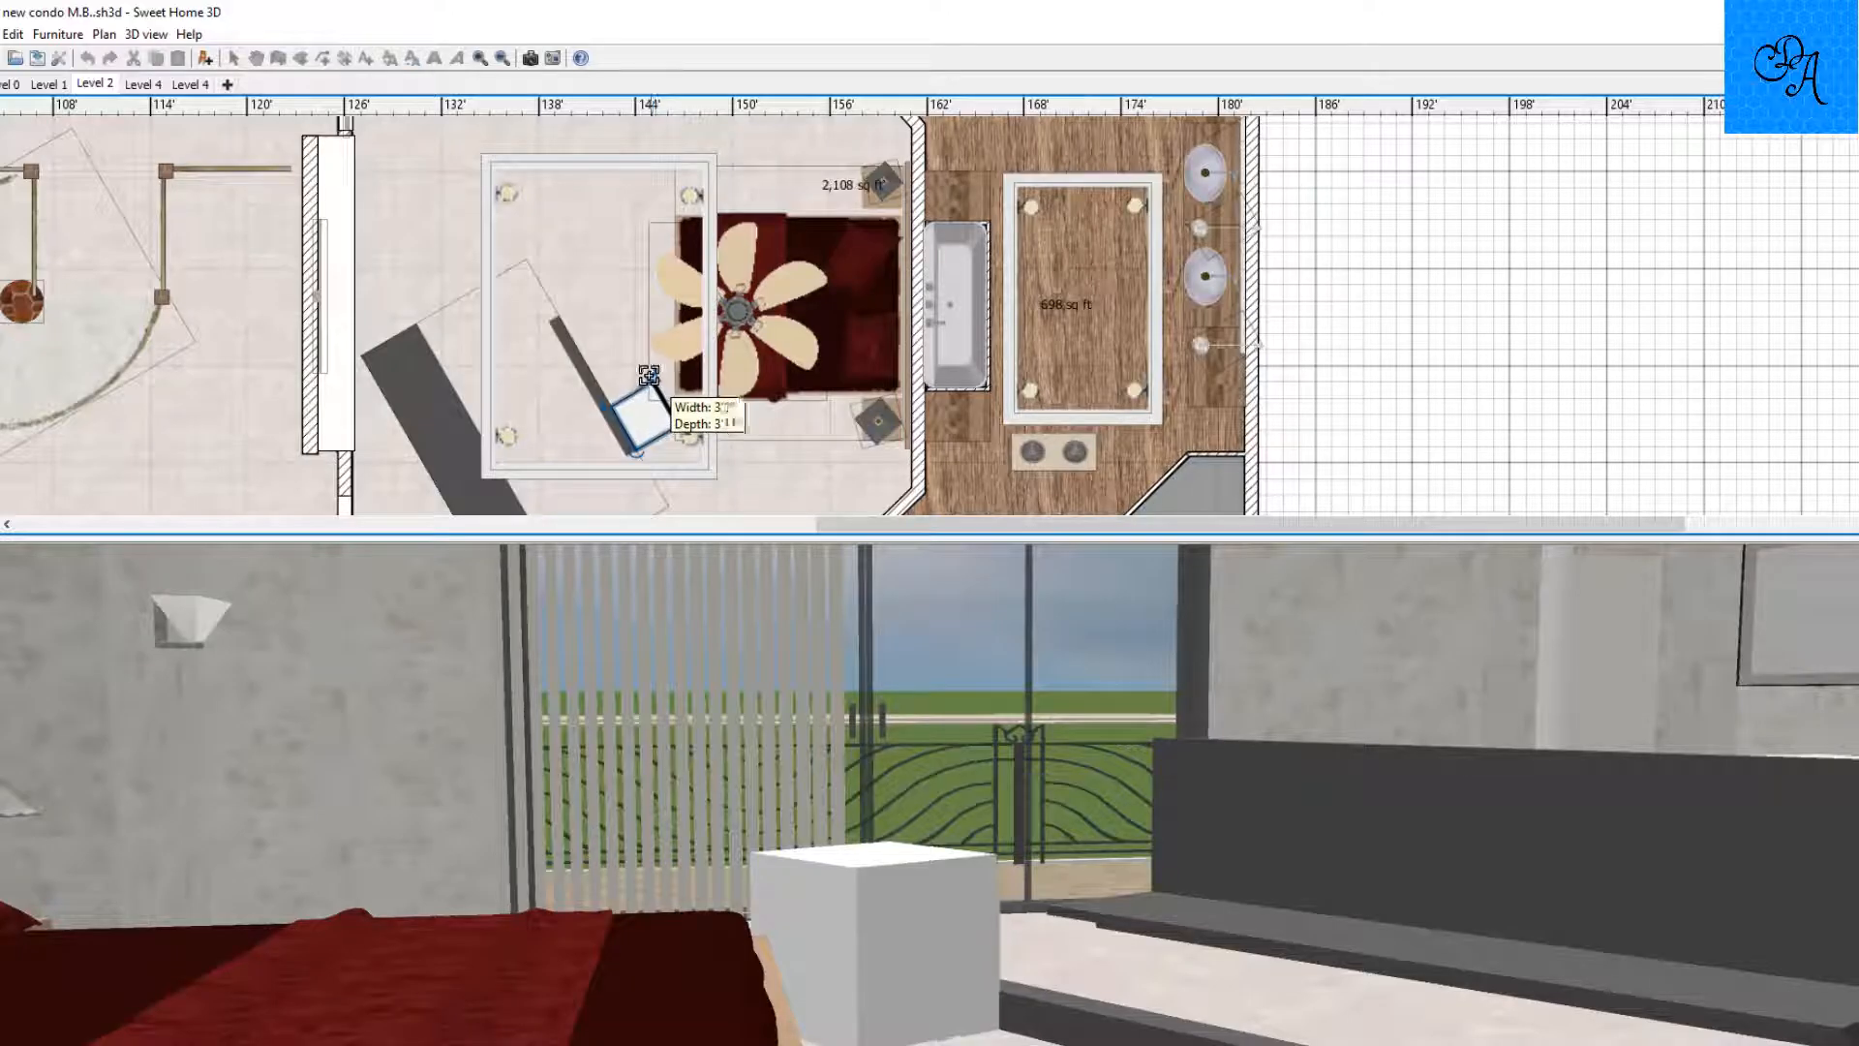
Resize the white box into a long narrow block running alongside the dark bar, fine-tuning its edges to the bar.
drag(649, 375, 579, 299)
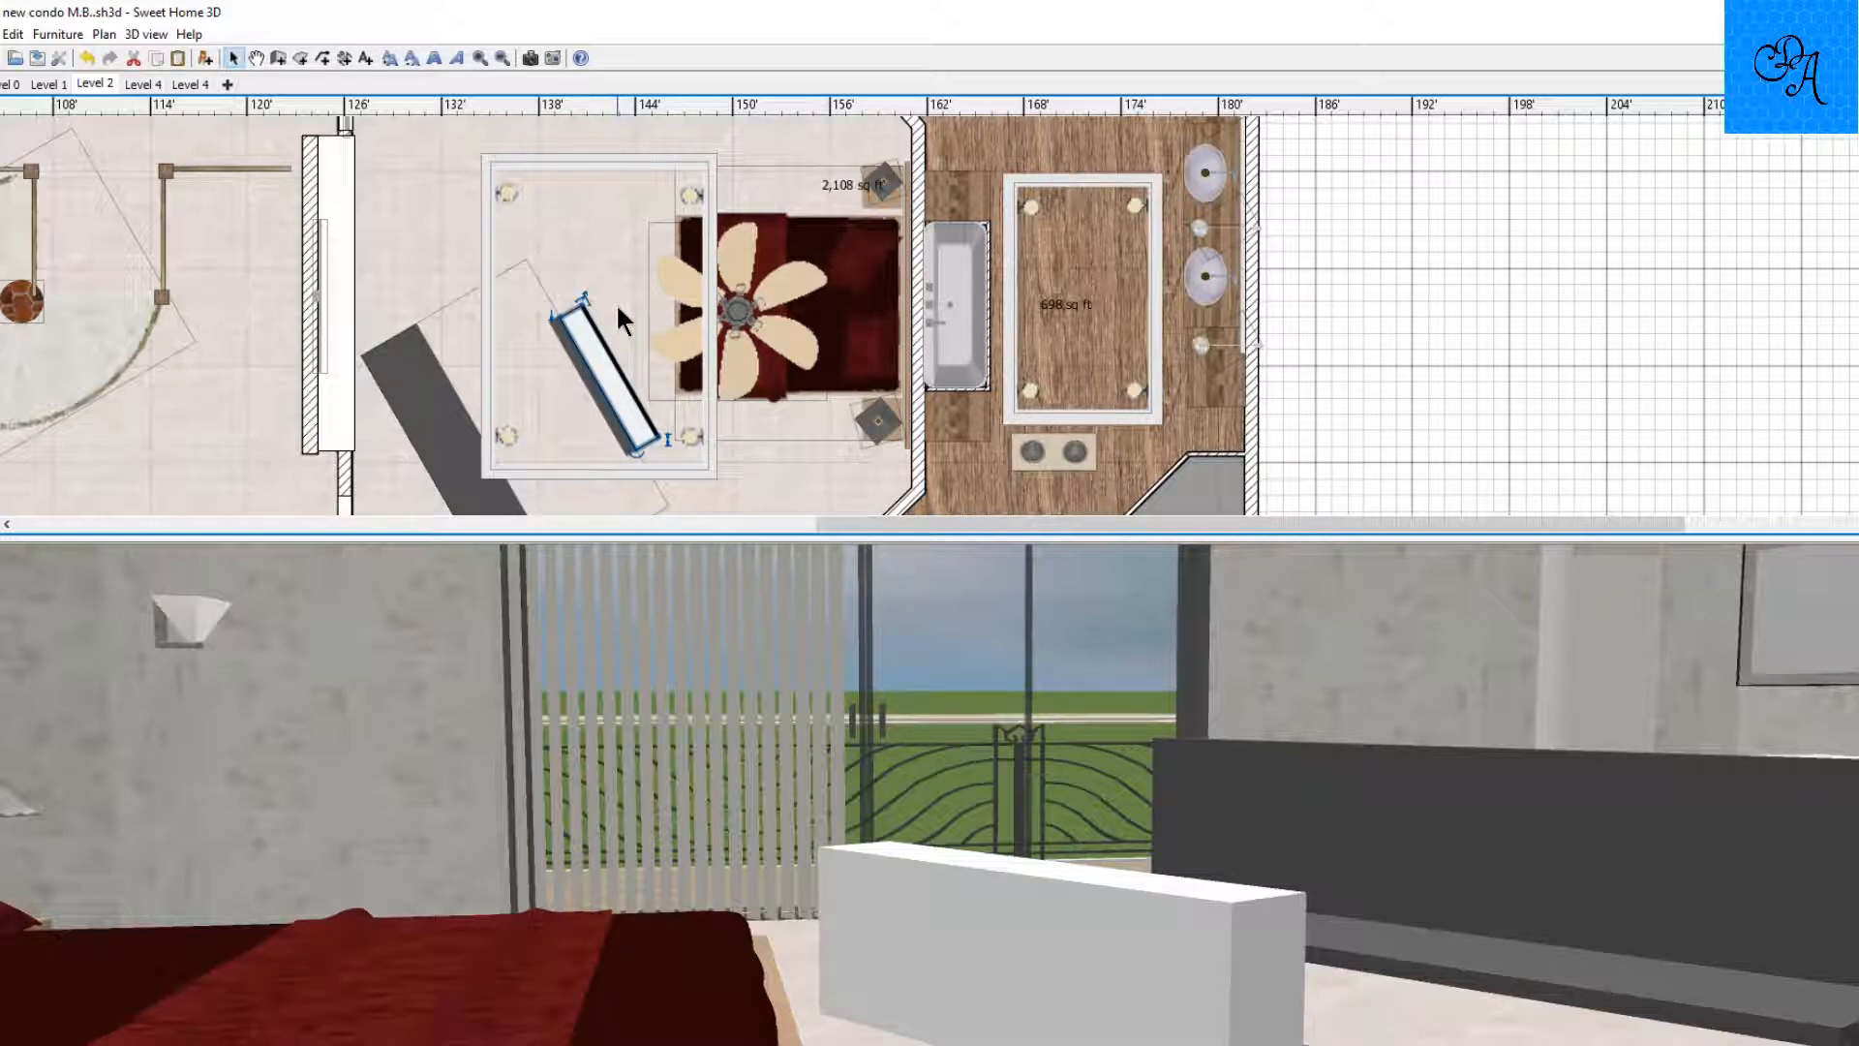
scroll(575, 404, up, 4)
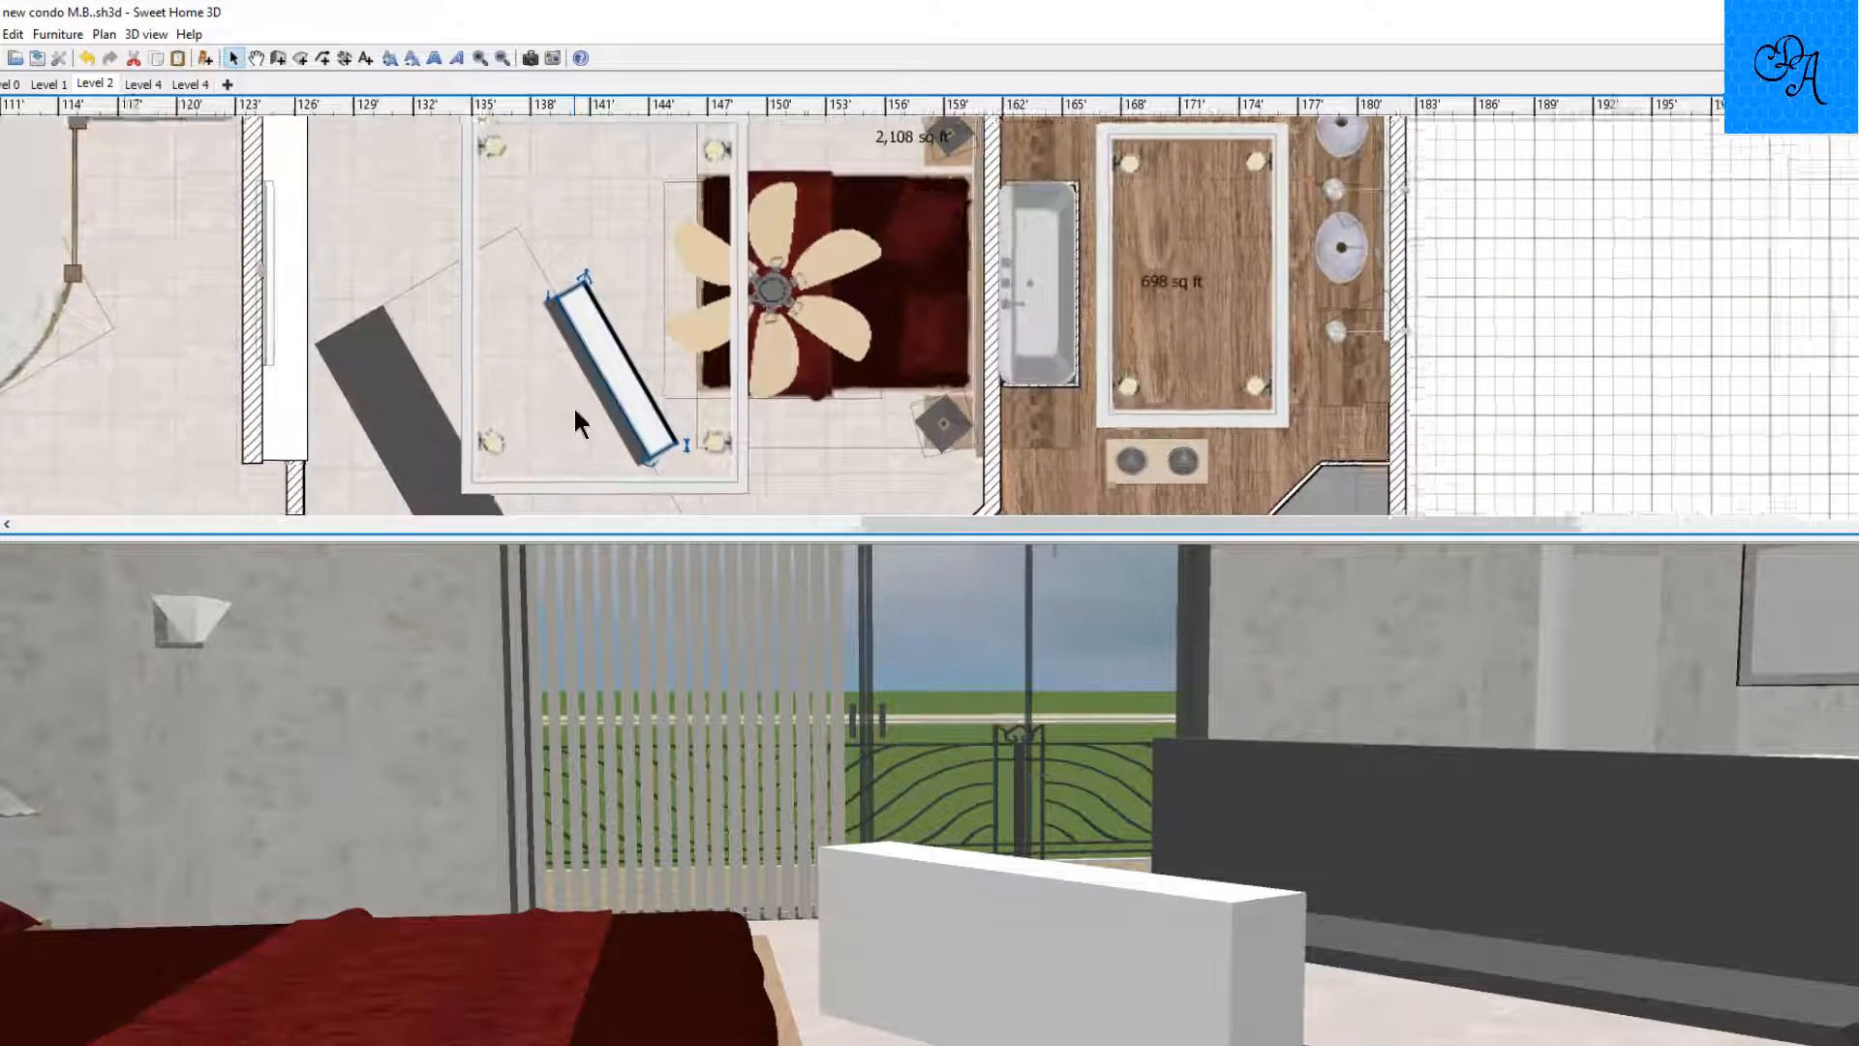
scroll(573, 405, up, 2)
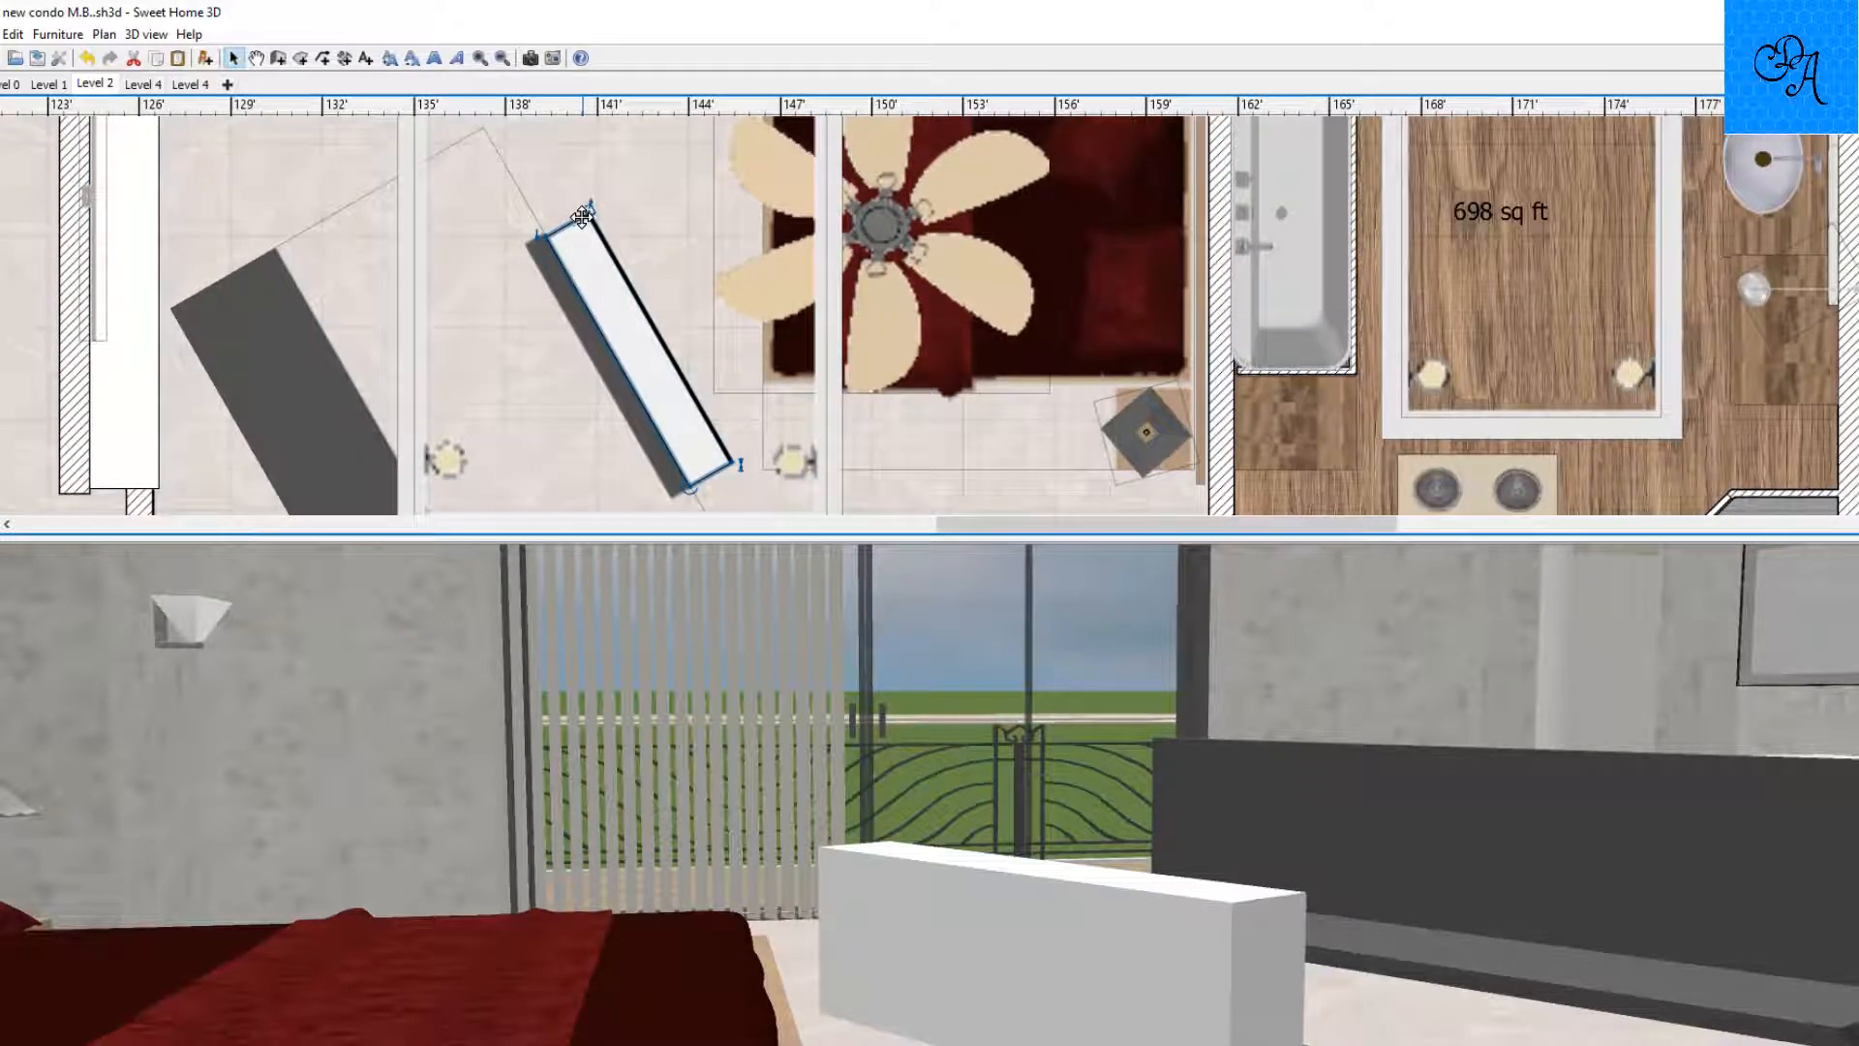
drag(585, 208, 581, 205)
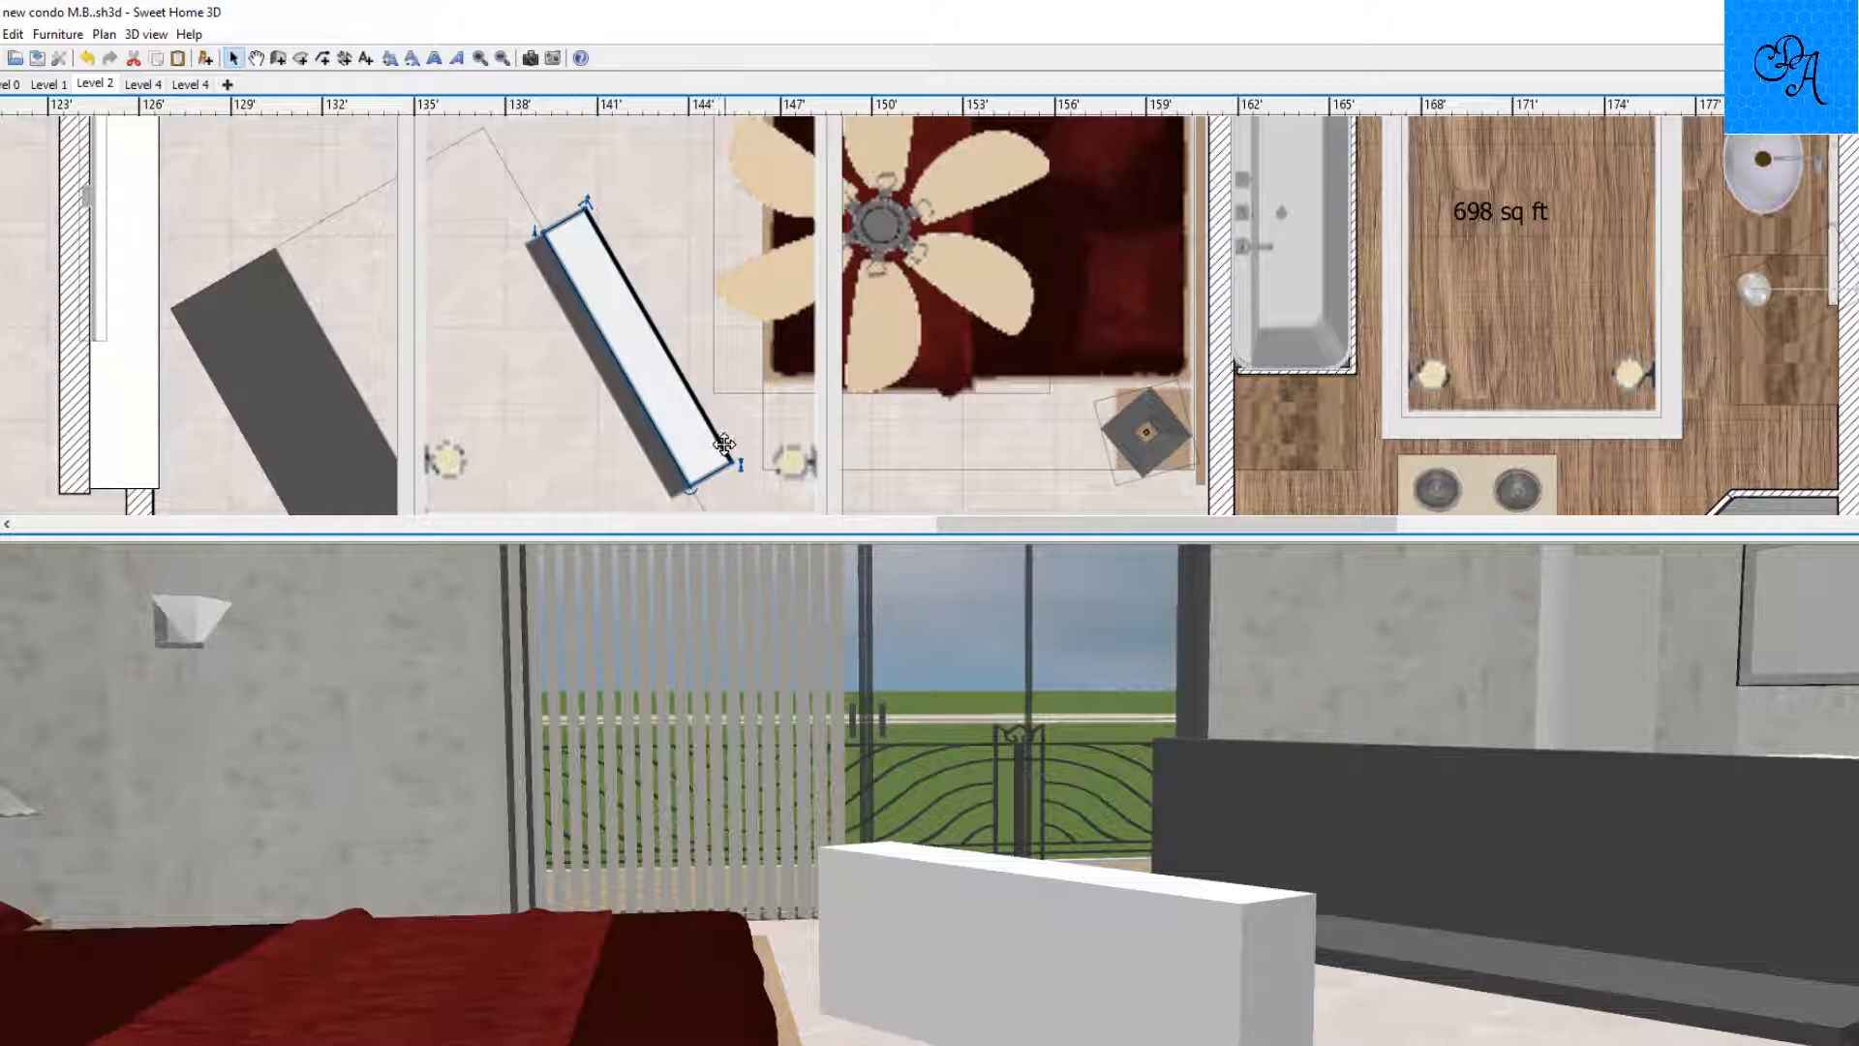
drag(733, 463, 733, 499)
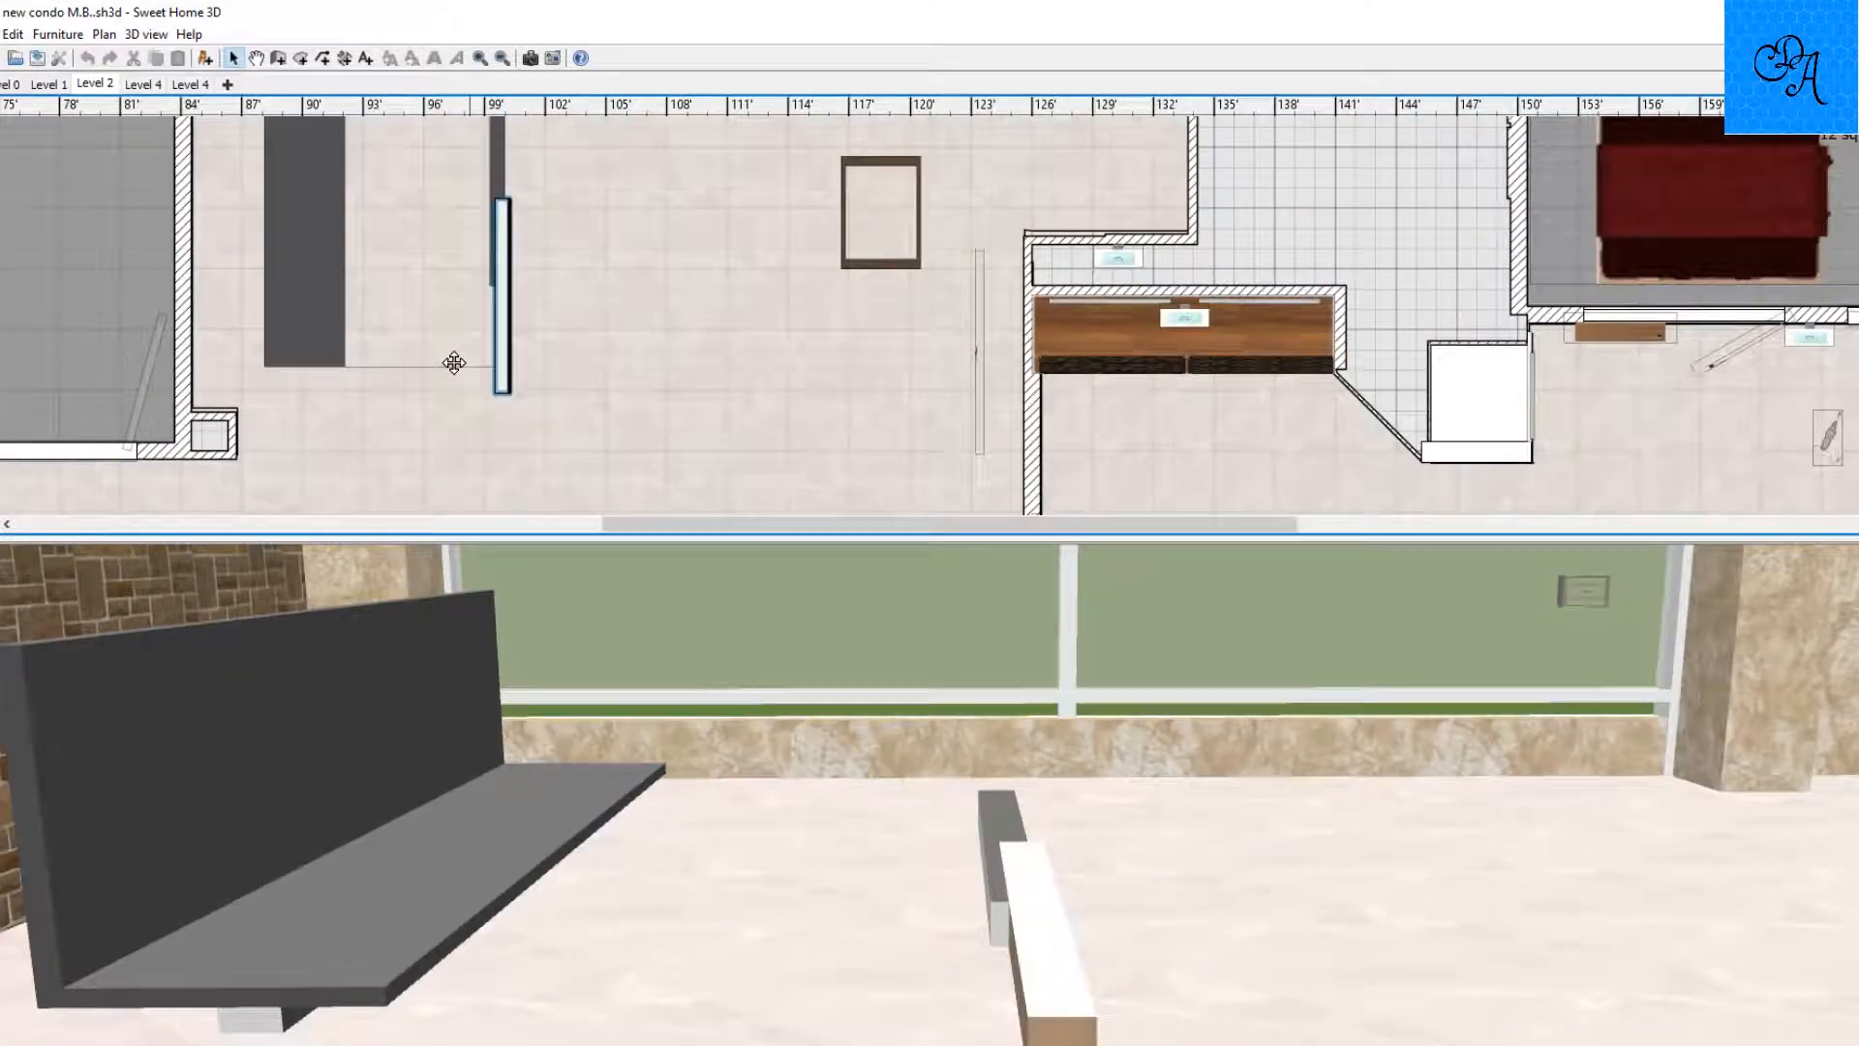
Move the long white box beside the wide dark panel, and review the MB Bed's furniture properties without changing them.
drag(454, 363, 376, 368)
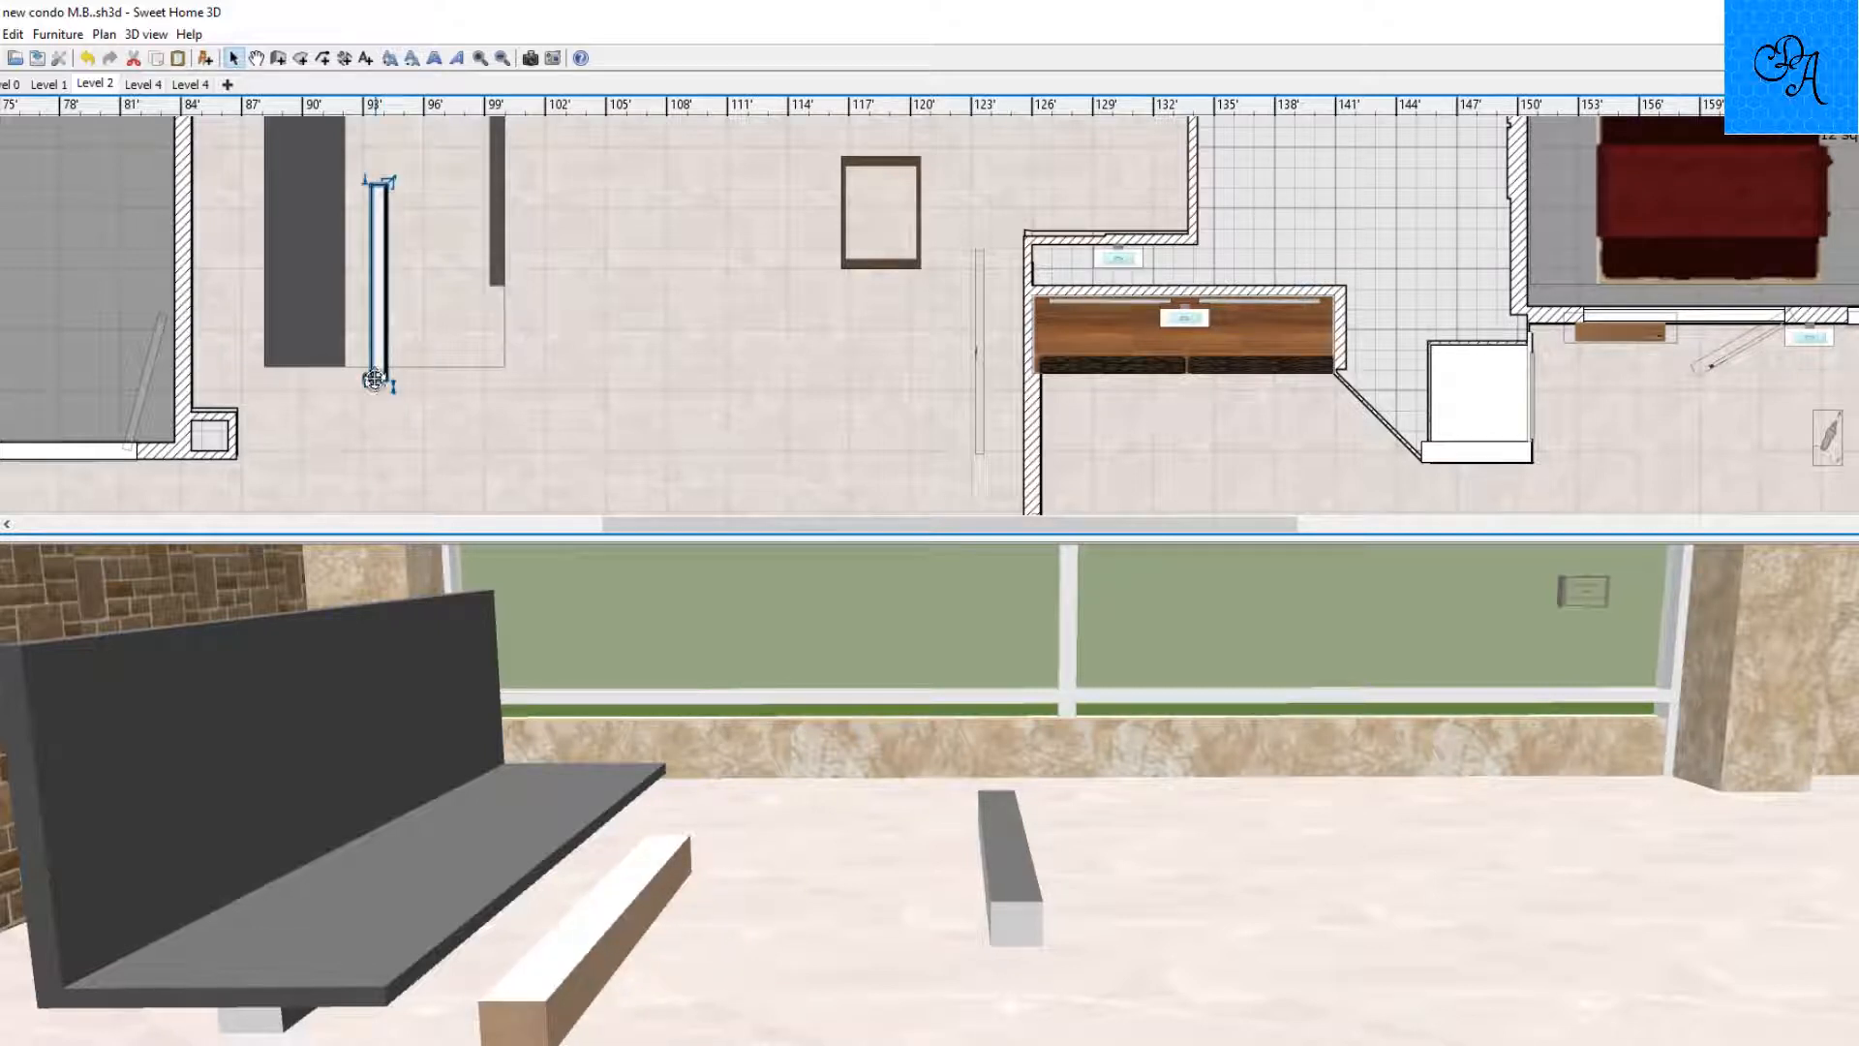
drag(666, 523, 506, 527)
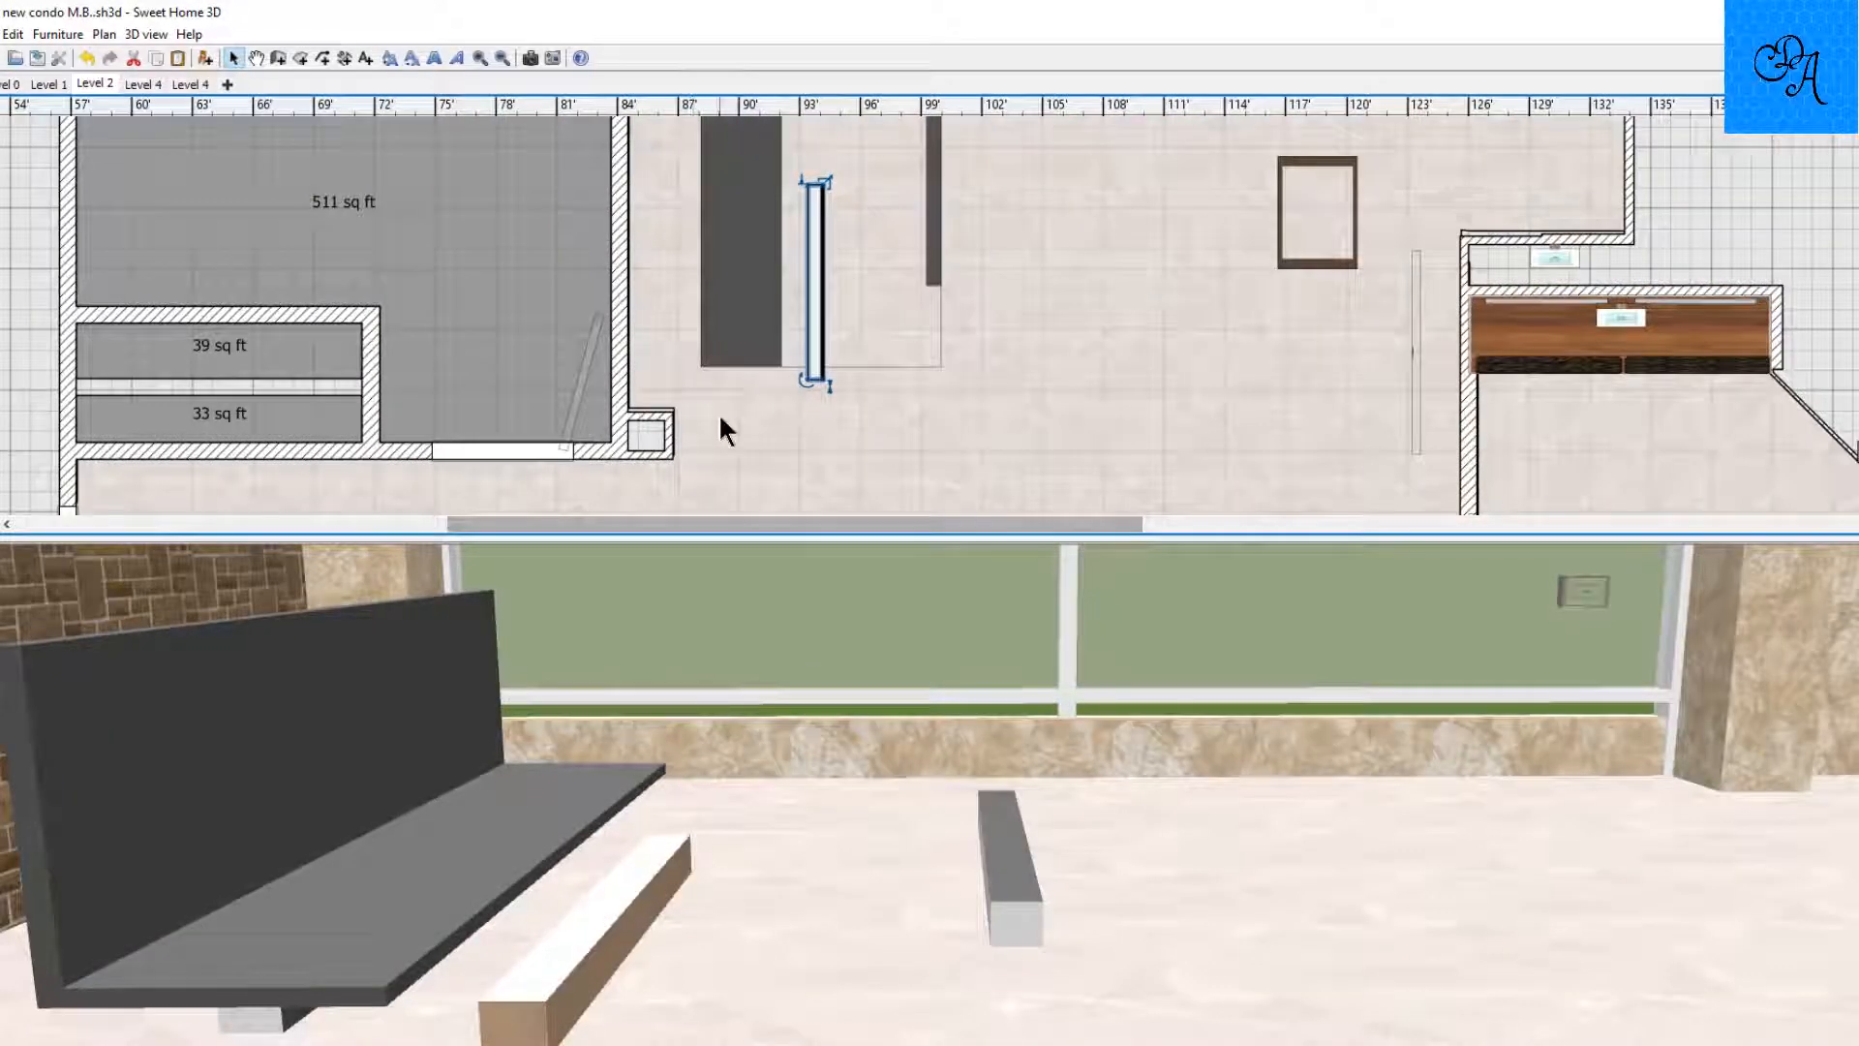
ctrl+scroll(718, 413, up, 4)
ctrl+scroll(897, 392, up, 2)
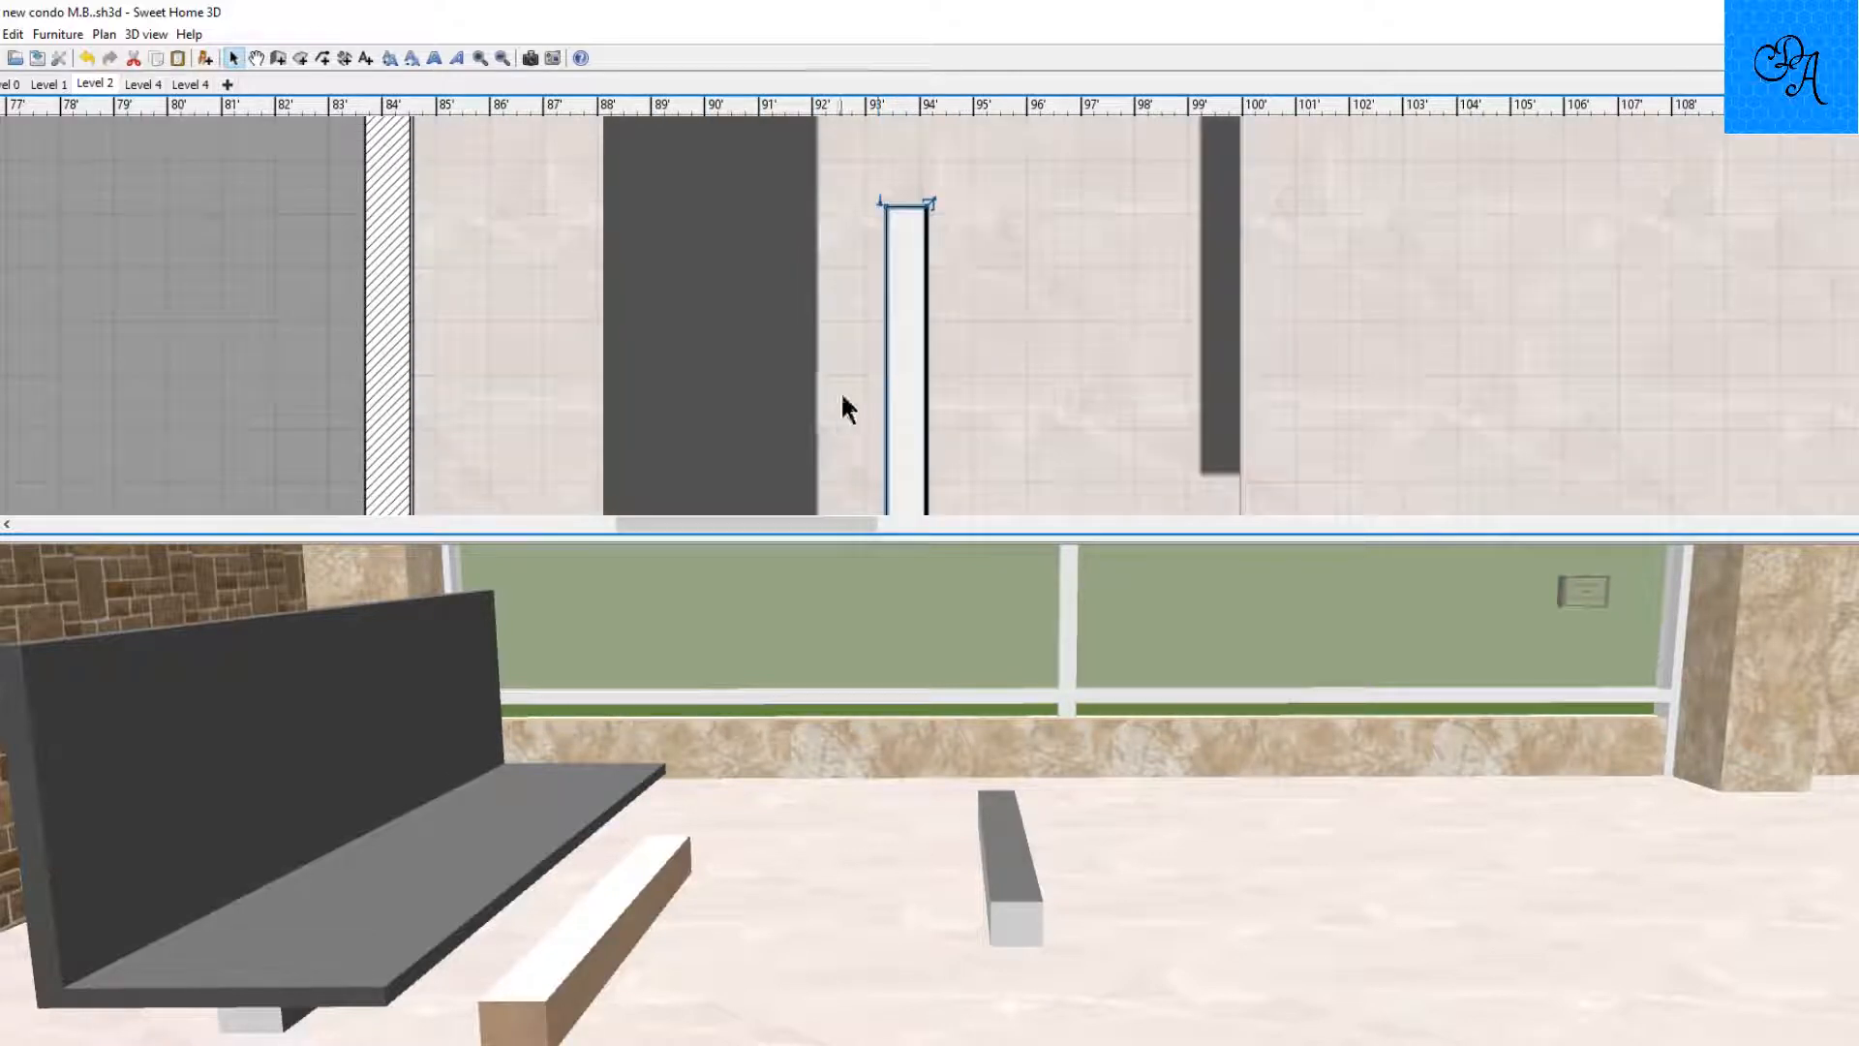
double_click(685, 393)
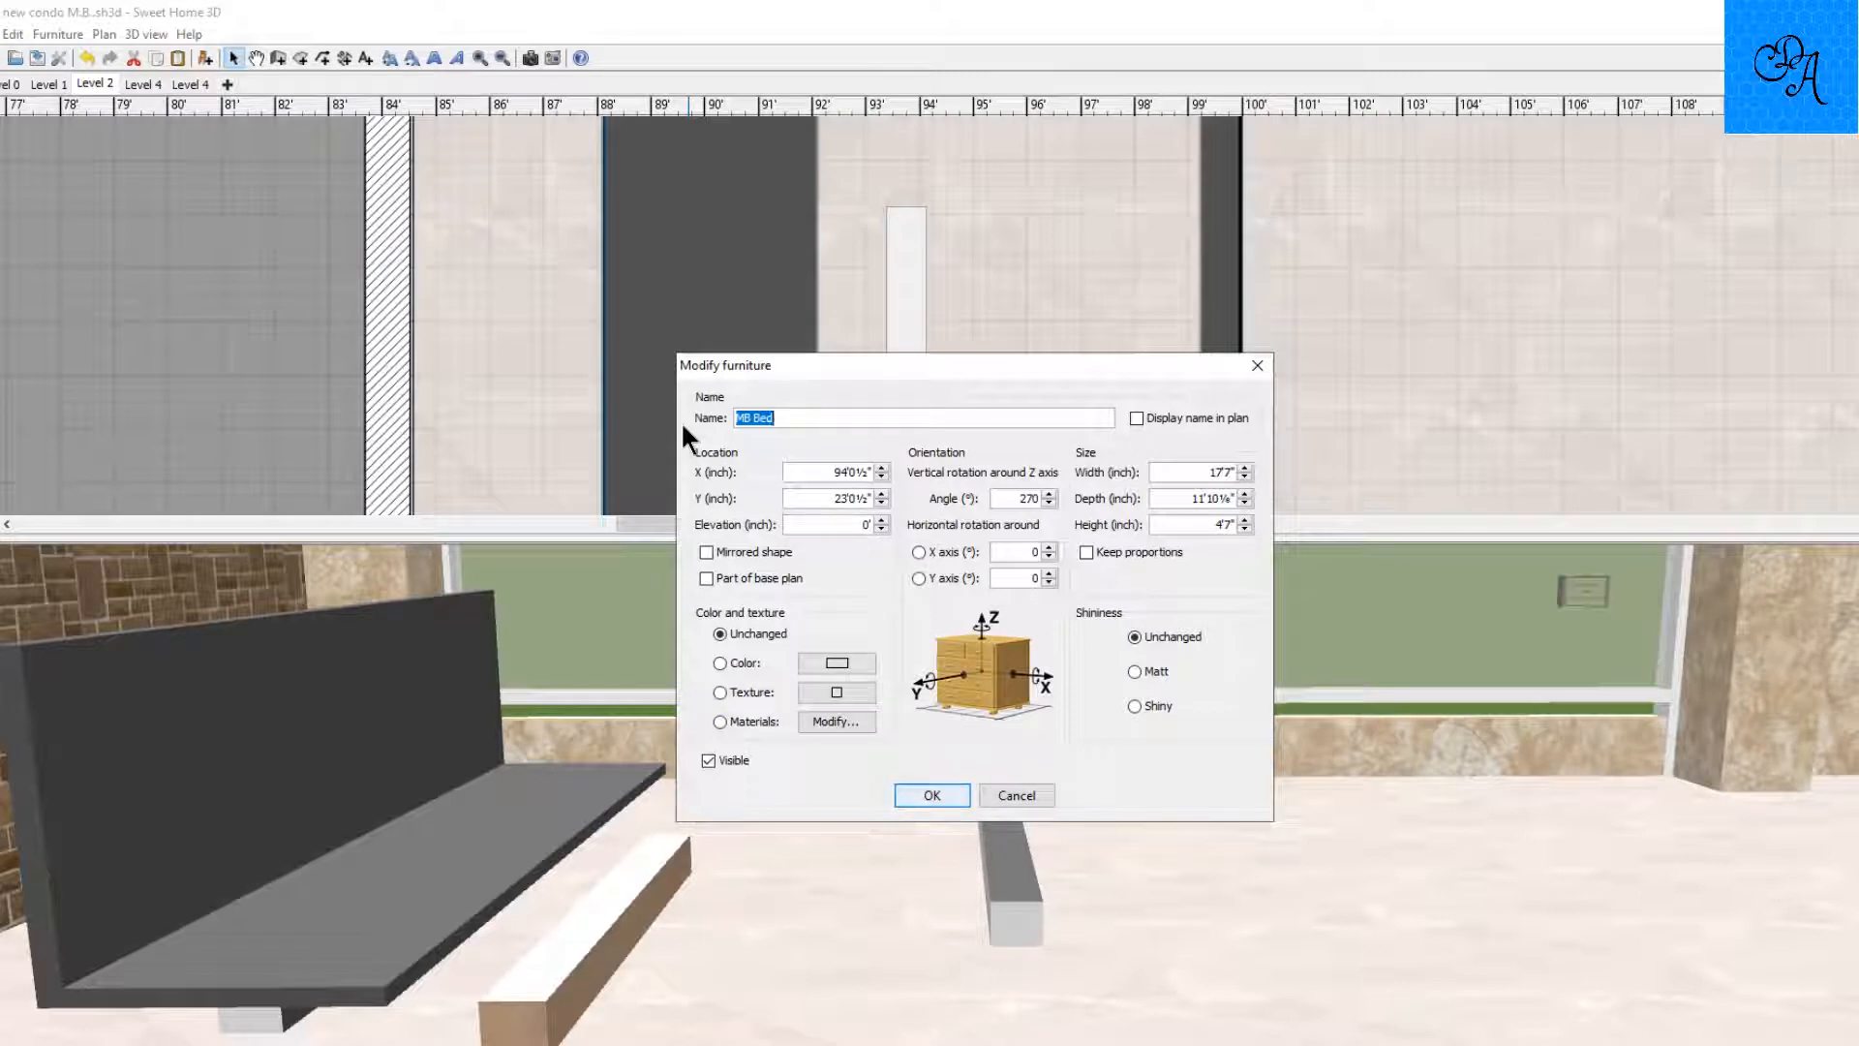
key(Return)
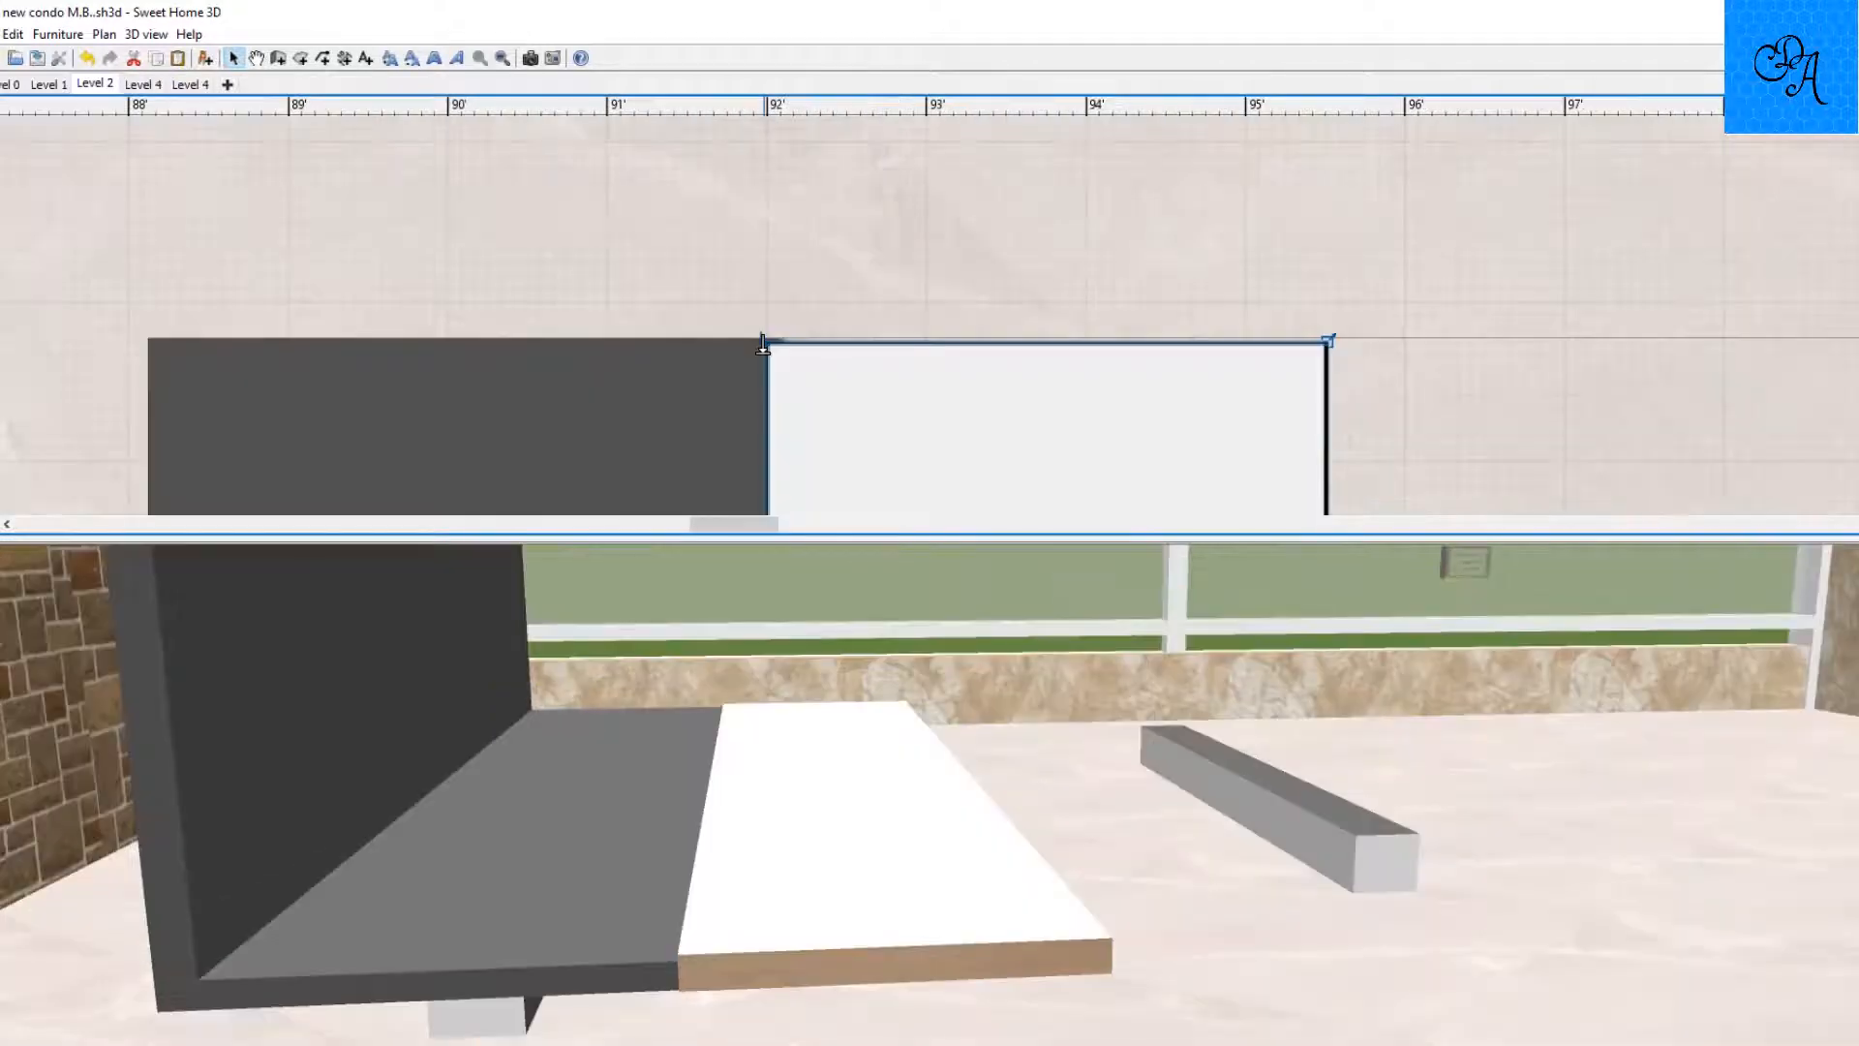
Fine-tune the widened white box's elevation and height to line up with the adjoining dark panel.
drag(763, 340, 763, 344)
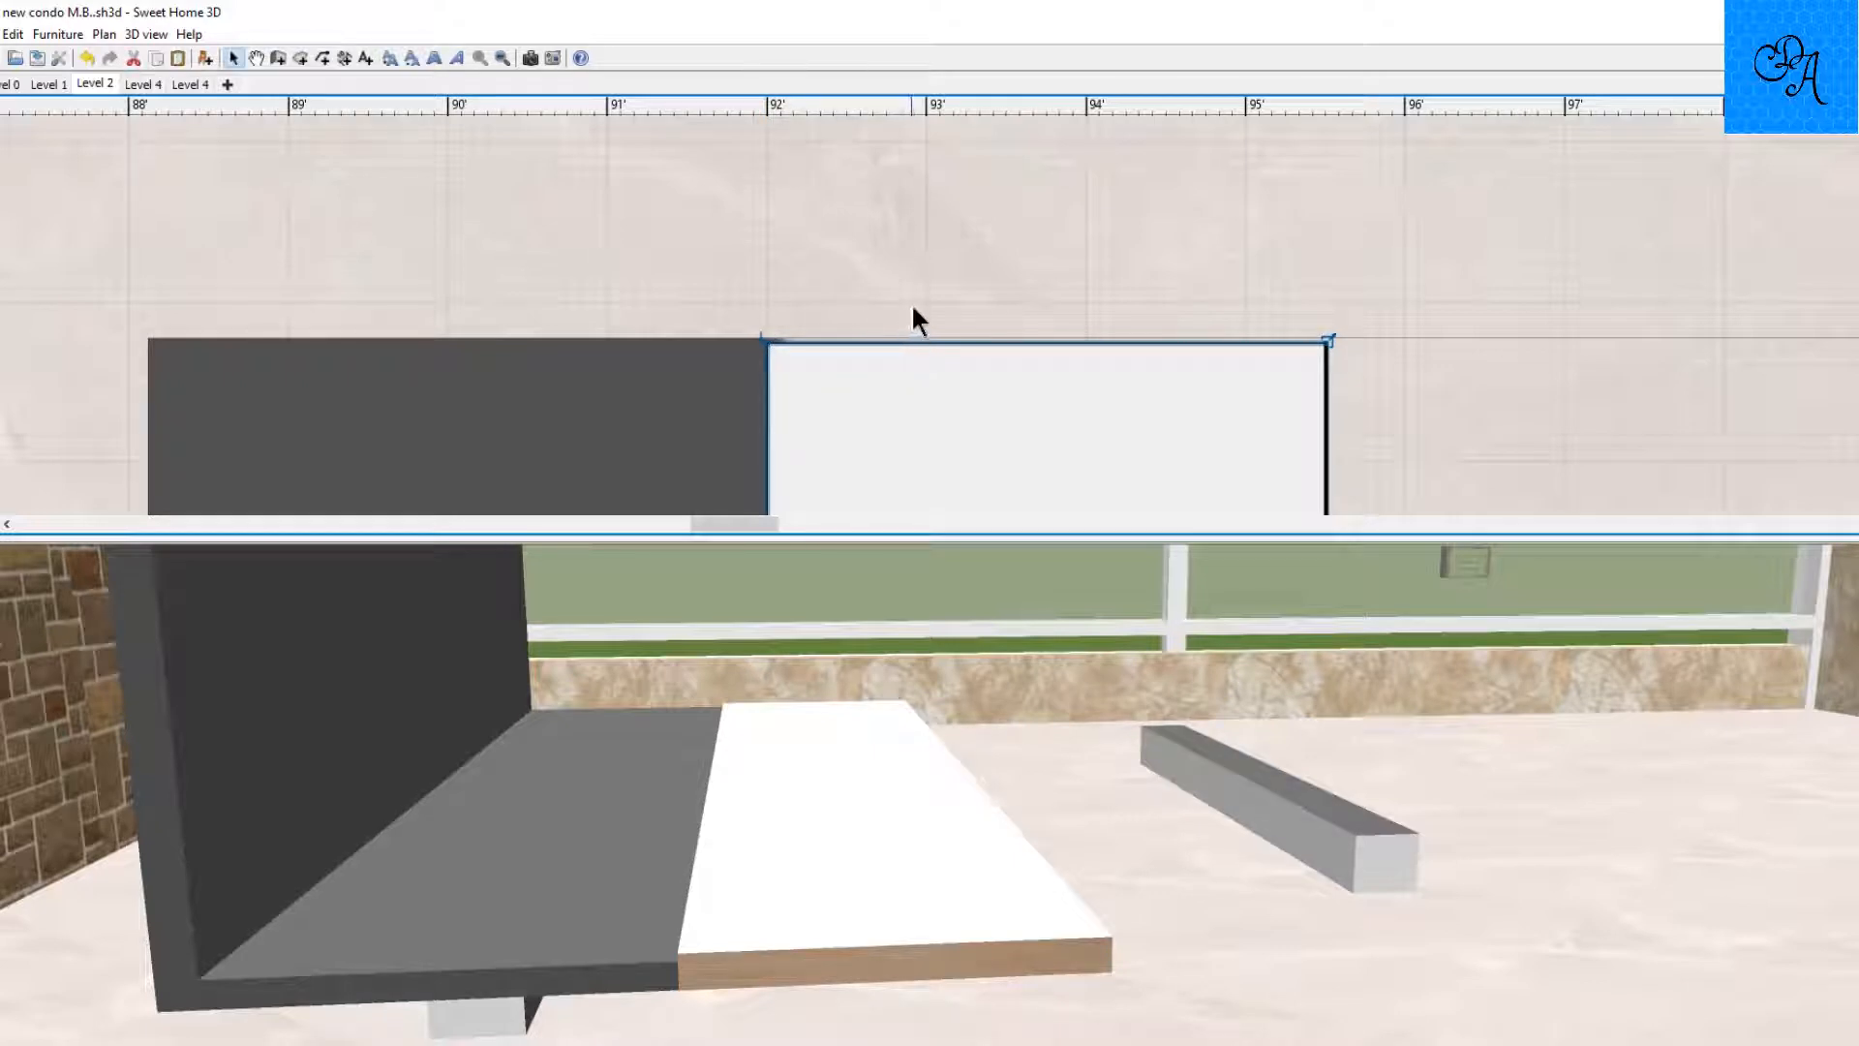
scroll(939, 308, down, 3)
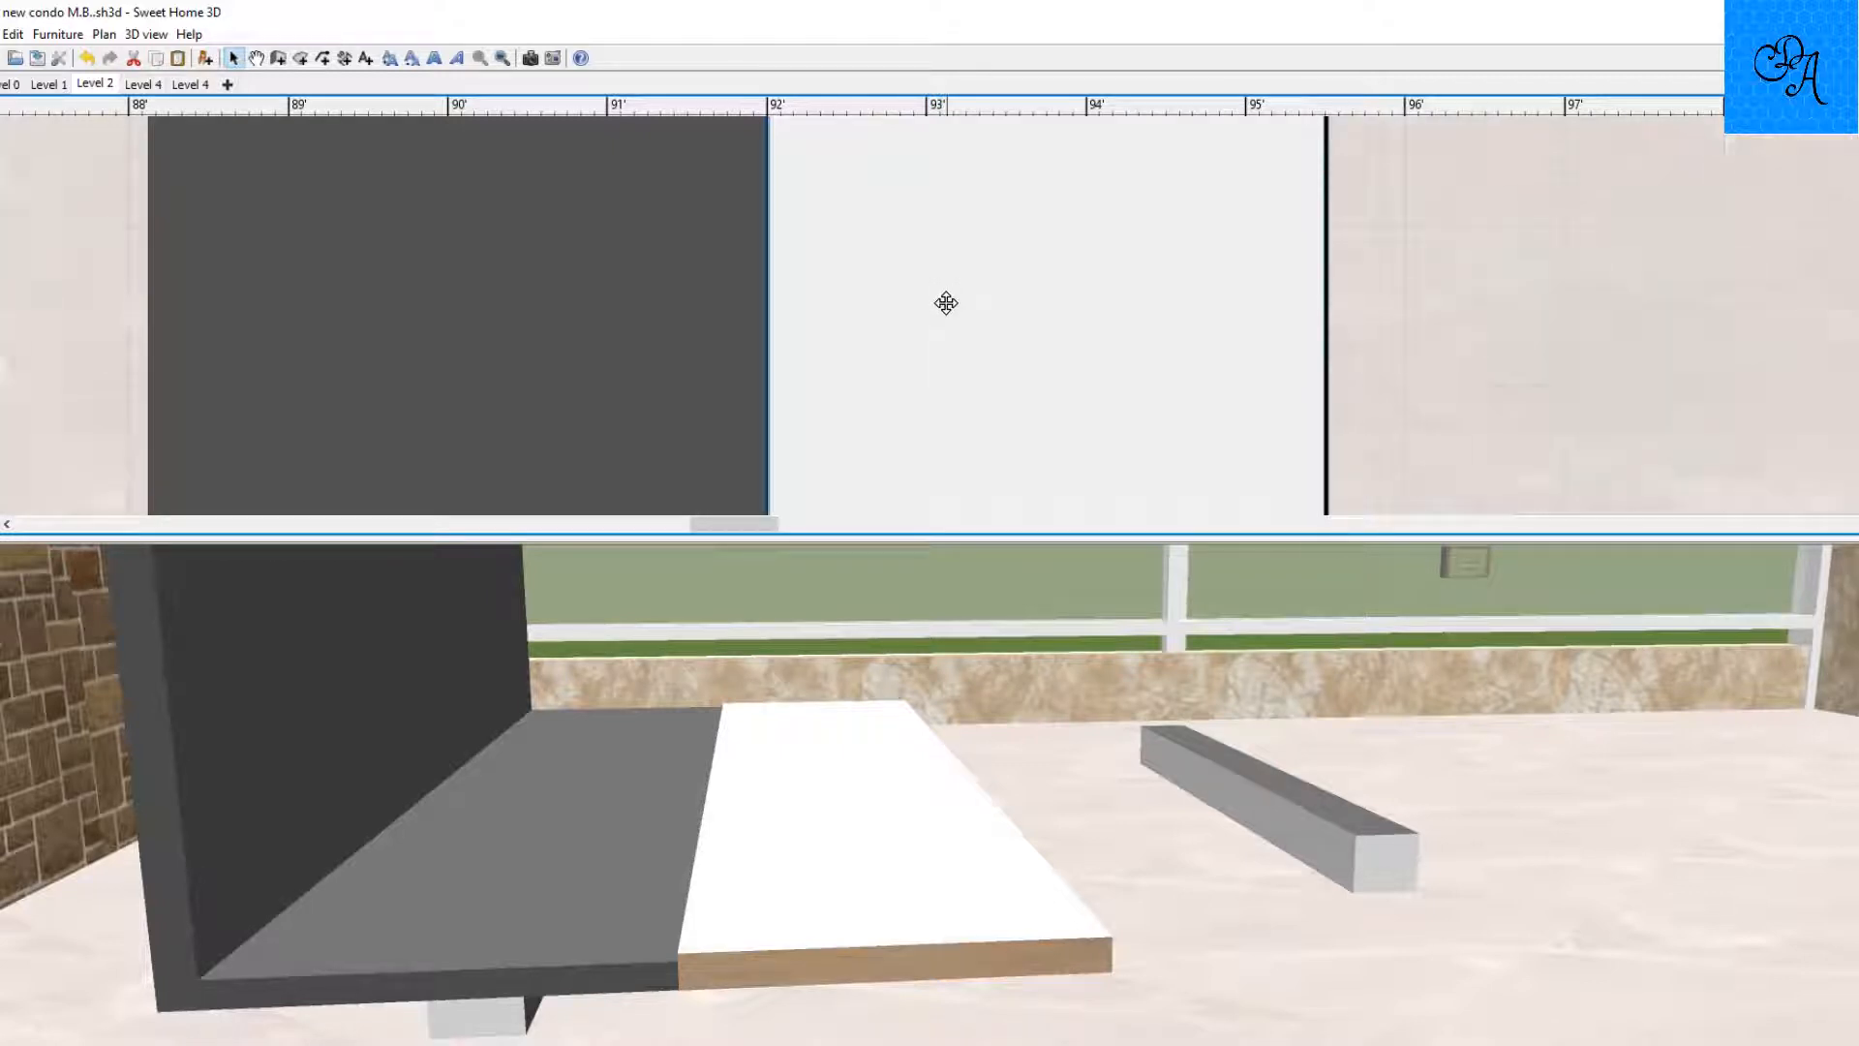
scroll(950, 308, down, 6)
scroll(950, 308, up, 1)
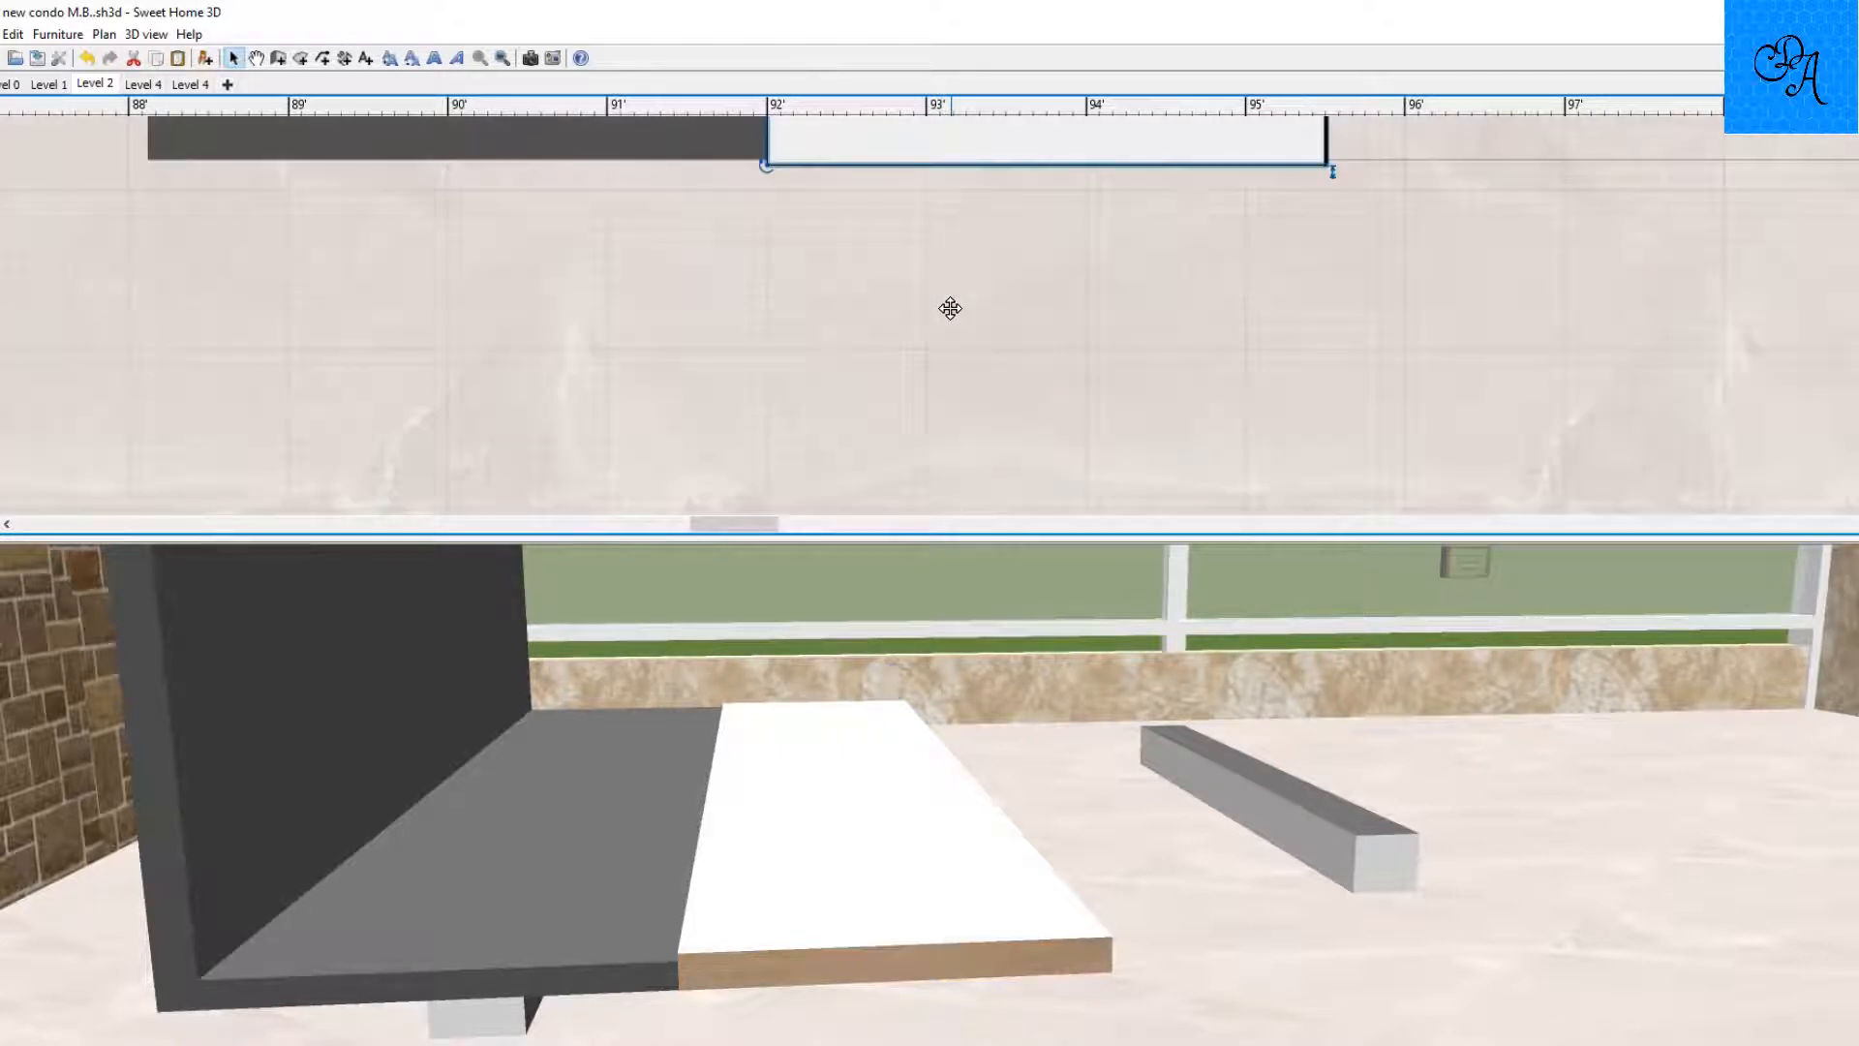
scroll(950, 308, up, 5)
scroll(1229, 412, down, 2)
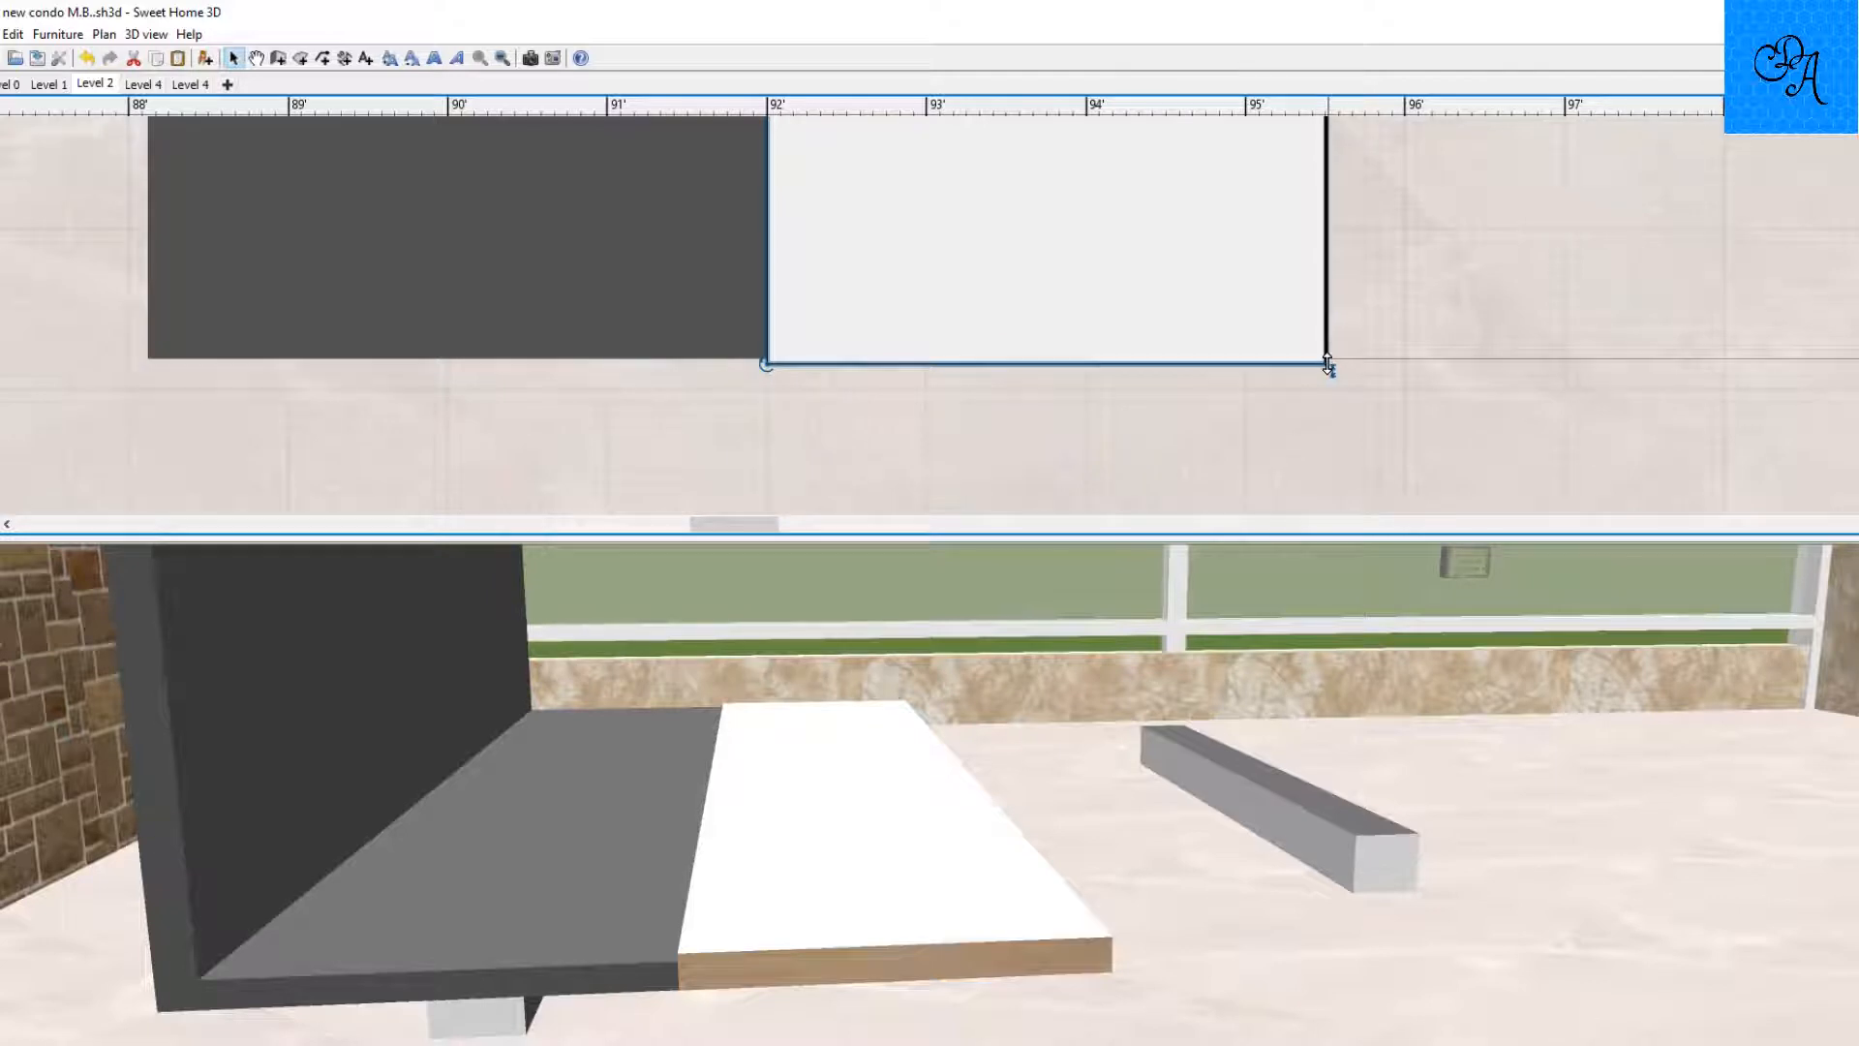
drag(1327, 363, 1329, 375)
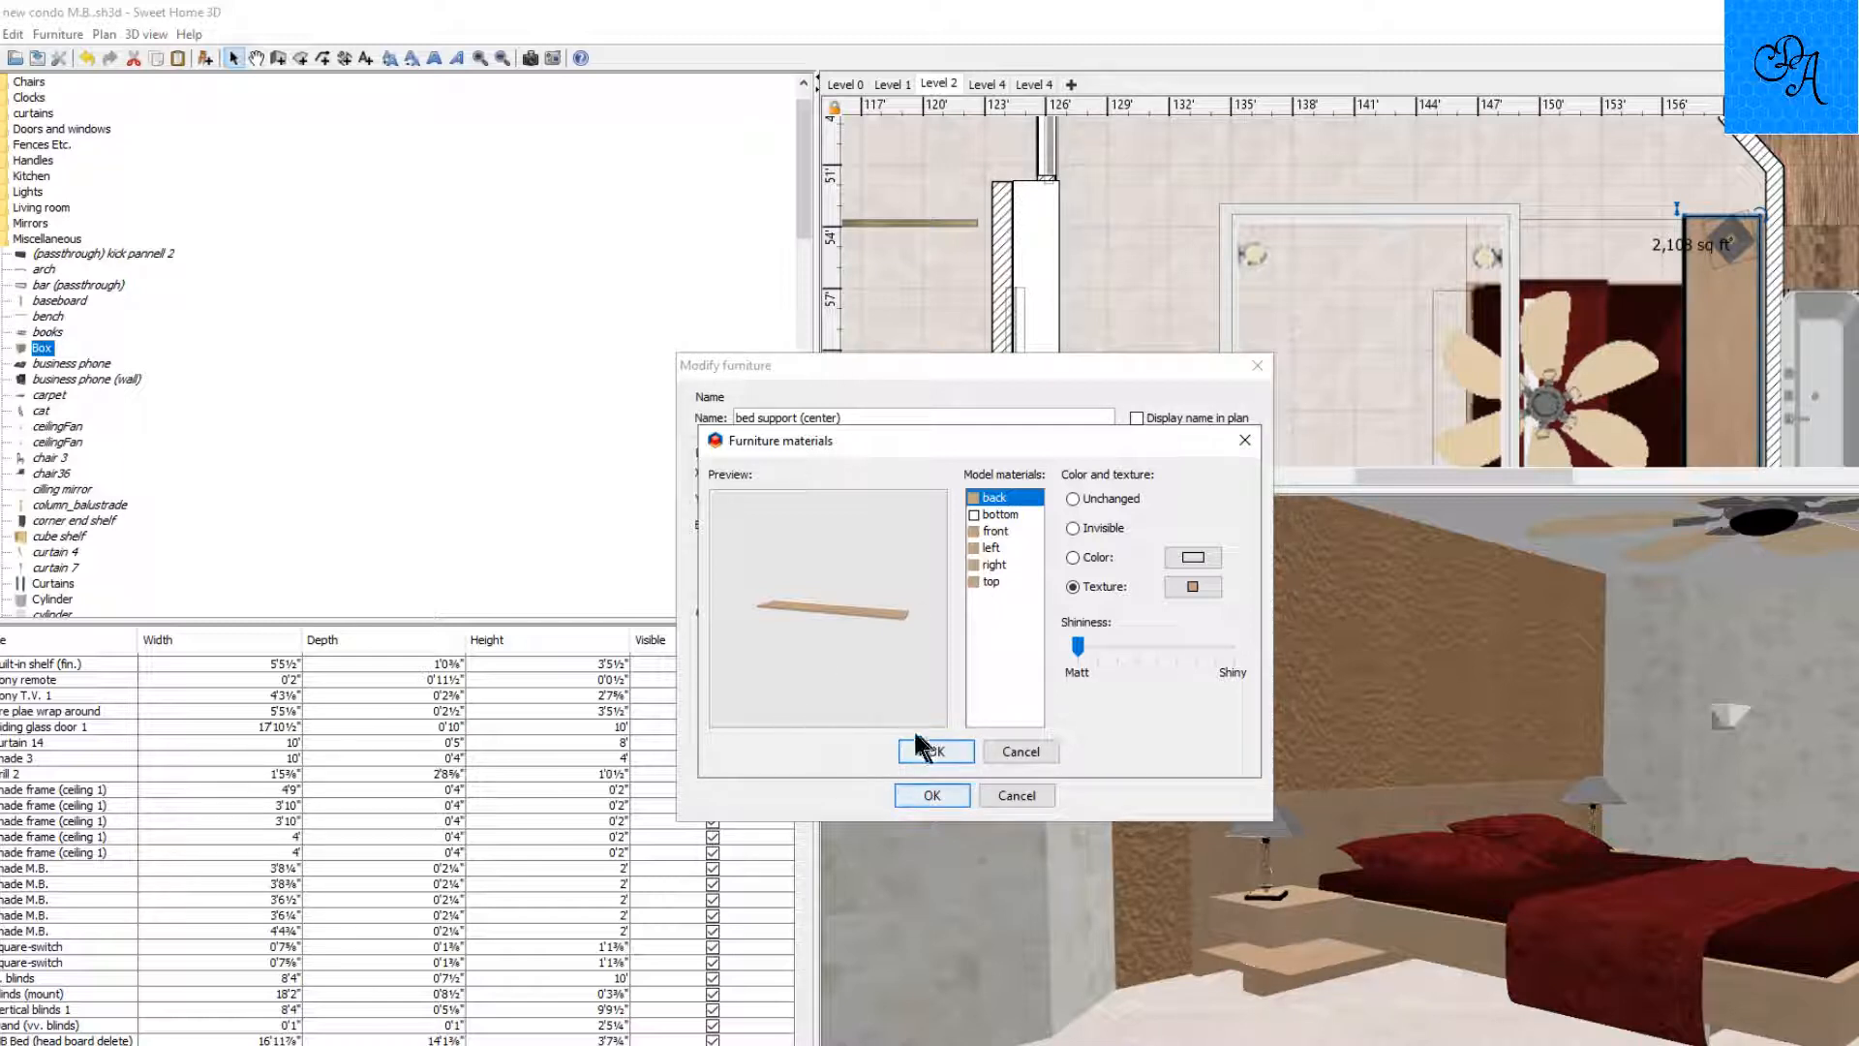
Apply the texture settings to the materials of the bed support (center) piece.
key(Return)
key(Return)
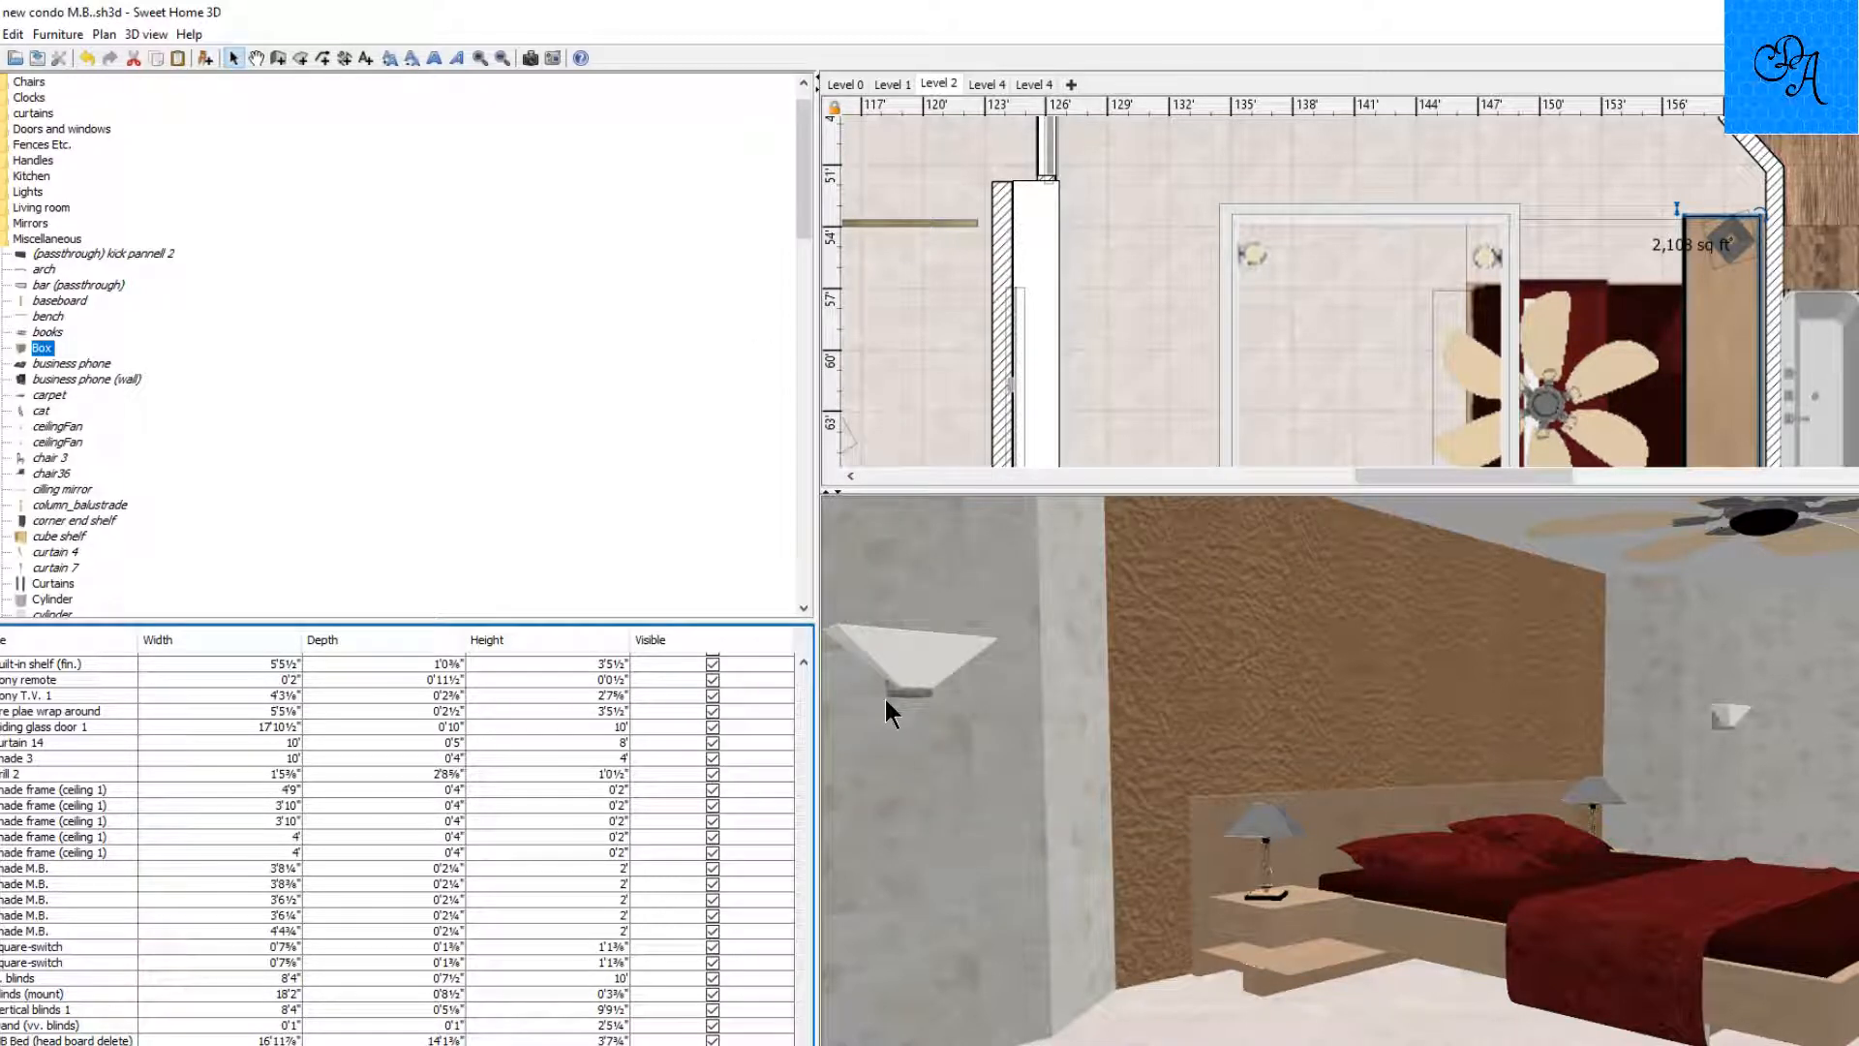
Examine the finished nightstand, headboard and bed up close and across the whole bedroom in 3D.
drag(1007, 752, 1043, 819)
scroll(1012, 824, up, 10)
scroll(1013, 823, up, 8)
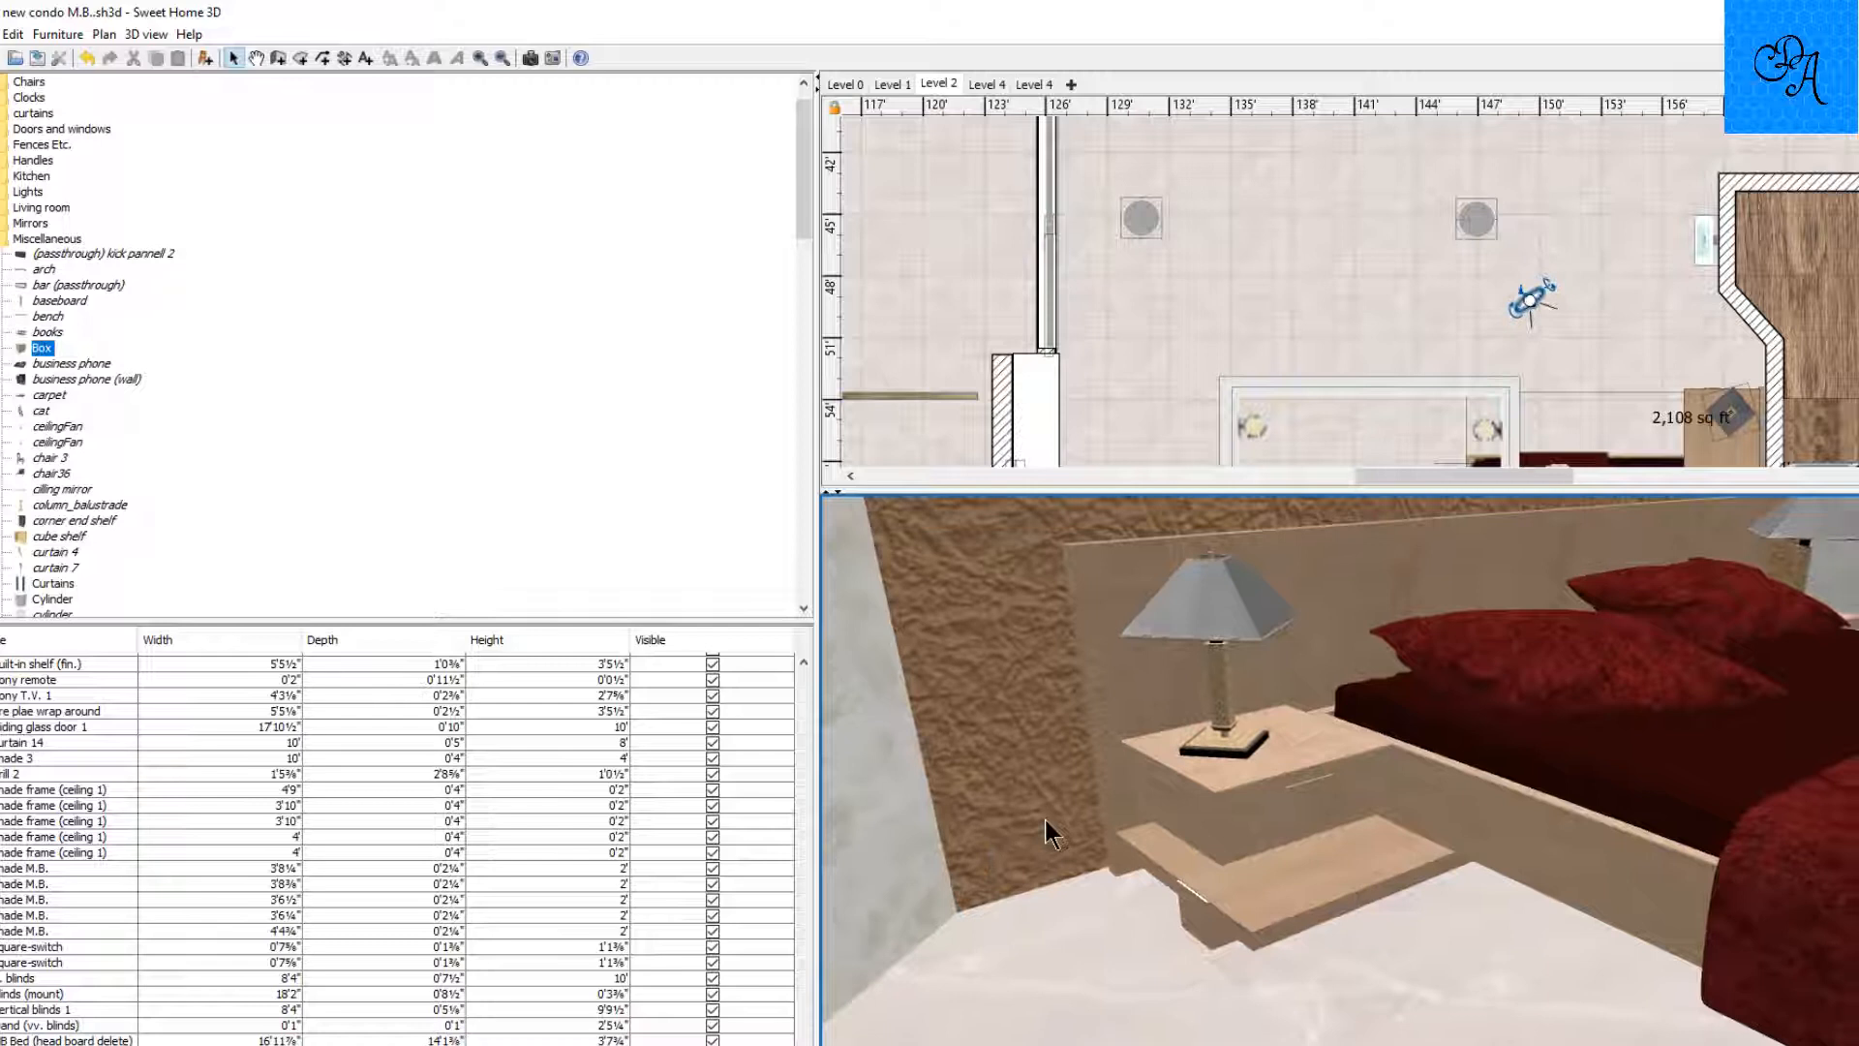
scroll(1053, 819, down, 10)
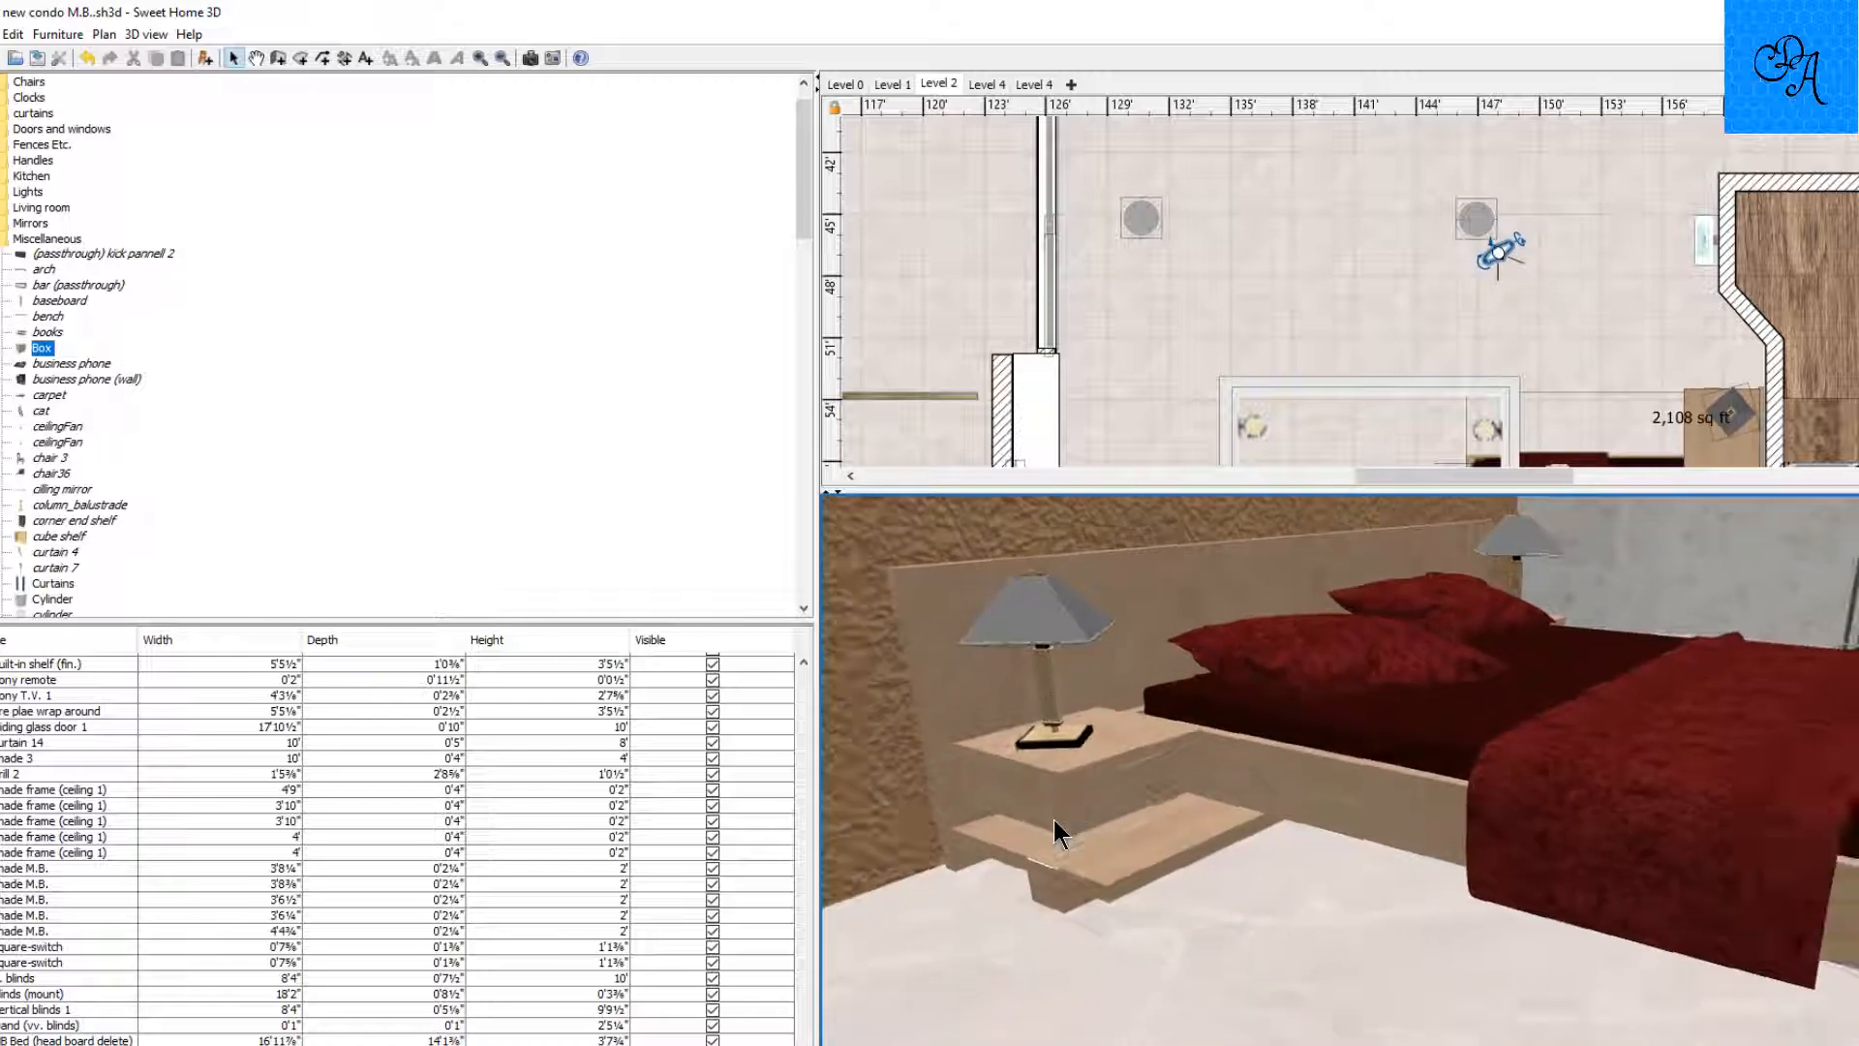
drag(1047, 817, 1034, 817)
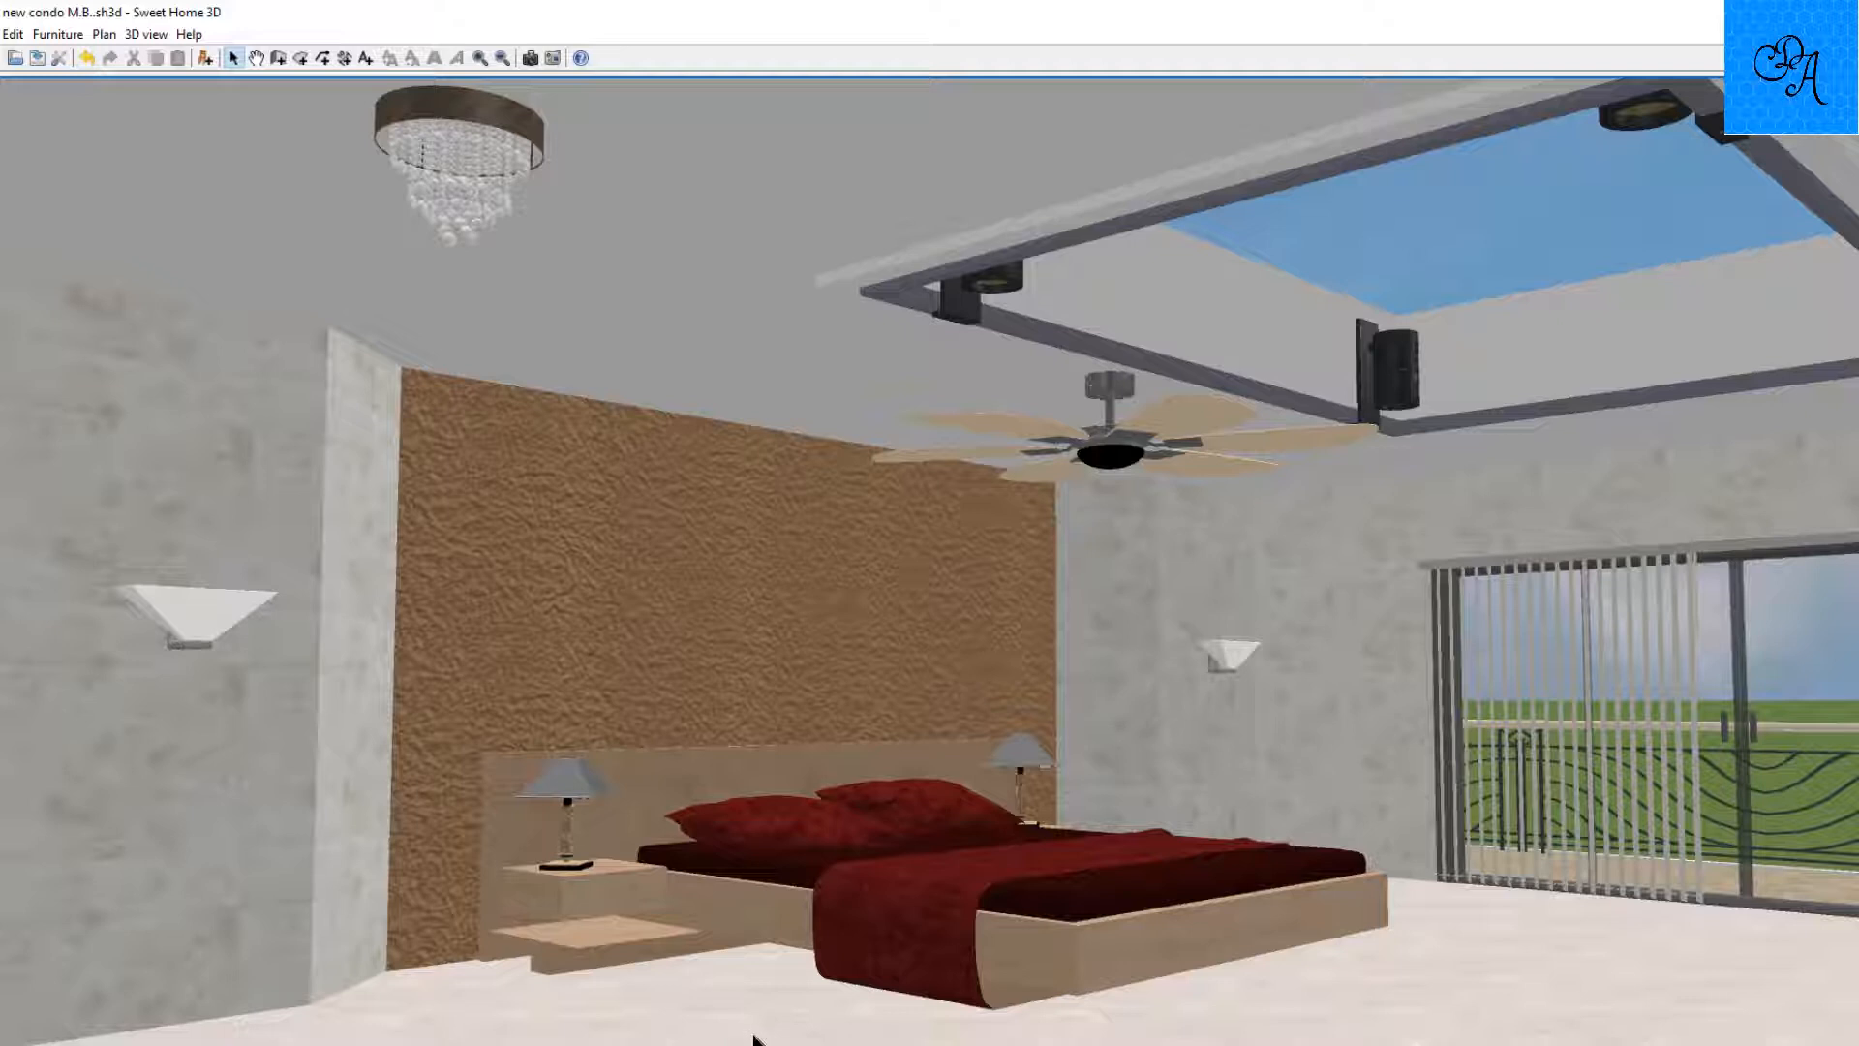
scroll(780, 1040, up, 4)
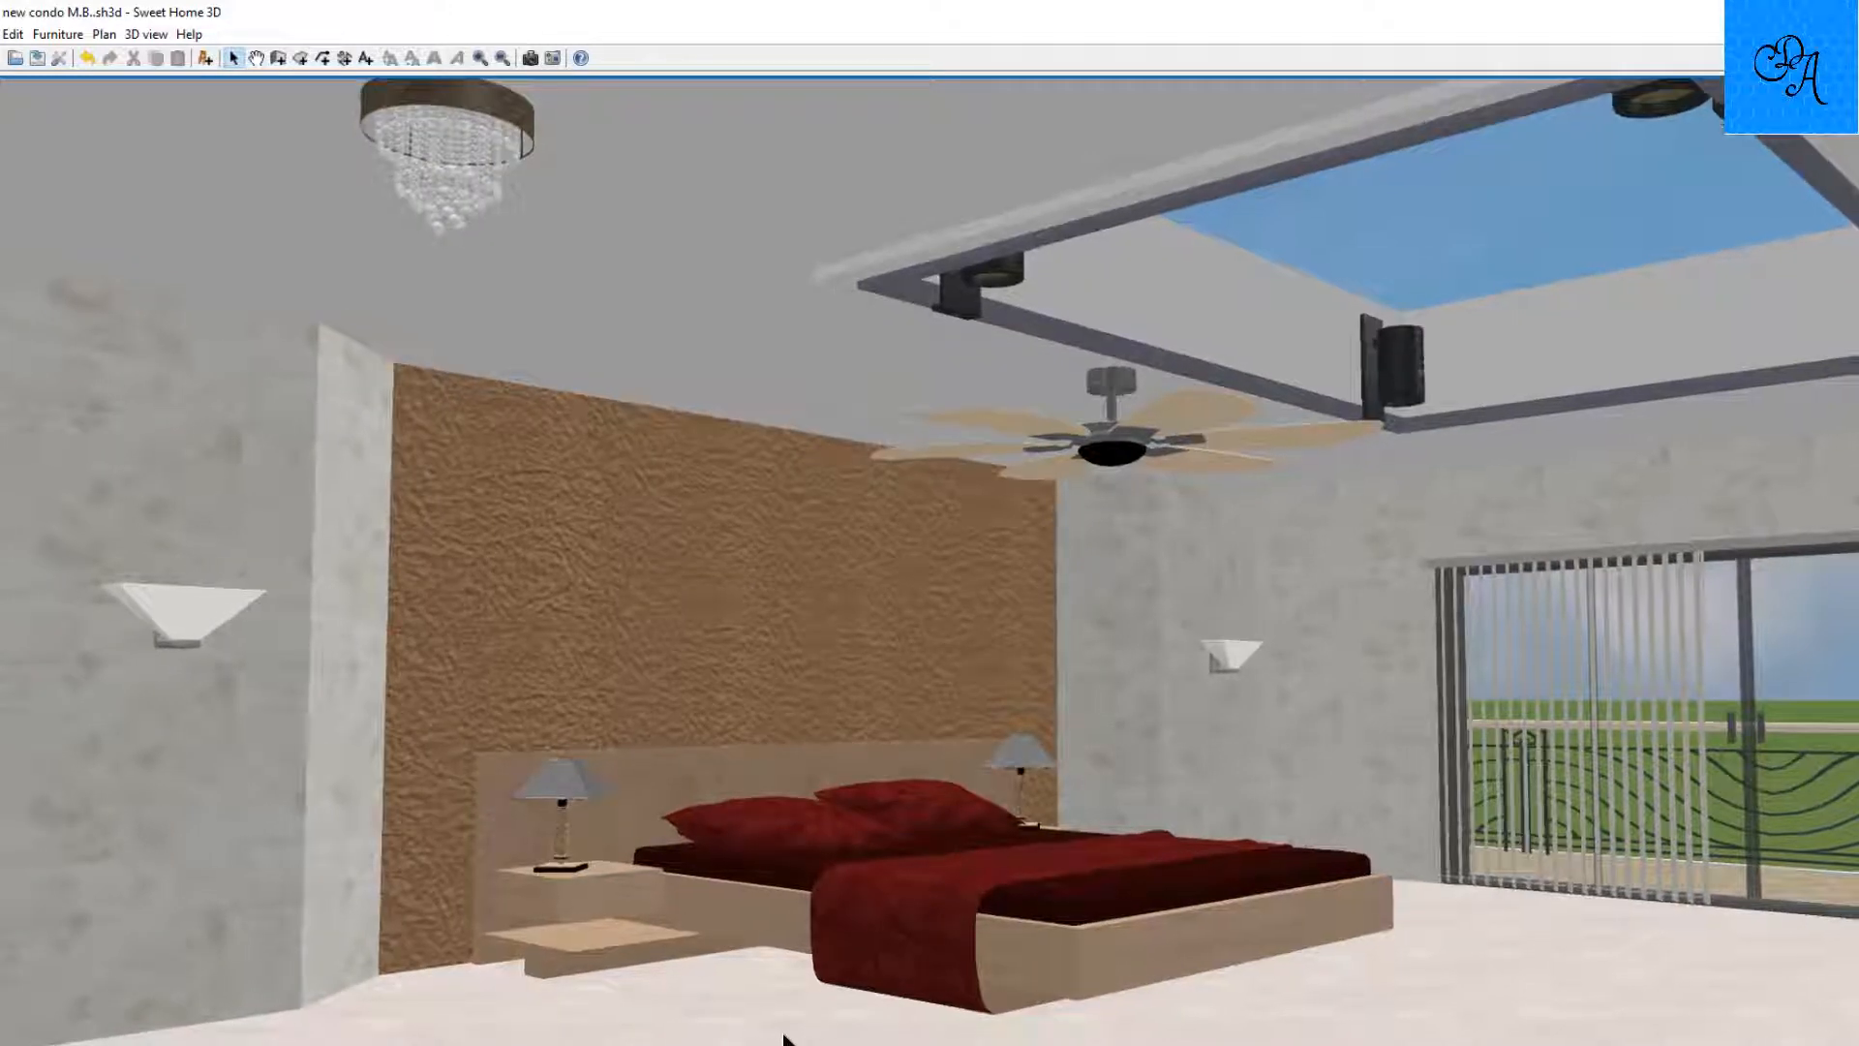
scroll(784, 1040, up, 4)
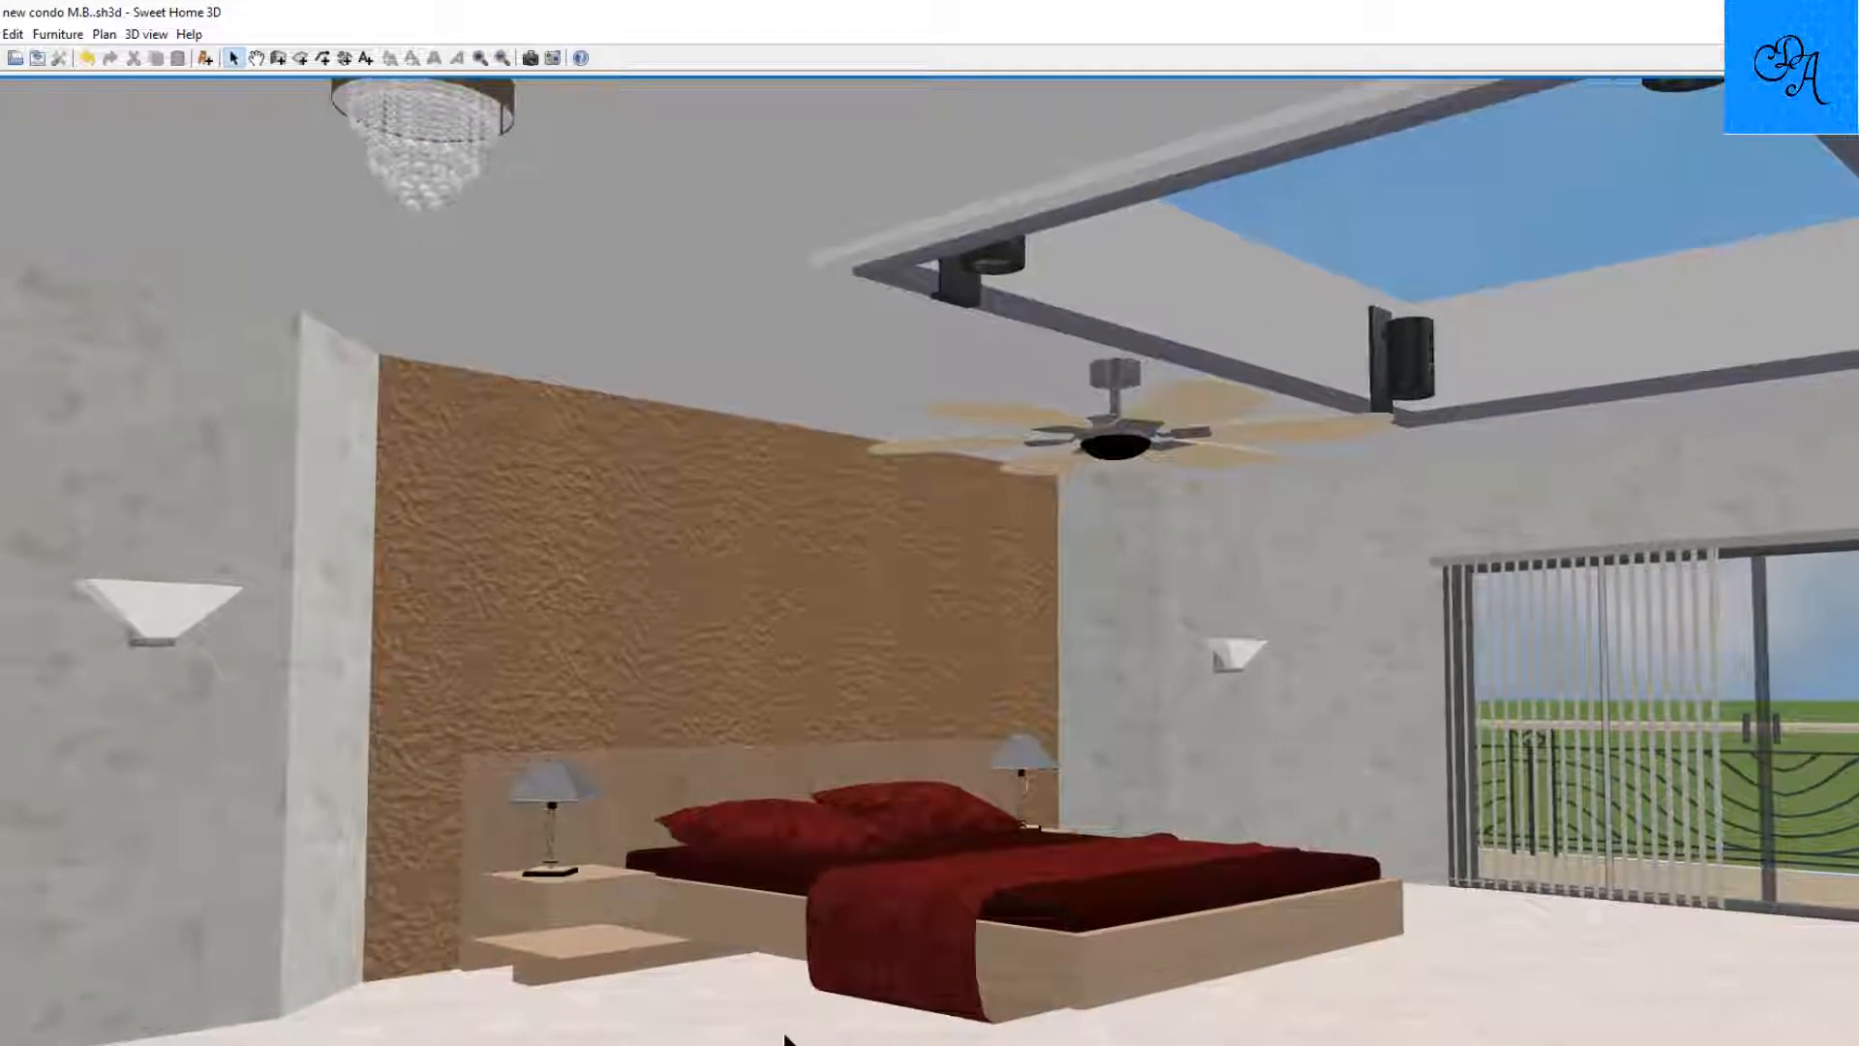
scroll(809, 1019, up, 4)
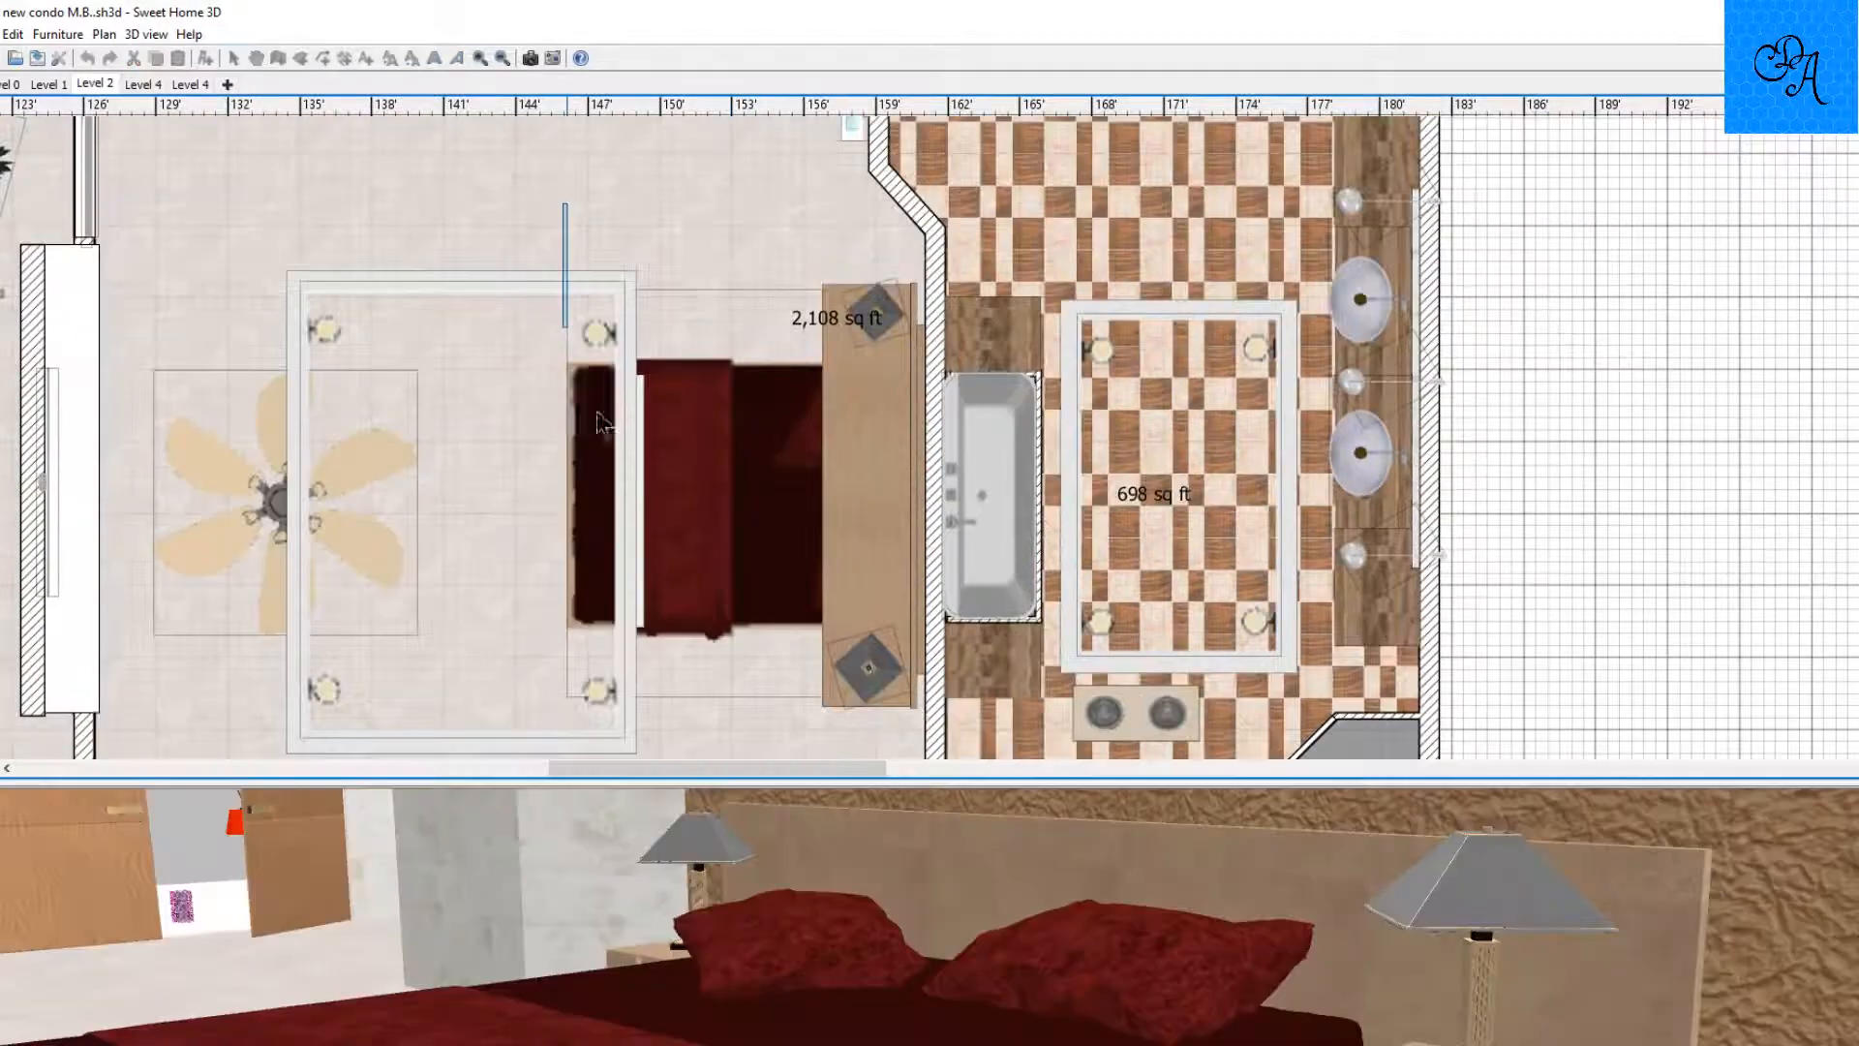
Select all the bed's parts in the bedroom plan and start an OBJ export from the 3D view.
drag(563, 203, 914, 719)
drag(916, 725, 917, 722)
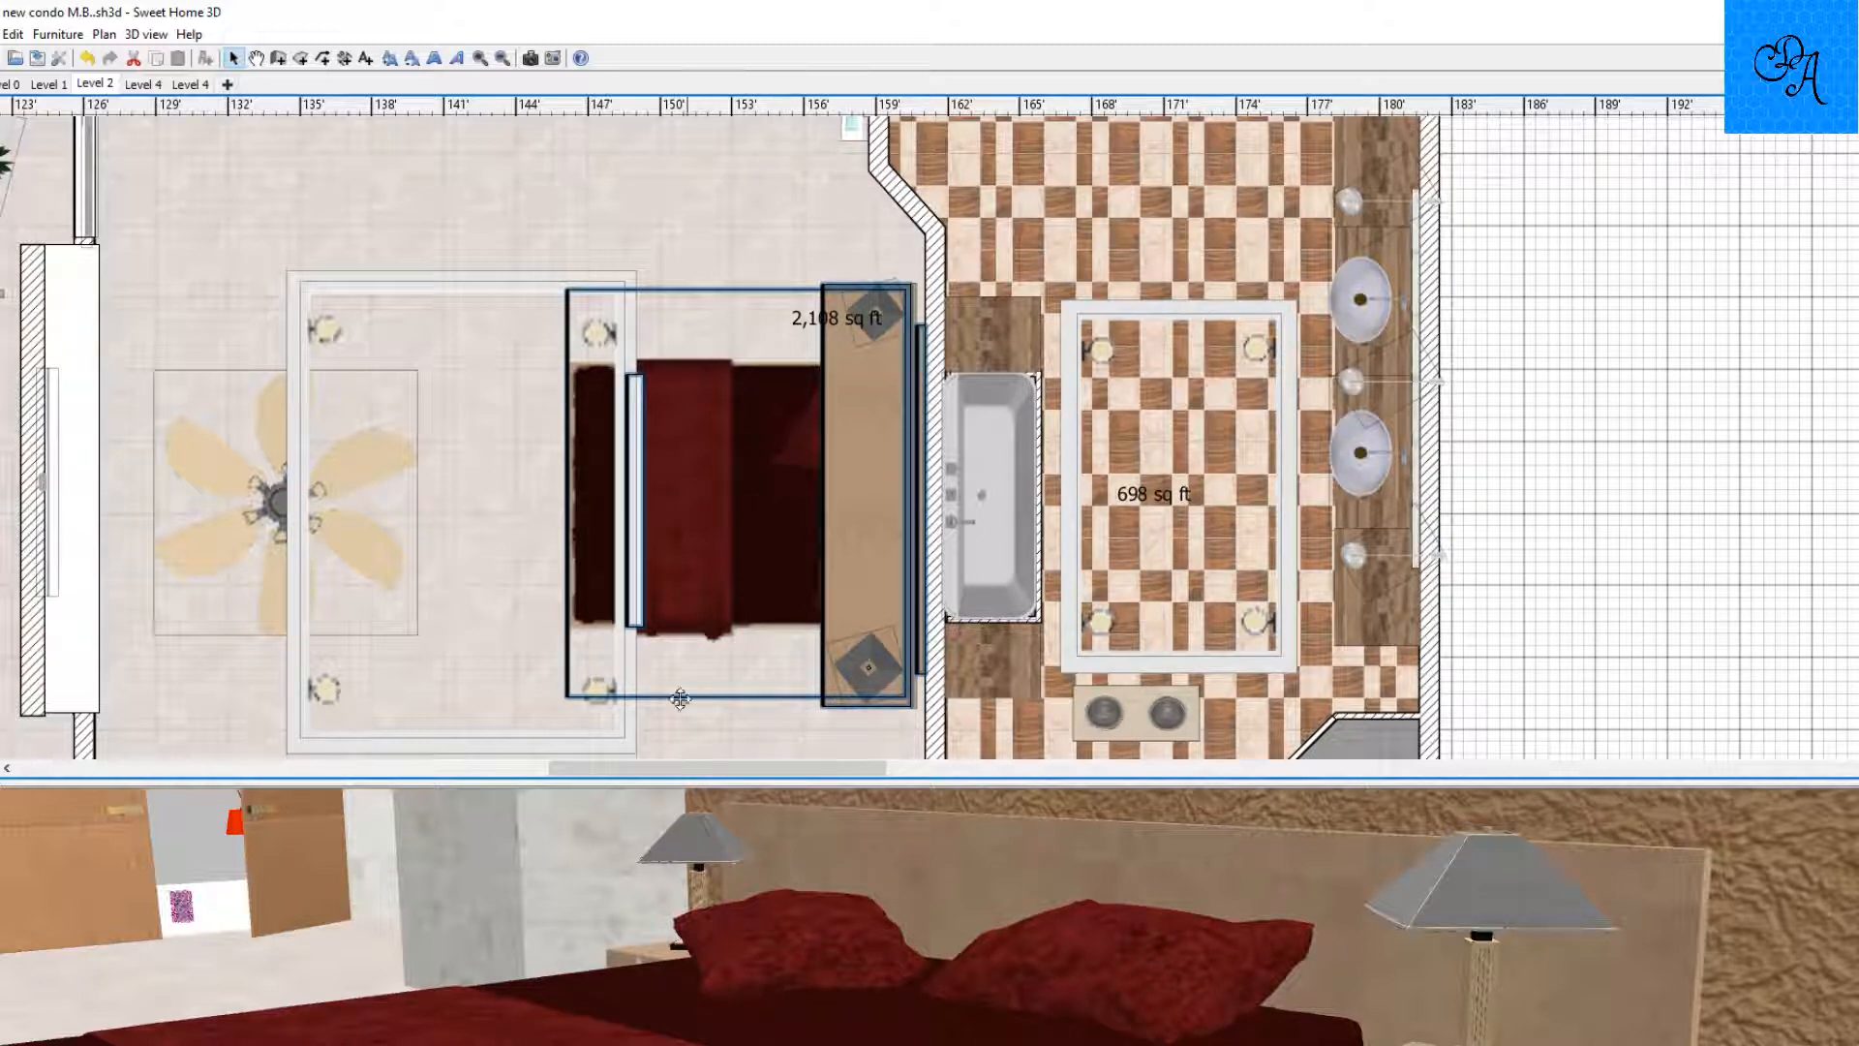
right_click(782, 821)
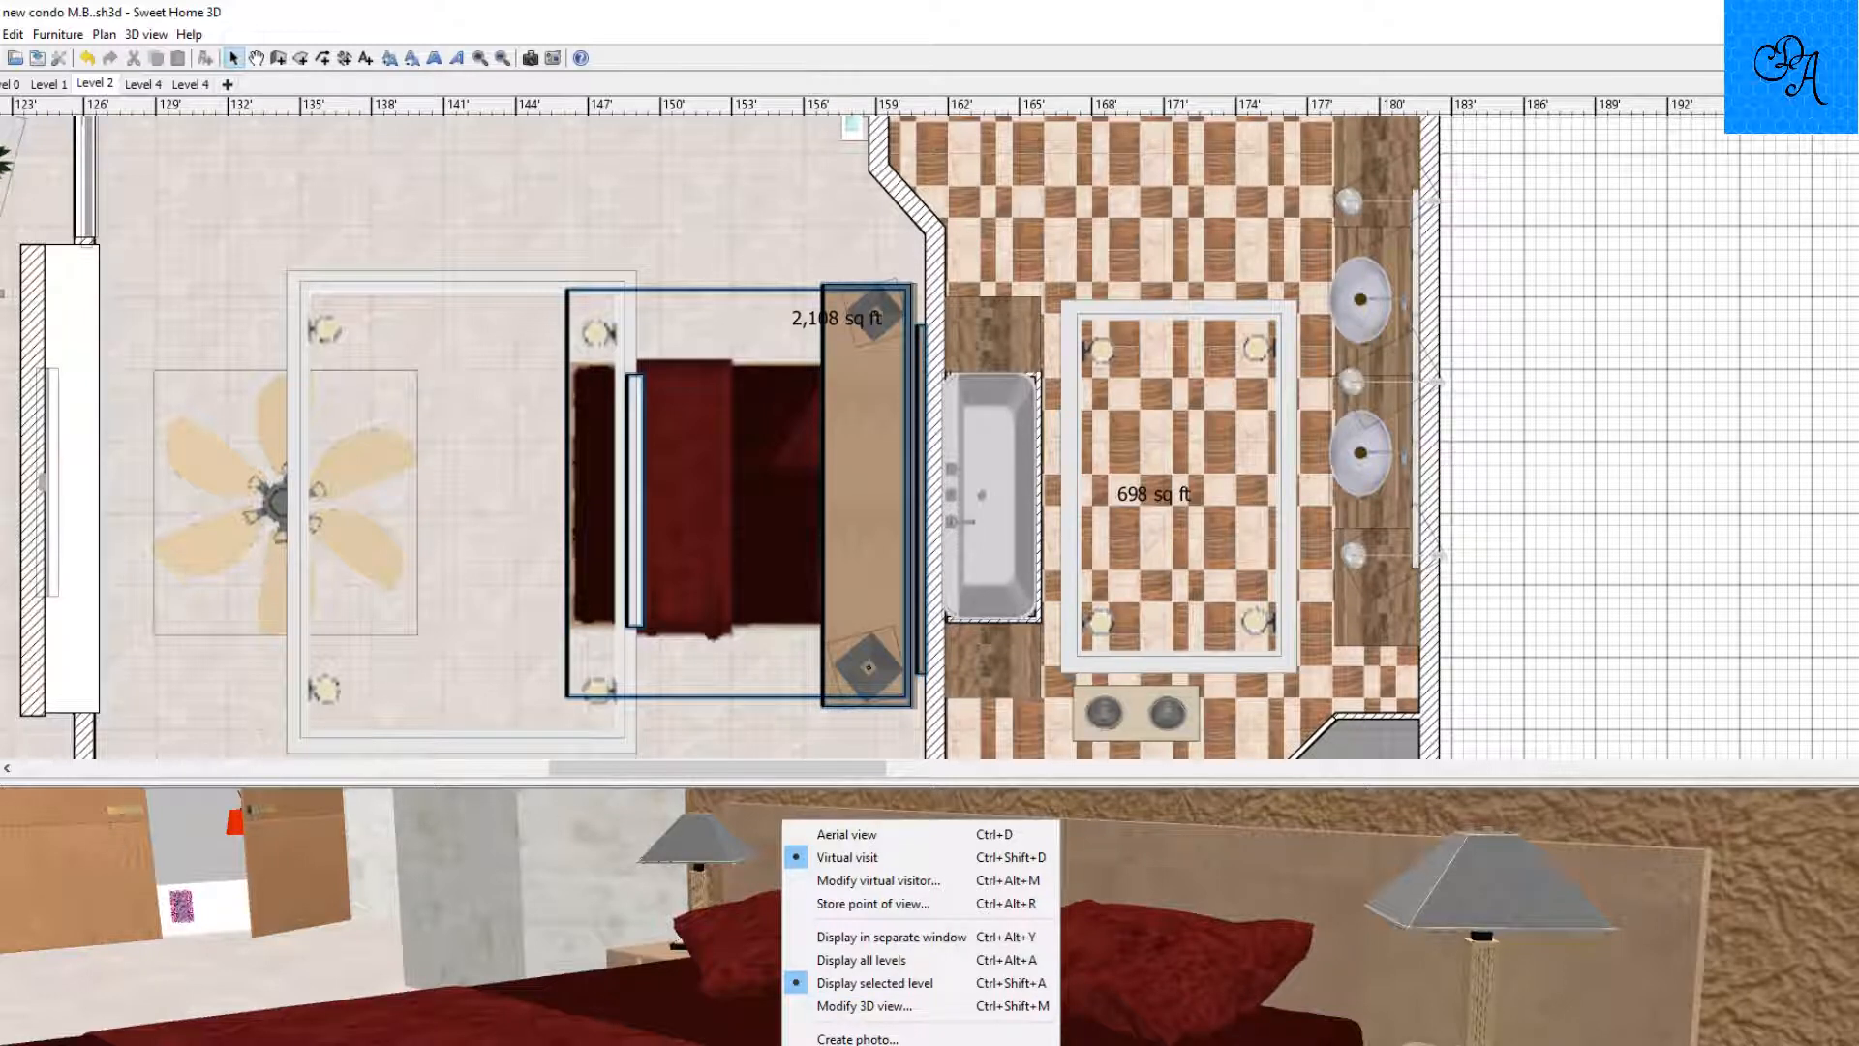
key(super+plus)
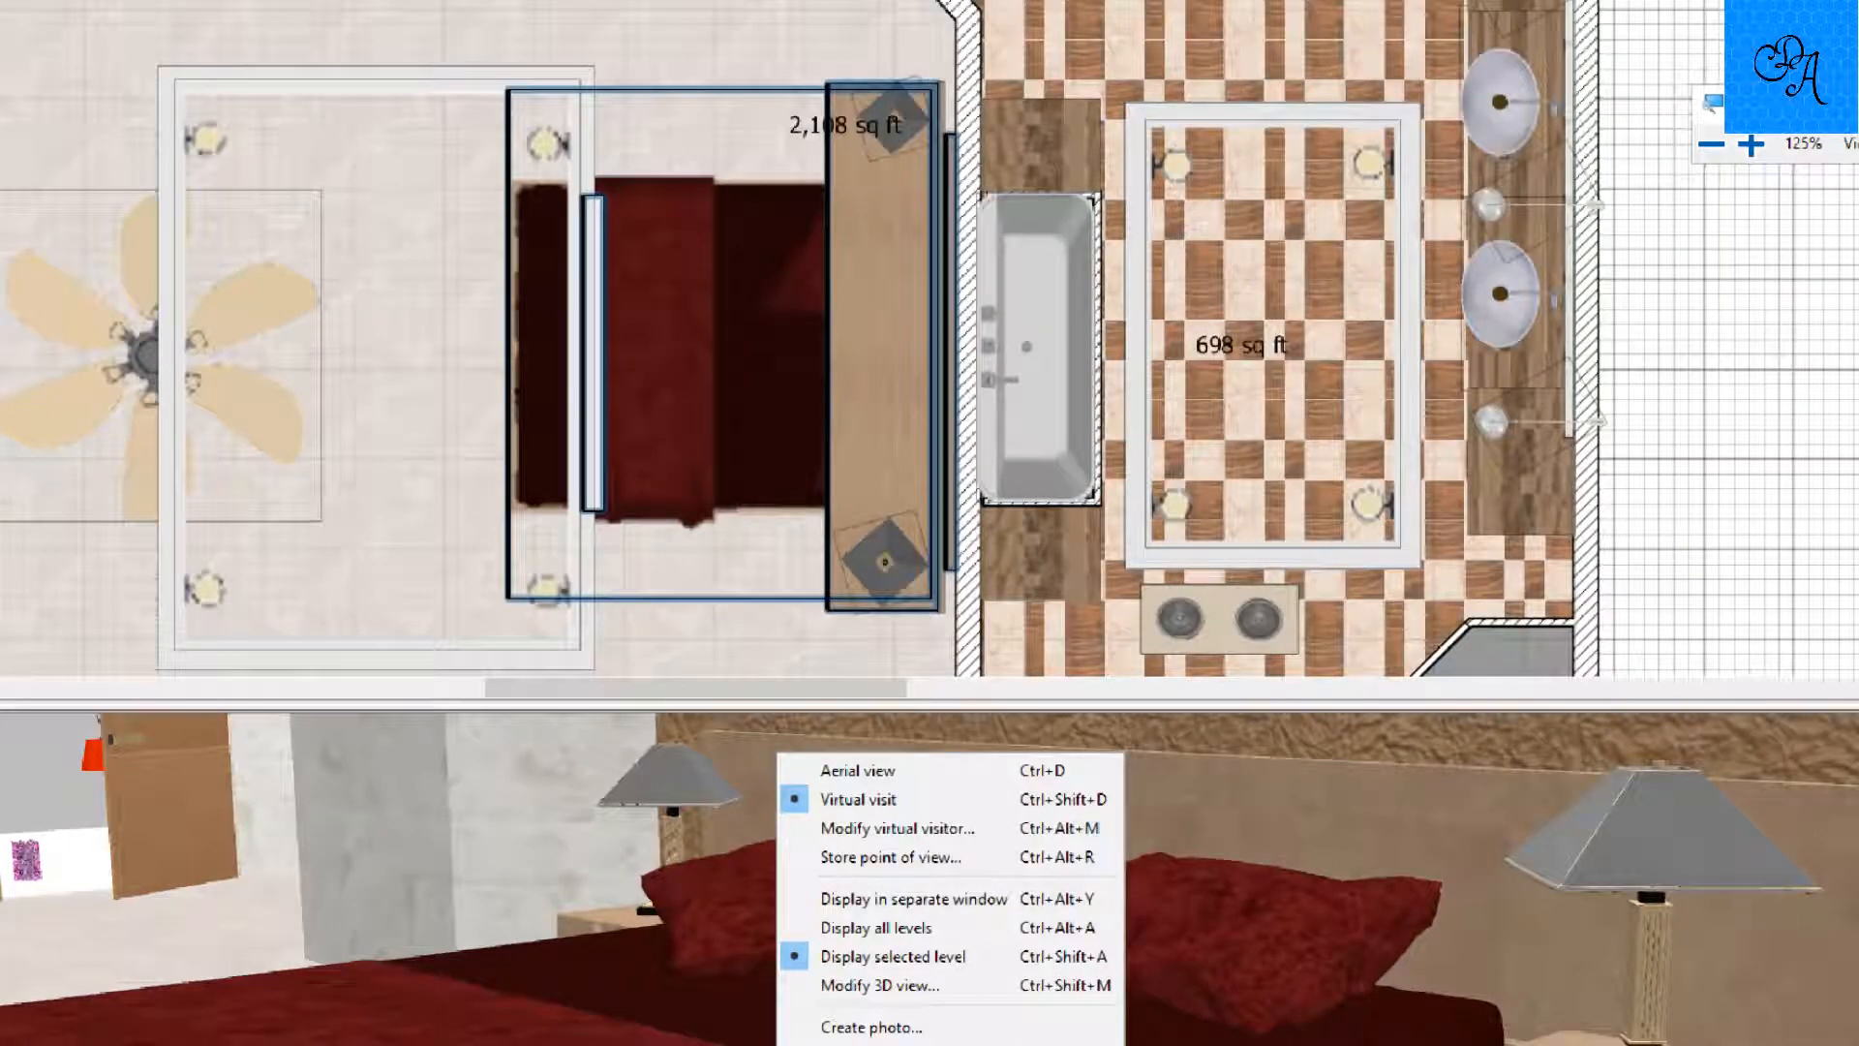
key(super+plus)
key(super+plus)
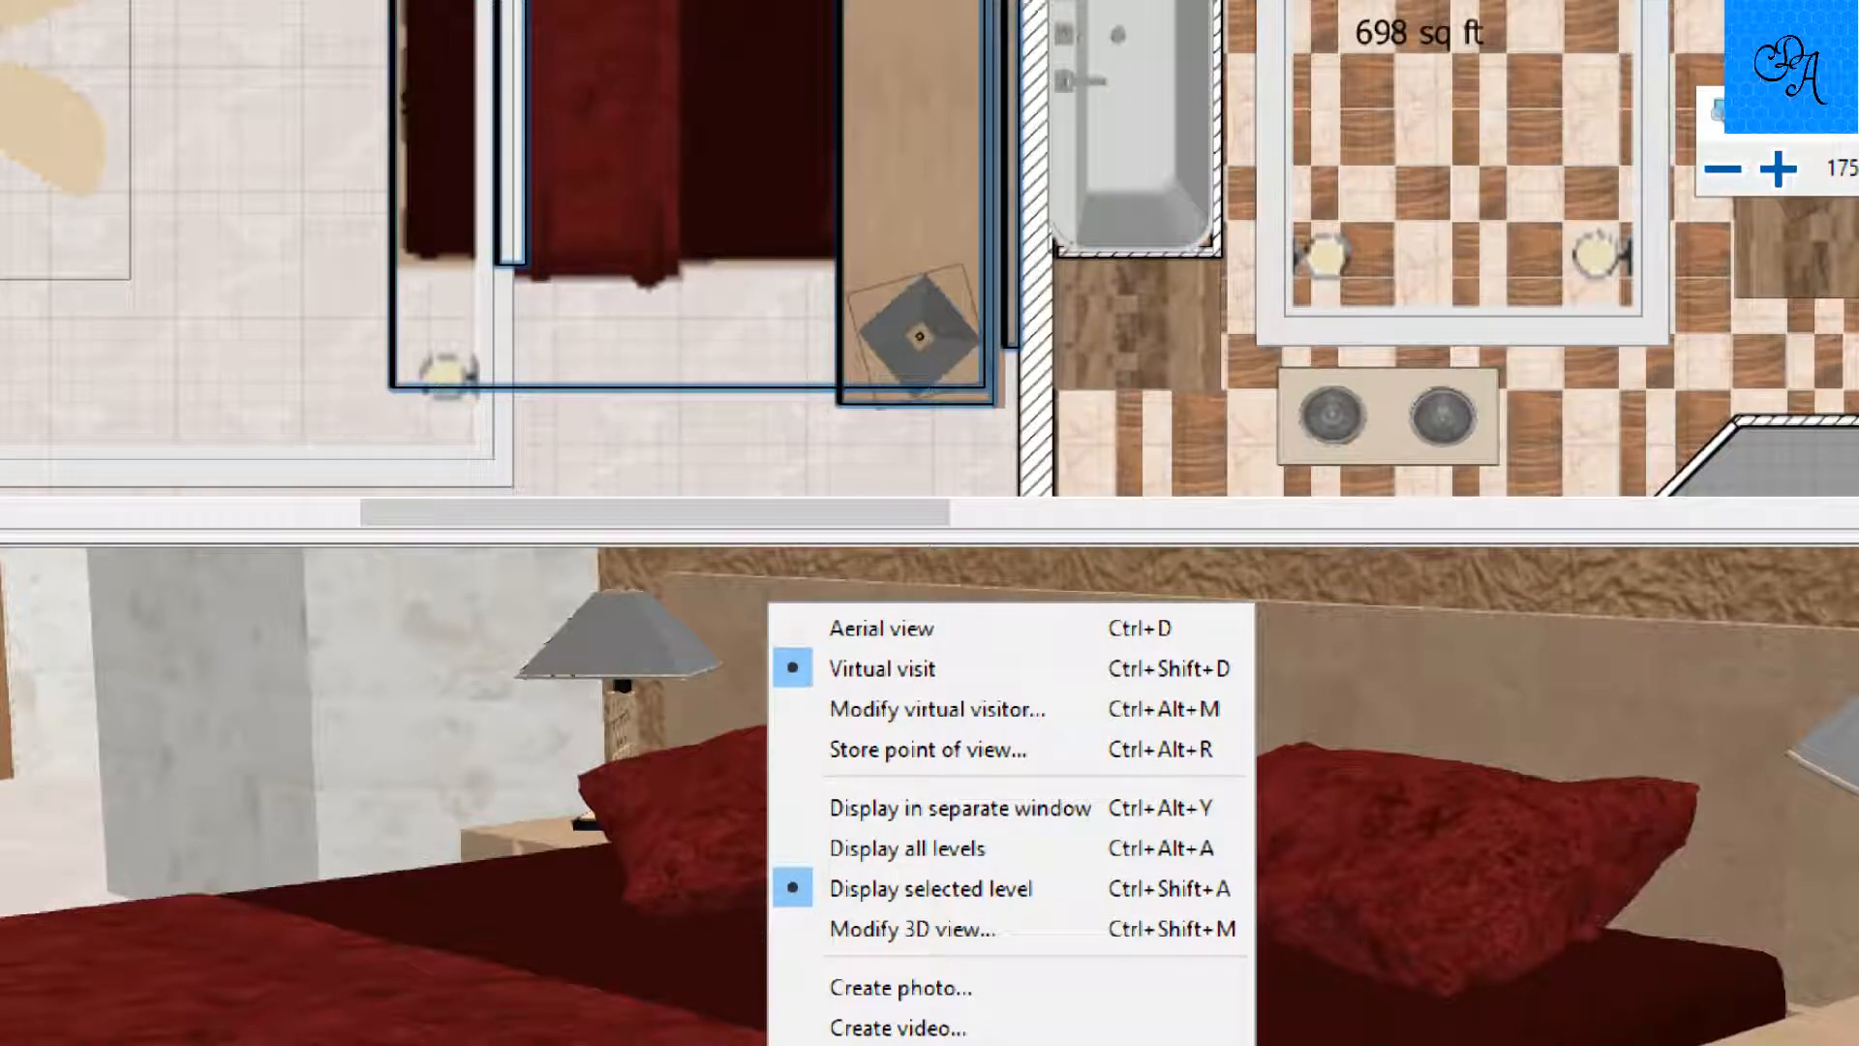
click(901, 1045)
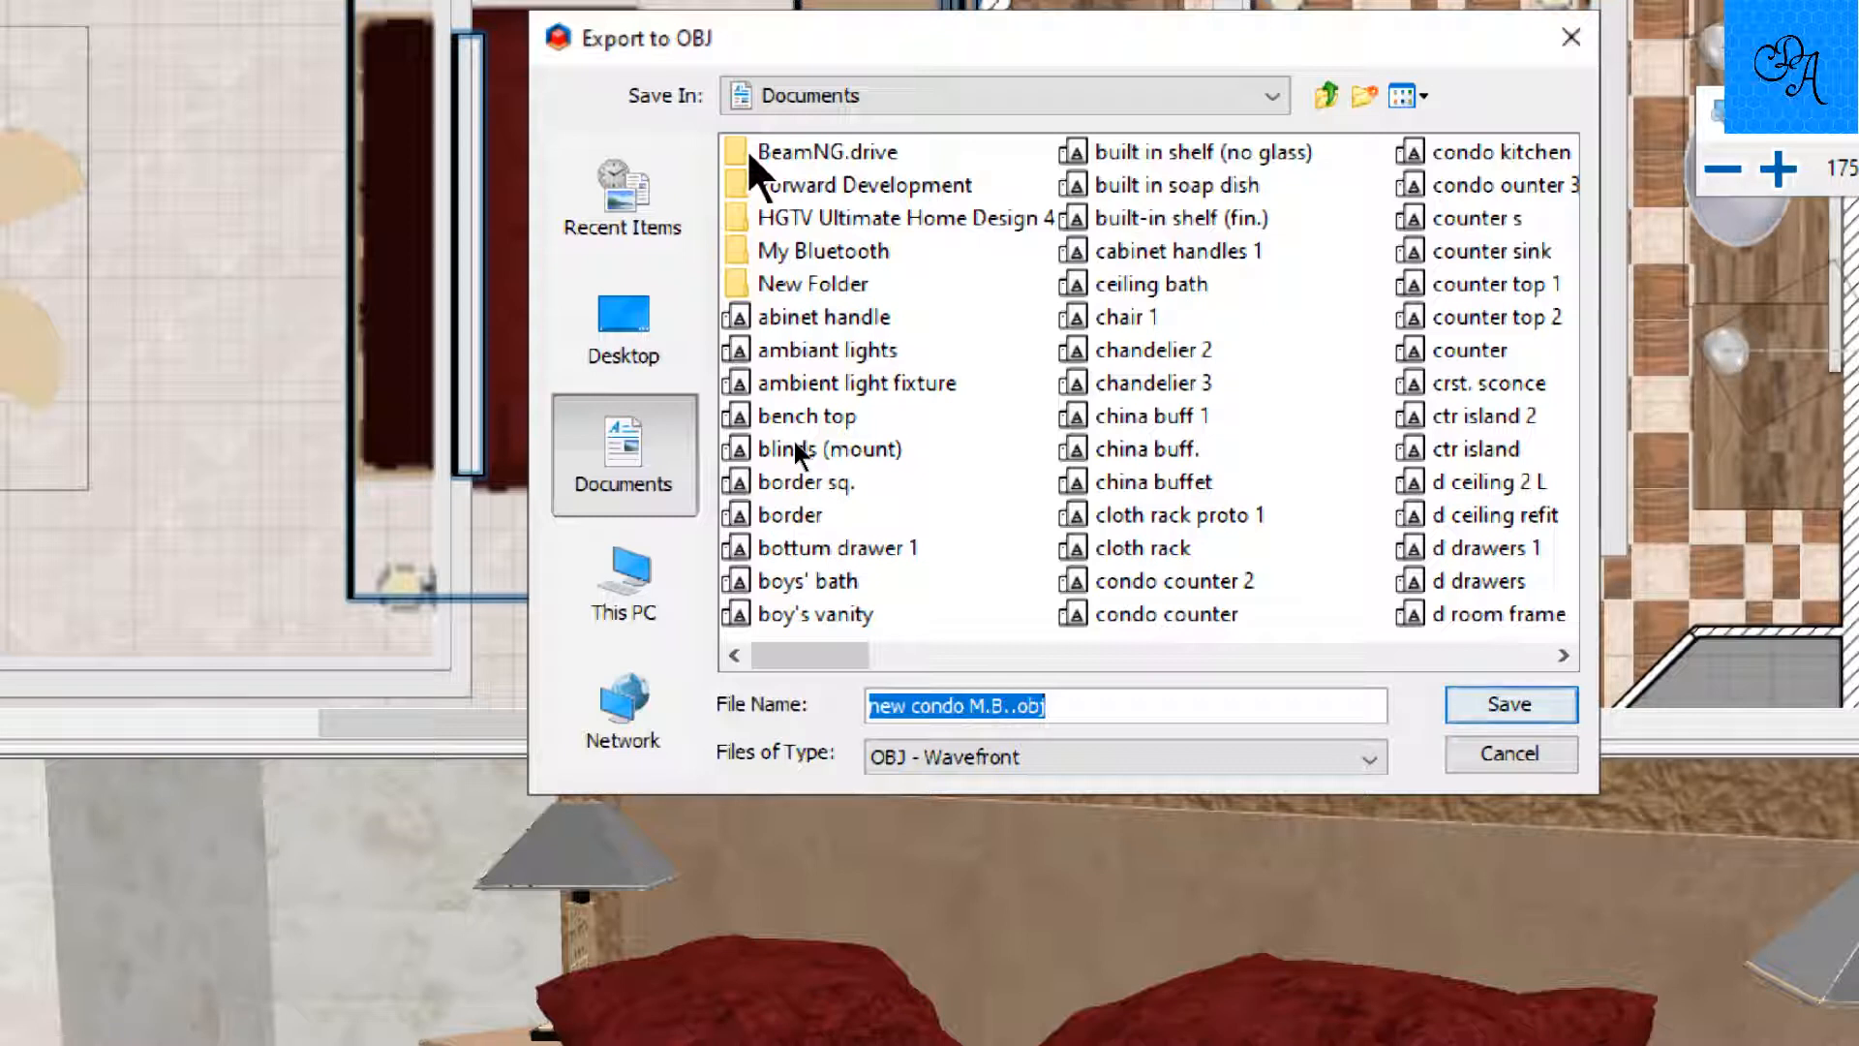
Export only the selected bed parts to the Documents folder as an OBJ file named "bed finished".
text(bed)
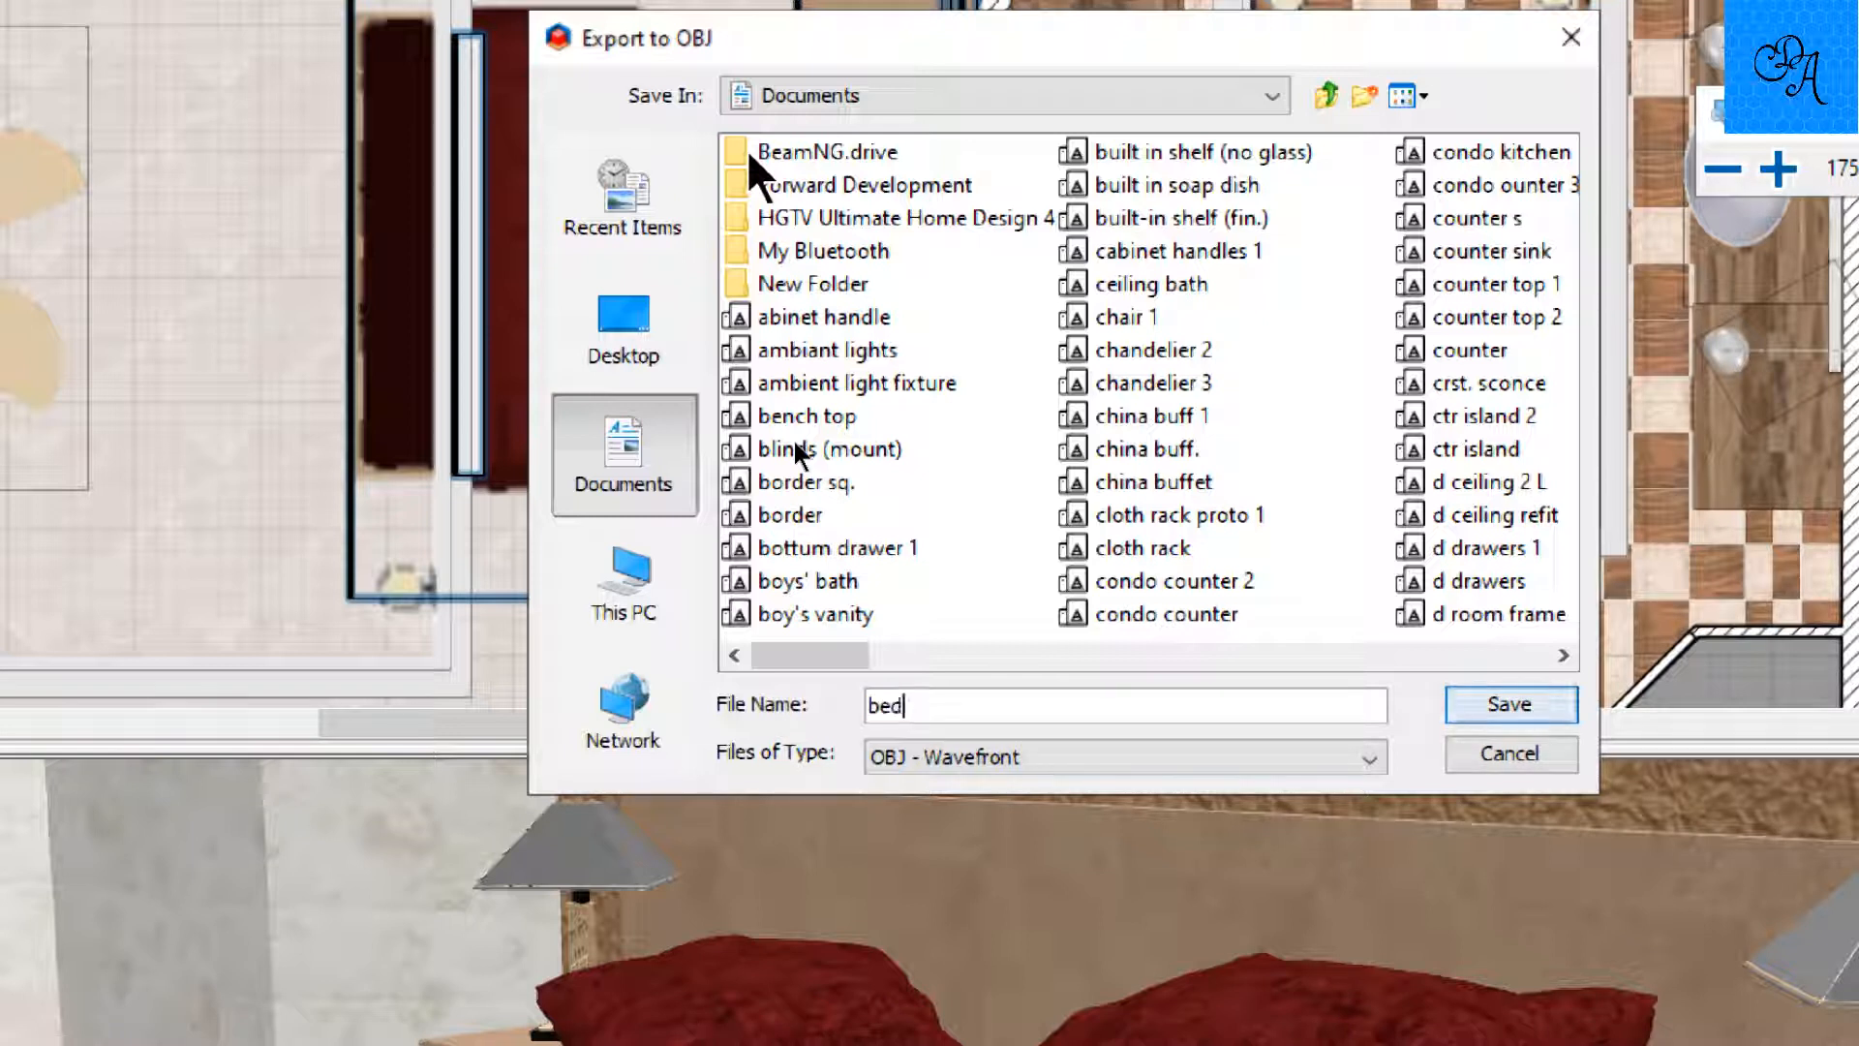
text( finished)
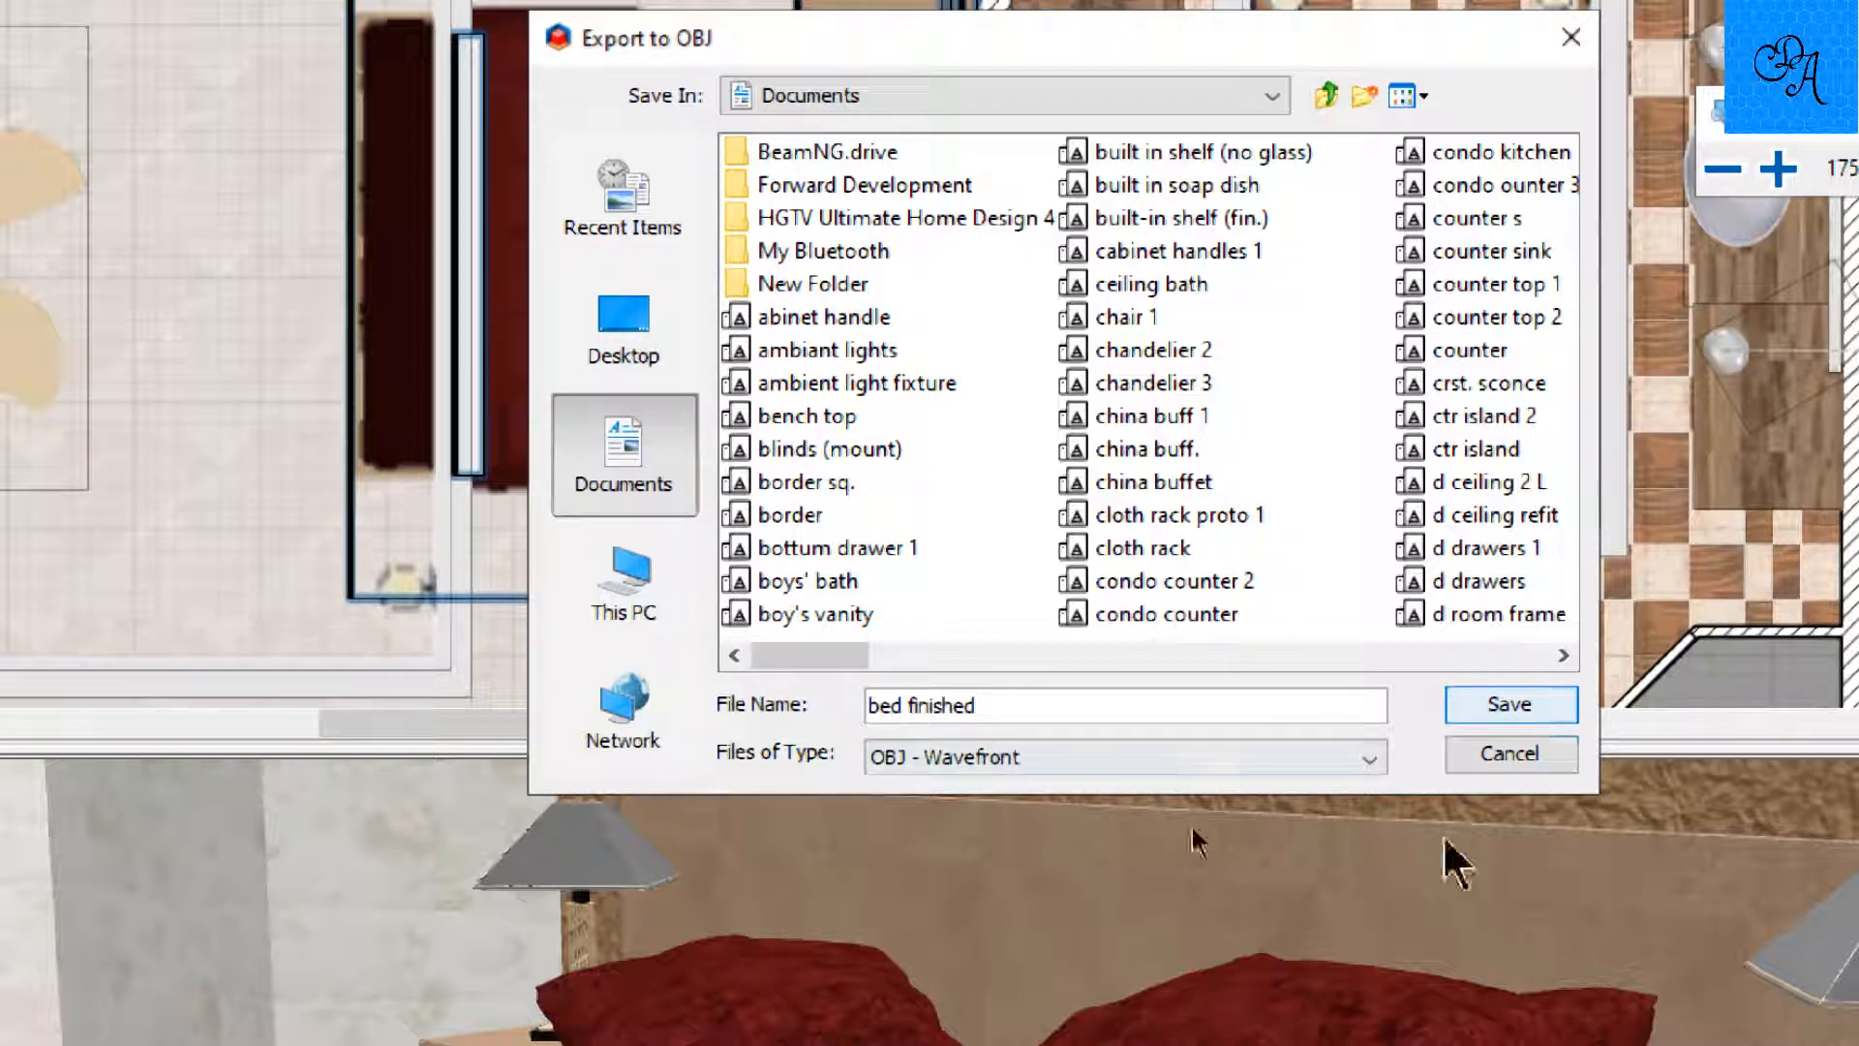
key(Return)
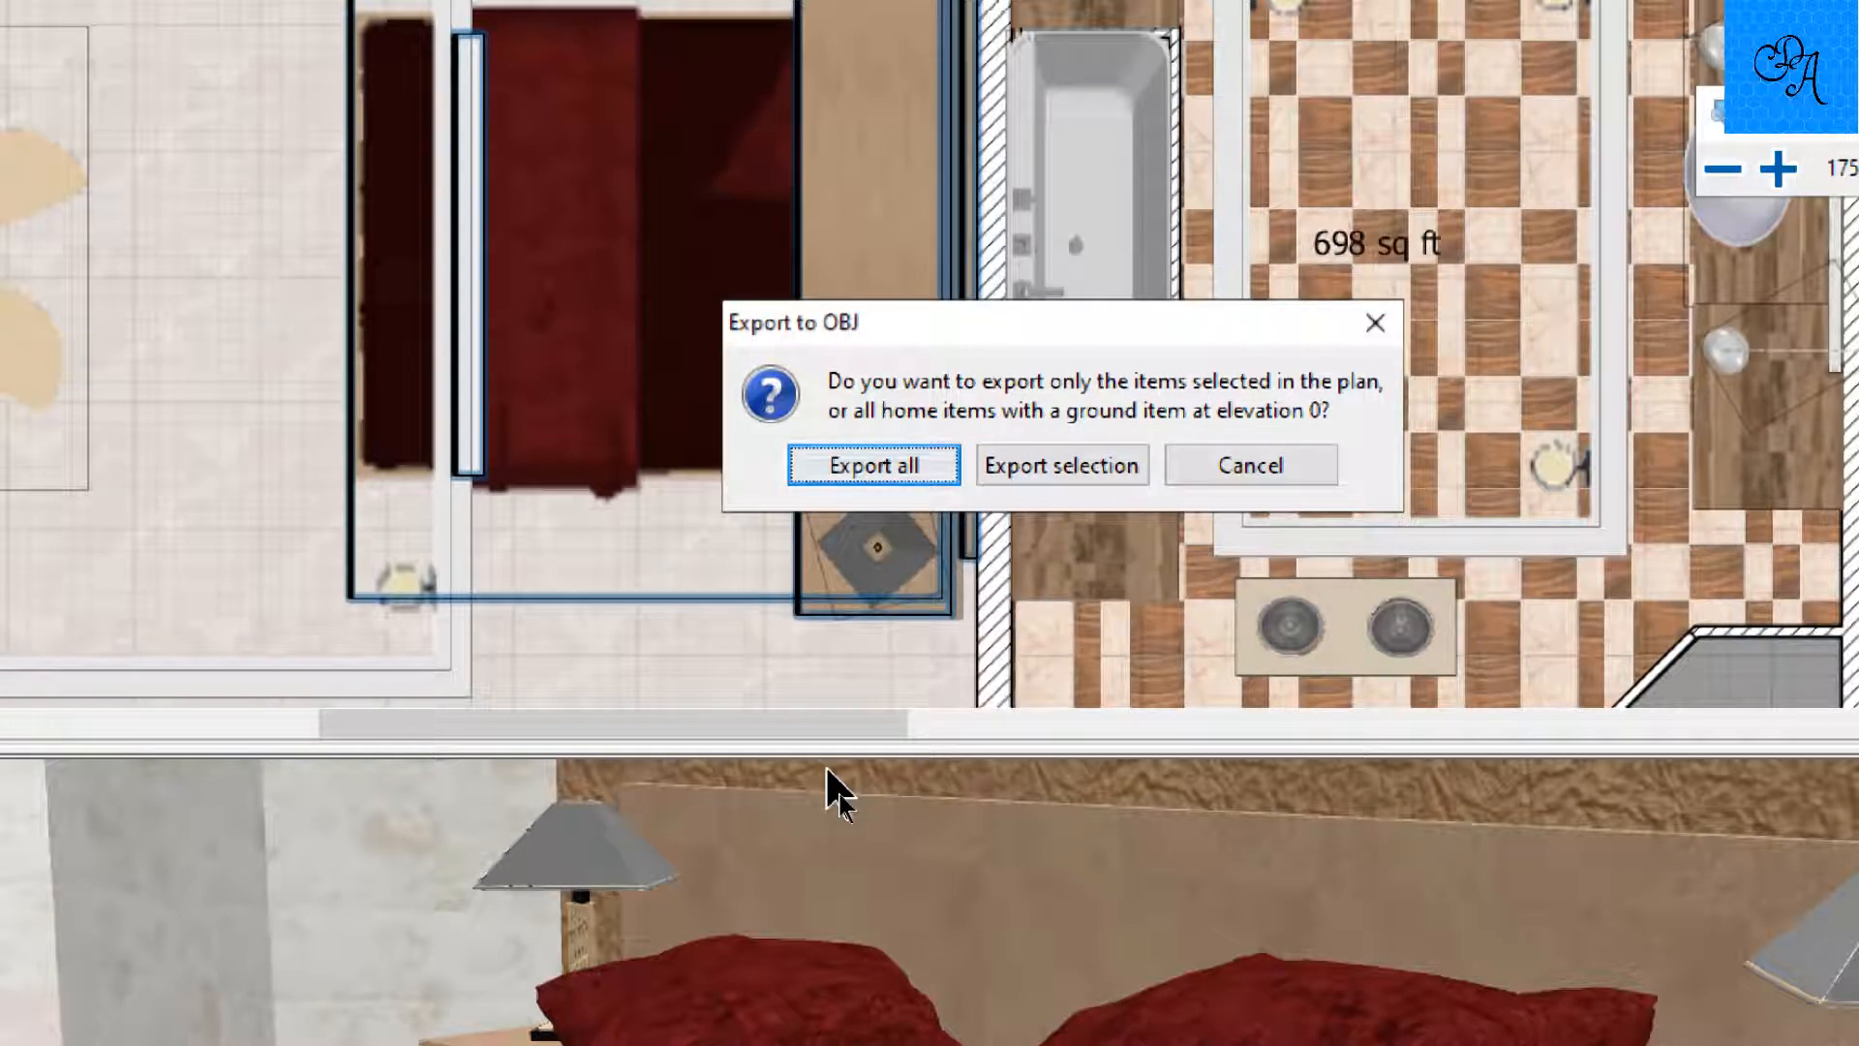
key(Tab)
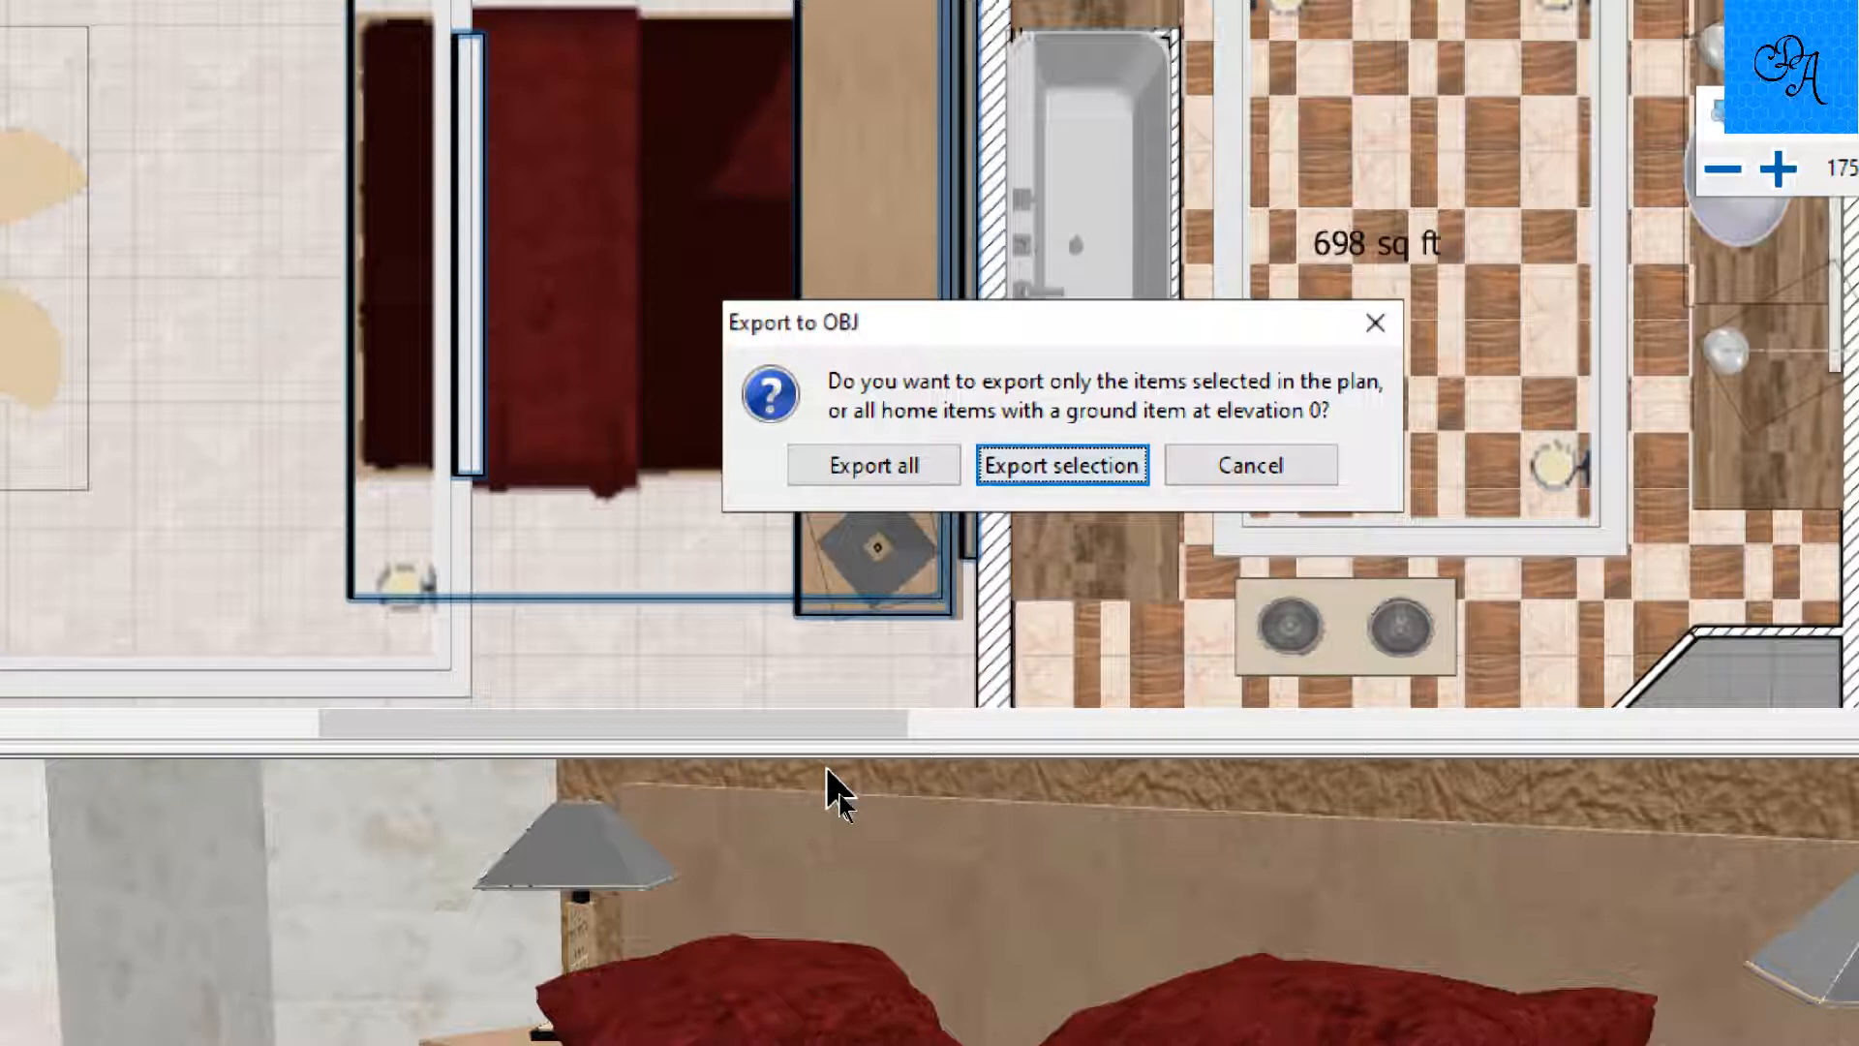
key(Return)
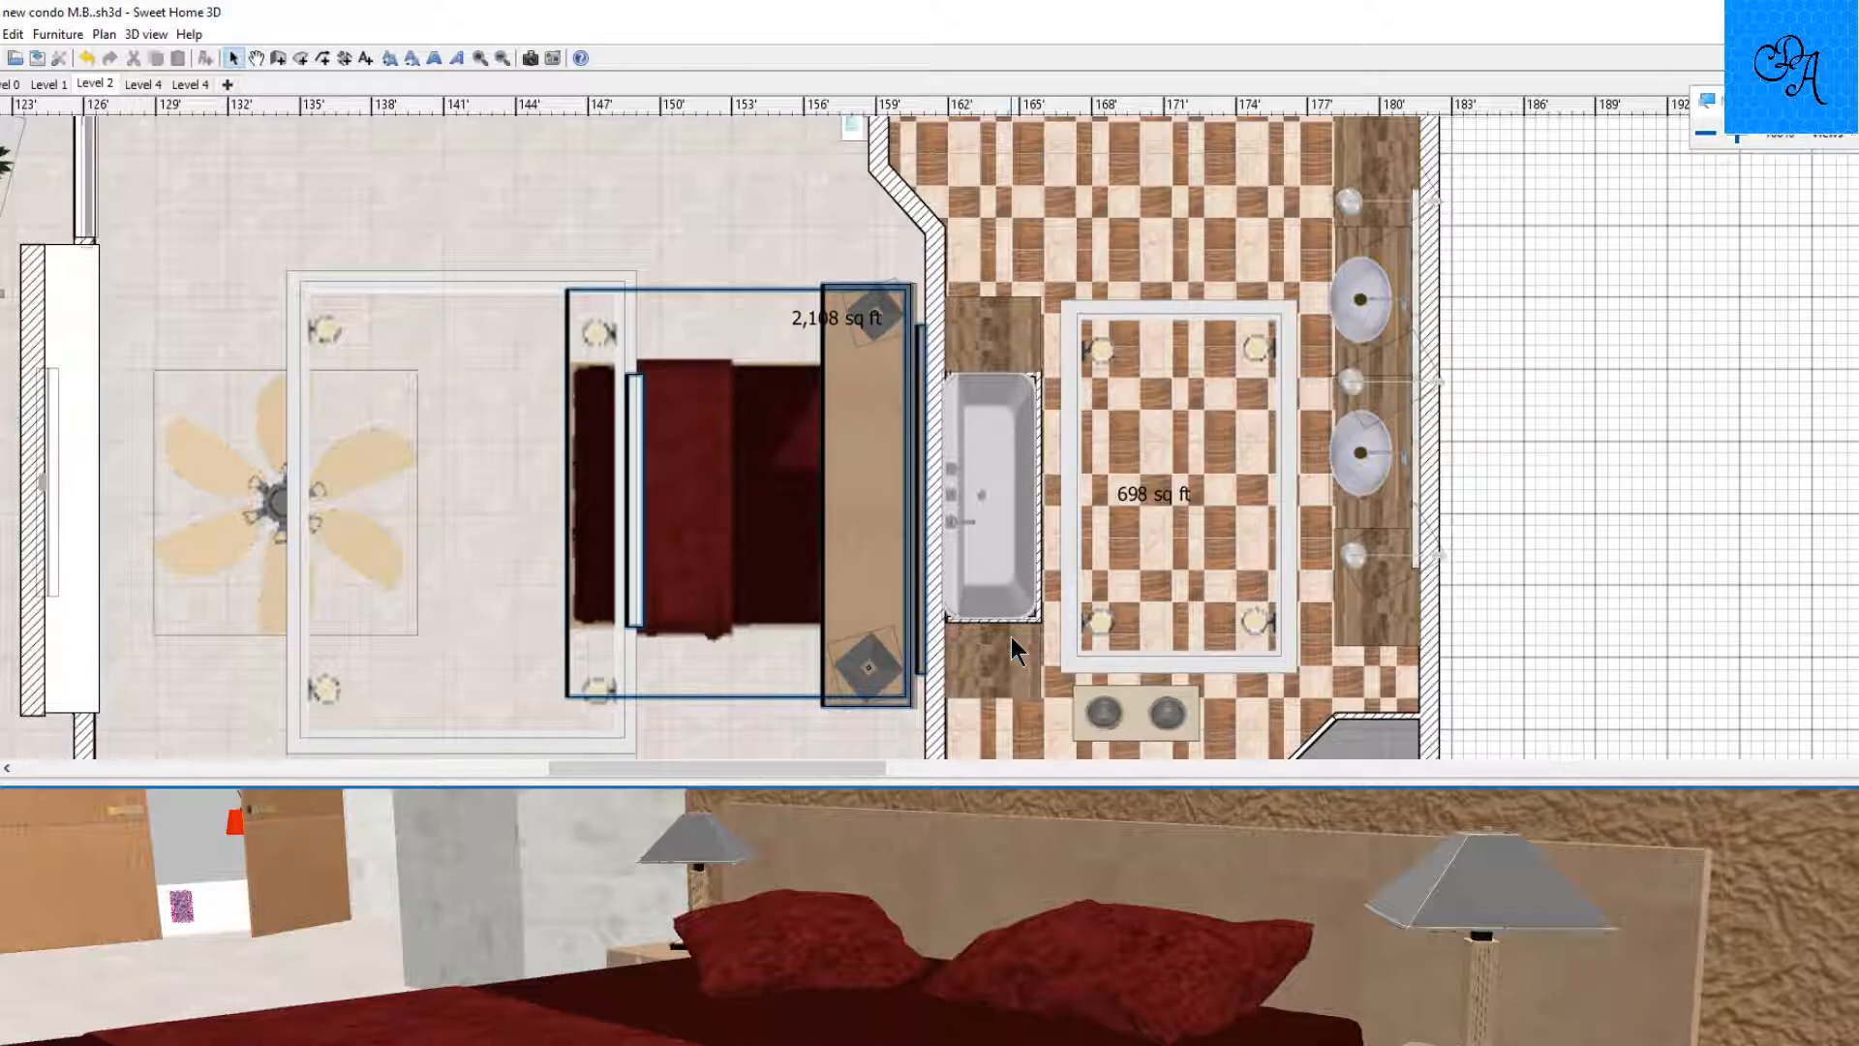
Start a furniture import and load the "bed finished" 3D model found by searching the Documents folder.
key(ctrl+shift+i)
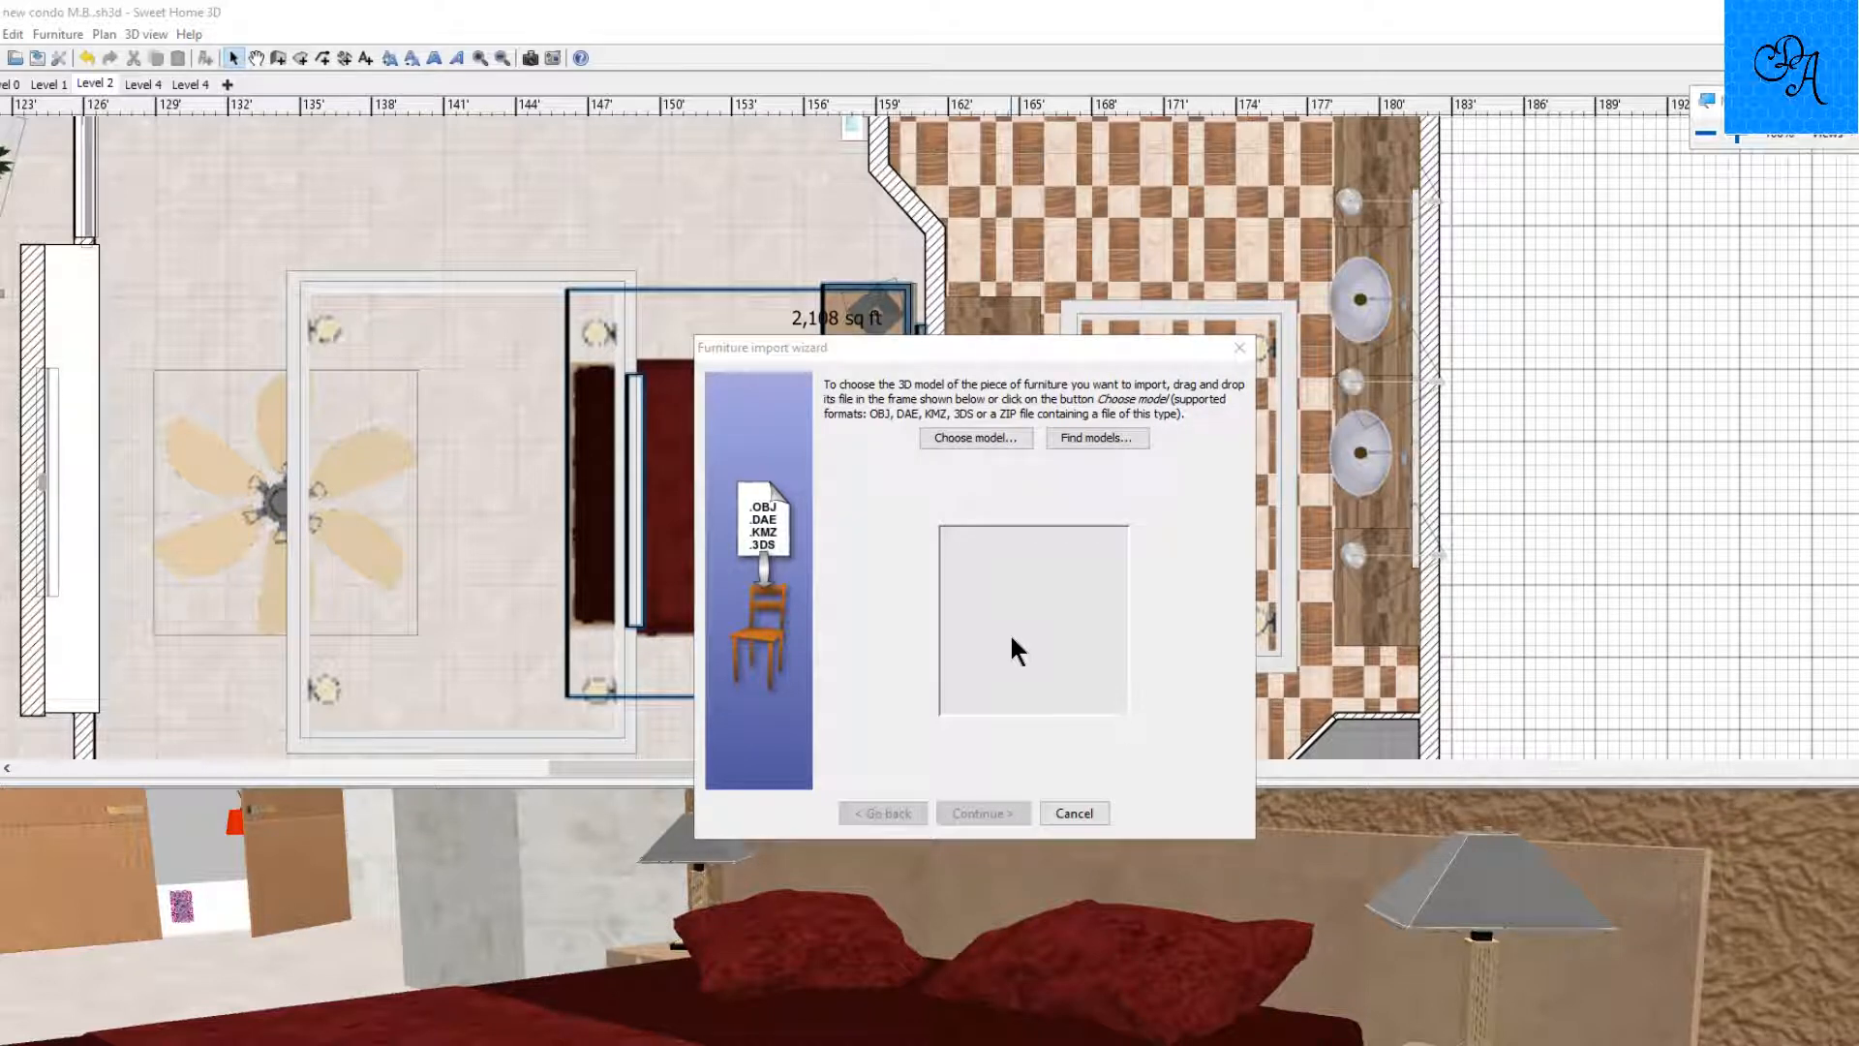
key(super+e)
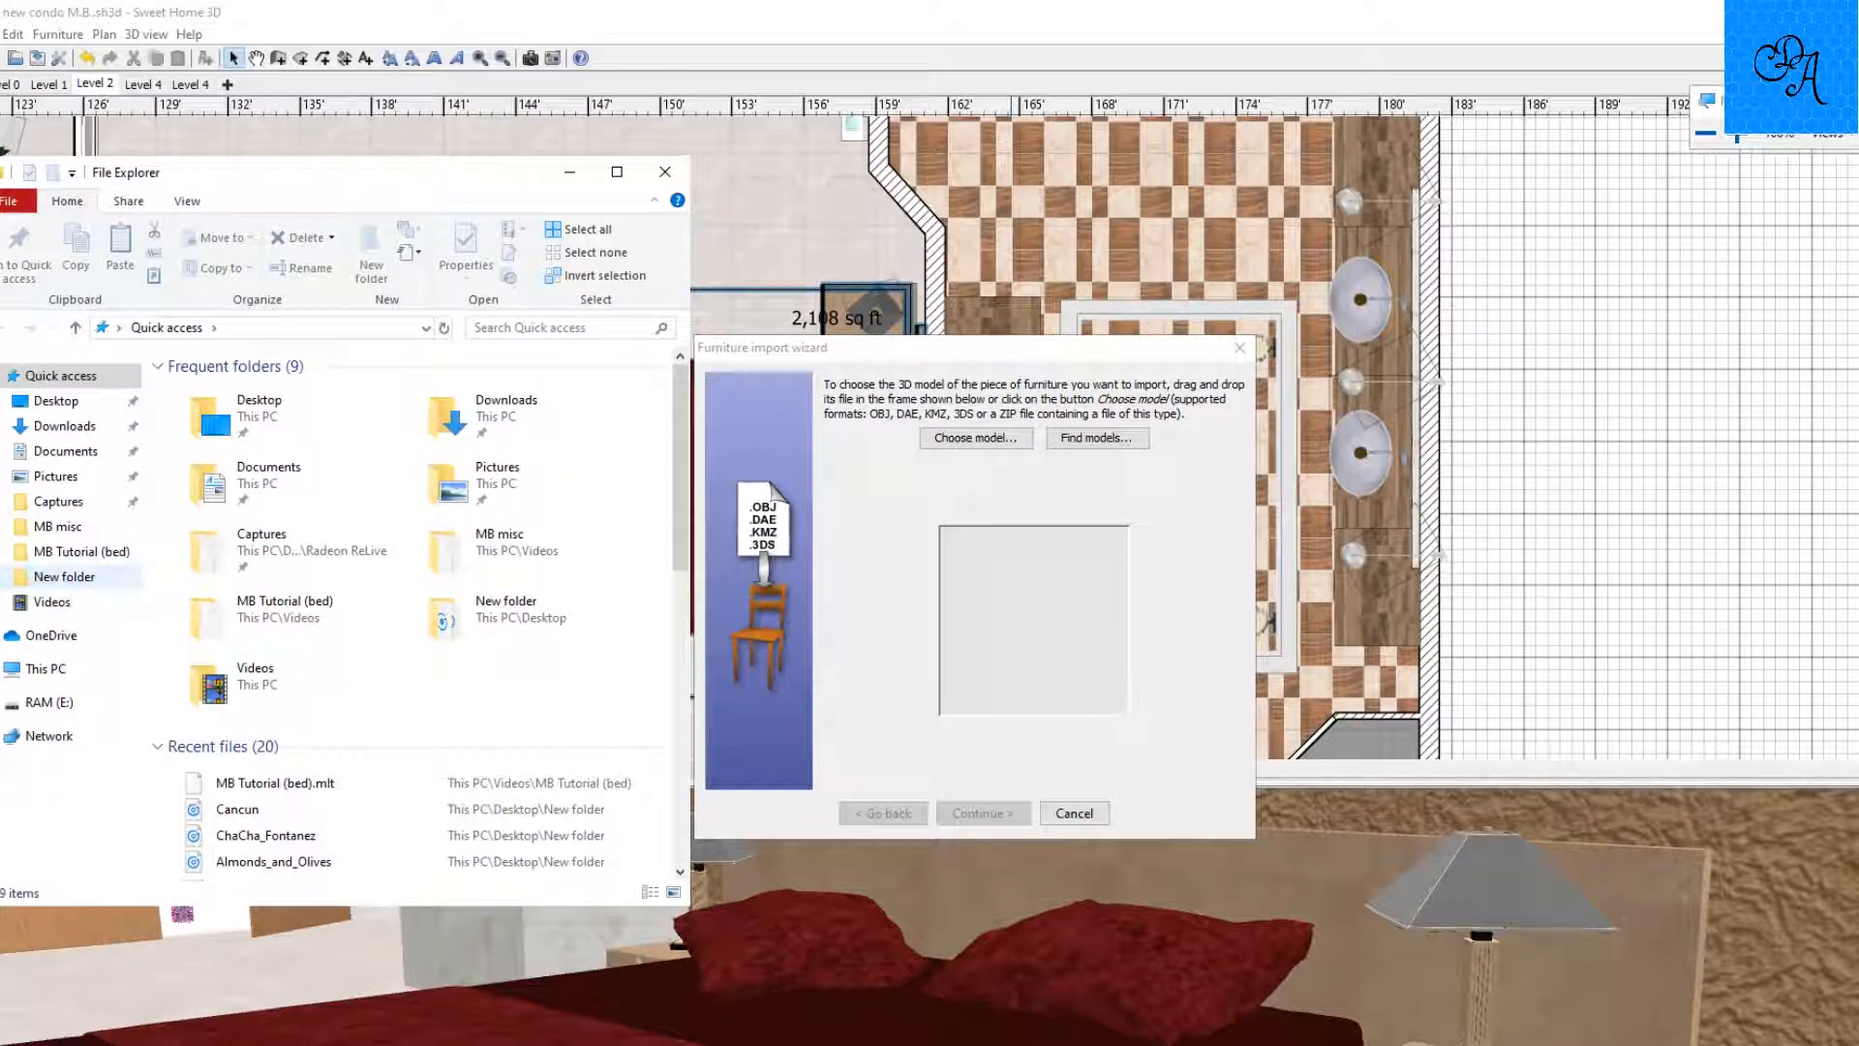
click(36, 452)
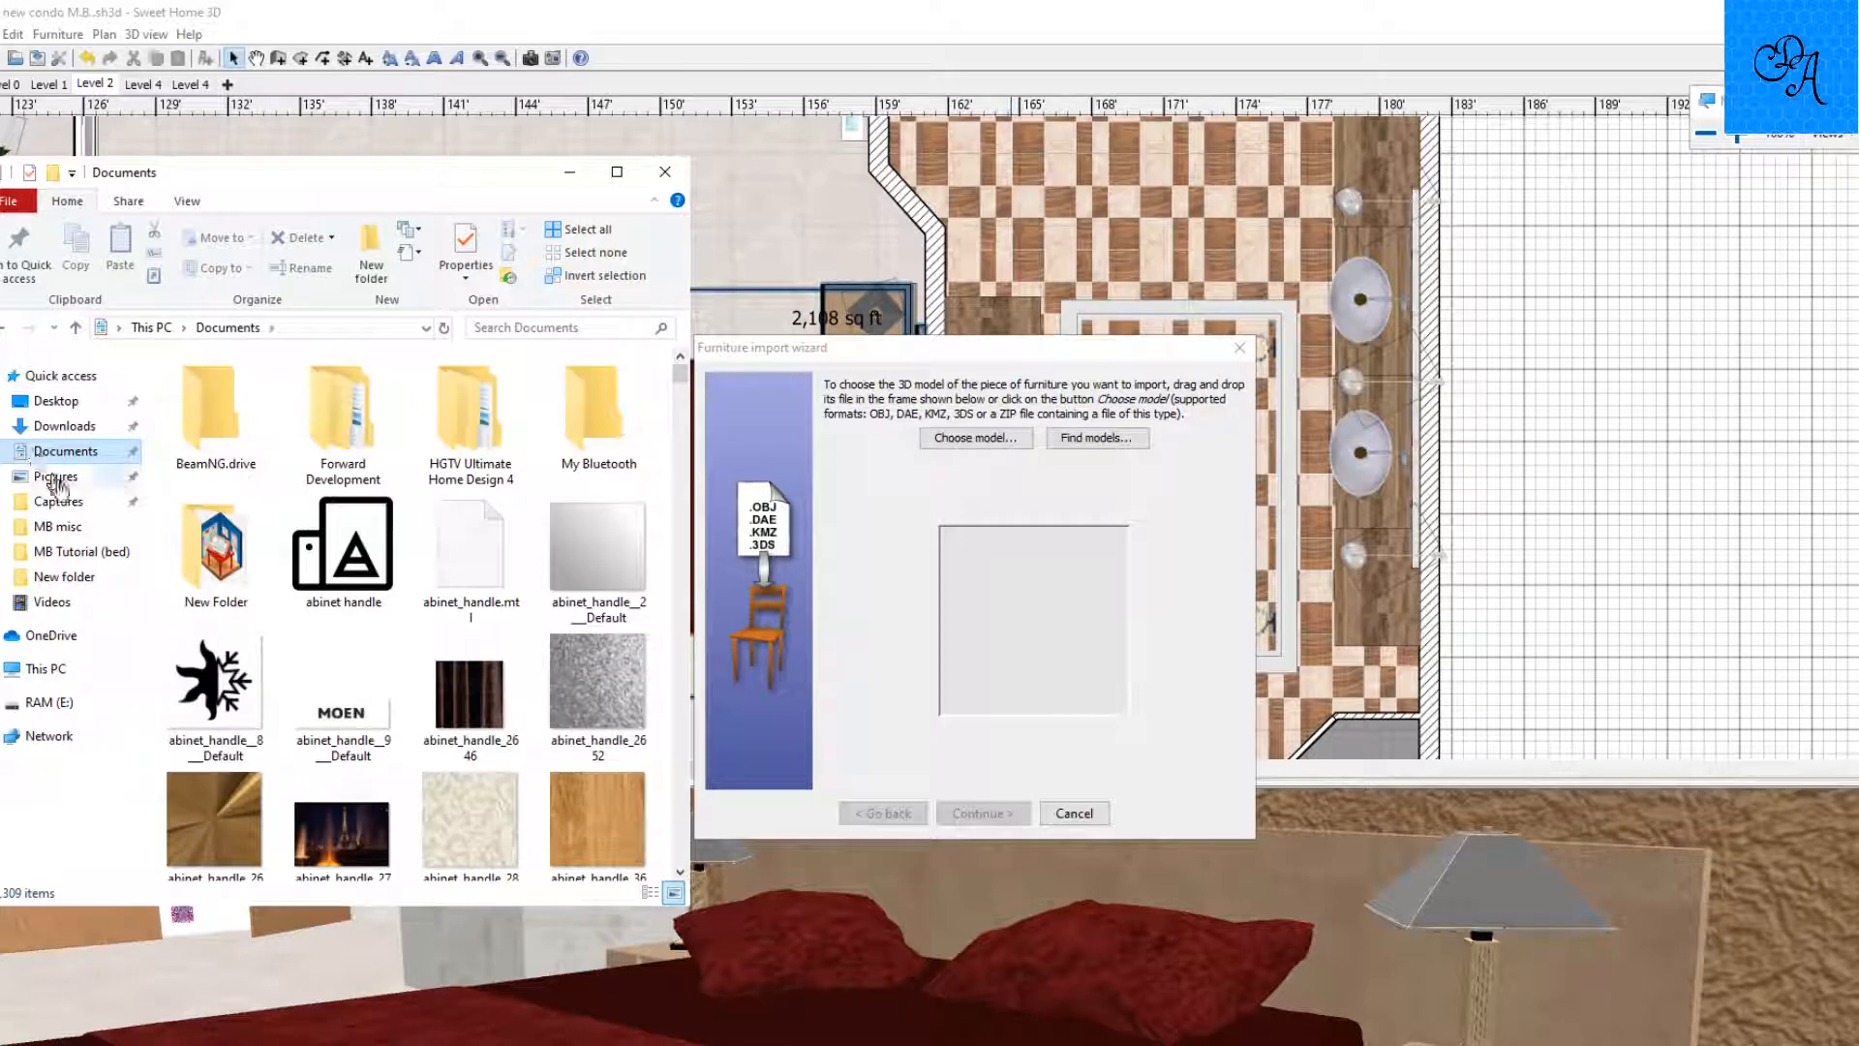
click(534, 324)
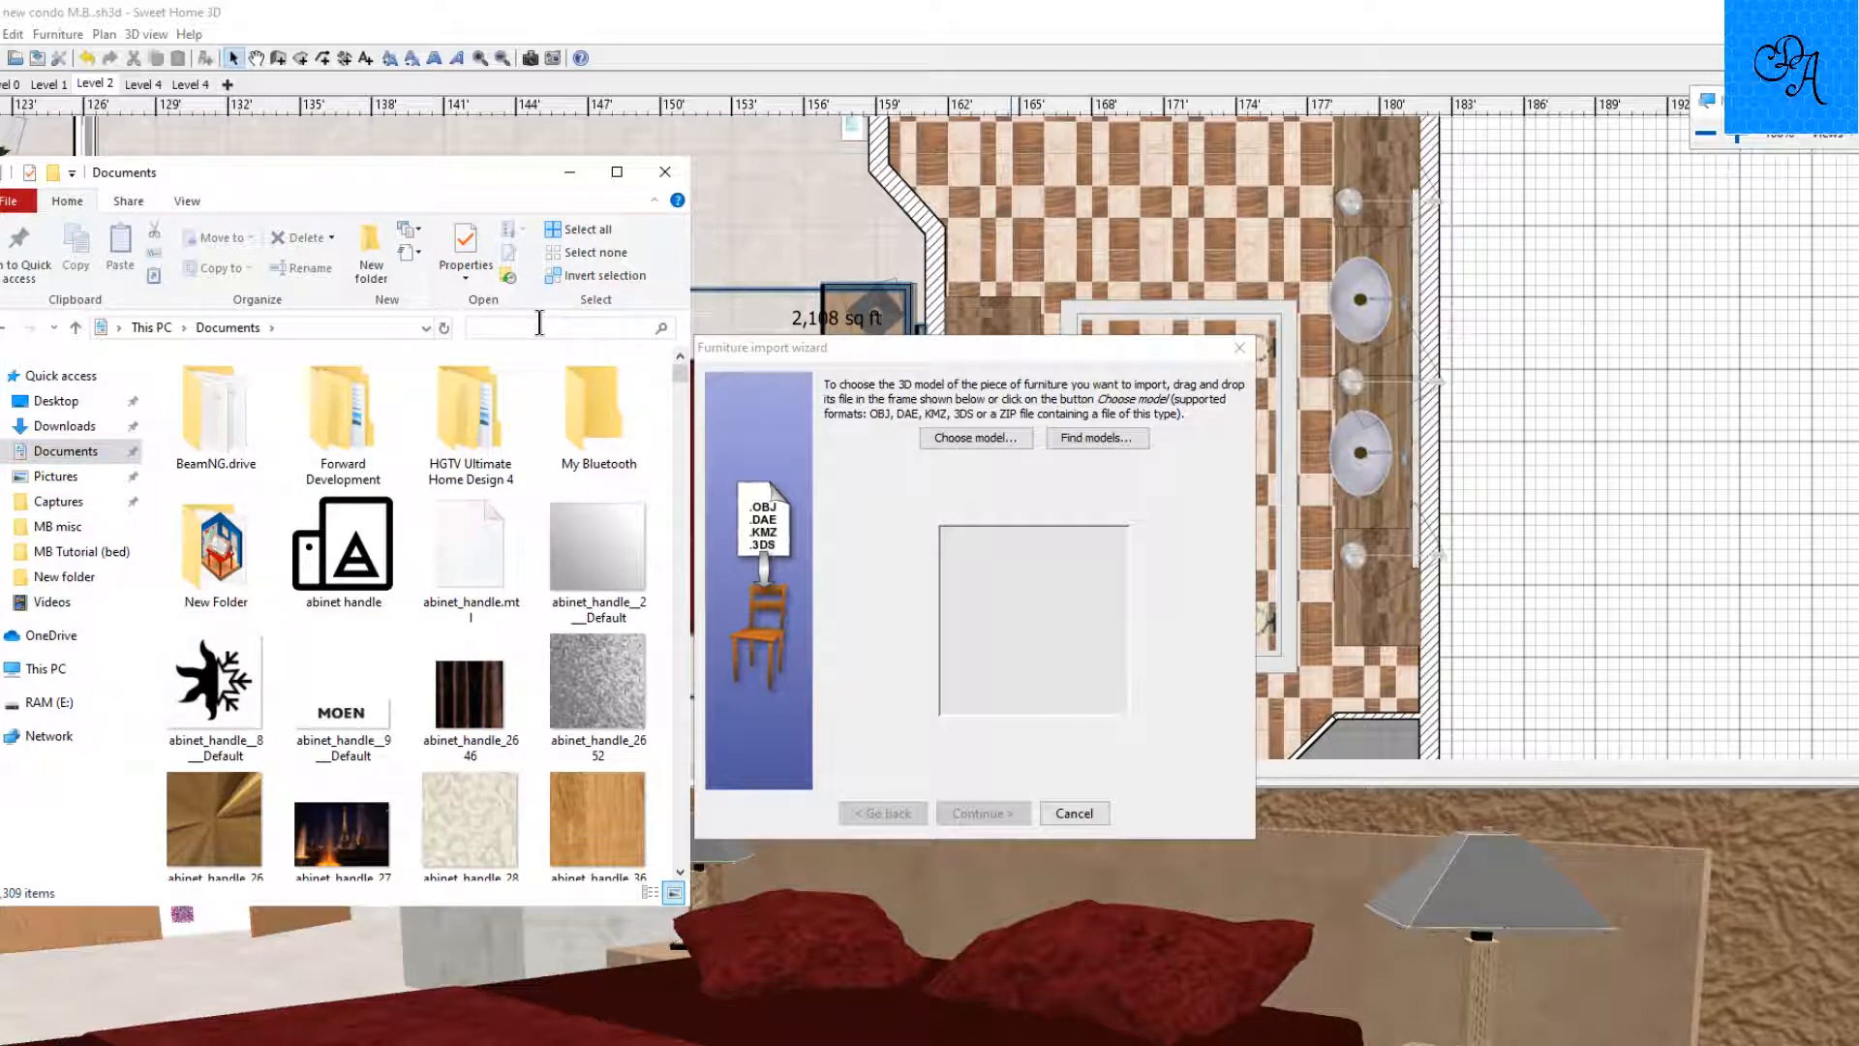
text(be)
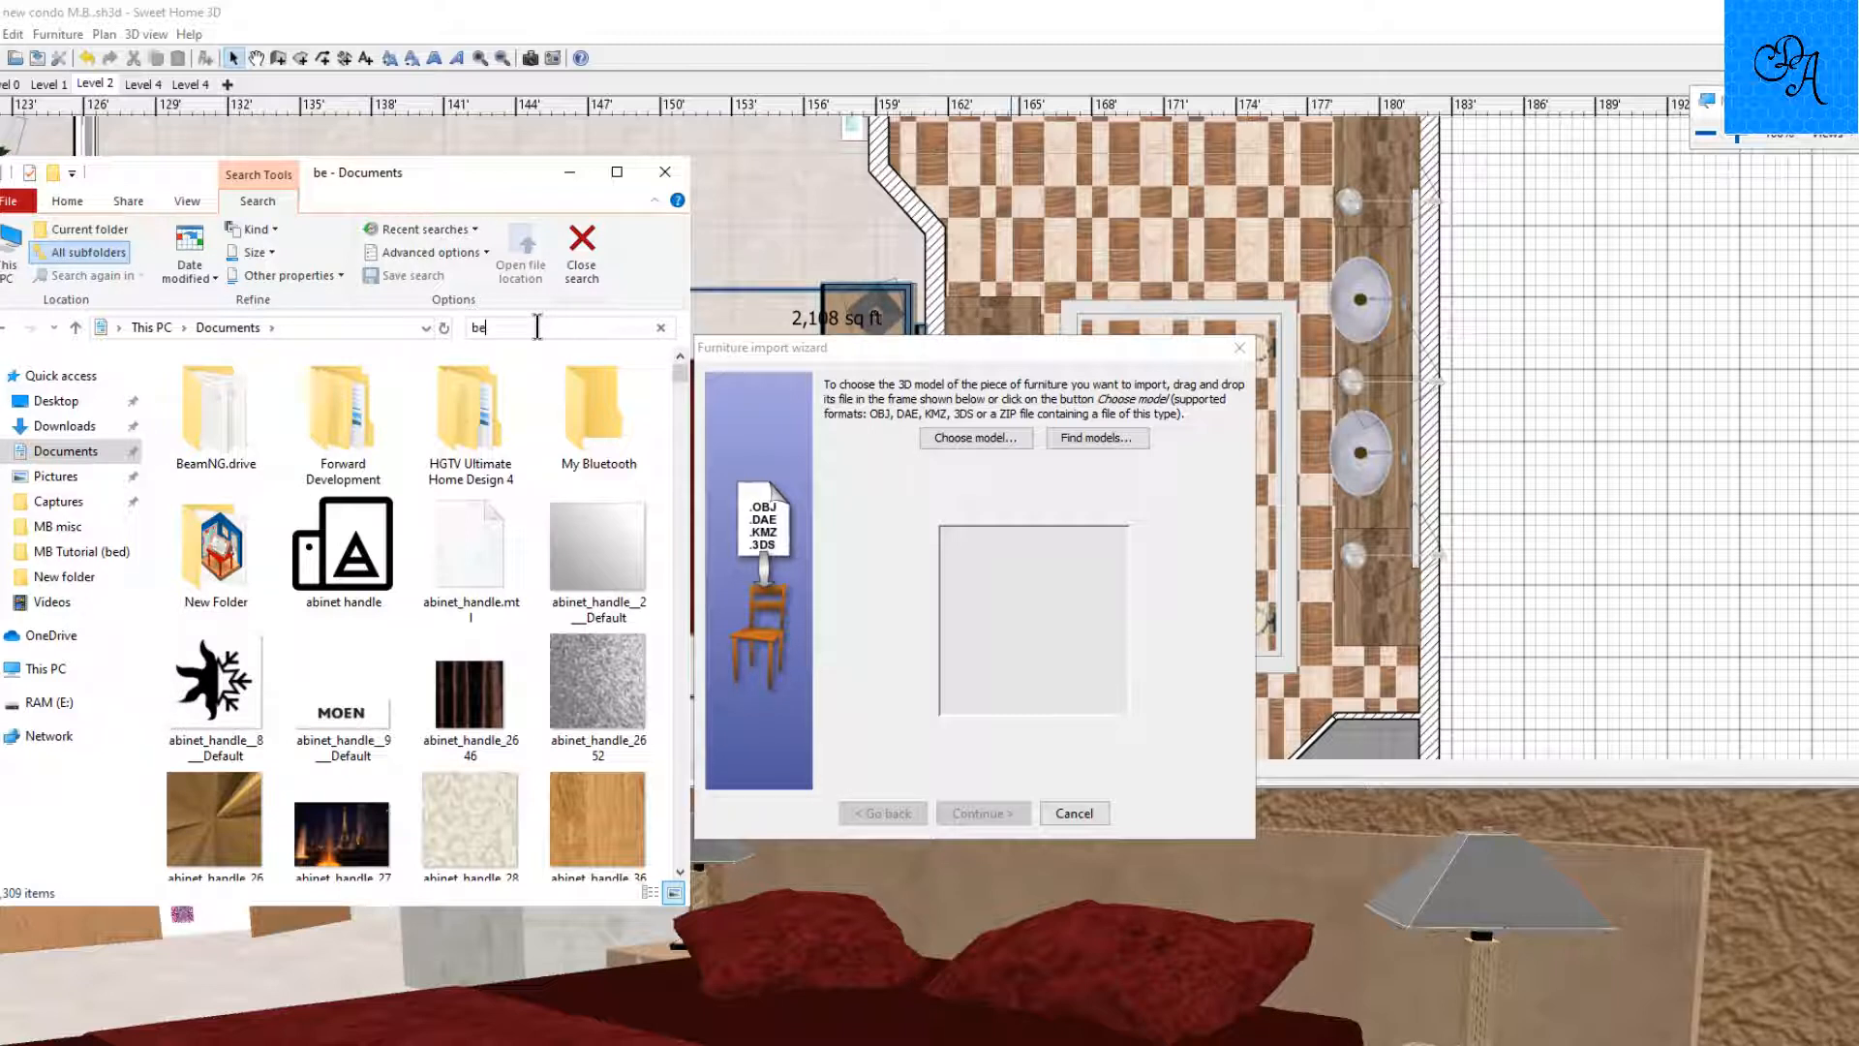
text(d finished)
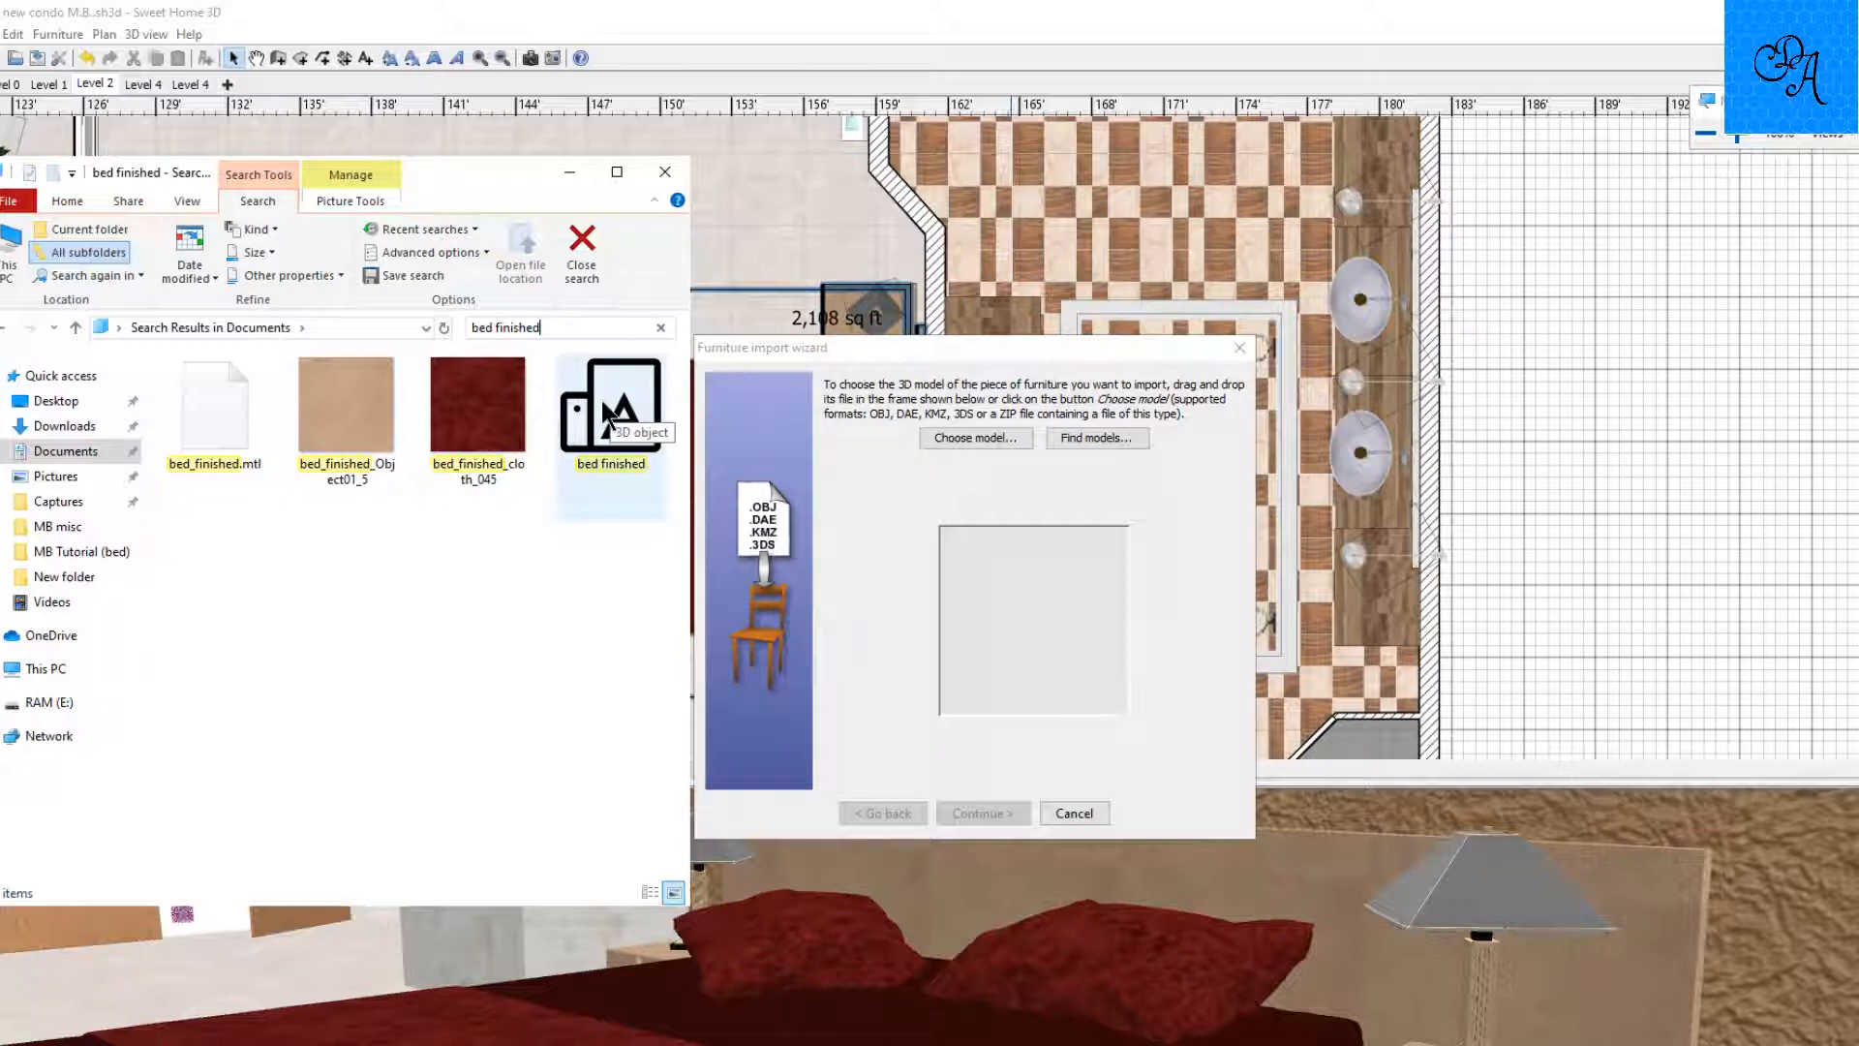
drag(654, 455, 1043, 651)
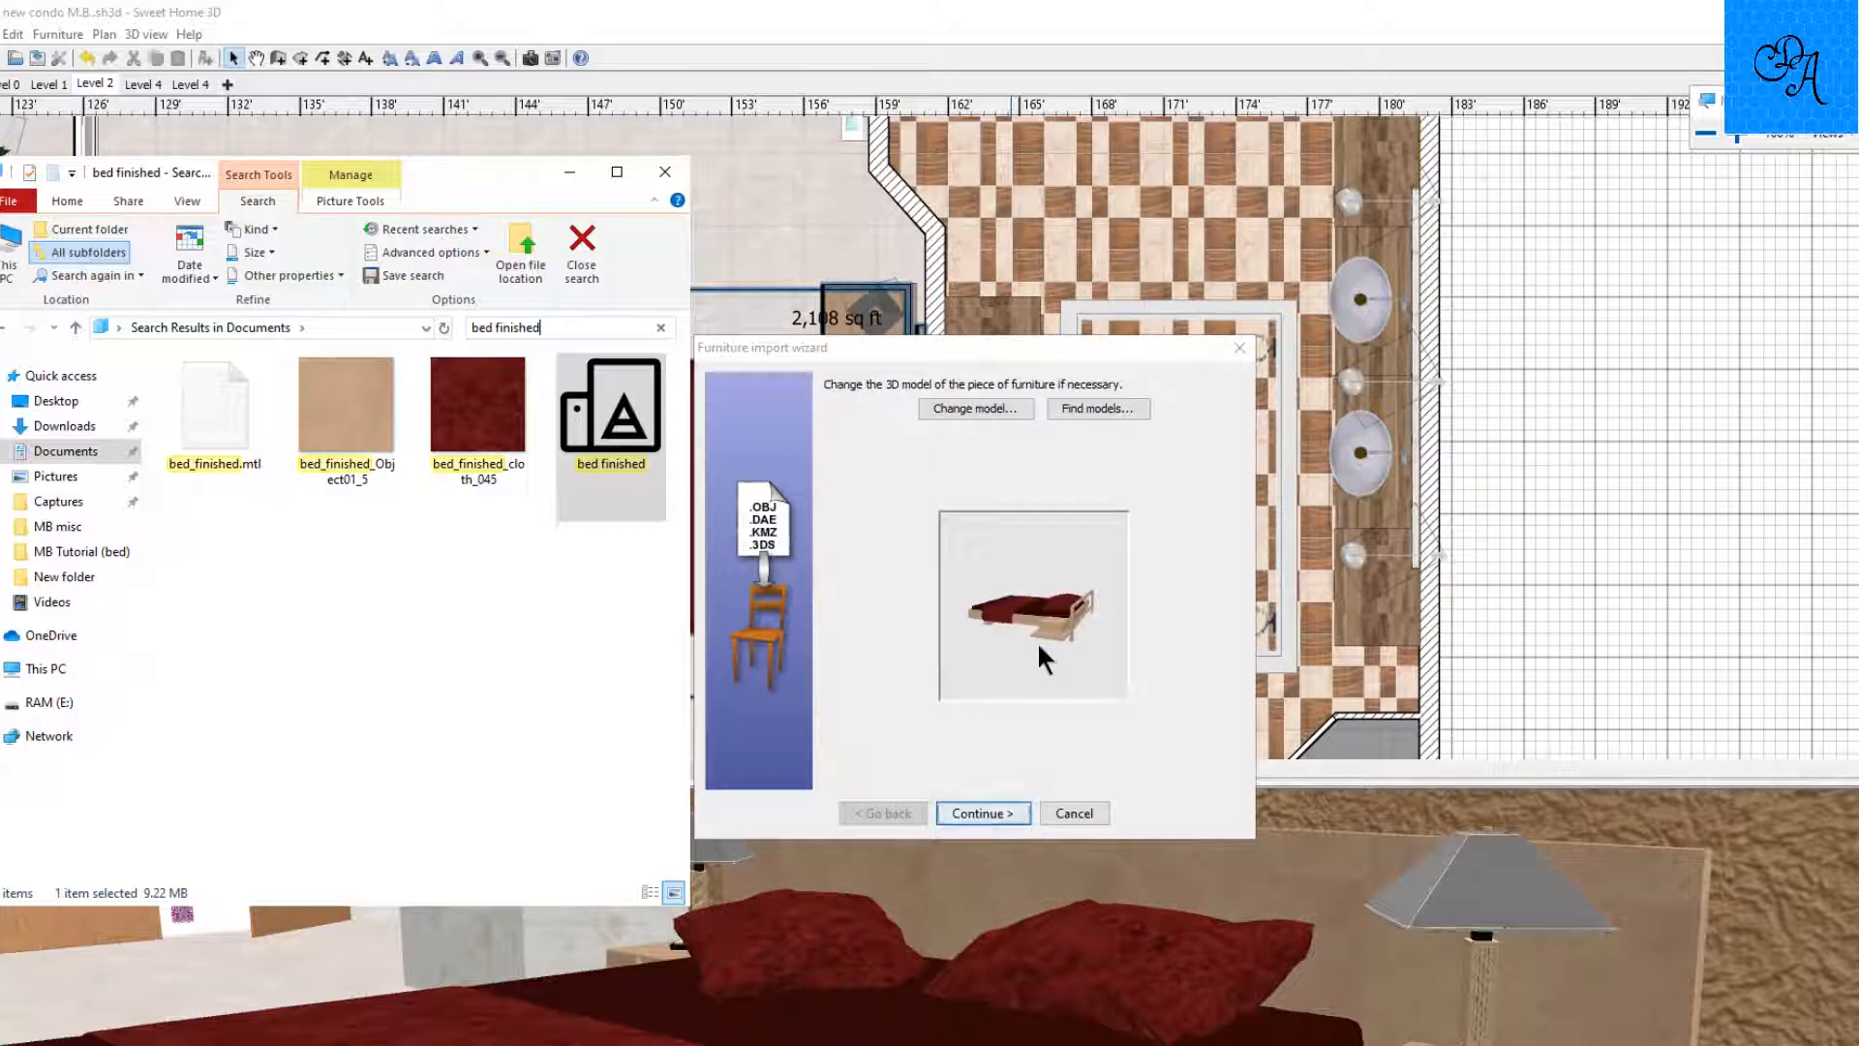
click(665, 173)
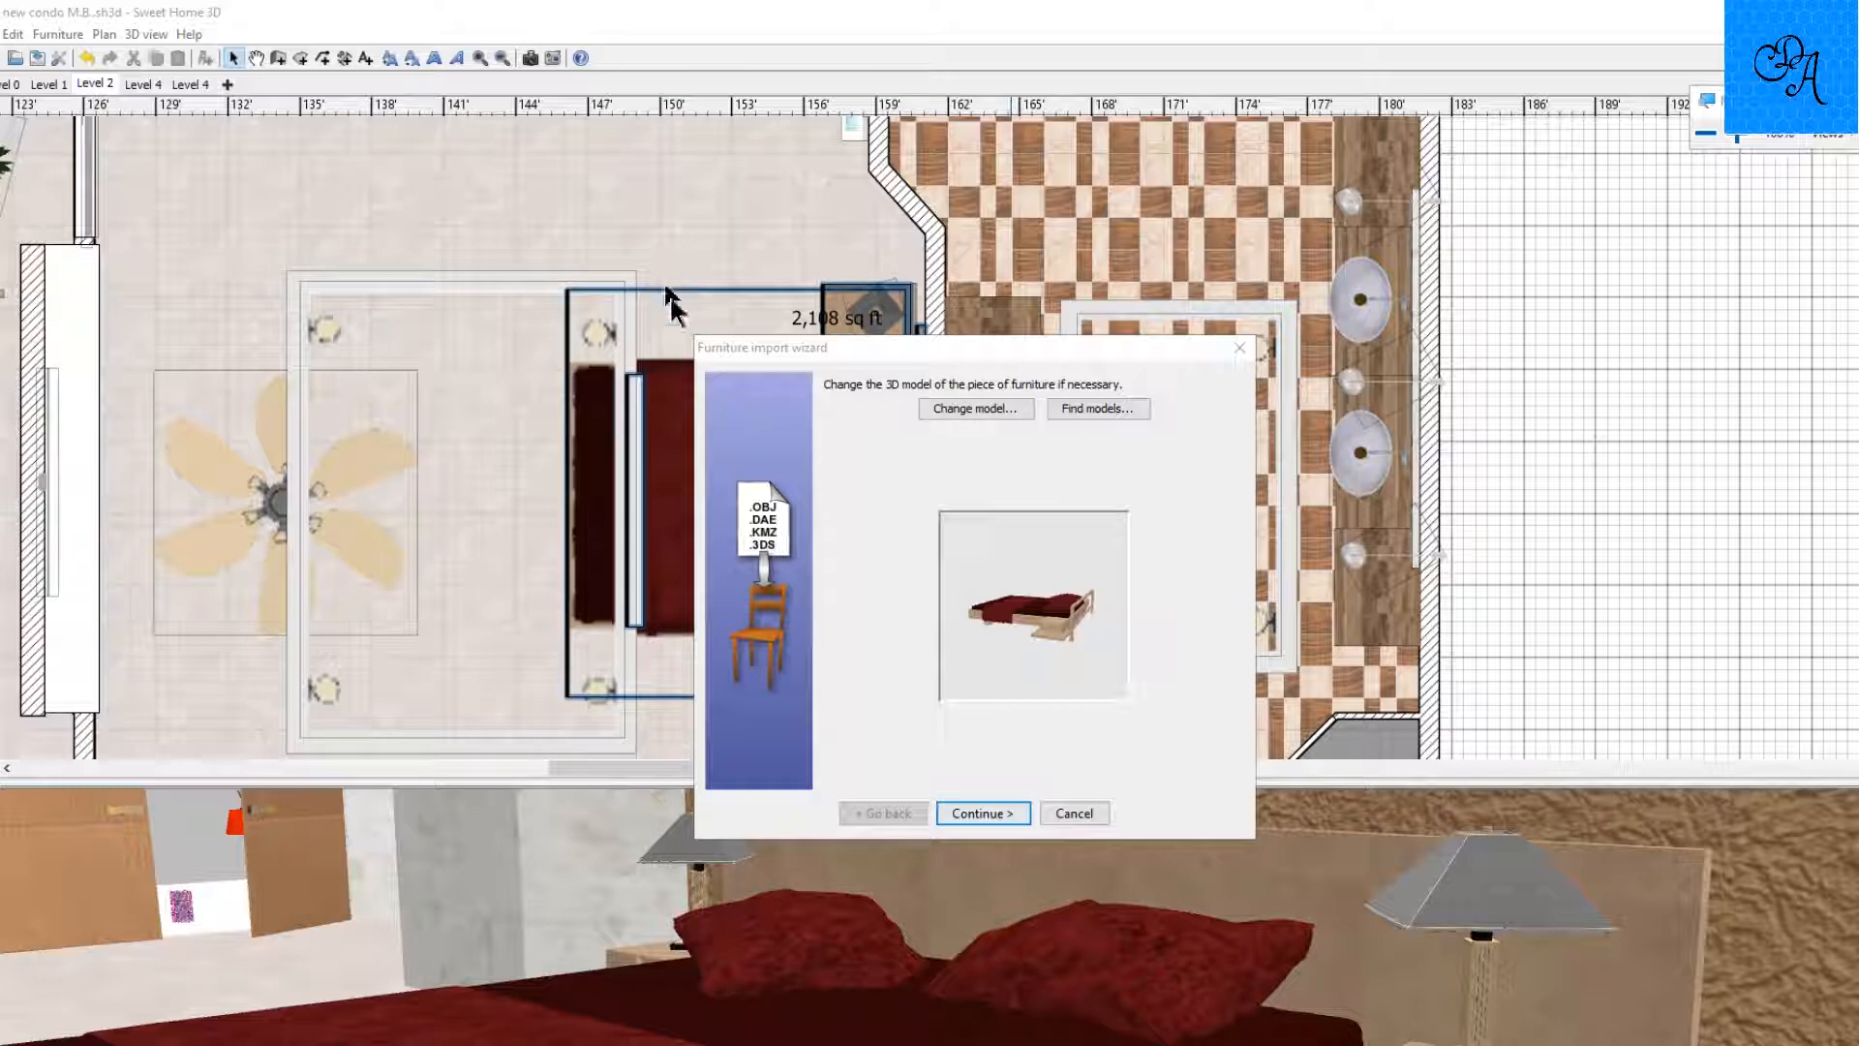
Check the bed model's preview and turn the model a quarter turn so the foot of the bed faces the front view.
scroll(1018, 609, up, 10)
drag(1019, 608, 1123, 608)
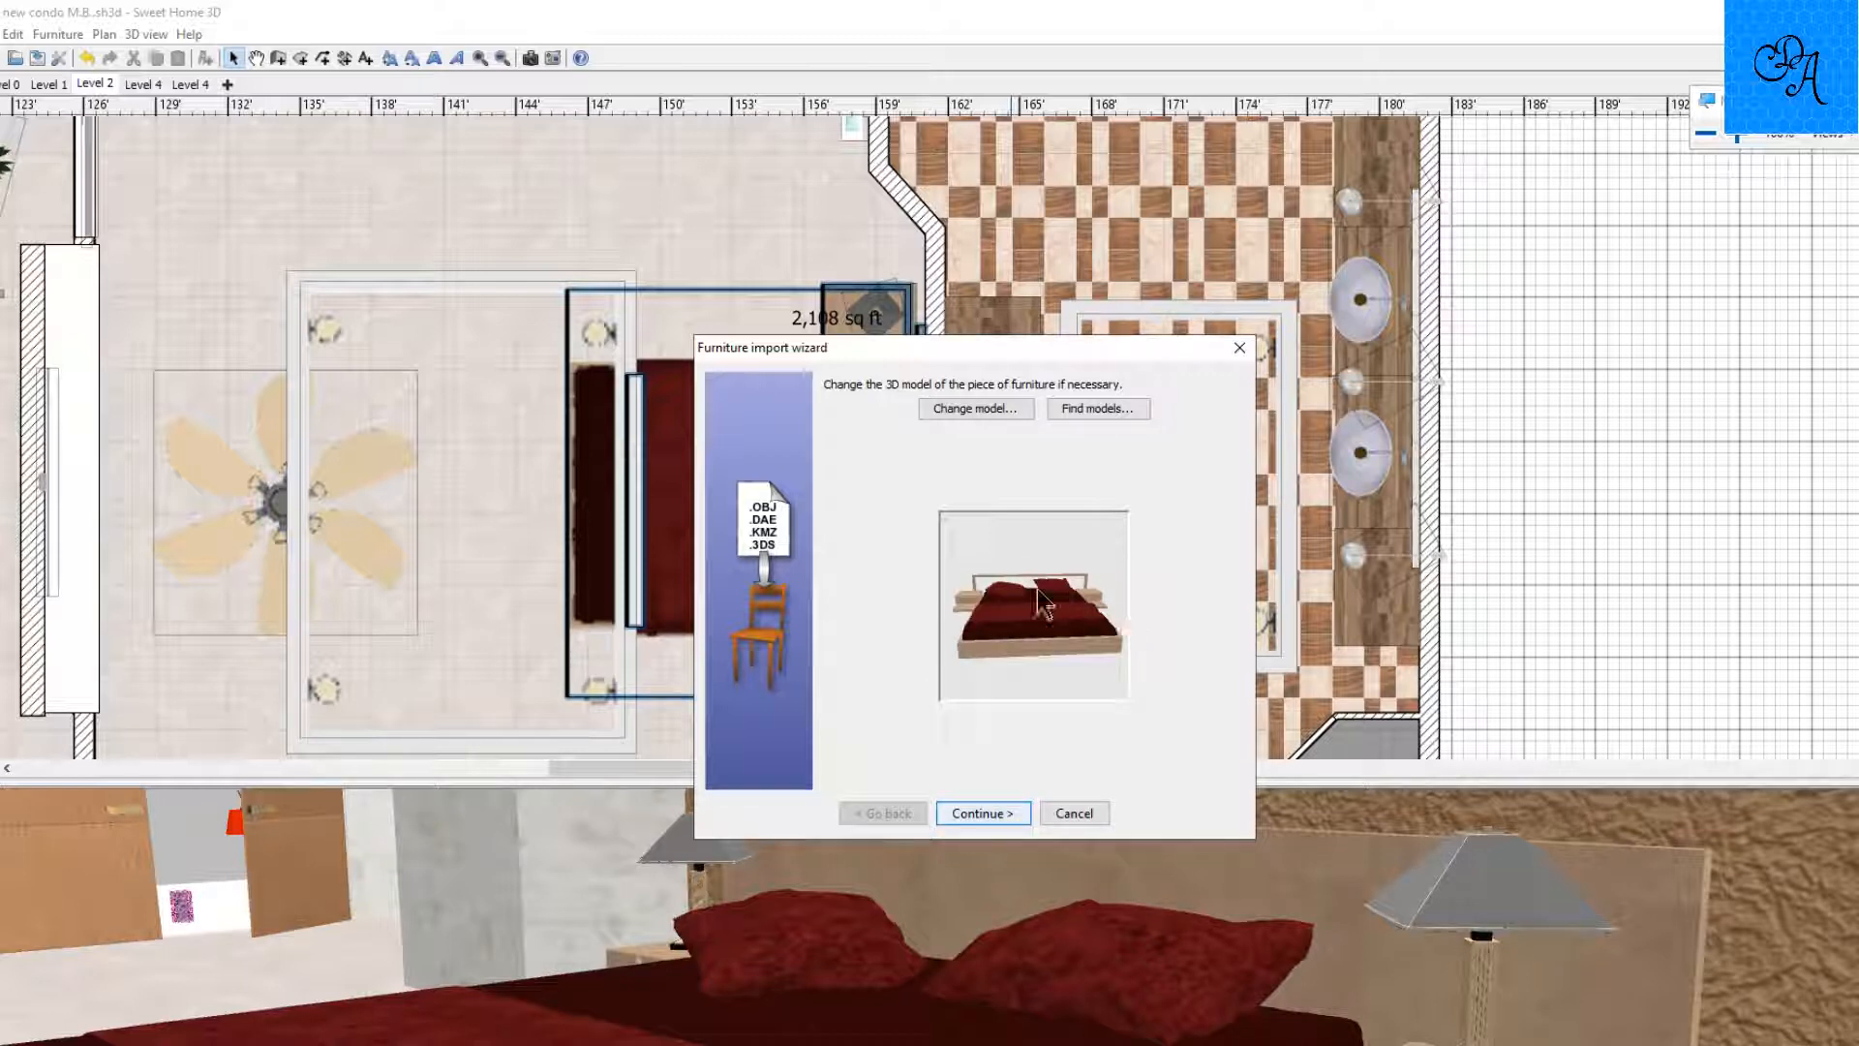
scroll(1036, 589, up, 3)
mouse_move(1004, 608)
mouse_down()
mouse_move(1015, 637)
mouse_move(985, 623)
mouse_move(1005, 613)
mouse_move(917, 614)
mouse_move(1061, 596)
mouse_move(1050, 625)
mouse_move(974, 623)
mouse_move(1021, 594)
mouse_up()
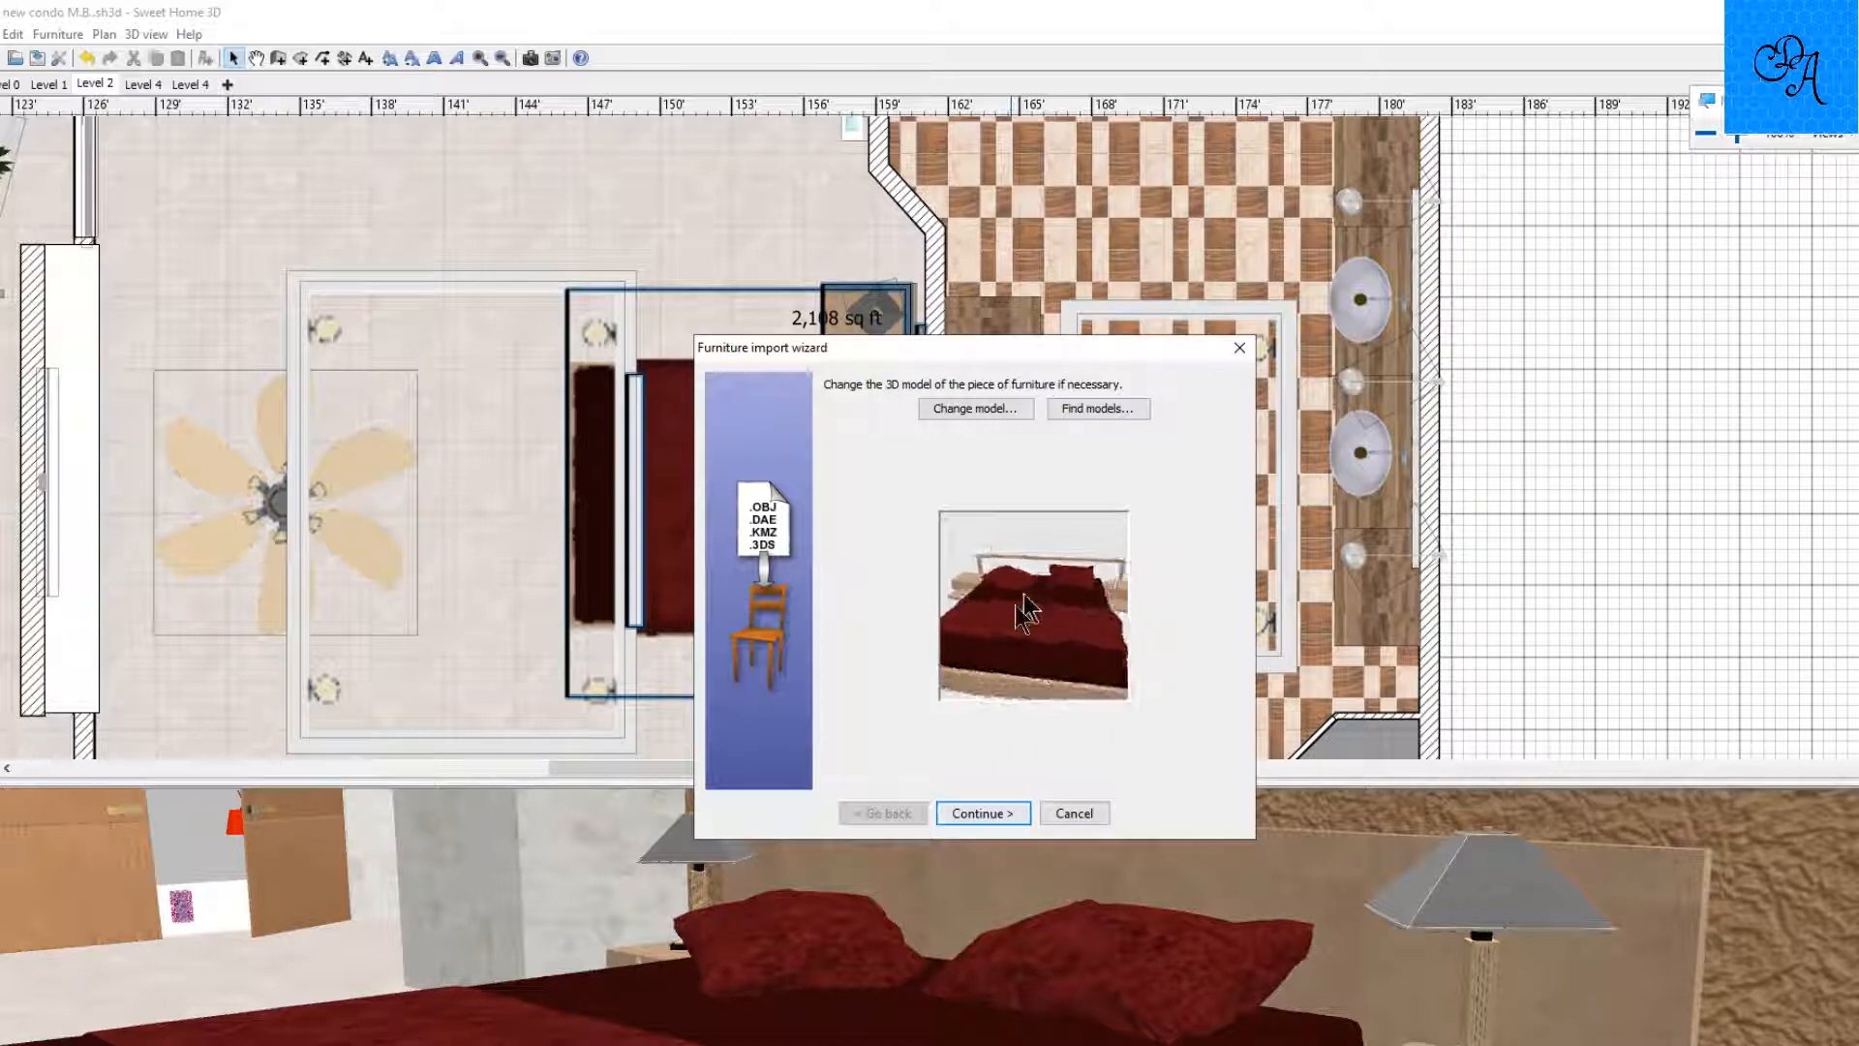
click(987, 811)
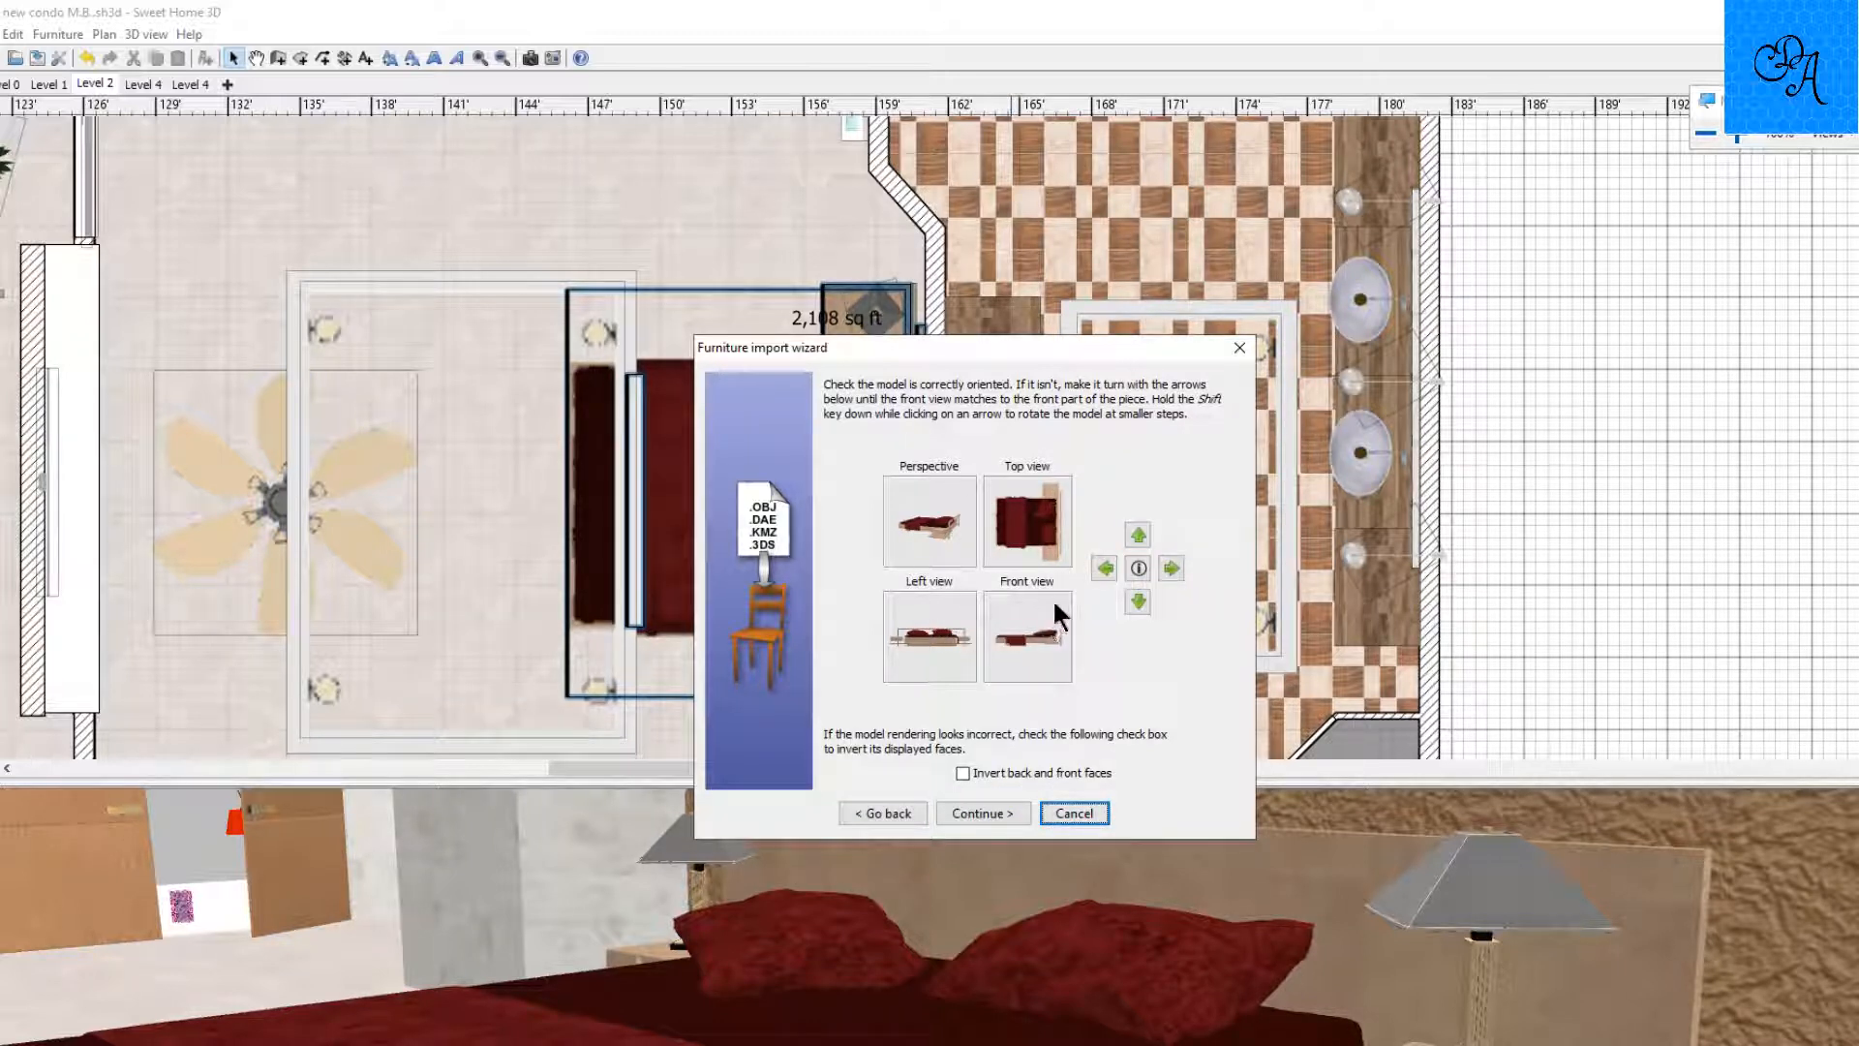
click(1104, 568)
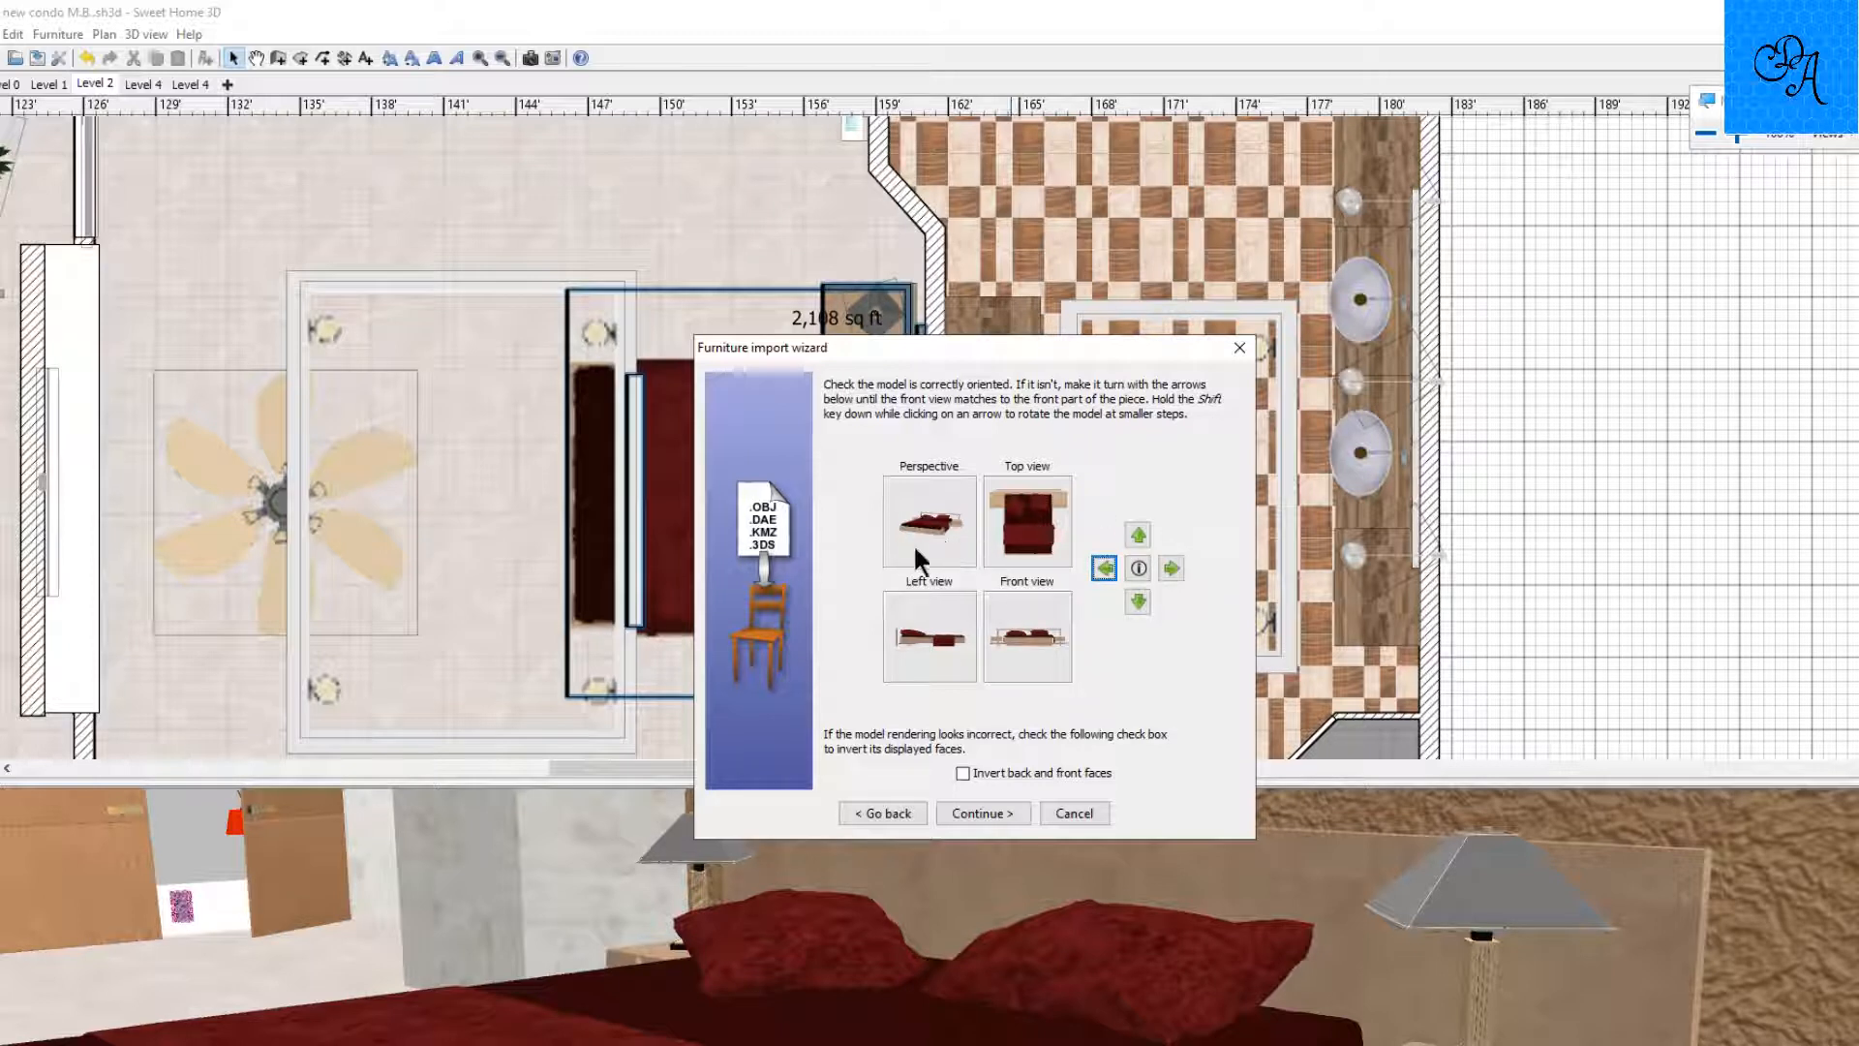
Finish importing the bed as movable furniture, keeping the name "bed finished", its default dimensions and the default icon angle.
click(980, 813)
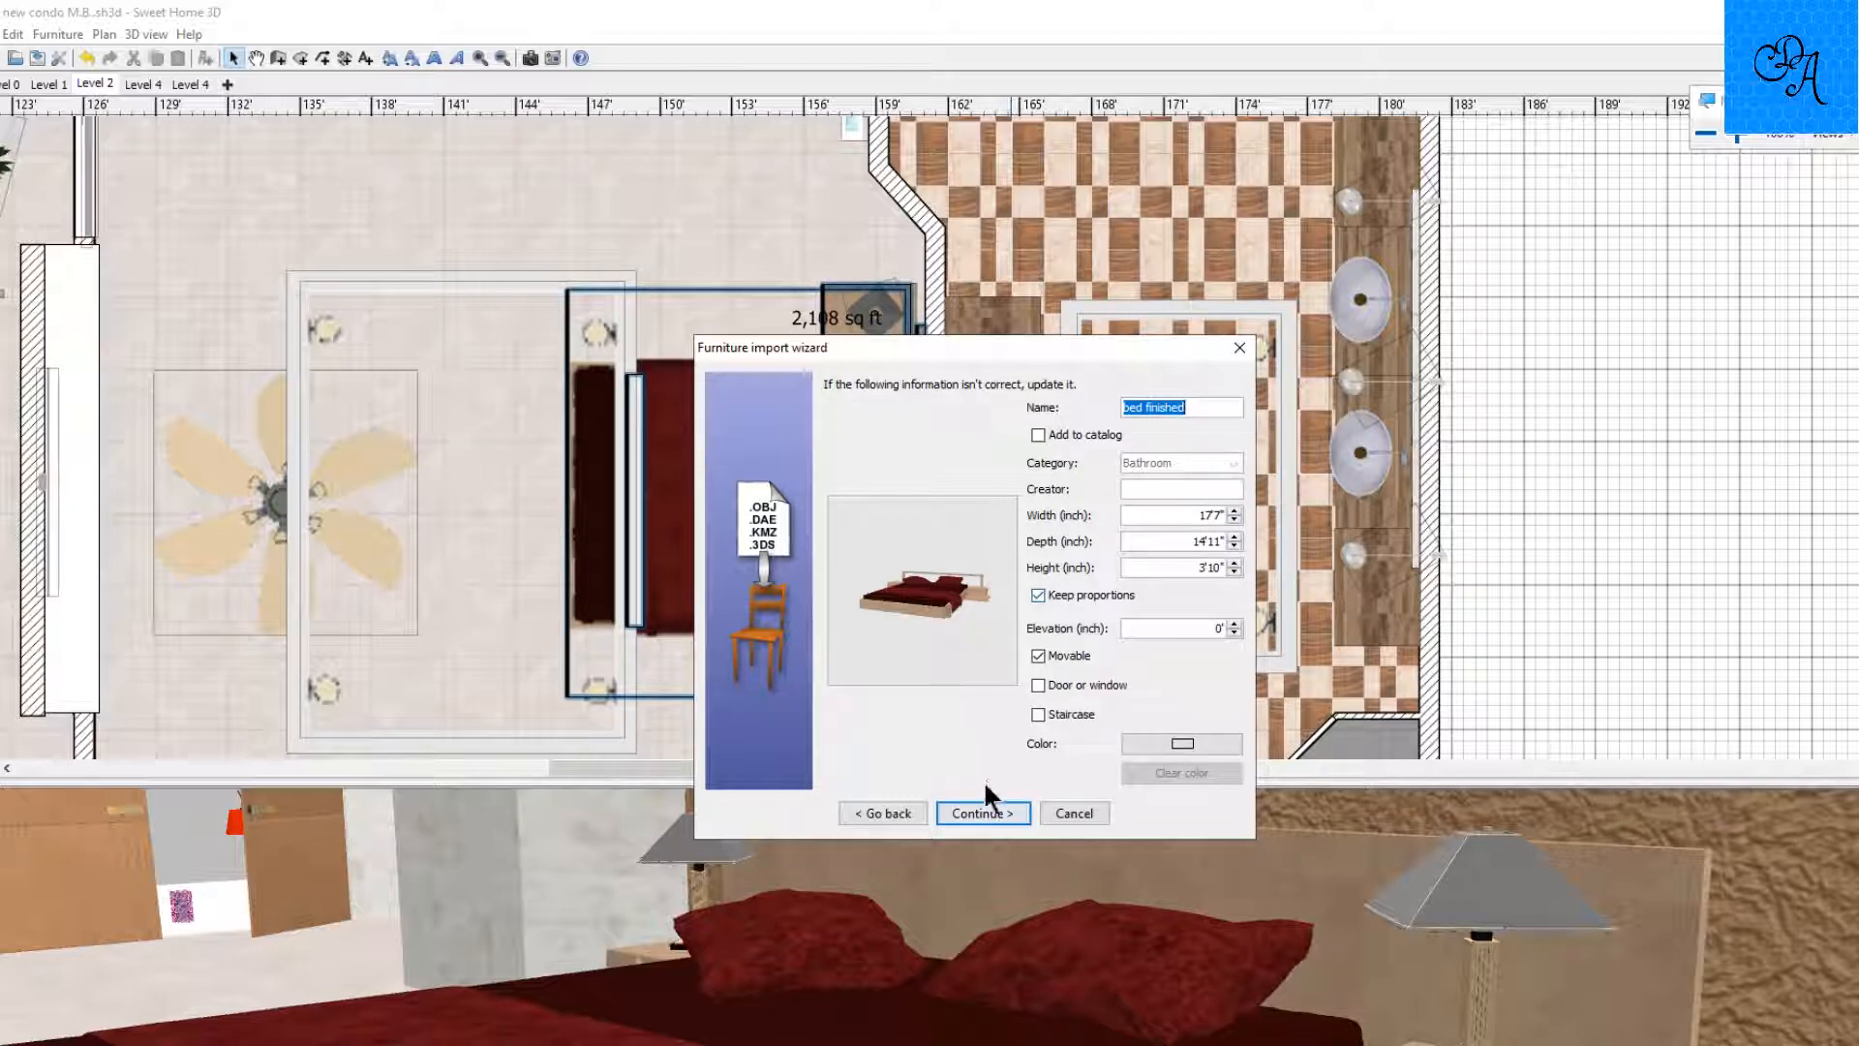
click(978, 813)
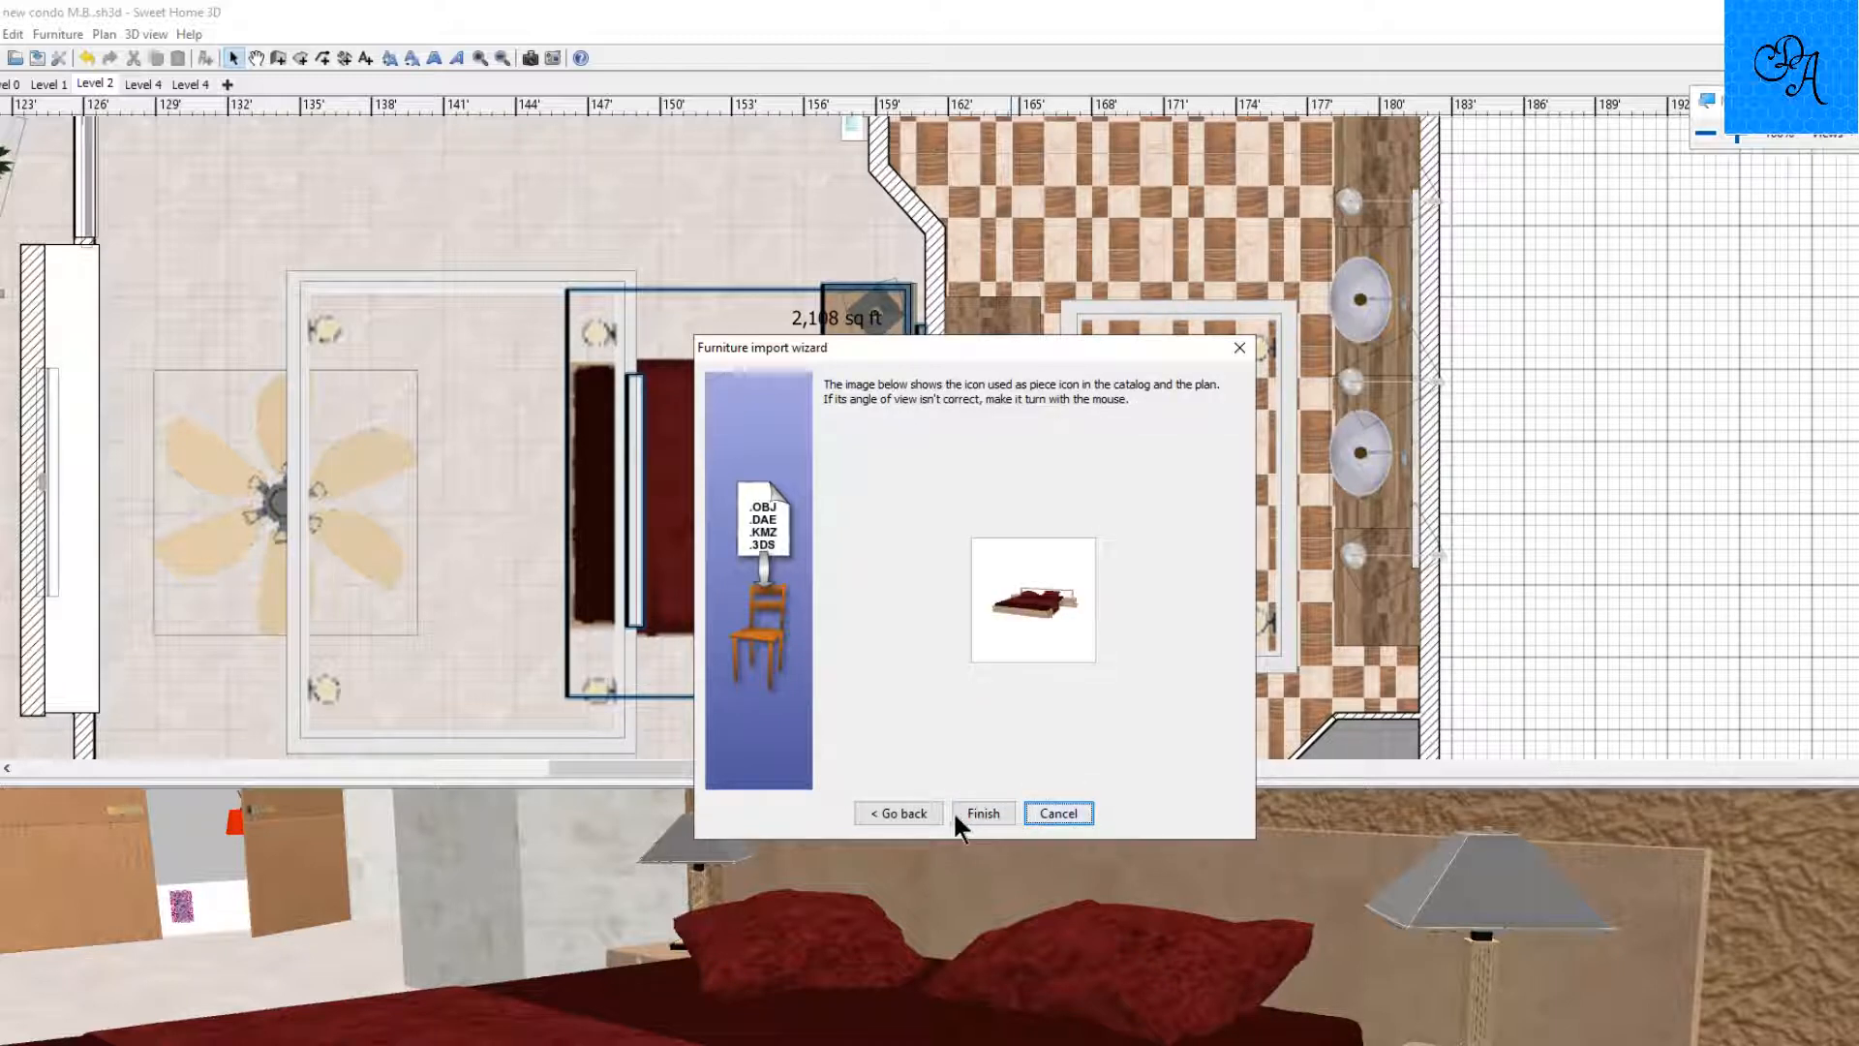
click(984, 813)
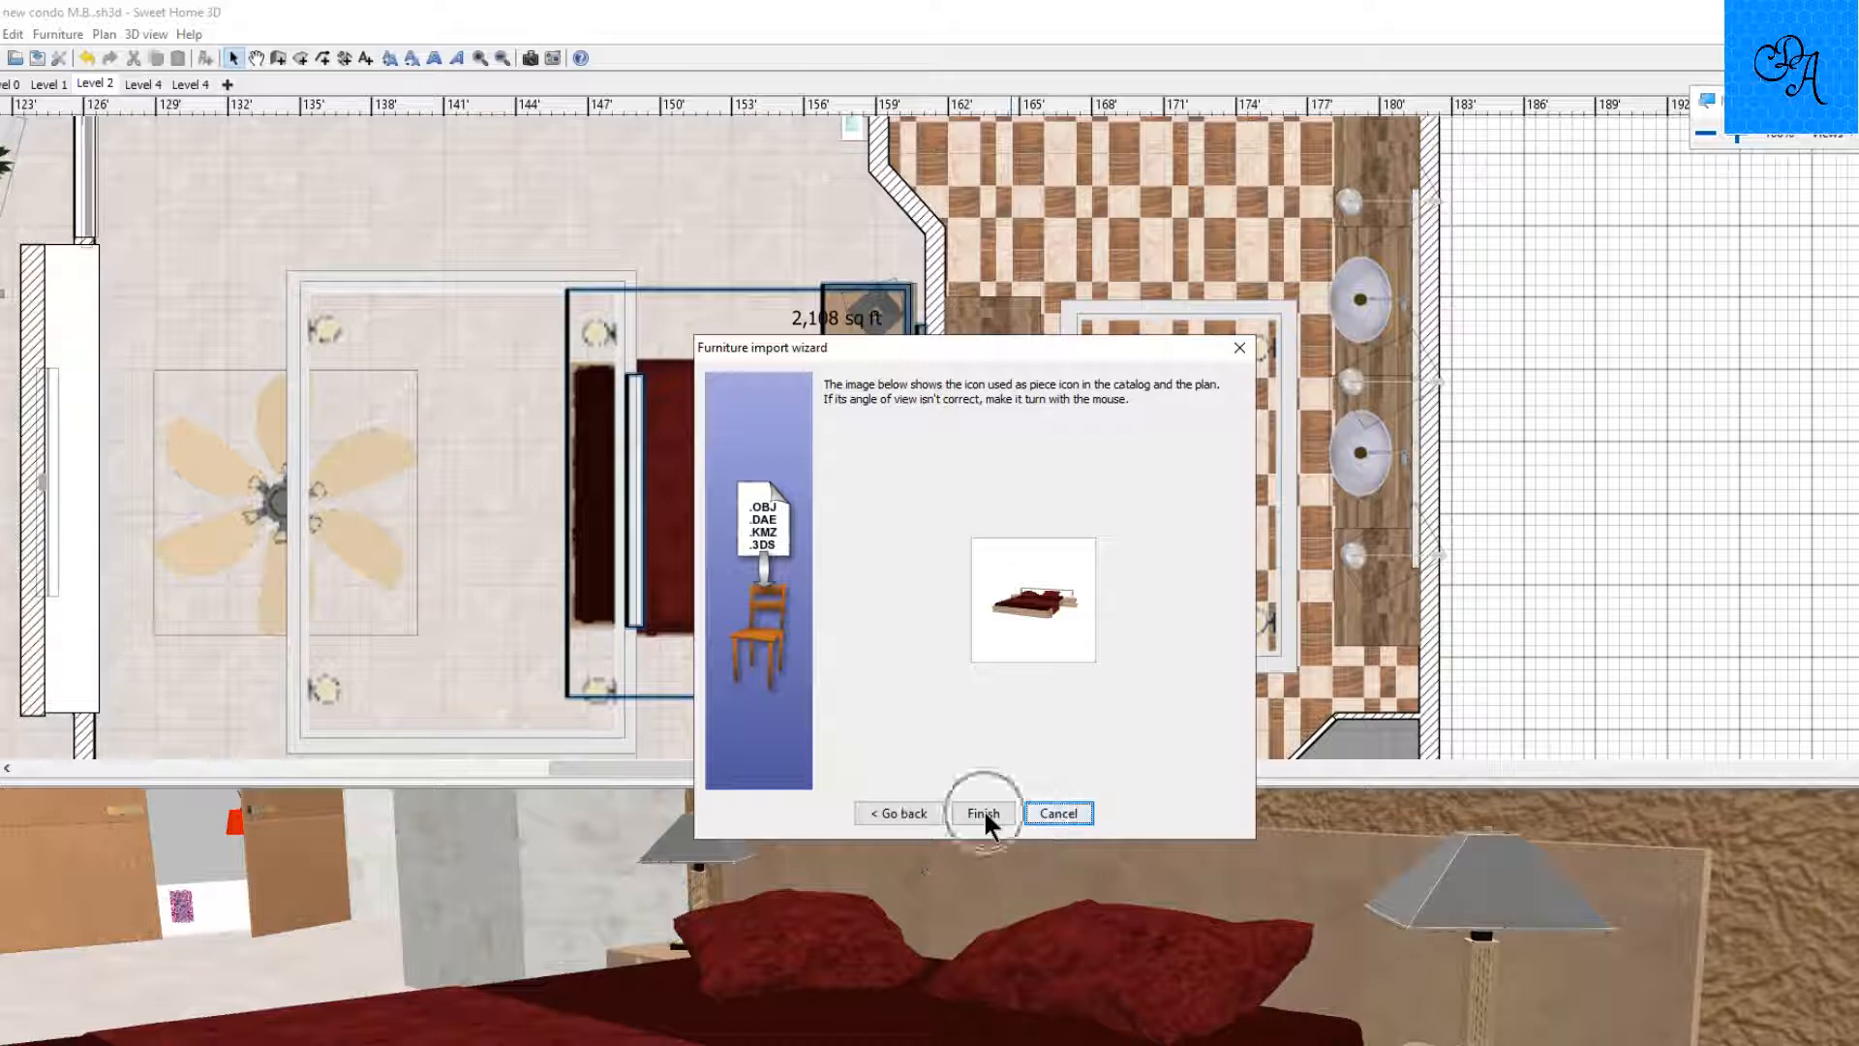